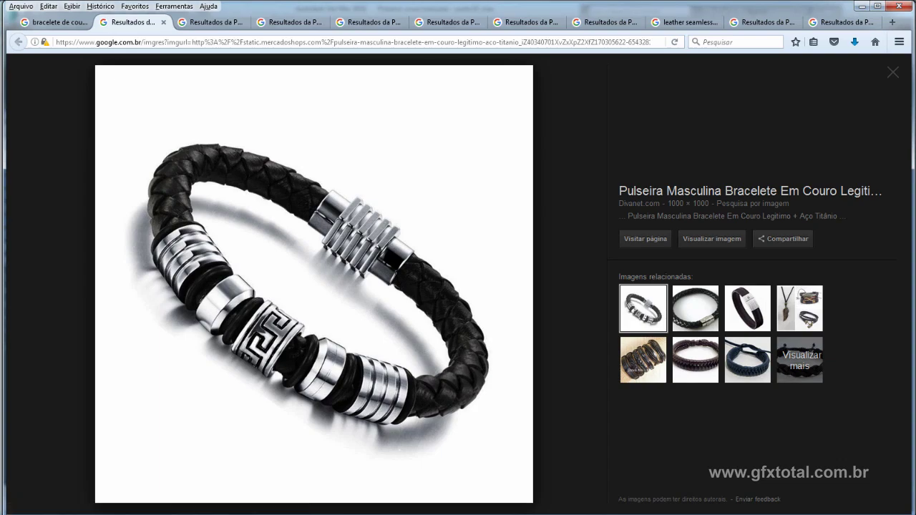
Look over the braided leather bracelet reference photo, then return to the 3ds Max scene
{"action": "scroll", "coordinate": [493, 419], "scroll_direction": "up", "scroll_amount": 2}
{"action": "scroll", "coordinate": [534, 351], "scroll_direction": "up", "scroll_amount": 3}
Draw a flat square plane below the braided tube
{"action": "scroll", "coordinate": [552, 384], "scroll_direction": "up", "scroll_amount": 2}
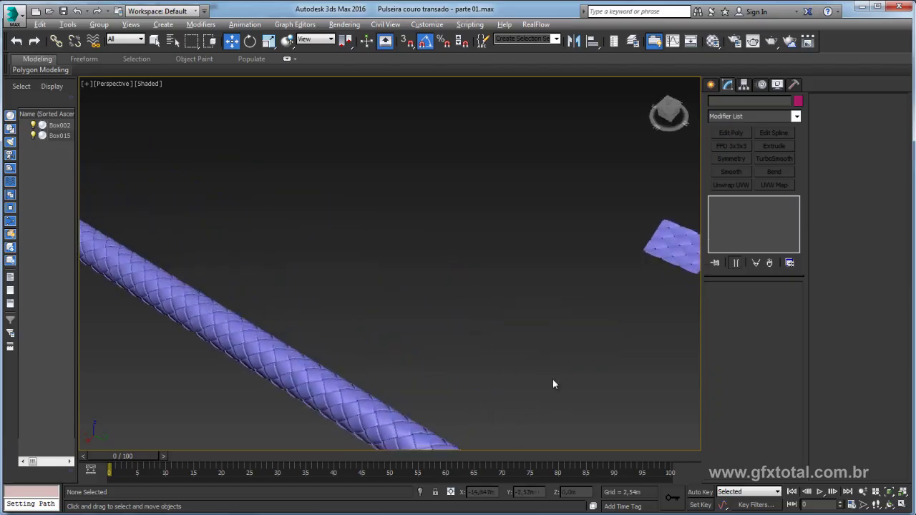
{"action": "scroll", "coordinate": [552, 384], "scroll_direction": "down", "scroll_amount": 3}
{"action": "middle_click_drag", "start_coordinate": [539, 377], "coordinate": [599, 283], "text": "alt"}
{"action": "left_click", "coordinate": [712, 85]}
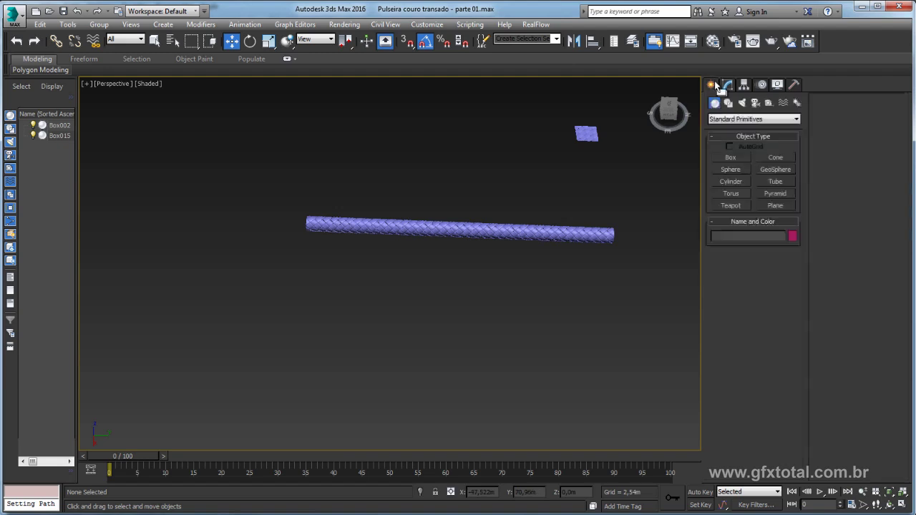
{"action": "left_click", "coordinate": [774, 205]}
{"action": "left_click_drag", "start_coordinate": [499, 331], "coordinate": [541, 356]}
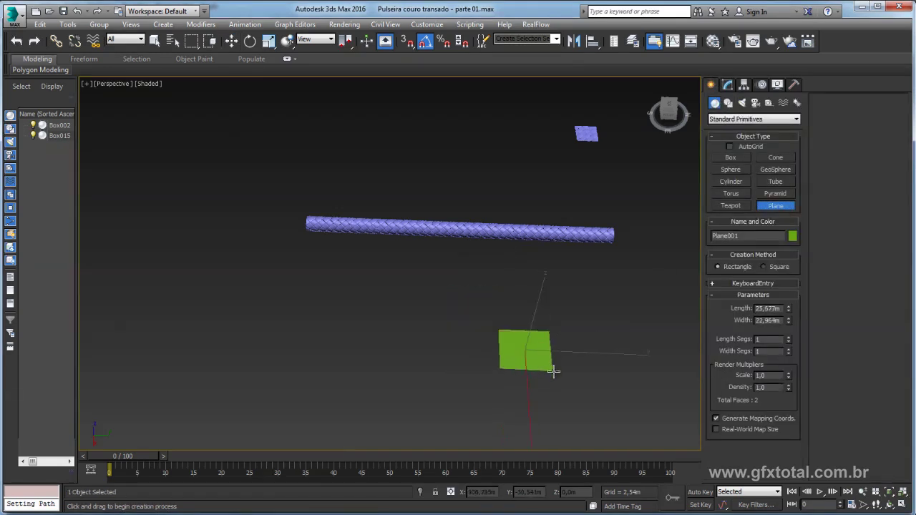
{"action": "left_click_drag", "start_coordinate": [542, 356], "coordinate": [558, 378]}
{"action": "scroll", "coordinate": [548, 337], "scroll_direction": "up", "scroll_amount": 1}
{"action": "scroll", "coordinate": [548, 334], "scroll_direction": "up", "scroll_amount": 2}
Show edged faces and give the plane 24 length and 24 width segments
{"action": "key", "text": "F4"}
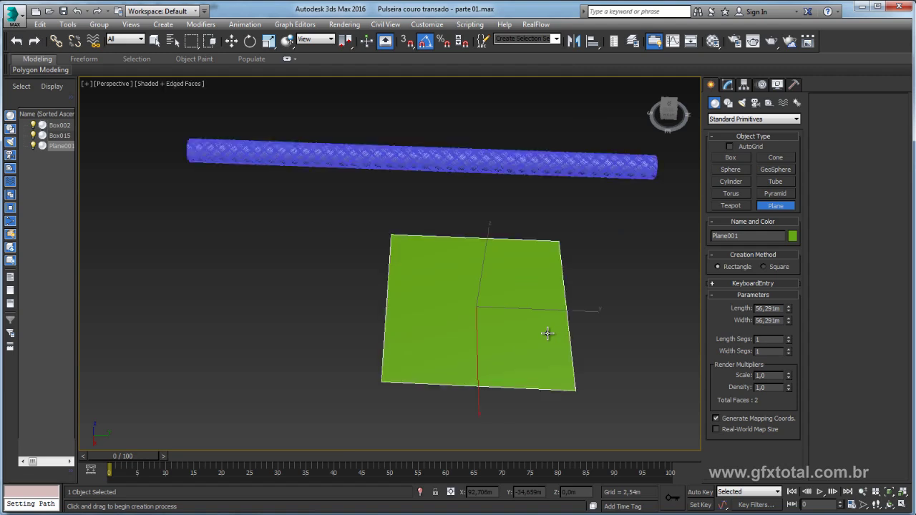
{"action": "scroll", "coordinate": [498, 329], "scroll_direction": "up", "scroll_amount": 3}
{"action": "middle_click_drag", "start_coordinate": [497, 329], "coordinate": [576, 317], "text": "alt"}
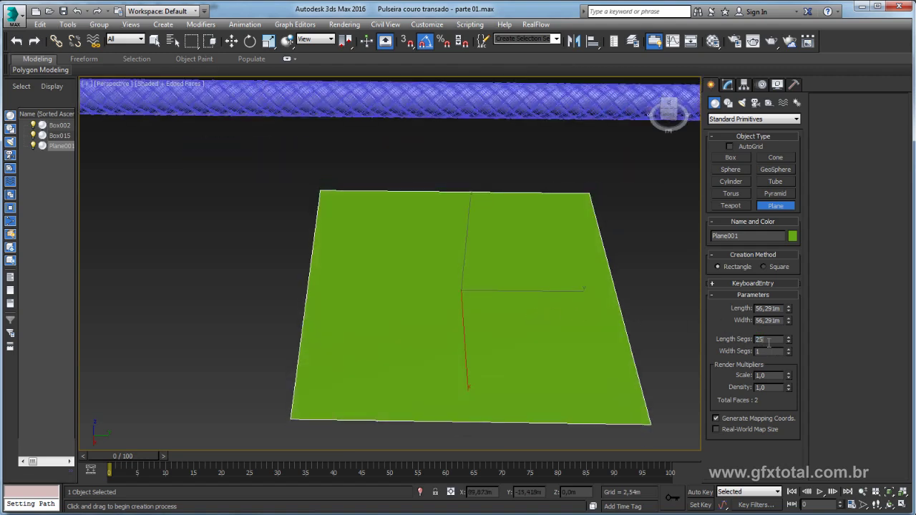
{"action": "key", "text": "Tab"}
{"action": "type", "text": "24"}
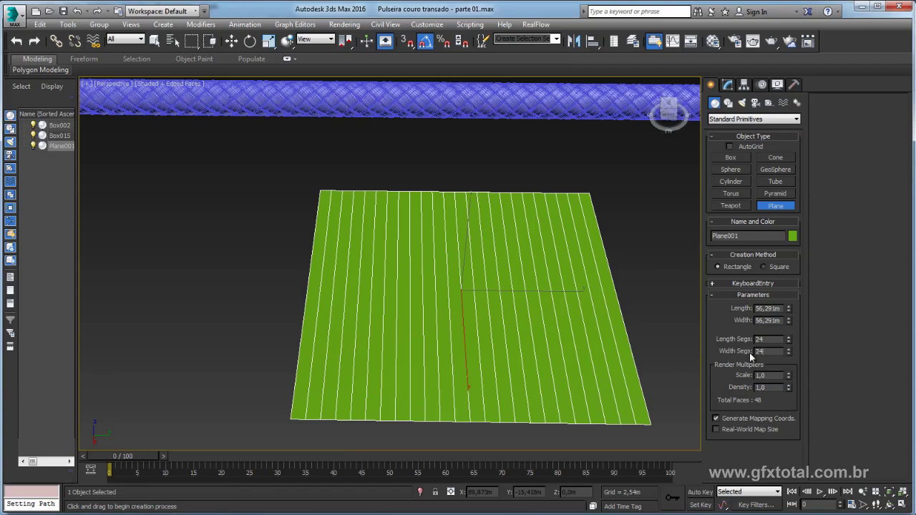
{"action": "key", "text": "Return"}
{"action": "mouse_move", "coordinate": [510, 321]}
{"action": "middle_mouse_down", "text": "alt"}
{"action": "mouse_move", "coordinate": [486, 276]}
{"action": "mouse_move", "coordinate": [485, 330]}
{"action": "mouse_move", "coordinate": [486, 300]}
{"action": "middle_mouse_up", "text": "alt"}
{"action": "right_click", "coordinate": [428, 244]}
{"action": "right_click", "coordinate": [427, 243]}
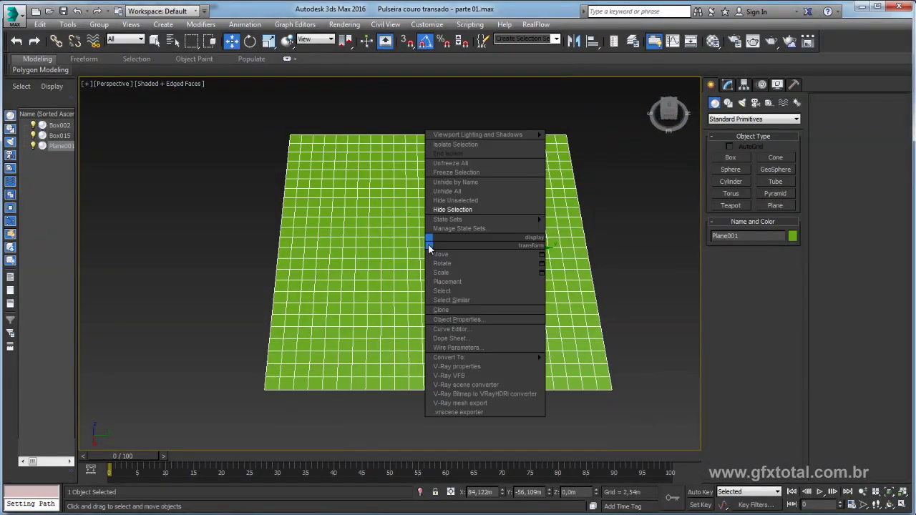
{"action": "mouse_move", "coordinate": [450, 357]}
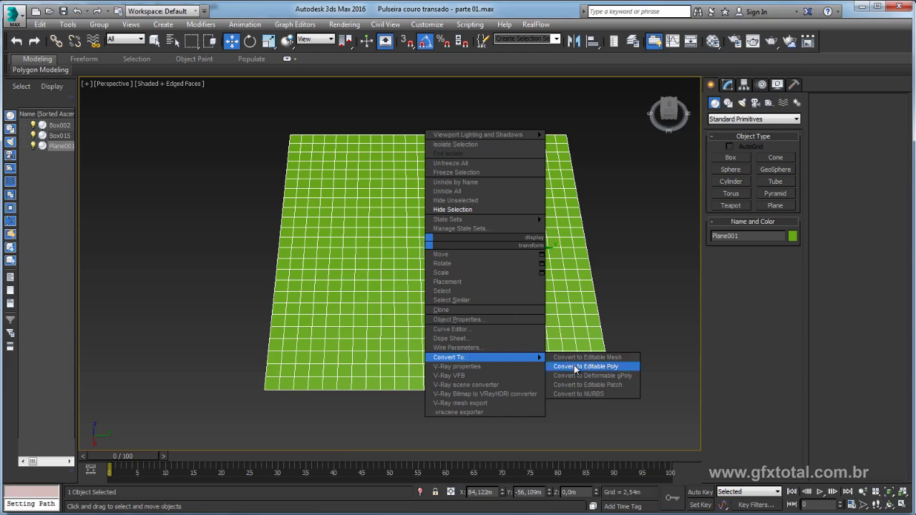
Convert the plane to an Editable Poly and switch to the Select Object tool
{"action": "left_click", "coordinate": [591, 370]}
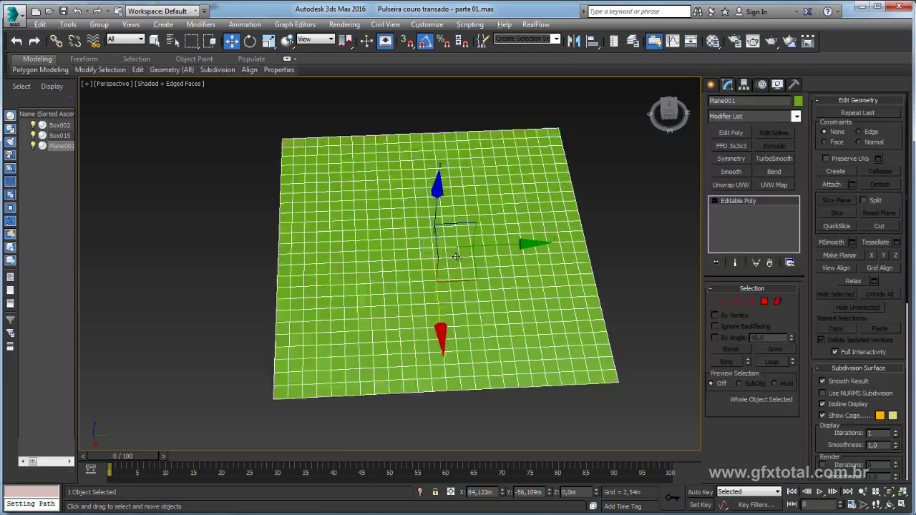
{"action": "middle_click_drag", "start_coordinate": [547, 272], "coordinate": [548, 284], "text": "alt"}
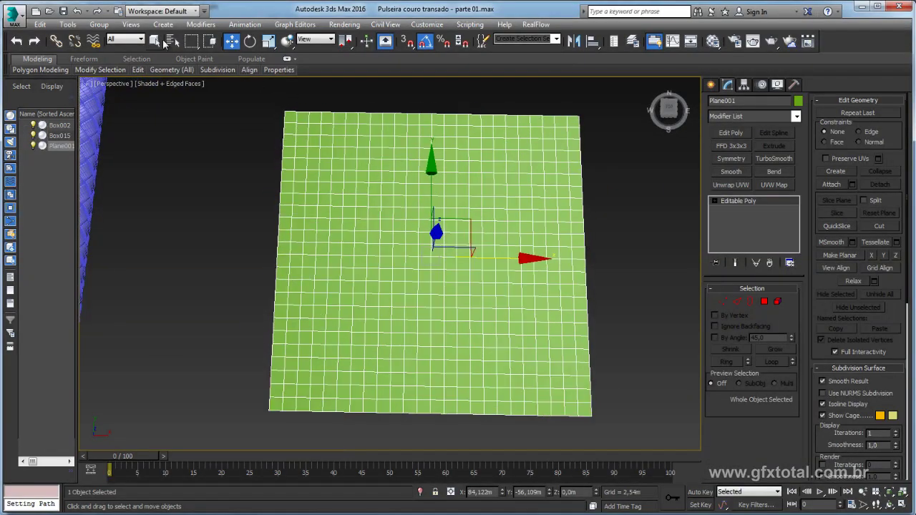
{"action": "left_click", "coordinate": [155, 40]}
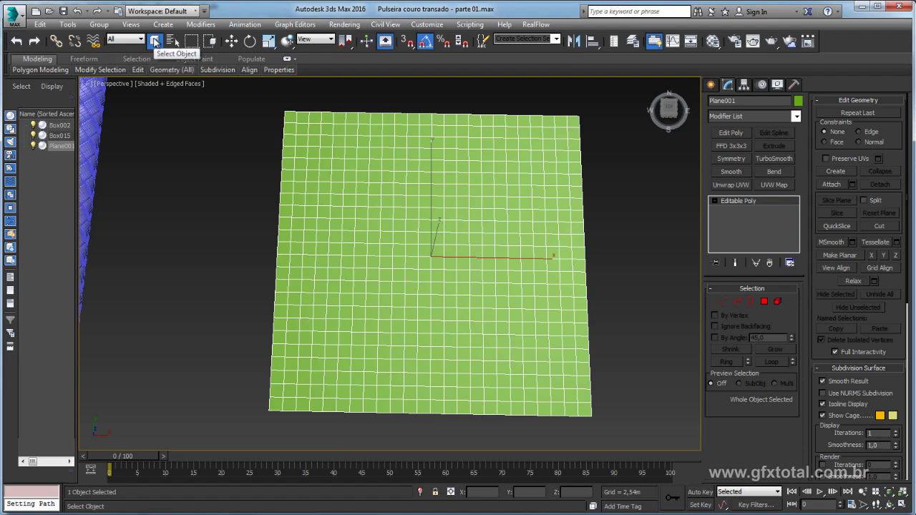
{"action": "left_click", "coordinate": [231, 41]}
{"action": "left_click", "coordinate": [155, 41]}
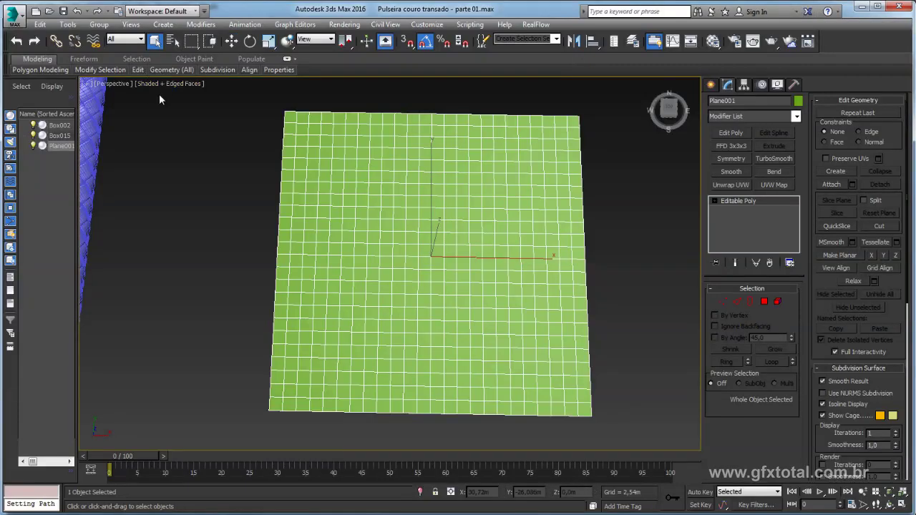
Set the selection region to Paint and paint a winding path of polygons on the grid
{"action": "left_click", "coordinate": [192, 42]}
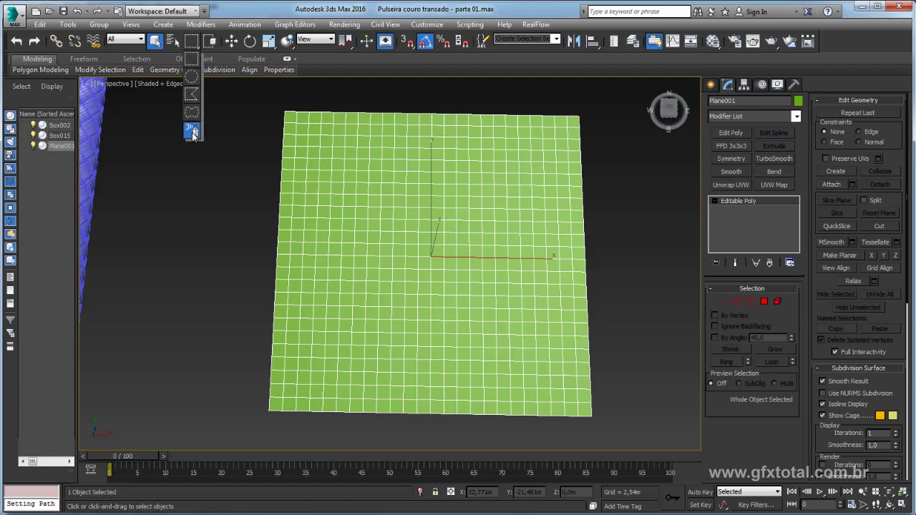
{"action": "left_click_drag", "start_coordinate": [191, 41], "coordinate": [192, 134]}
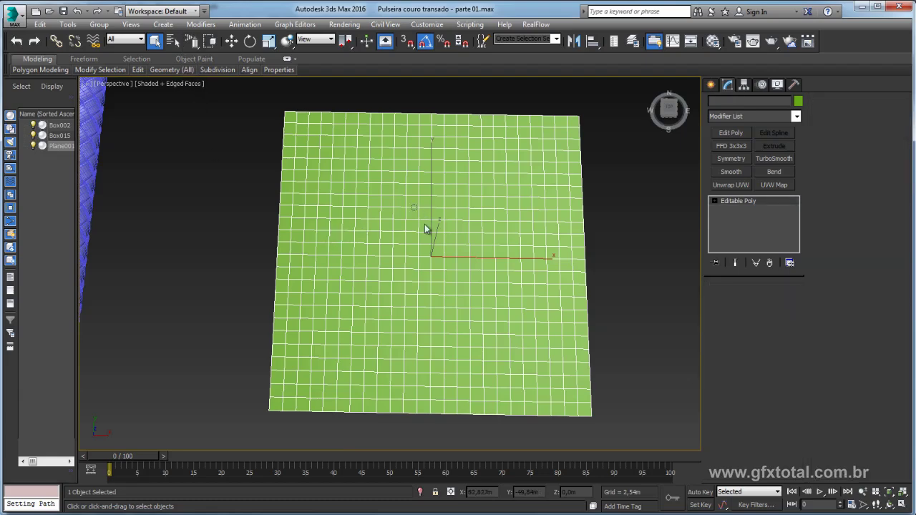
{"action": "left_click", "coordinate": [764, 302]}
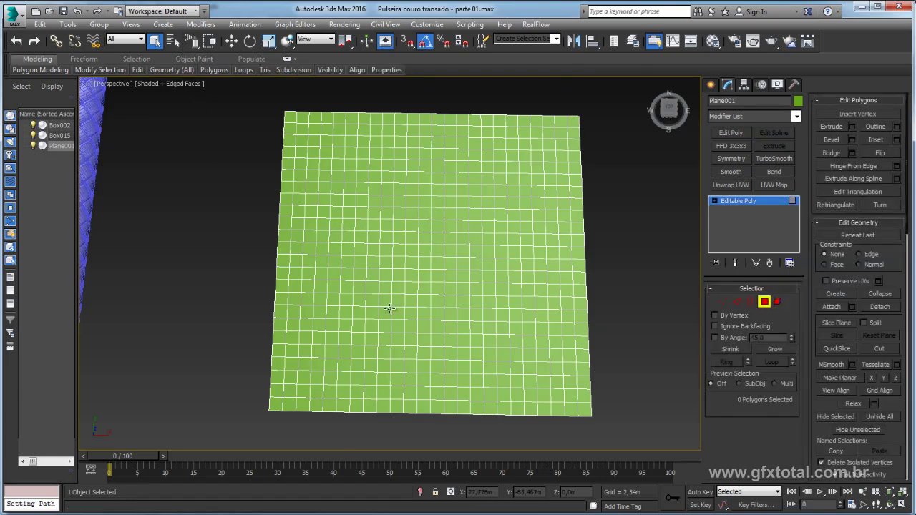
{"action": "mouse_move", "coordinate": [379, 313]}
{"action": "left_mouse_down"}
{"action": "mouse_move", "coordinate": [472, 304]}
{"action": "mouse_move", "coordinate": [447, 240]}
{"action": "left_mouse_up"}
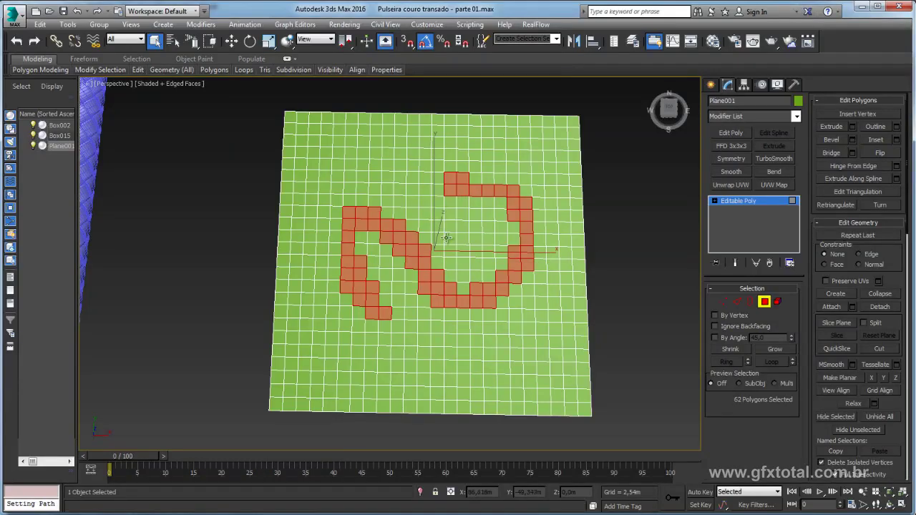
{"action": "scroll", "coordinate": [412, 261], "scroll_direction": "up", "scroll_amount": 5}
{"action": "scroll", "coordinate": [413, 262], "scroll_direction": "down", "scroll_amount": 8}
{"action": "key", "text": "z"}
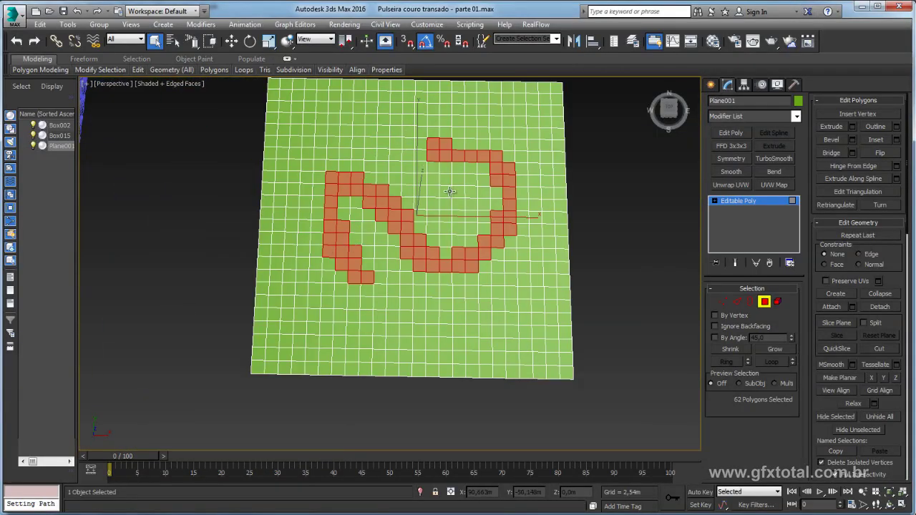
{"action": "left_click", "coordinate": [352, 278]}
{"action": "middle_click_drag", "start_coordinate": [352, 278], "coordinate": [327, 295]}
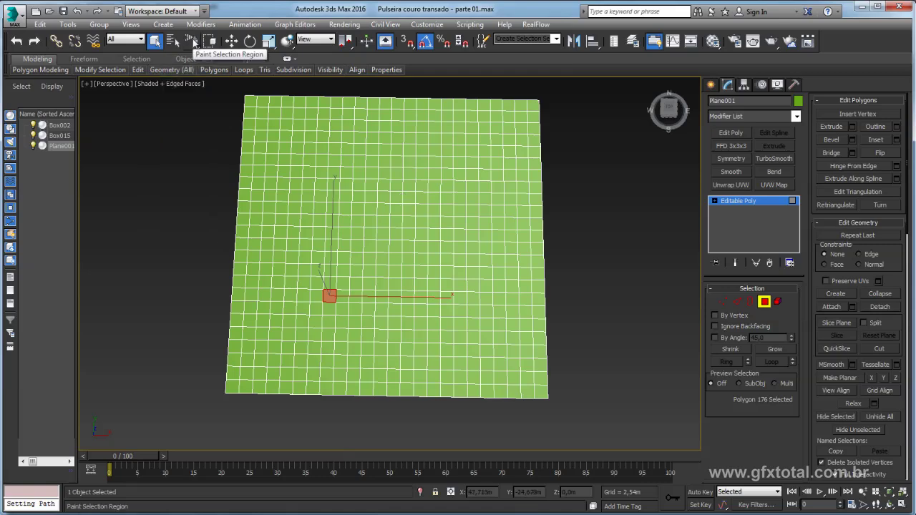
Set Paint Selection Brush Size to 2 and paint an L-shaped hook of polygons
{"action": "right_click", "coordinate": [193, 43]}
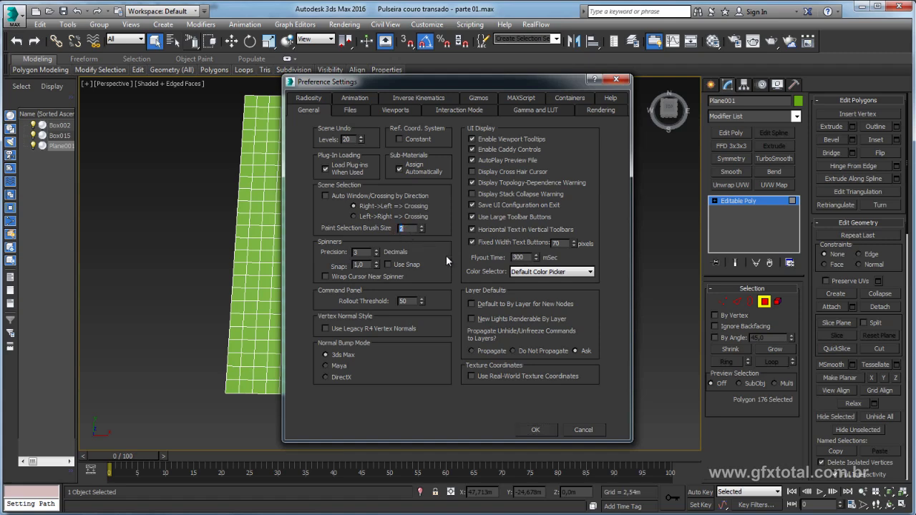
{"action": "left_click", "coordinate": [535, 430]}
{"action": "mouse_move", "coordinate": [394, 287]}
{"action": "left_mouse_down"}
{"action": "mouse_move", "coordinate": [359, 211]}
{"action": "mouse_move", "coordinate": [319, 209]}
{"action": "mouse_move", "coordinate": [316, 271]}
{"action": "left_mouse_up"}
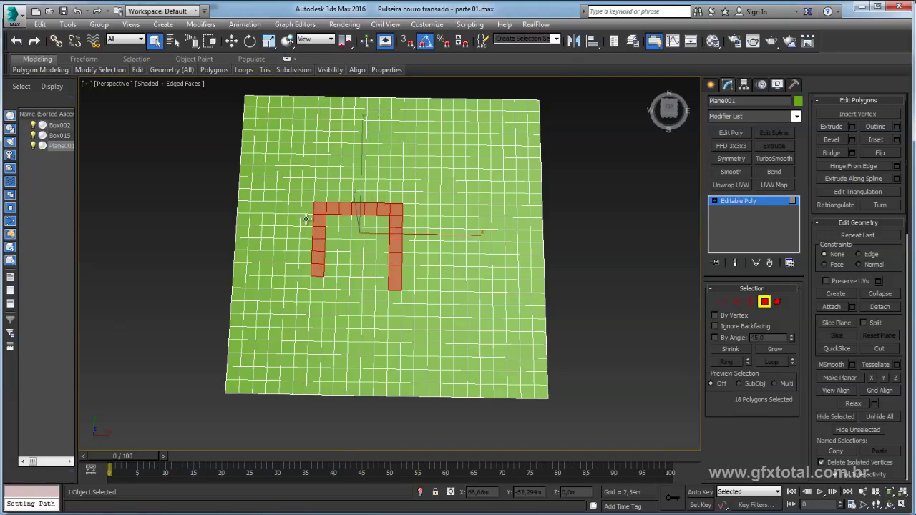
Clear the selection and paint the meander path of polygons across the plane
{"action": "left_click", "coordinate": [174, 208]}
{"action": "scroll", "coordinate": [237, 229], "scroll_direction": "up", "scroll_amount": 1}
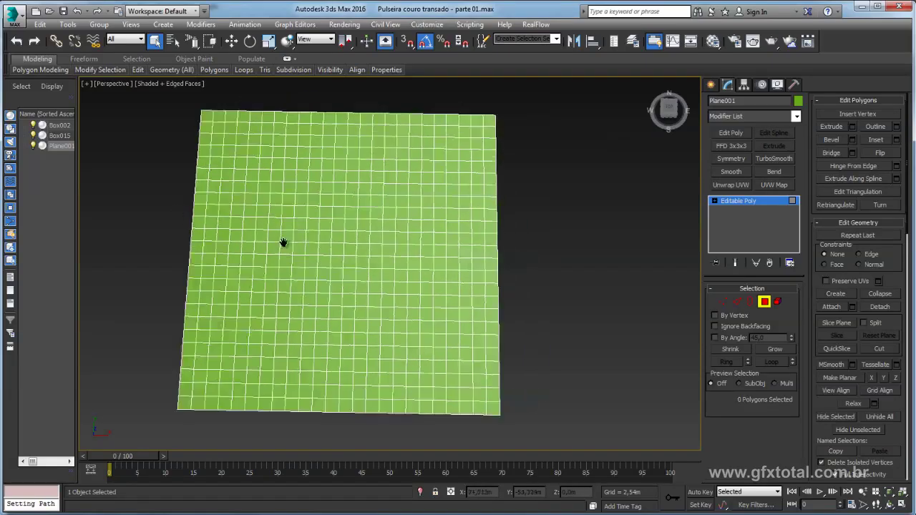
{"action": "scroll", "coordinate": [236, 268], "scroll_direction": "up", "scroll_amount": 1}
{"action": "scroll", "coordinate": [236, 268], "scroll_direction": "up", "scroll_amount": 2}
{"action": "scroll", "coordinate": [236, 268], "scroll_direction": "down", "scroll_amount": 3}
{"action": "scroll", "coordinate": [236, 268], "scroll_direction": "down", "scroll_amount": 1}
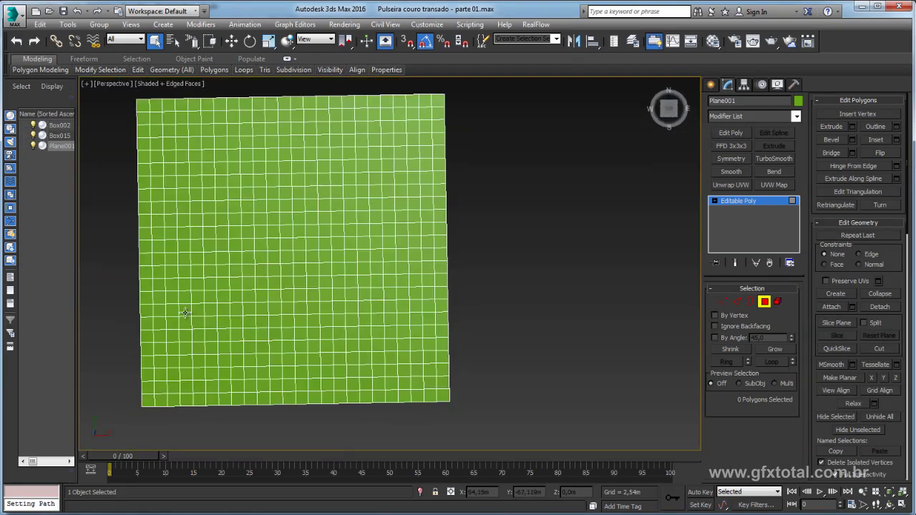
{"action": "mouse_move", "coordinate": [171, 314]}
{"action": "left_mouse_down"}
{"action": "mouse_move", "coordinate": [235, 304]}
{"action": "mouse_move", "coordinate": [235, 199]}
{"action": "mouse_move", "coordinate": [265, 195]}
{"action": "mouse_move", "coordinate": [309, 201]}
{"action": "mouse_move", "coordinate": [313, 225]}
{"action": "mouse_move", "coordinate": [278, 235]}
{"action": "mouse_move", "coordinate": [273, 304]}
{"action": "mouse_move", "coordinate": [389, 307]}
{"action": "left_mouse_up"}
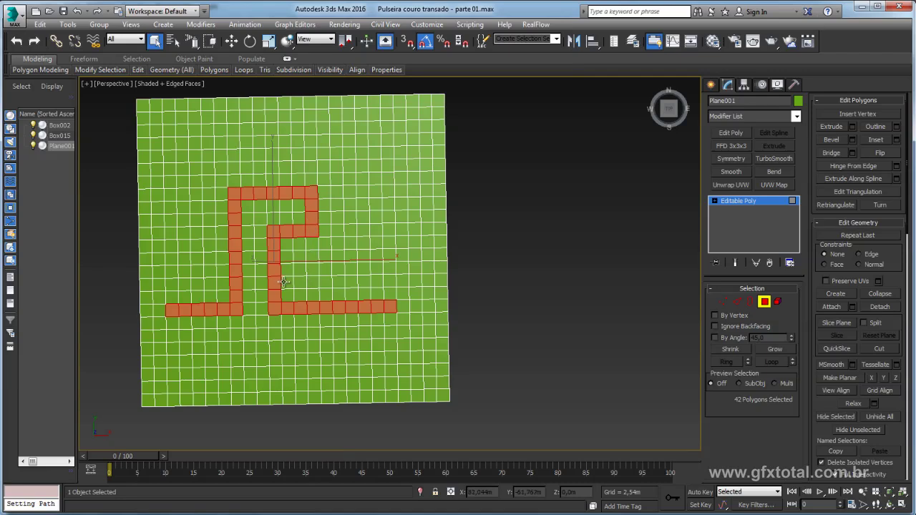
{"action": "left_click", "coordinate": [294, 283]}
{"action": "key", "text": "ctrl+z"}
{"action": "left_click_drag", "start_coordinate": [342, 284], "coordinate": [381, 284], "text": "ctrl"}
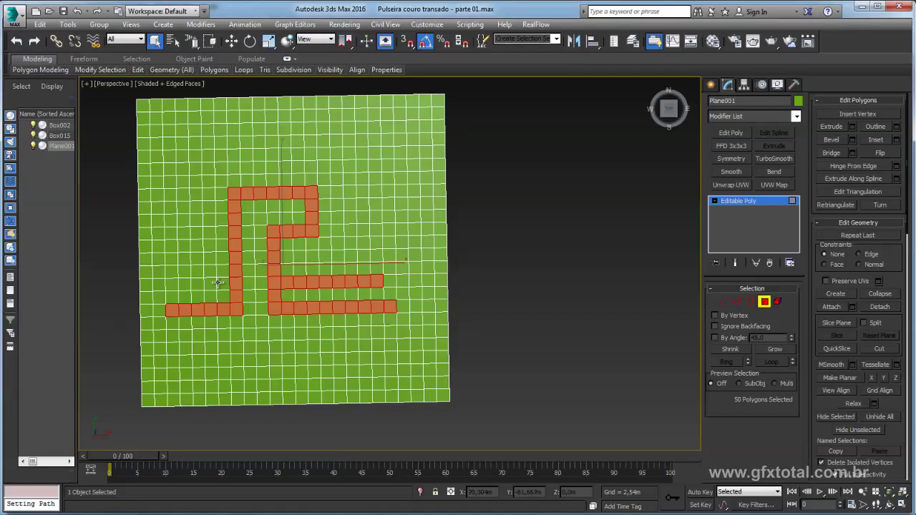
{"action": "left_click_drag", "start_coordinate": [217, 282], "coordinate": [171, 284], "text": "ctrl"}
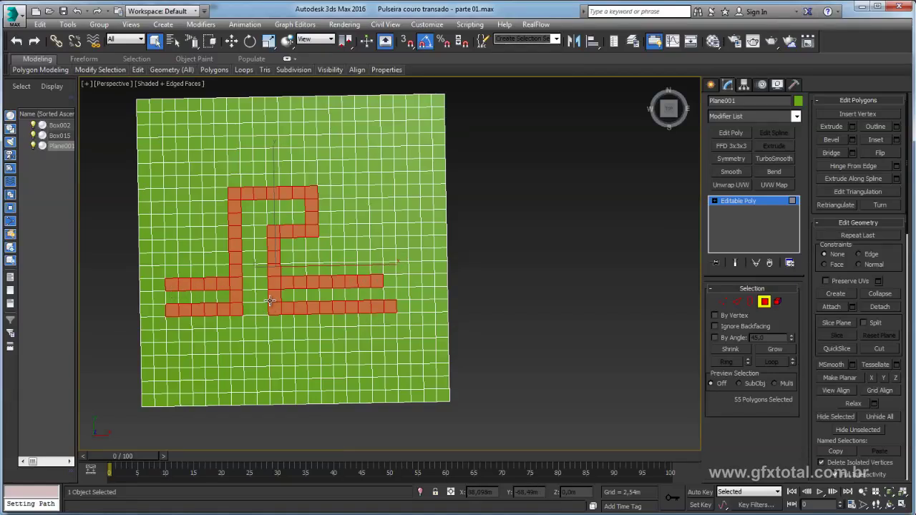
With a rectangular selection region, deselect the extra bottom rows of polygons
{"action": "left_click", "coordinate": [193, 42]}
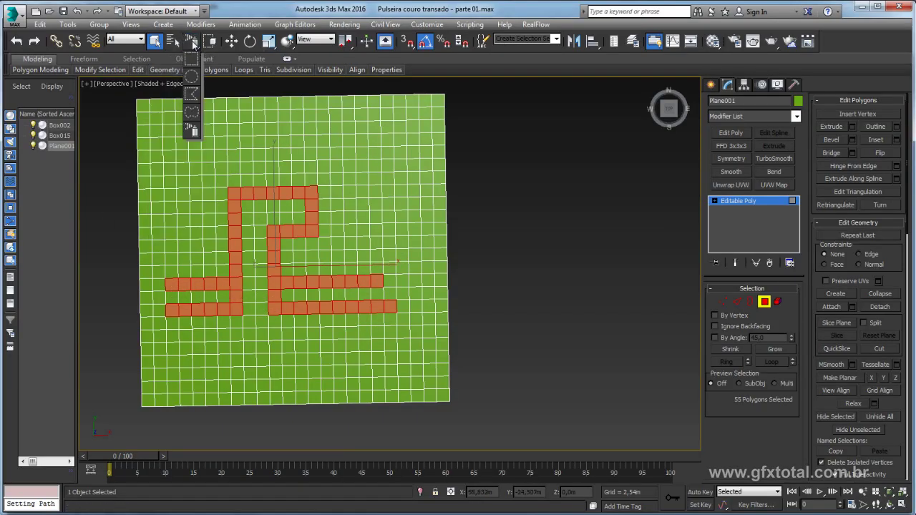
{"action": "left_click", "coordinate": [191, 59]}
{"action": "mouse_move", "coordinate": [513, 402]}
{"action": "left_mouse_down"}
{"action": "mouse_move", "coordinate": [114, 301]}
{"action": "mouse_move", "coordinate": [129, 306]}
{"action": "left_mouse_up"}
{"action": "mouse_move", "coordinate": [303, 325]}
{"action": "middle_mouse_down", "text": "alt"}
{"action": "mouse_move", "coordinate": [347, 323]}
{"action": "mouse_move", "coordinate": [342, 294]}
{"action": "middle_mouse_up", "text": "alt"}
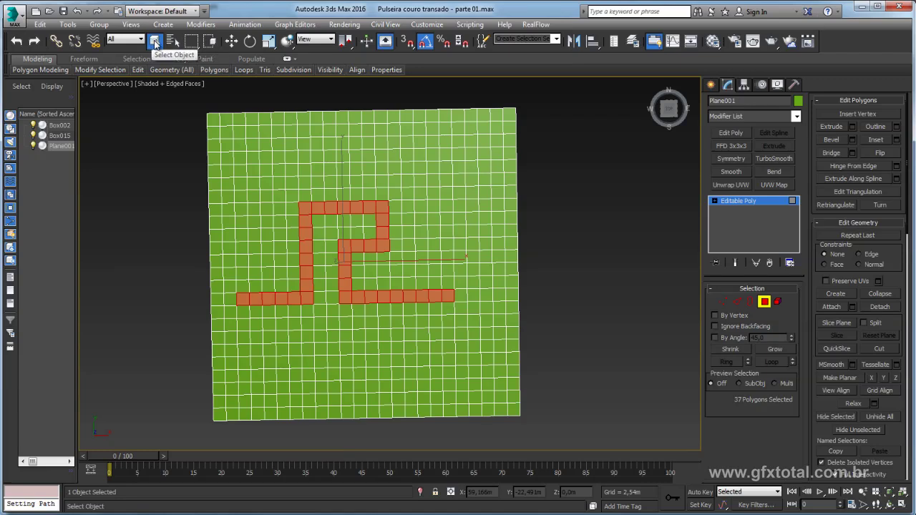
Paint full-width polygon rows above and below the meander, totalling 92 polygons
{"action": "left_click_drag", "start_coordinate": [191, 41], "coordinate": [192, 130]}
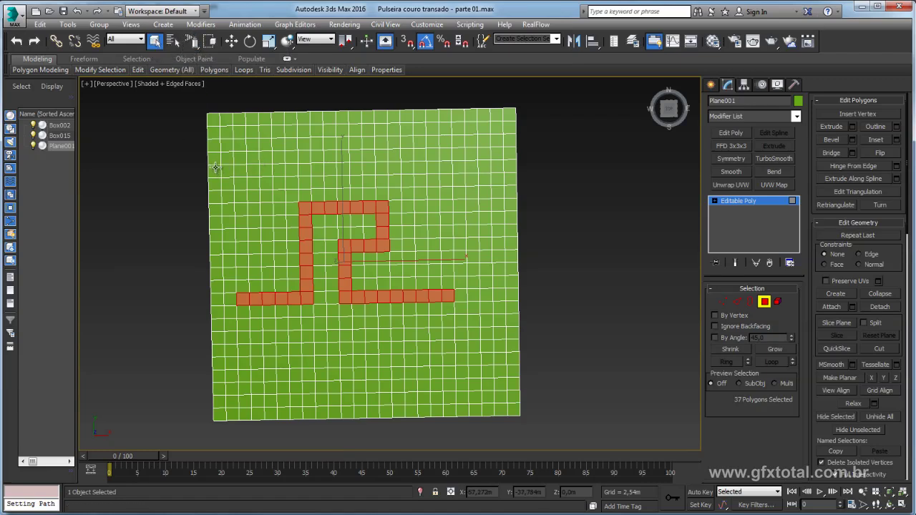
{"action": "left_click_drag", "start_coordinate": [261, 175], "coordinate": [501, 164]}
{"action": "middle_click_drag", "start_coordinate": [533, 265], "coordinate": [533, 196]}
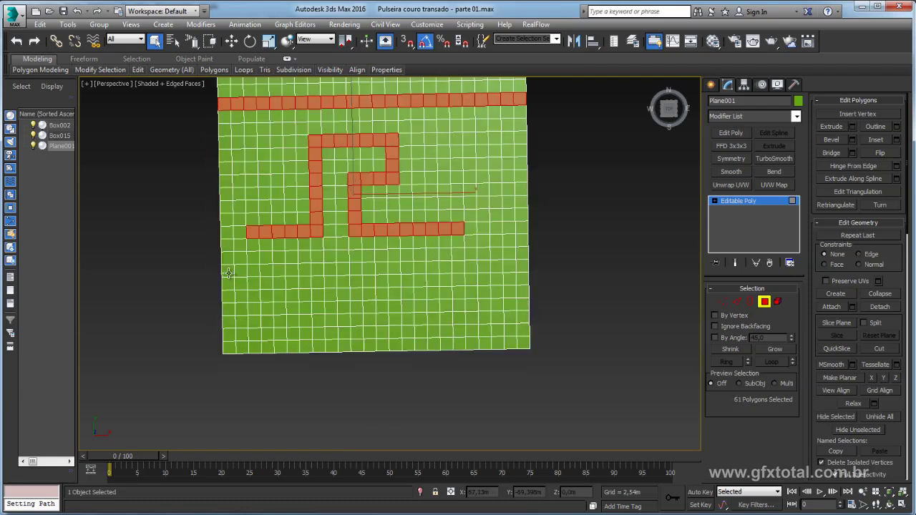
{"action": "left_click_drag", "start_coordinate": [229, 273], "coordinate": [528, 264]}
{"action": "left_click_drag", "start_coordinate": [526, 229], "coordinate": [465, 231]}
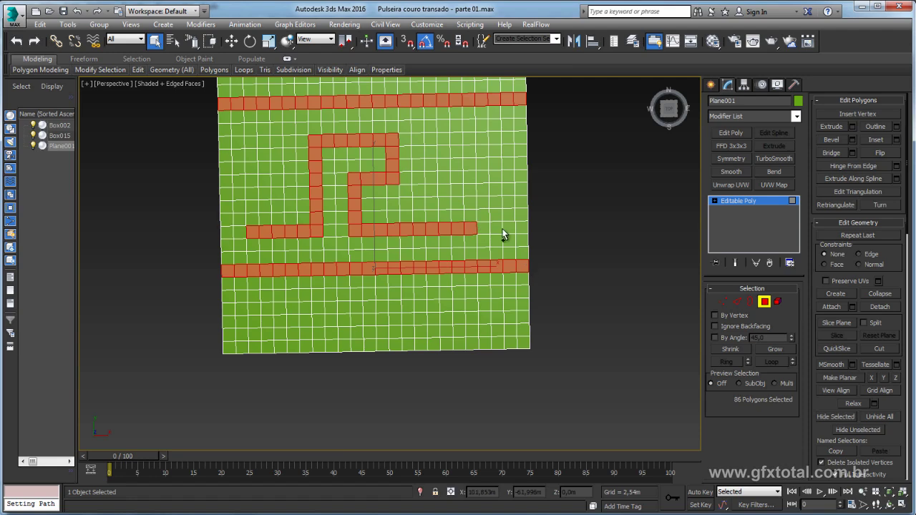
{"action": "left_click_drag", "start_coordinate": [243, 232], "coordinate": [219, 236]}
{"action": "middle_click_drag", "start_coordinate": [219, 236], "coordinate": [316, 239], "text": "alt"}
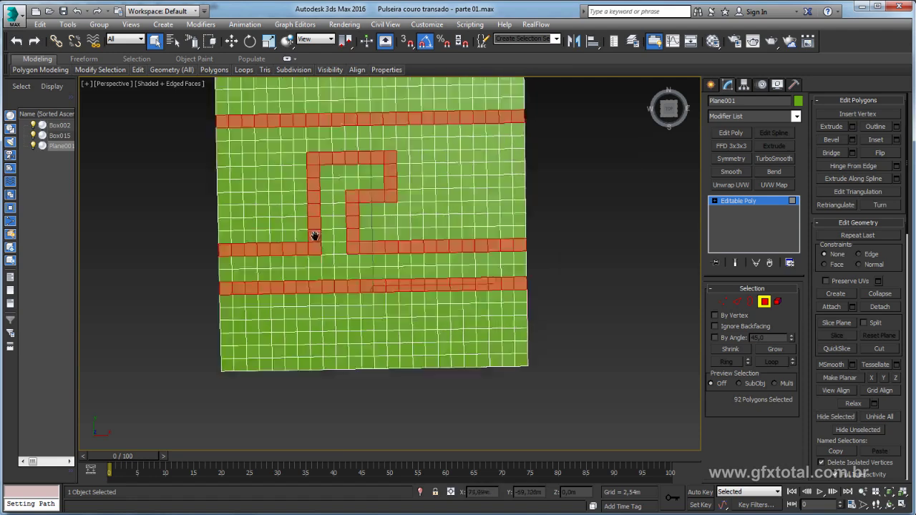
{"action": "mouse_move", "coordinate": [357, 272]}
{"action": "middle_mouse_down", "text": "alt"}
{"action": "mouse_move", "coordinate": [356, 238]}
{"action": "mouse_move", "coordinate": [370, 248]}
{"action": "middle_mouse_up", "text": "alt"}
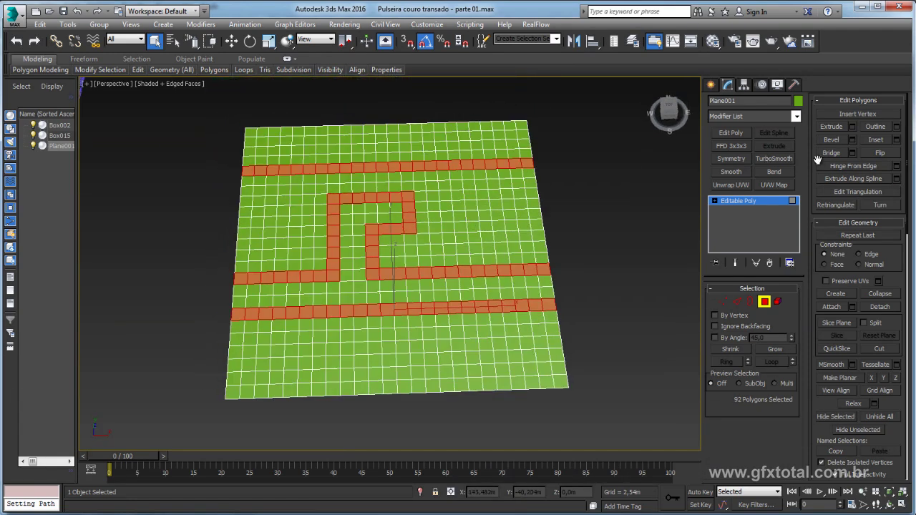
Extrude the selected polygons with a height of -0.798m to sink them as grooves
{"action": "left_click", "coordinate": [851, 126]}
{"action": "middle_click_drag", "start_coordinate": [632, 181], "coordinate": [599, 176], "text": "alt"}
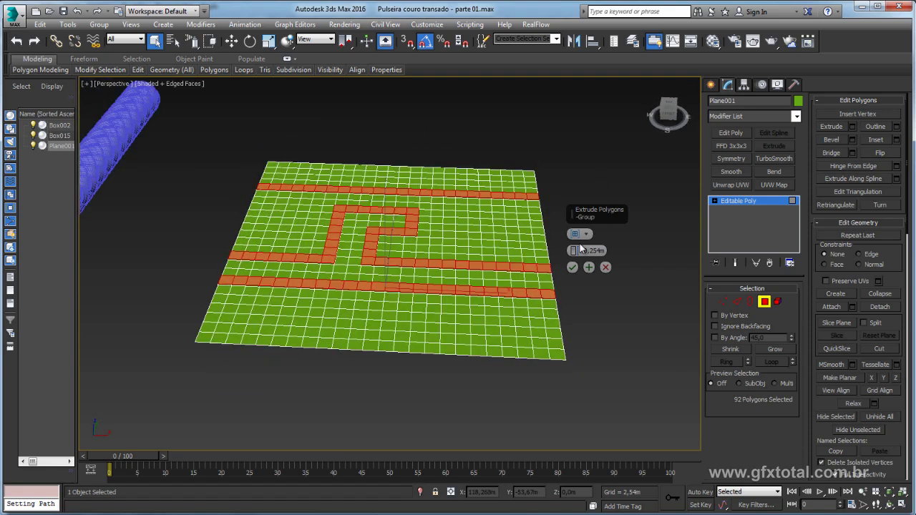
{"action": "left_click_drag", "start_coordinate": [573, 251], "coordinate": [599, 392]}
{"action": "mouse_move", "coordinate": [599, 392]}
{"action": "middle_mouse_down", "text": "alt"}
{"action": "mouse_move", "coordinate": [554, 369]}
{"action": "mouse_move", "coordinate": [565, 315]}
{"action": "middle_mouse_up", "text": "alt"}
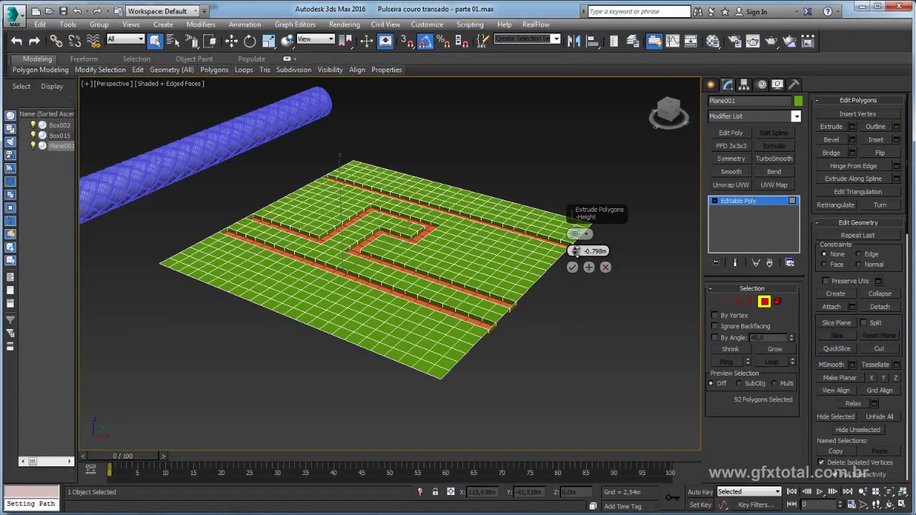
{"action": "left_click", "coordinate": [573, 267]}
{"action": "middle_click_drag", "start_coordinate": [573, 267], "coordinate": [530, 239], "text": "alt"}
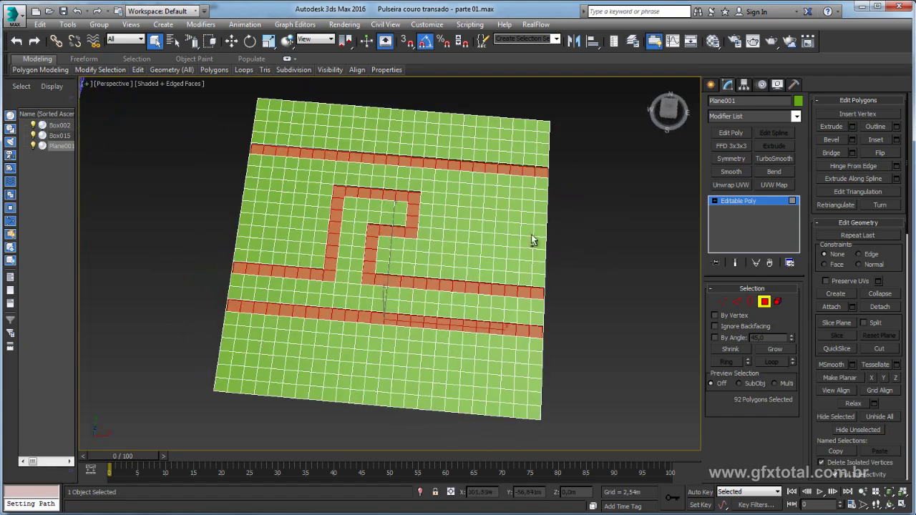
Inspect the recessed grooves from several angles, then return to Polygon level with the pattern selected
{"action": "left_click", "coordinate": [738, 204]}
{"action": "mouse_move", "coordinate": [585, 266]}
{"action": "middle_mouse_down", "text": "alt"}
{"action": "mouse_move", "coordinate": [568, 197]}
{"action": "mouse_move", "coordinate": [448, 250]}
{"action": "middle_mouse_up", "text": "alt"}
{"action": "scroll", "coordinate": [448, 250], "scroll_direction": "up", "scroll_amount": 3}
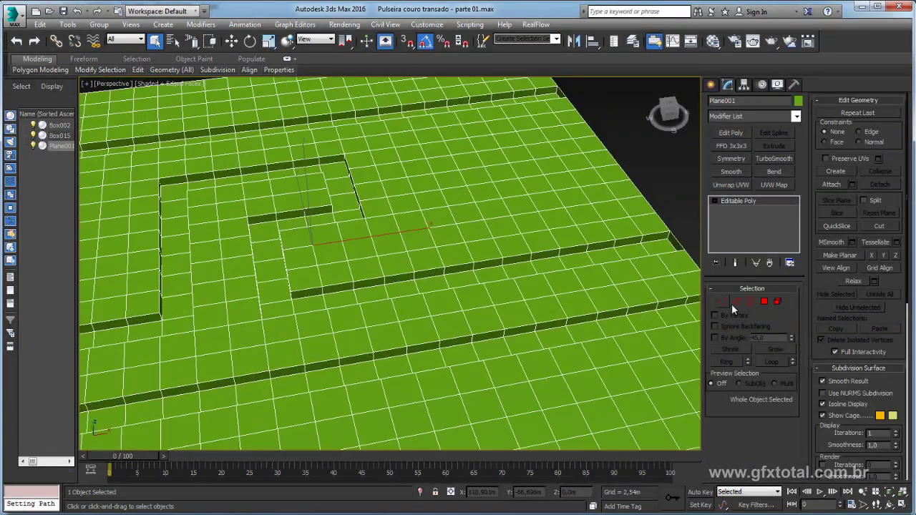
{"action": "left_click", "coordinate": [764, 302]}
{"action": "scroll", "coordinate": [462, 207], "scroll_direction": "down", "scroll_amount": 2}
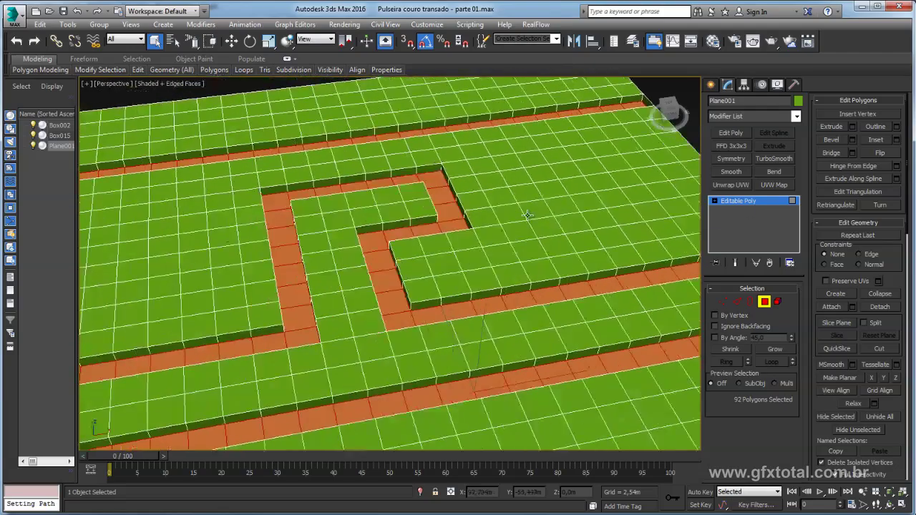
{"action": "scroll", "coordinate": [461, 206], "scroll_direction": "down", "scroll_amount": 5}
{"action": "scroll", "coordinate": [428, 196], "scroll_direction": "up", "scroll_amount": 5}
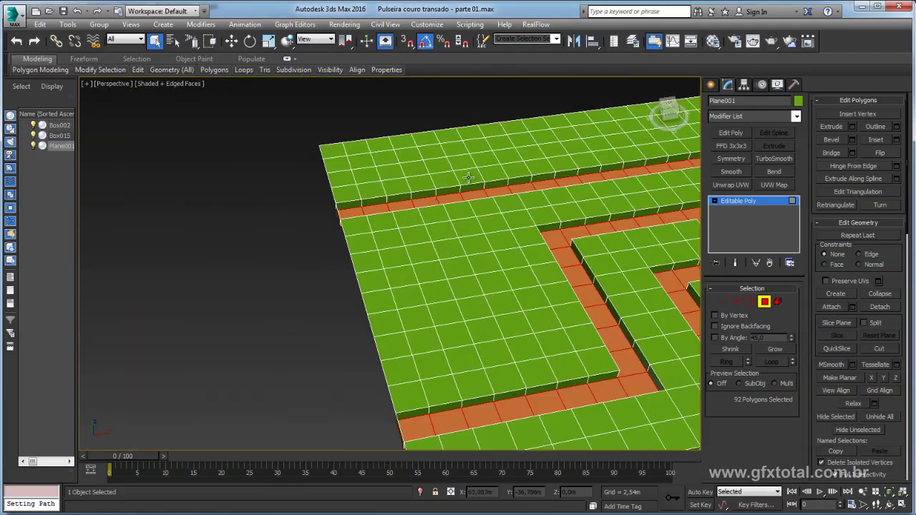
{"action": "scroll", "coordinate": [439, 185], "scroll_direction": "down", "scroll_amount": 2}
{"action": "scroll", "coordinate": [439, 187], "scroll_direction": "down", "scroll_amount": 2}
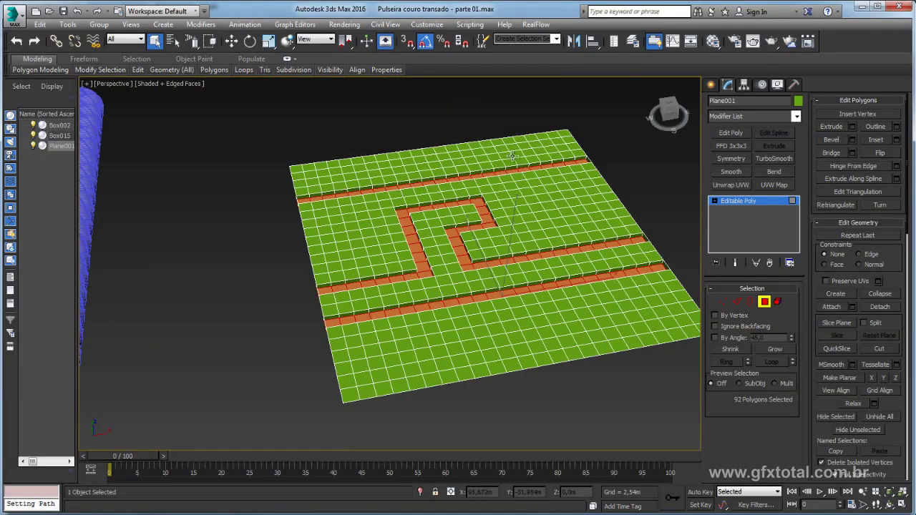
{"action": "middle_click_drag", "start_coordinate": [512, 154], "coordinate": [471, 243], "text": "alt"}
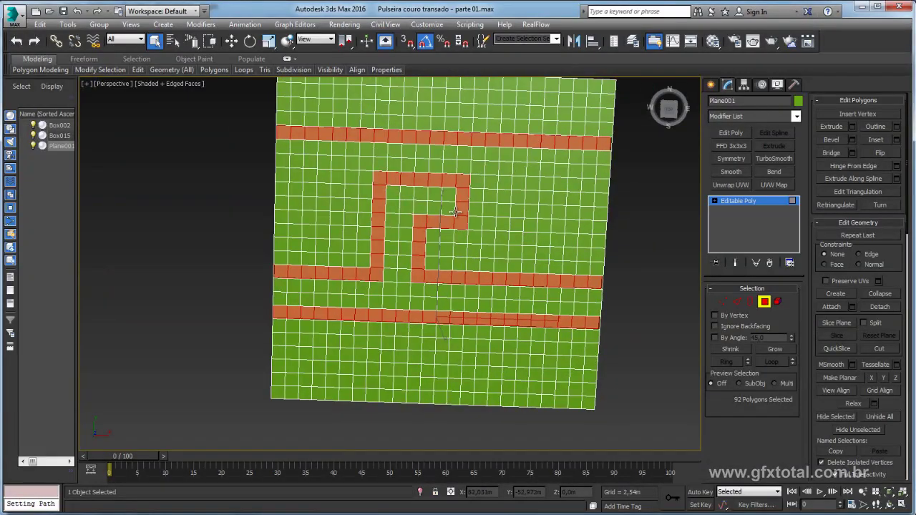
{"action": "scroll", "coordinate": [466, 229], "scroll_direction": "down", "scroll_amount": 1}
{"action": "scroll", "coordinate": [467, 227], "scroll_direction": "down", "scroll_amount": 3}
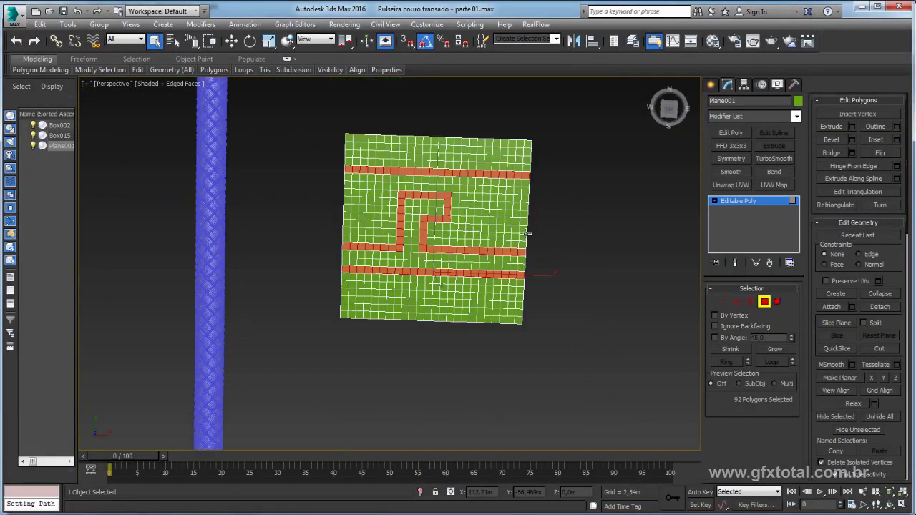
In Top view, box-select the excess polygon columns on the plane's right side
{"action": "key", "text": "t"}
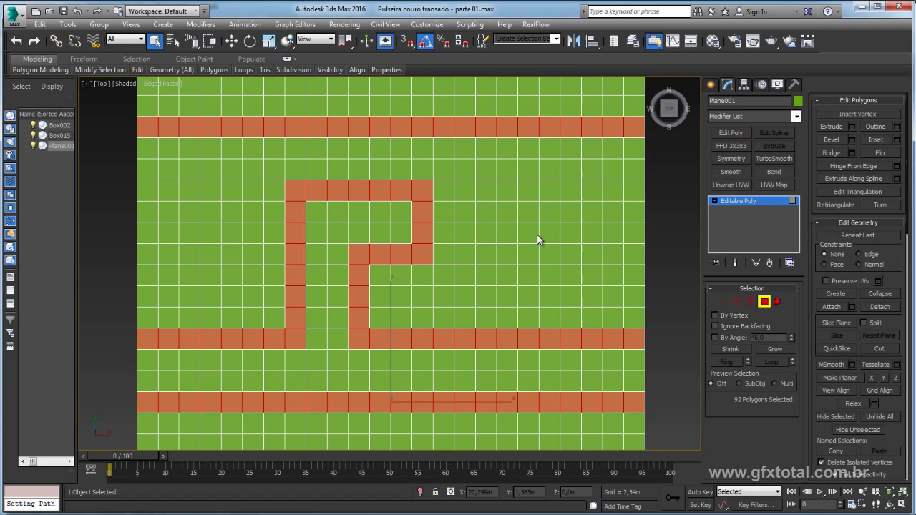
{"action": "scroll", "coordinate": [536, 234], "scroll_direction": "down", "scroll_amount": 3}
{"action": "left_click_drag", "start_coordinate": [533, 228], "coordinate": [501, 347]}
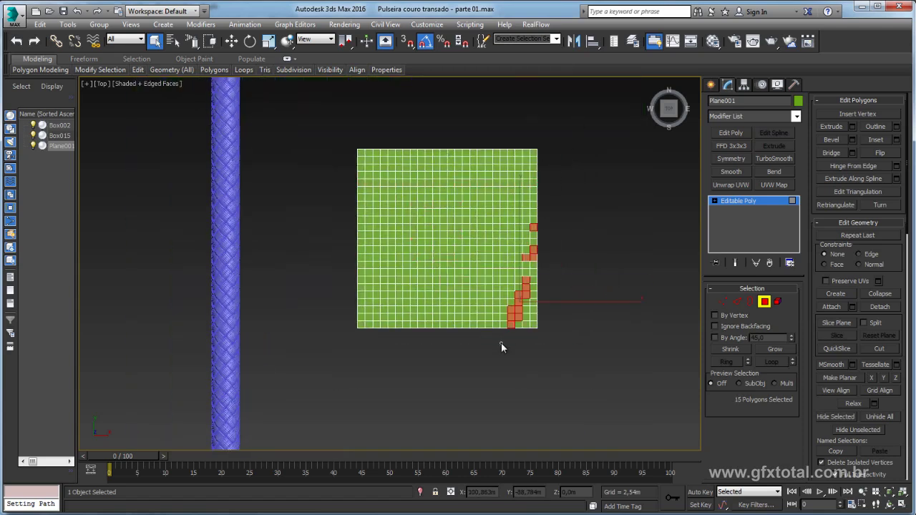
{"action": "left_click_drag", "start_coordinate": [191, 41], "coordinate": [191, 61]}
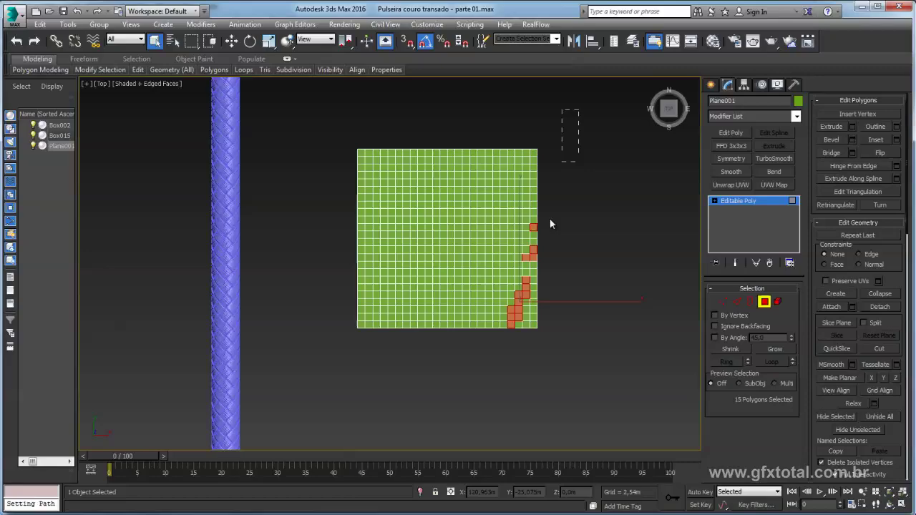
{"action": "left_click_drag", "start_coordinate": [499, 372], "coordinate": [497, 350]}
{"action": "mouse_move", "coordinate": [498, 351]}
{"action": "middle_mouse_down", "text": "alt"}
{"action": "mouse_move", "coordinate": [481, 265]}
{"action": "mouse_move", "coordinate": [470, 282]}
{"action": "mouse_move", "coordinate": [492, 259]}
{"action": "mouse_move", "coordinate": [545, 254]}
{"action": "middle_mouse_up", "text": "alt"}
{"action": "key", "text": "p"}
{"action": "scroll", "coordinate": [492, 258], "scroll_direction": "down", "scroll_amount": 5}
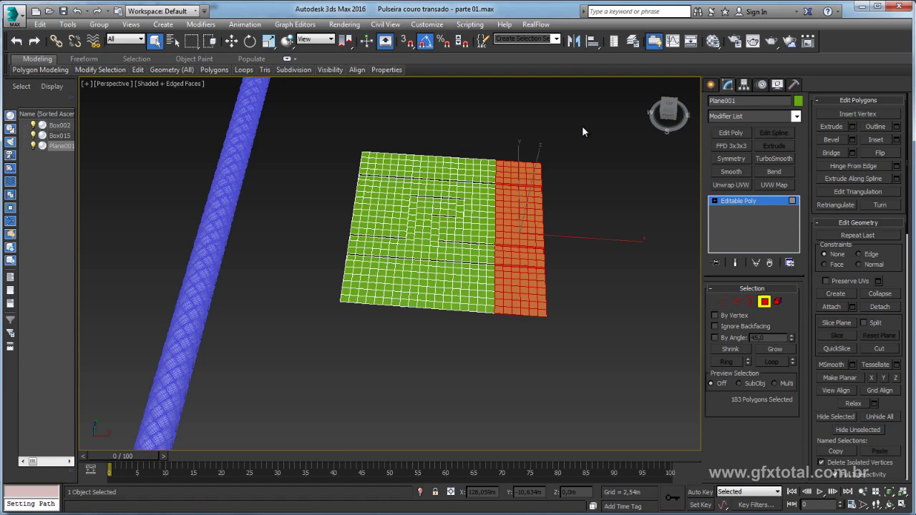
{"action": "left_click_drag", "start_coordinate": [494, 349], "coordinate": [486, 347]}
{"action": "mouse_move", "coordinate": [486, 347]}
{"action": "middle_mouse_down", "text": "alt"}
{"action": "mouse_move", "coordinate": [504, 346]}
{"action": "mouse_move", "coordinate": [264, 155]}
{"action": "middle_mouse_up", "text": "alt"}
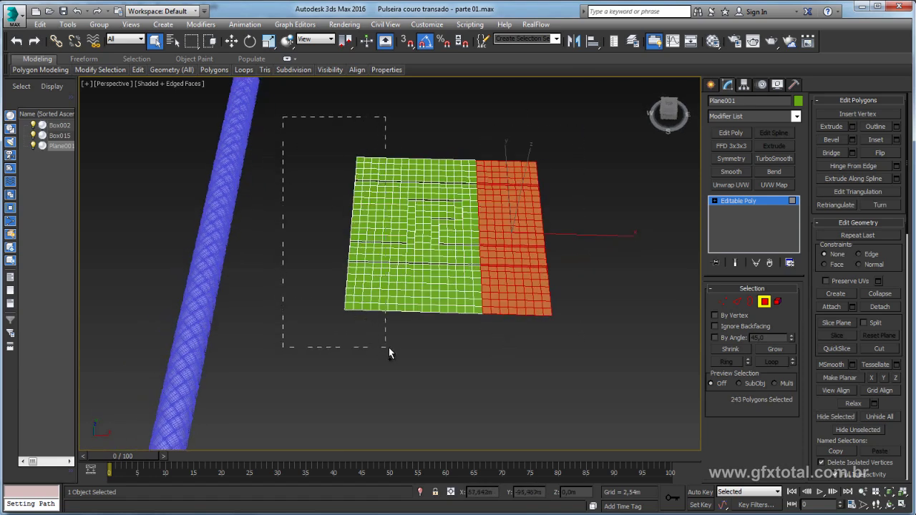
Add the left-side columns, deselect a few polygons, and delete the side polygons
{"action": "left_click_drag", "start_coordinate": [389, 347], "coordinate": [388, 347]}
{"action": "middle_click_drag", "start_coordinate": [389, 346], "coordinate": [448, 377], "text": "alt"}
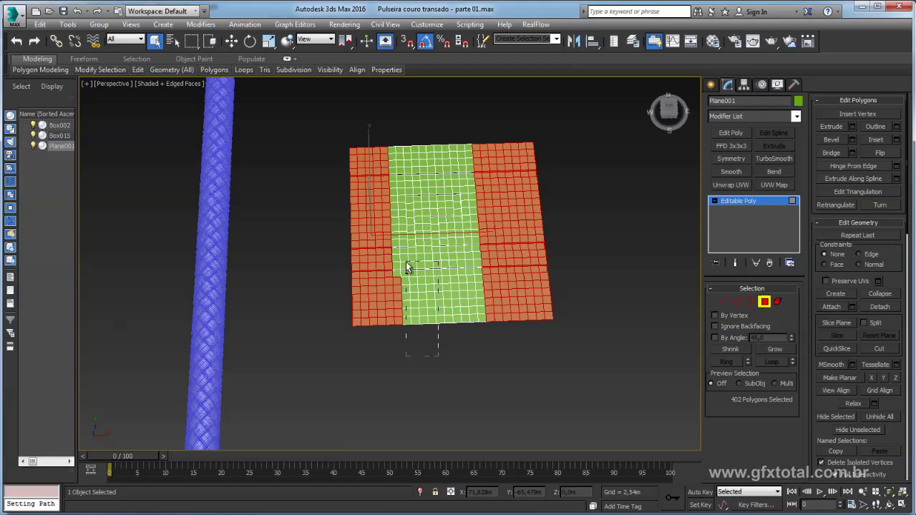
{"action": "left_click_drag", "start_coordinate": [405, 262], "coordinate": [405, 262], "text": "alt"}
{"action": "mouse_move", "coordinate": [406, 262]}
{"action": "middle_mouse_down", "text": "alt"}
{"action": "mouse_move", "coordinate": [466, 265]}
{"action": "mouse_move", "coordinate": [466, 218]}
{"action": "mouse_move", "coordinate": [458, 215]}
{"action": "mouse_move", "coordinate": [562, 382]}
{"action": "mouse_move", "coordinate": [403, 340]}
{"action": "middle_mouse_up", "text": "alt"}
{"action": "scroll", "coordinate": [466, 265], "scroll_direction": "up", "scroll_amount": 4}
{"action": "key", "text": "ctrl+d"}
Delete the leftover bottom rows, top row and right column of polygons
{"action": "scroll", "coordinate": [458, 214], "scroll_direction": "down", "scroll_amount": 3}
{"action": "left_click_drag", "start_coordinate": [302, 315], "coordinate": [301, 315]}
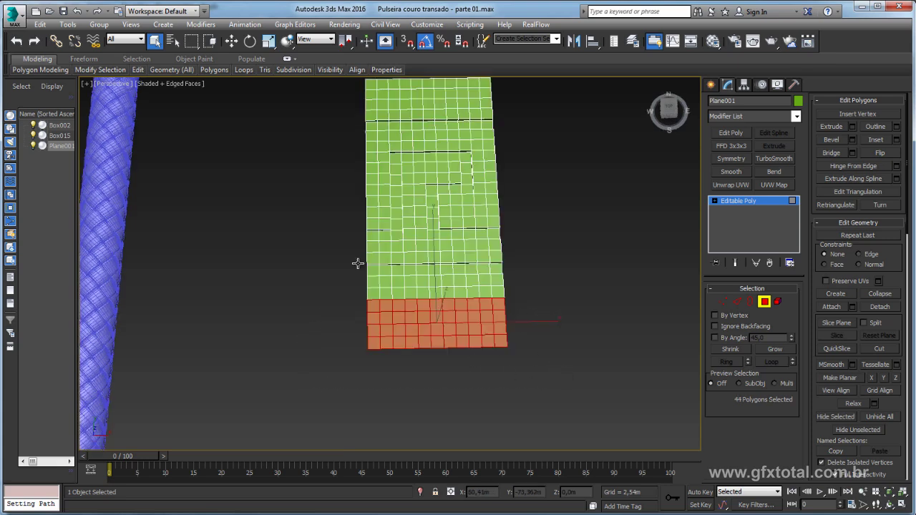
{"action": "mouse_move", "coordinate": [358, 262]}
{"action": "middle_mouse_down", "text": "alt"}
{"action": "mouse_move", "coordinate": [284, 133]}
{"action": "mouse_move", "coordinate": [331, 155]}
{"action": "mouse_move", "coordinate": [323, 153]}
{"action": "middle_mouse_up", "text": "alt"}
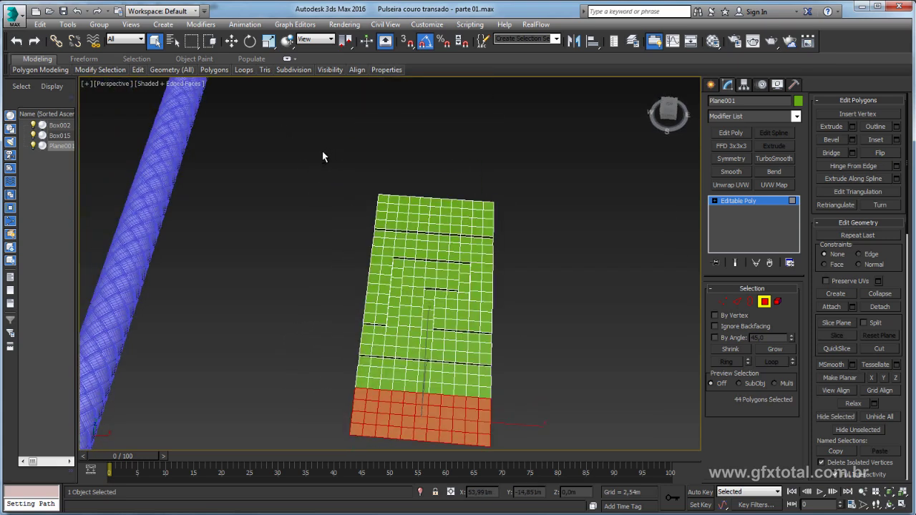
{"action": "key", "text": "Delete"}
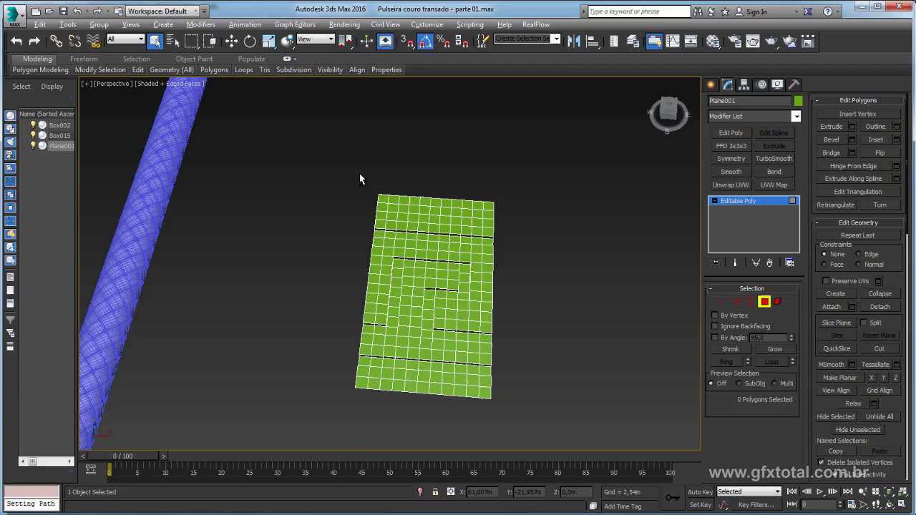
{"action": "middle_click_drag", "start_coordinate": [359, 179], "coordinate": [345, 176], "text": "alt"}
{"action": "left_click_drag", "start_coordinate": [530, 196], "coordinate": [530, 197]}
{"action": "key", "text": "Delete"}
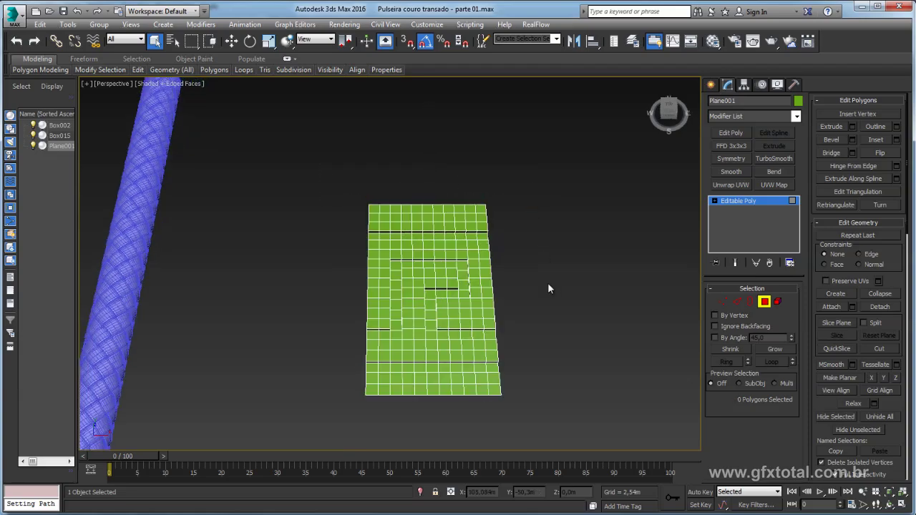
{"action": "mouse_move", "coordinate": [547, 282]}
{"action": "middle_mouse_down", "text": "alt"}
{"action": "mouse_move", "coordinate": [431, 235]}
{"action": "mouse_move", "coordinate": [430, 260]}
{"action": "middle_mouse_up", "text": "alt"}
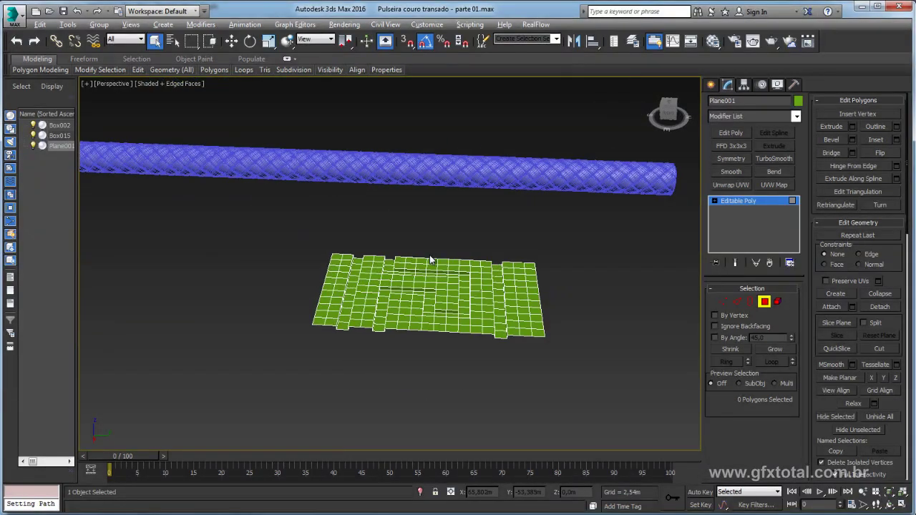
{"action": "left_click_drag", "start_coordinate": [535, 359], "coordinate": [535, 359]}
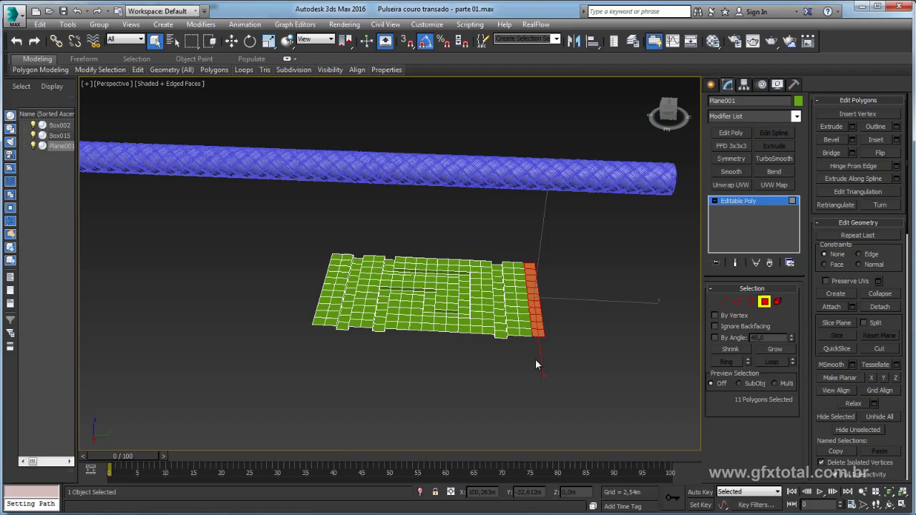
{"action": "key", "text": "Delete"}
{"action": "mouse_move", "coordinate": [513, 306]}
{"action": "middle_mouse_down", "text": "alt"}
{"action": "mouse_move", "coordinate": [561, 305]}
{"action": "mouse_move", "coordinate": [527, 302]}
{"action": "mouse_move", "coordinate": [539, 317]}
{"action": "middle_mouse_up", "text": "alt"}
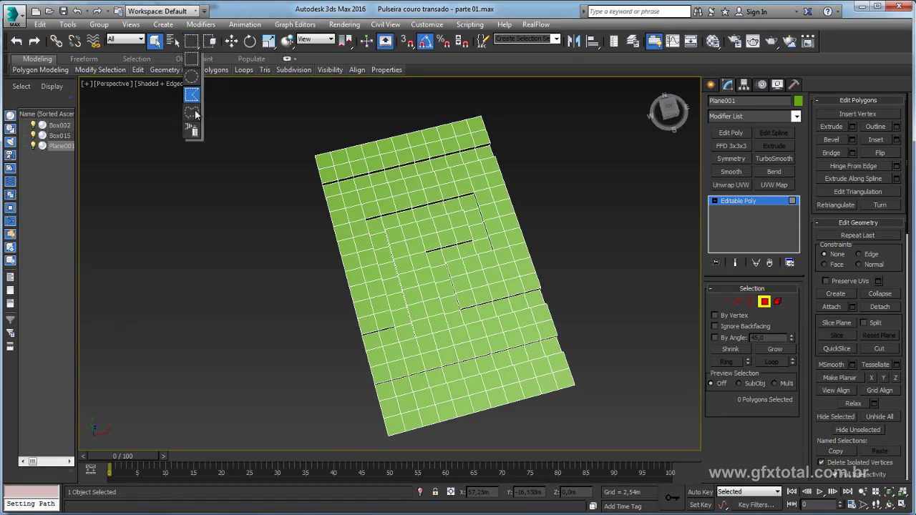
Paint-select the two groove bands and the meander path polygons
{"action": "left_click_drag", "start_coordinate": [193, 50], "coordinate": [193, 129]}
{"action": "mouse_move", "coordinate": [331, 185]}
{"action": "left_mouse_down"}
{"action": "mouse_move", "coordinate": [421, 176]}
{"action": "mouse_move", "coordinate": [494, 154]}
{"action": "left_mouse_up"}
{"action": "middle_click_drag", "start_coordinate": [526, 248], "coordinate": [526, 198]}
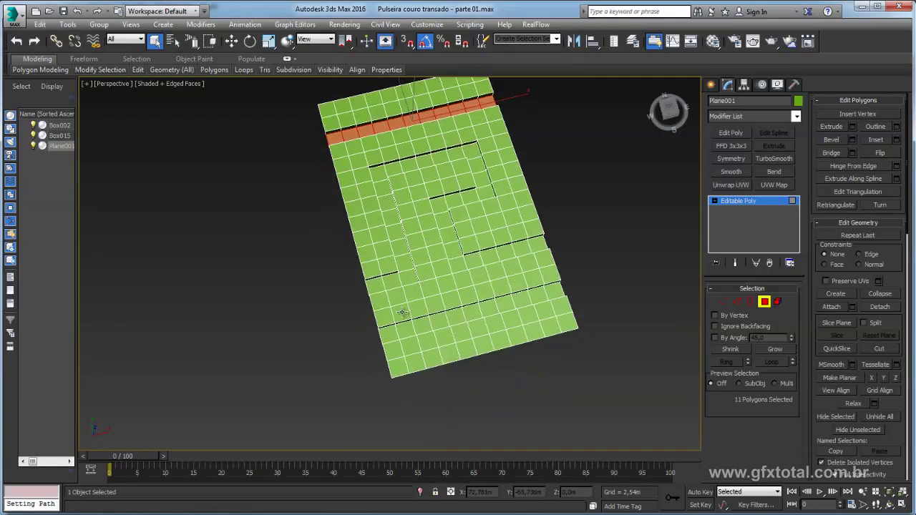
{"action": "left_click_drag", "start_coordinate": [387, 334], "coordinate": [562, 292], "text": "ctrl"}
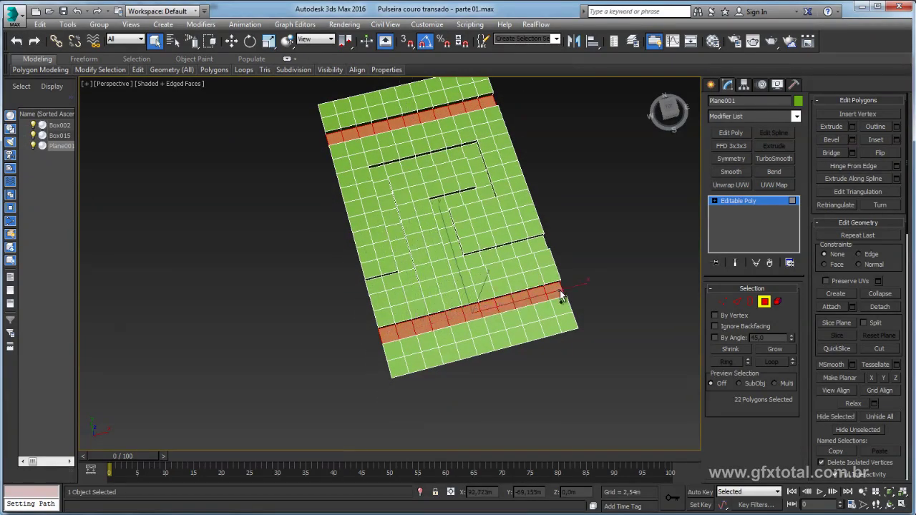
{"action": "mouse_move", "coordinate": [369, 297]}
{"action": "left_mouse_down", "text": "ctrl"}
{"action": "mouse_move", "coordinate": [398, 286]}
{"action": "mouse_move", "coordinate": [405, 261]}
{"action": "mouse_move", "coordinate": [383, 188]}
{"action": "mouse_move", "coordinate": [394, 176]}
{"action": "mouse_move", "coordinate": [462, 155]}
{"action": "mouse_move", "coordinate": [480, 160]}
{"action": "mouse_move", "coordinate": [482, 198]}
{"action": "mouse_move", "coordinate": [444, 207]}
{"action": "mouse_move", "coordinate": [458, 260]}
{"action": "mouse_move", "coordinate": [511, 257]}
{"action": "mouse_move", "coordinate": [540, 242]}
{"action": "left_mouse_up", "text": "ctrl"}
Invert the selection to the raised surface polygons, give them material ID 2, and exit Polygon level
{"action": "scroll", "coordinate": [508, 215], "scroll_direction": "up", "scroll_amount": 3}
{"action": "middle_click_drag", "start_coordinate": [510, 241], "coordinate": [465, 200], "text": "alt"}
{"action": "scroll", "coordinate": [465, 200], "scroll_direction": "down", "scroll_amount": 3}
{"action": "scroll", "coordinate": [419, 160], "scroll_direction": "up", "scroll_amount": 3}
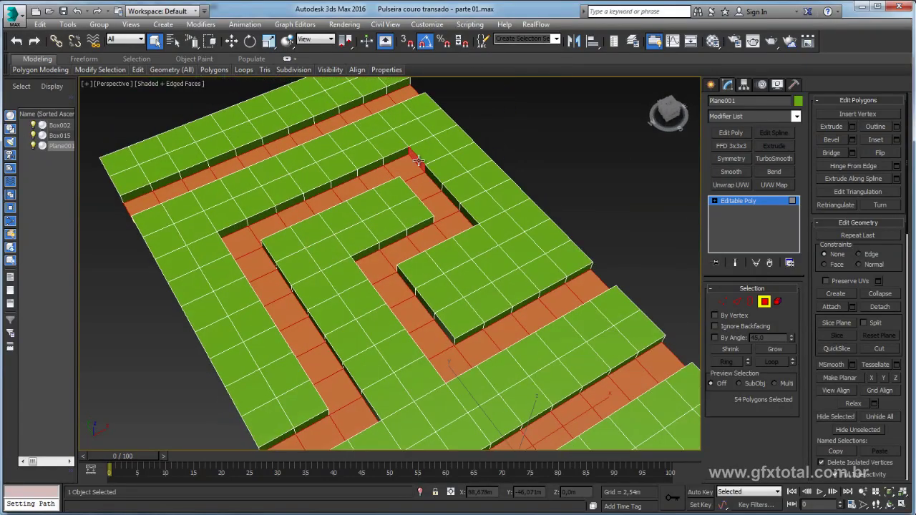
{"action": "scroll", "coordinate": [421, 161], "scroll_direction": "down", "scroll_amount": 4}
{"action": "middle_click_drag", "start_coordinate": [421, 162], "coordinate": [528, 252], "text": "alt"}
{"action": "scroll", "coordinate": [528, 252], "scroll_direction": "up", "scroll_amount": 4}
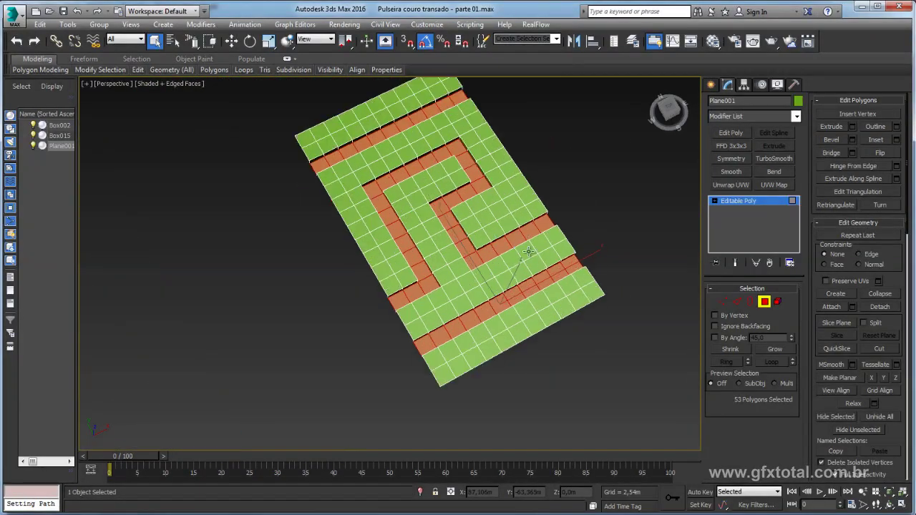
{"action": "left_click_drag", "start_coordinate": [821, 410], "coordinate": [867, 88]}
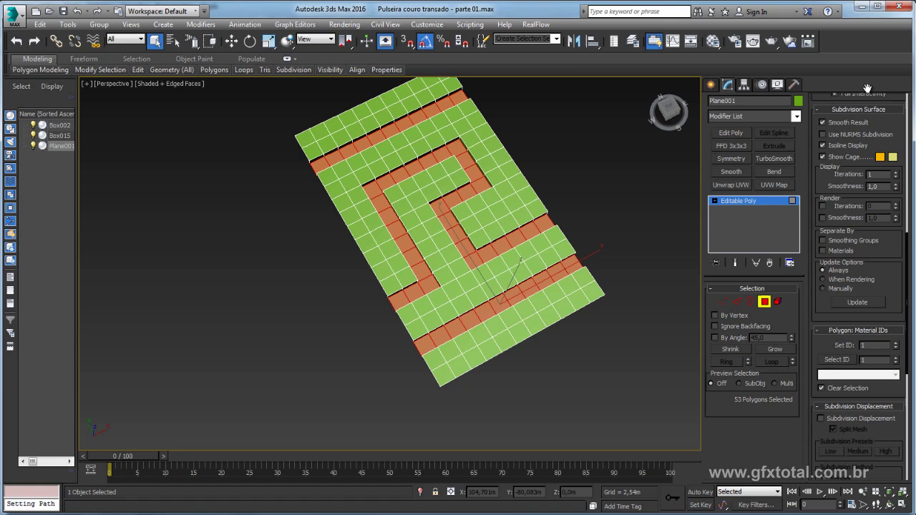
{"action": "left_click_drag", "start_coordinate": [901, 292], "coordinate": [898, 208]}
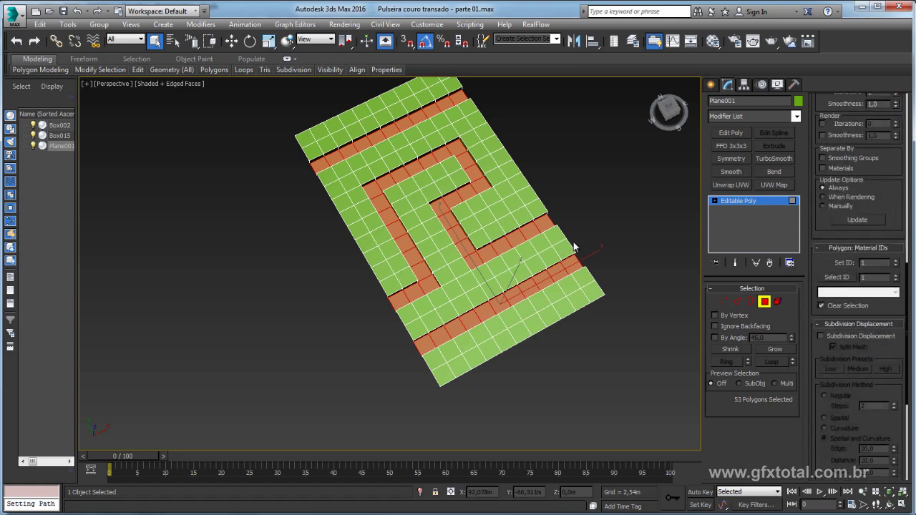
{"action": "middle_click_drag", "start_coordinate": [573, 247], "coordinate": [571, 246]}
{"action": "key", "text": "ctrl+i"}
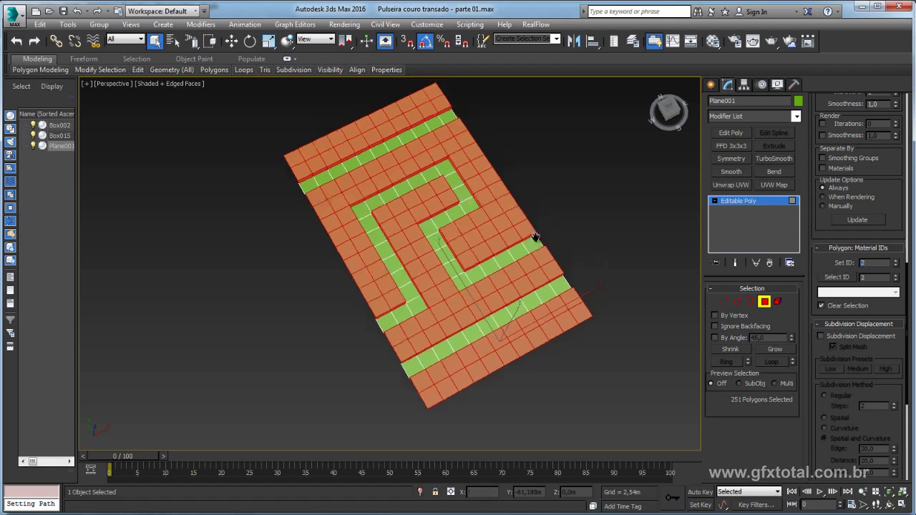
{"action": "left_click", "coordinate": [731, 201]}
{"action": "mouse_move", "coordinate": [582, 203]}
{"action": "middle_mouse_down", "text": "alt"}
{"action": "mouse_move", "coordinate": [577, 208]}
{"action": "mouse_move", "coordinate": [616, 137]}
{"action": "middle_mouse_up", "text": "alt"}
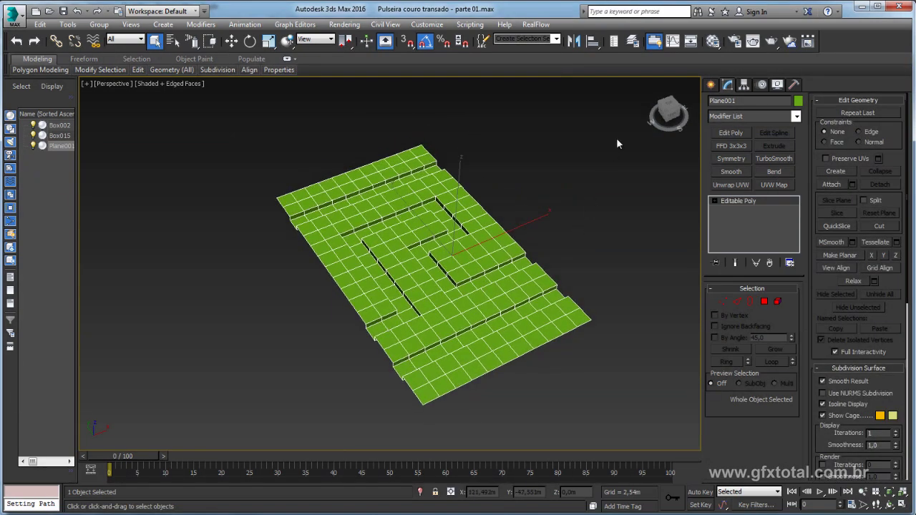
Change the Material Editor's 06 - Default slot to Multi/Sub-Object, discarding the old material
{"action": "left_click", "coordinate": [712, 41]}
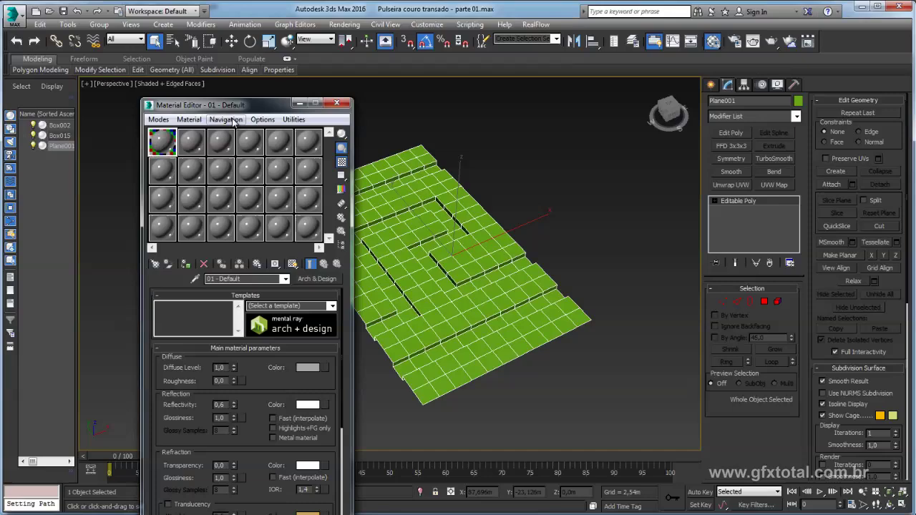
{"action": "left_click_drag", "start_coordinate": [214, 104], "coordinate": [137, 77]}
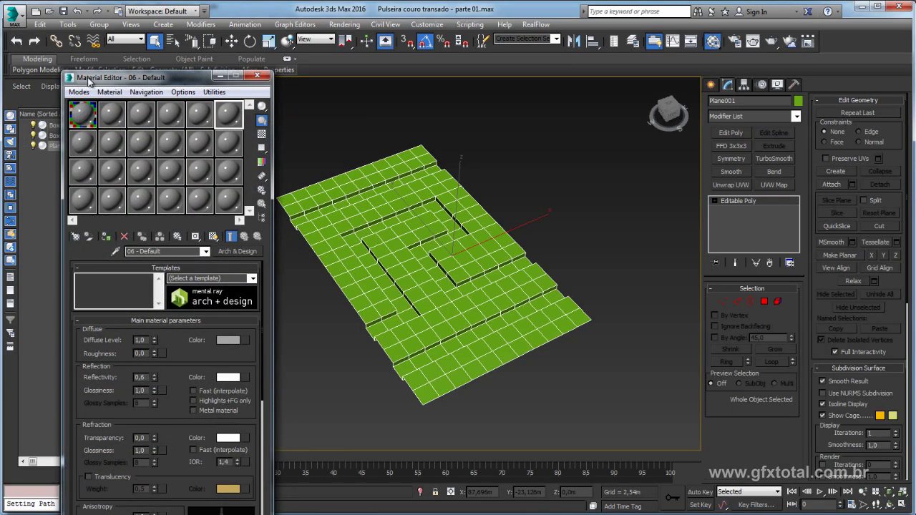
{"action": "left_click", "coordinate": [238, 251]}
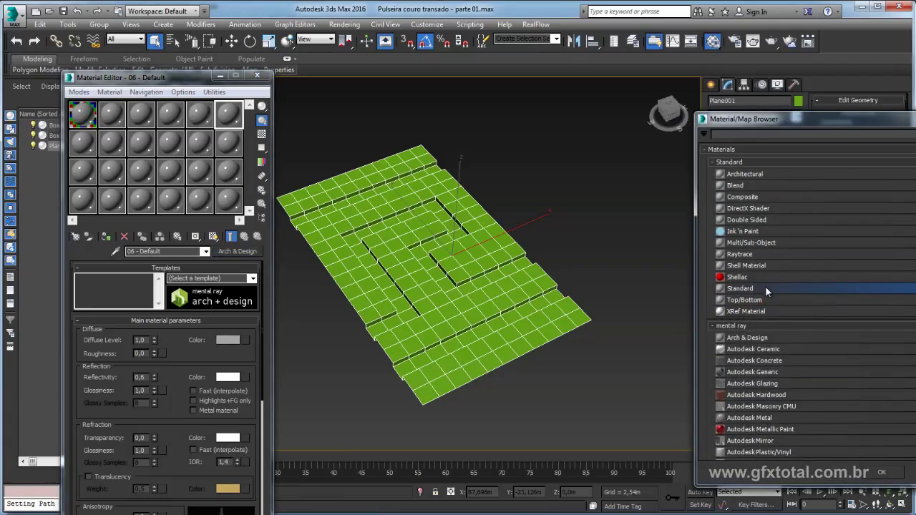
{"action": "double_click", "coordinate": [748, 243]}
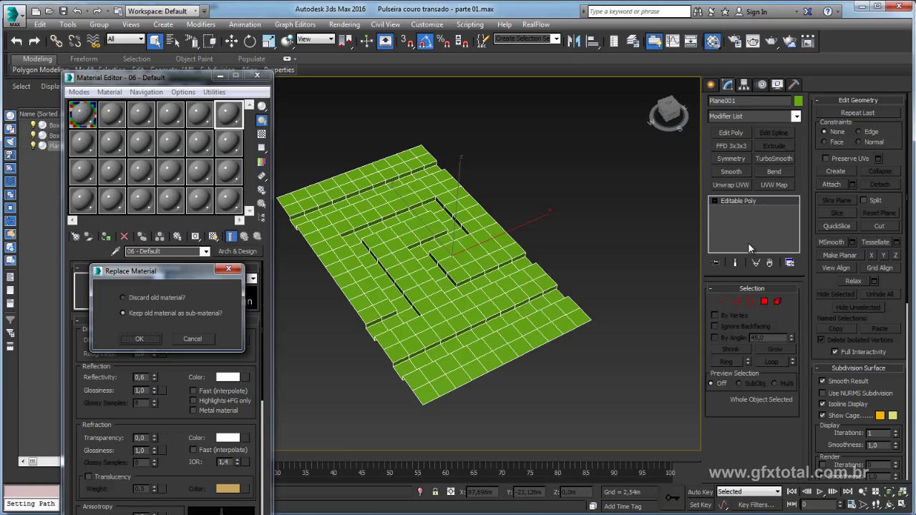
{"action": "left_click_drag", "start_coordinate": [142, 279], "coordinate": [367, 183]}
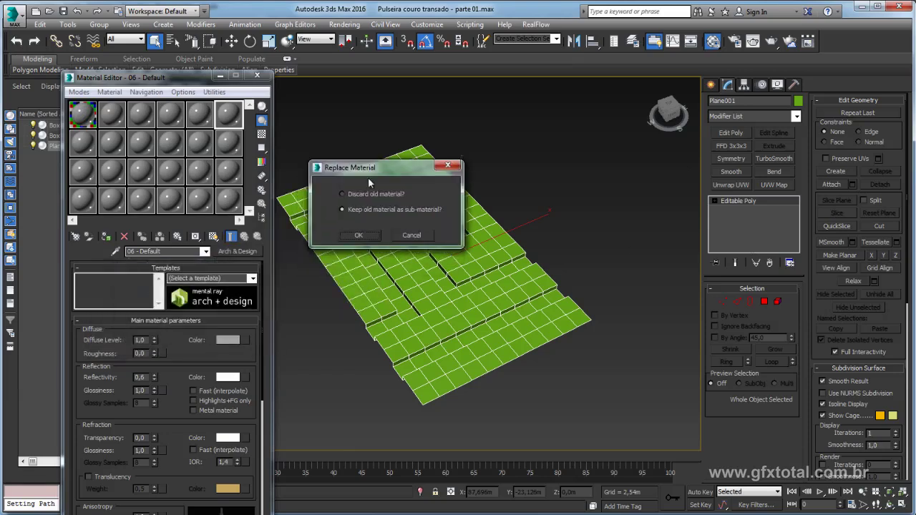
{"action": "left_click", "coordinate": [364, 231]}
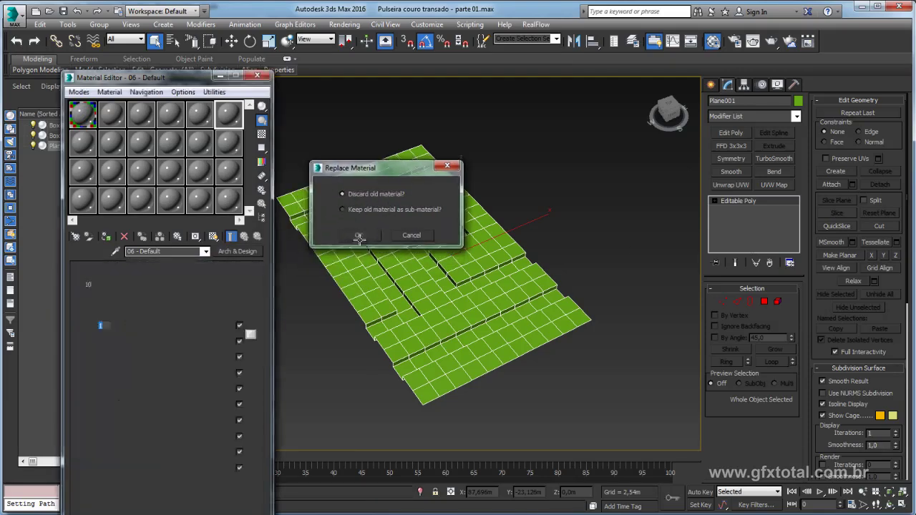
{"action": "double_click", "coordinate": [212, 284]}
Build a two-slot Multi/Sub-Object material with a Standard first slot and assign it to the plane
{"action": "triple_click", "coordinate": [211, 284]}
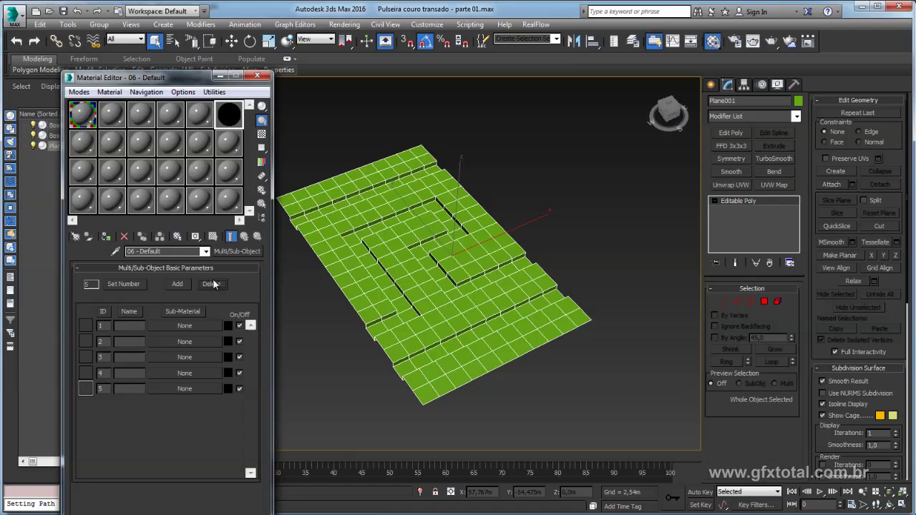
{"action": "triple_click", "coordinate": [211, 284]}
{"action": "left_click", "coordinate": [211, 284]}
{"action": "left_click", "coordinate": [176, 329]}
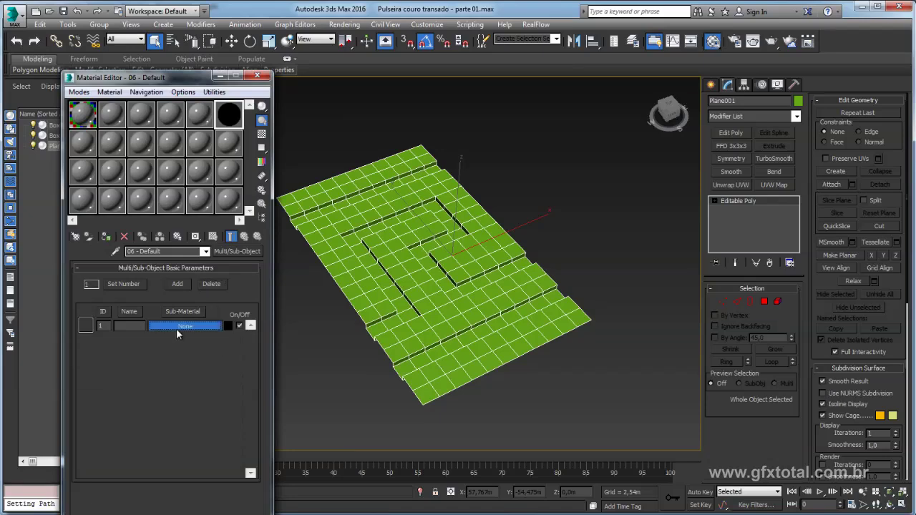
{"action": "double_click", "coordinate": [751, 289]}
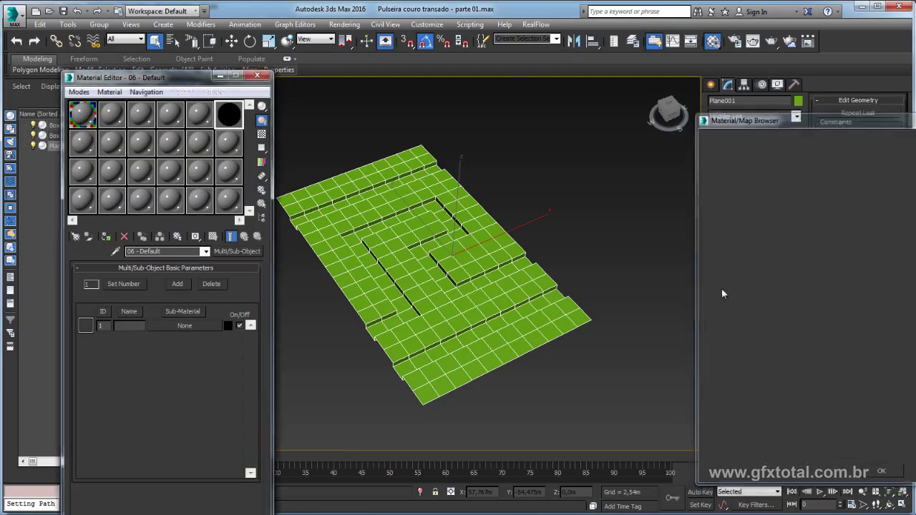
{"action": "left_click", "coordinate": [243, 238]}
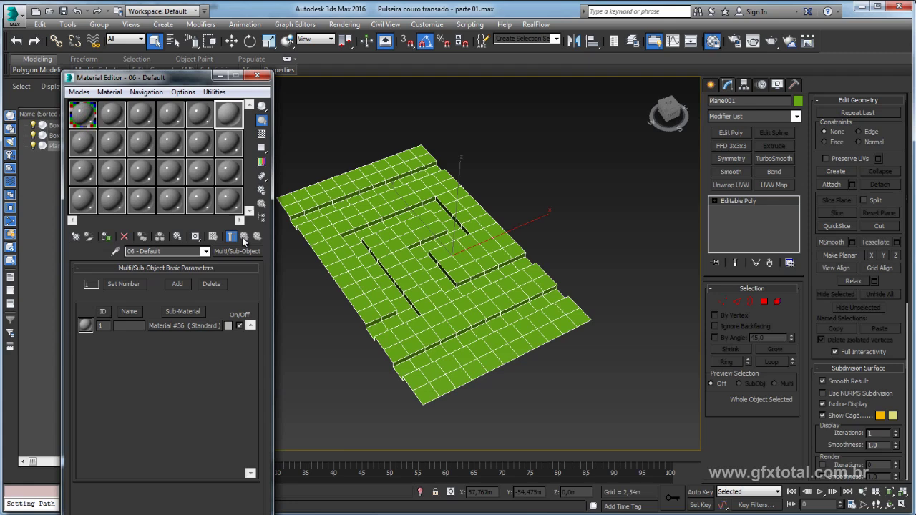
{"action": "left_click", "coordinate": [177, 284]}
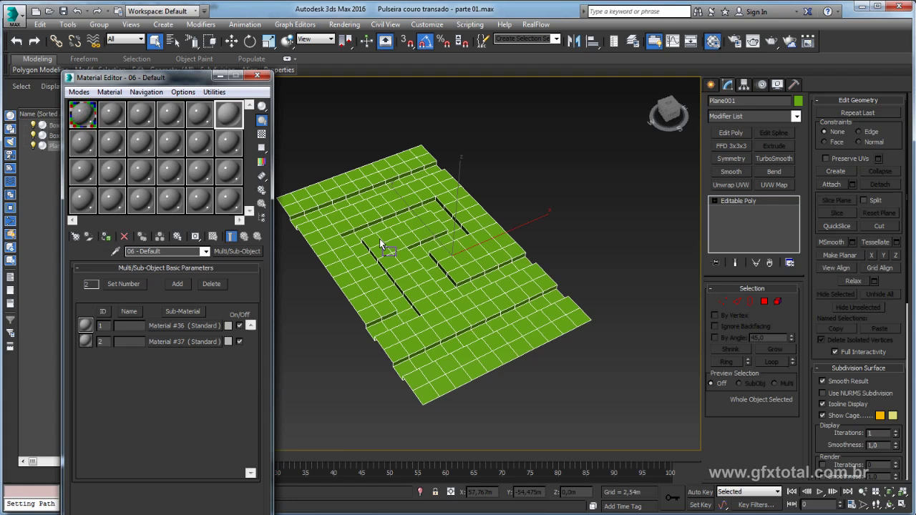
{"action": "left_click_drag", "start_coordinate": [229, 114], "coordinate": [429, 265]}
Make sub-material 1 (Material #36) black and sub-material 2 (Material #37) white
{"action": "middle_click_drag", "start_coordinate": [451, 279], "coordinate": [495, 263]}
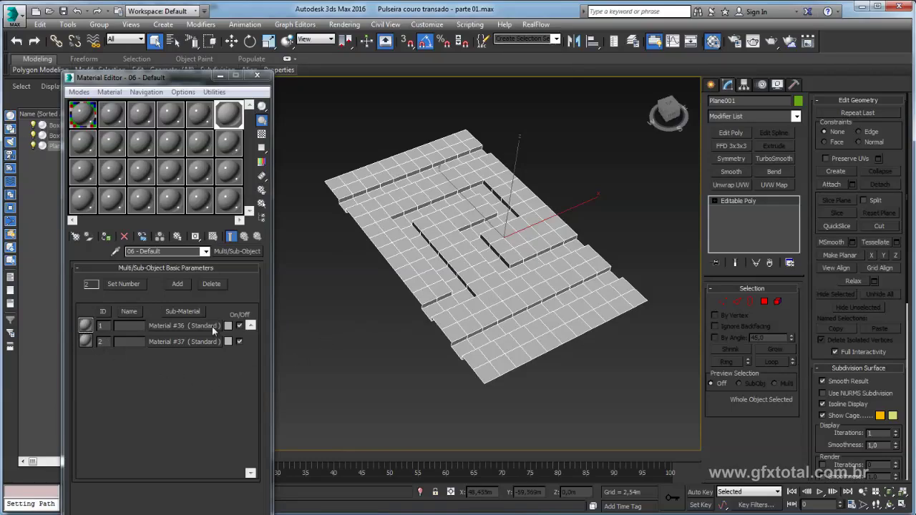
{"action": "left_click", "coordinate": [228, 328]}
{"action": "left_click_drag", "start_coordinate": [231, 156], "coordinate": [231, 161]}
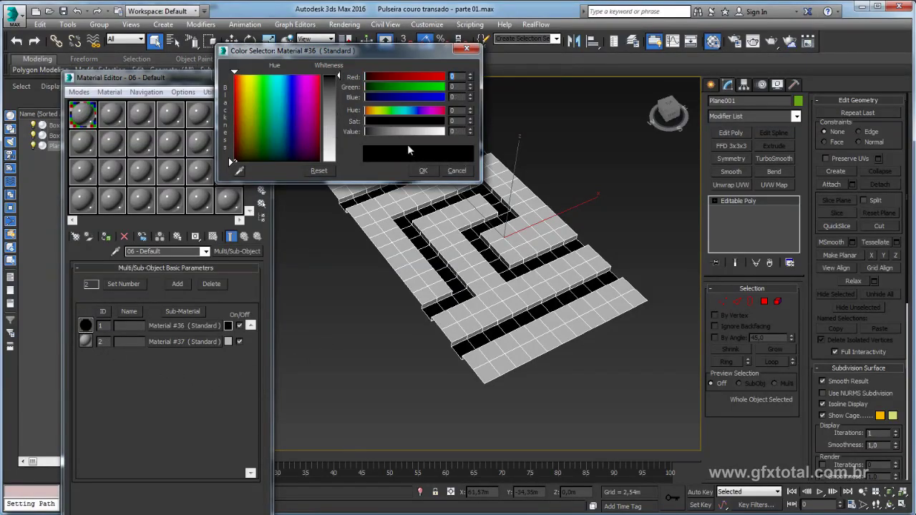
{"action": "left_click", "coordinate": [423, 171]}
{"action": "left_click", "coordinate": [229, 342]}
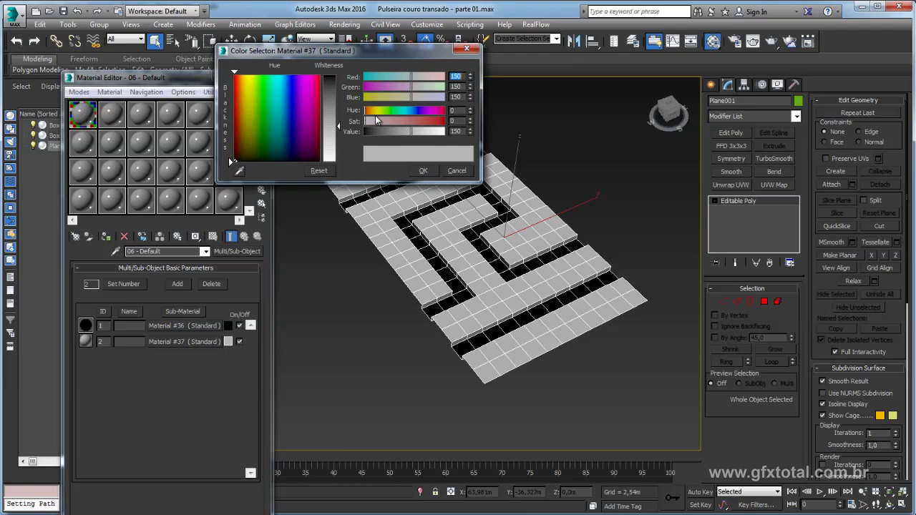
{"action": "left_click_drag", "start_coordinate": [337, 148], "coordinate": [336, 162]}
{"action": "left_click", "coordinate": [423, 171]}
Close the Material Editor and select all of the plane's polygons
{"action": "mouse_move", "coordinate": [577, 203]}
{"action": "middle_mouse_down", "text": "alt"}
{"action": "mouse_move", "coordinate": [598, 327]}
{"action": "mouse_move", "coordinate": [548, 276]}
{"action": "mouse_move", "coordinate": [552, 198]}
{"action": "mouse_move", "coordinate": [454, 191]}
{"action": "middle_mouse_up", "text": "alt"}
{"action": "left_click", "coordinate": [257, 76]}
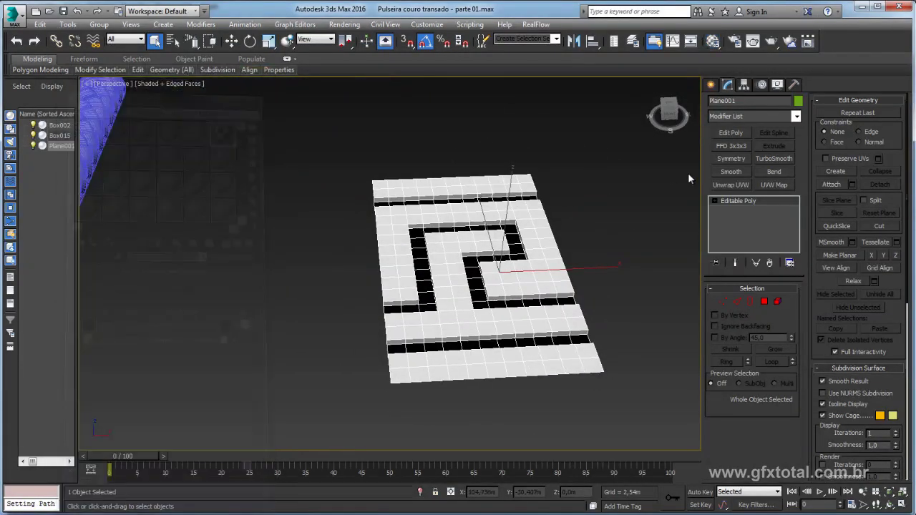
{"action": "key", "text": "4"}
{"action": "key", "text": "ctrl+a"}
Make 7 vertex-snapped copies of the plane in a row beside the original
{"action": "middle_click_drag", "start_coordinate": [615, 214], "coordinate": [644, 220], "text": "alt"}
{"action": "left_click", "coordinate": [748, 202]}
{"action": "scroll", "coordinate": [484, 224], "scroll_direction": "down", "scroll_amount": 5}
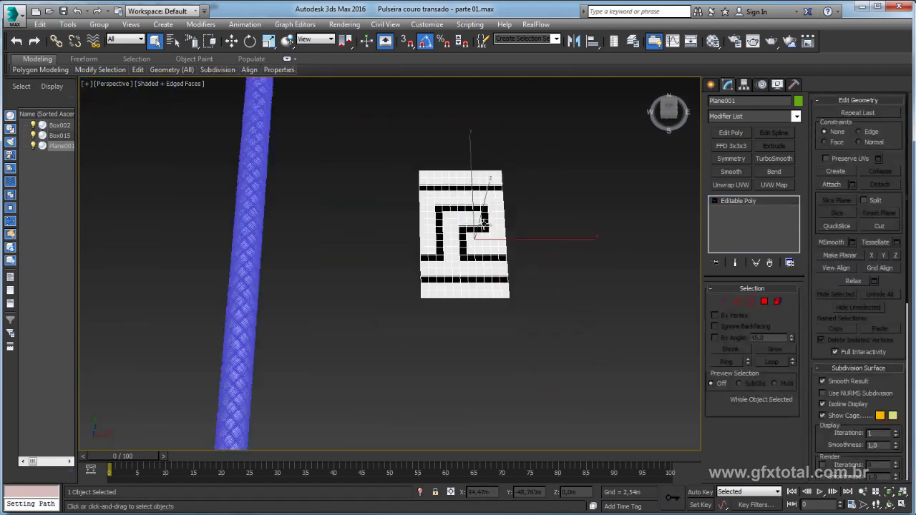
{"action": "scroll", "coordinate": [456, 239], "scroll_direction": "up", "scroll_amount": 3}
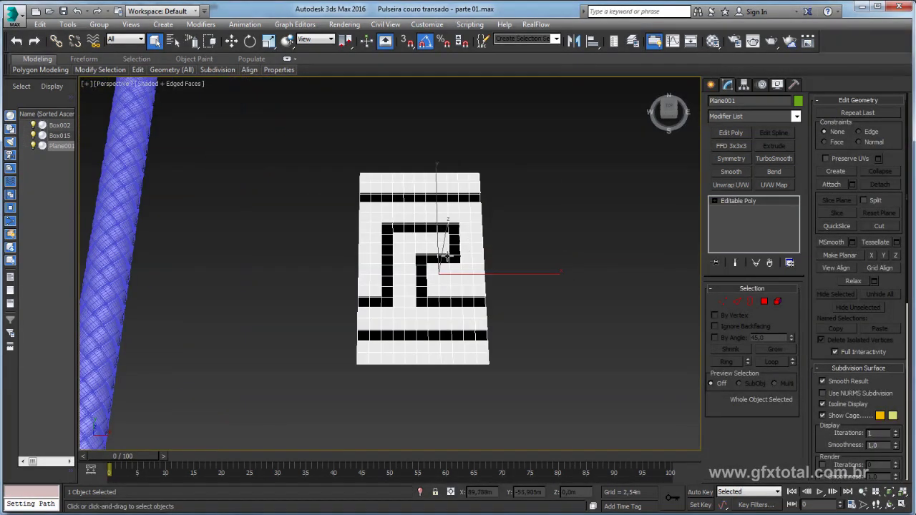
{"action": "key", "text": "s"}
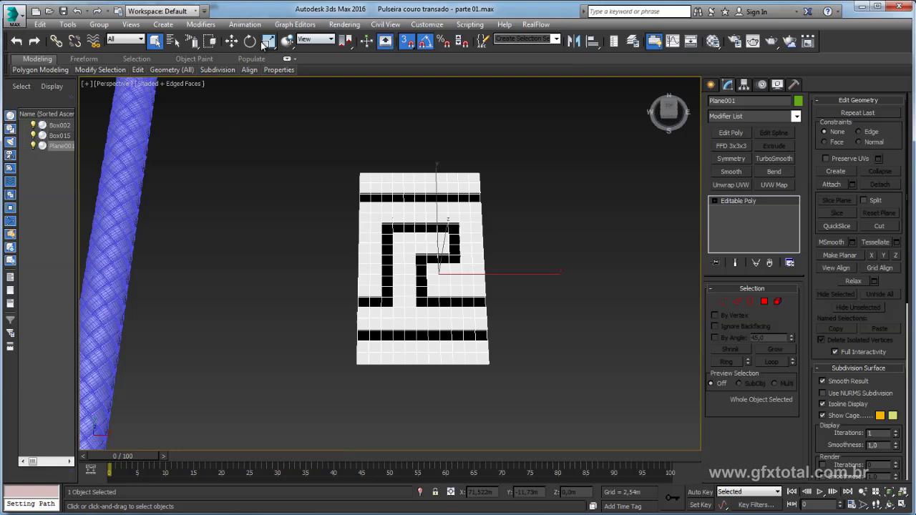
{"action": "key", "text": "w"}
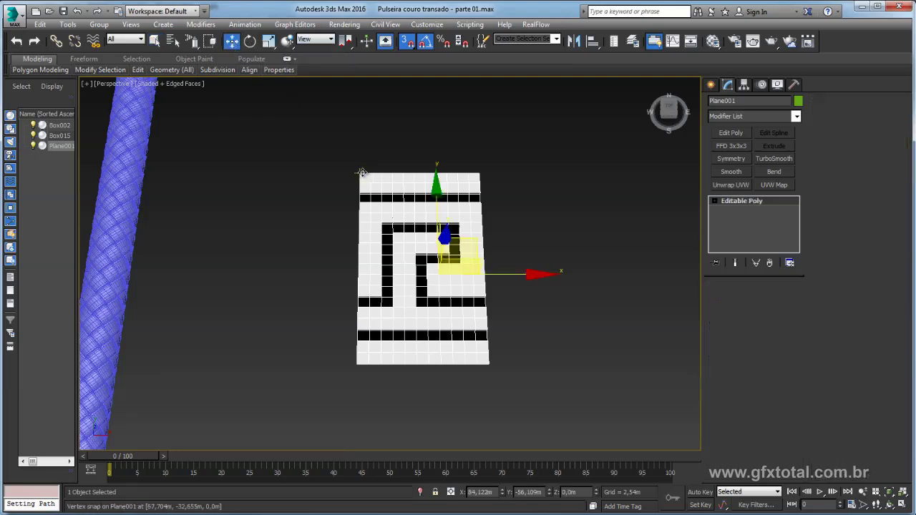
{"action": "left_click_drag", "start_coordinate": [359, 172], "coordinate": [479, 173], "text": "shift"}
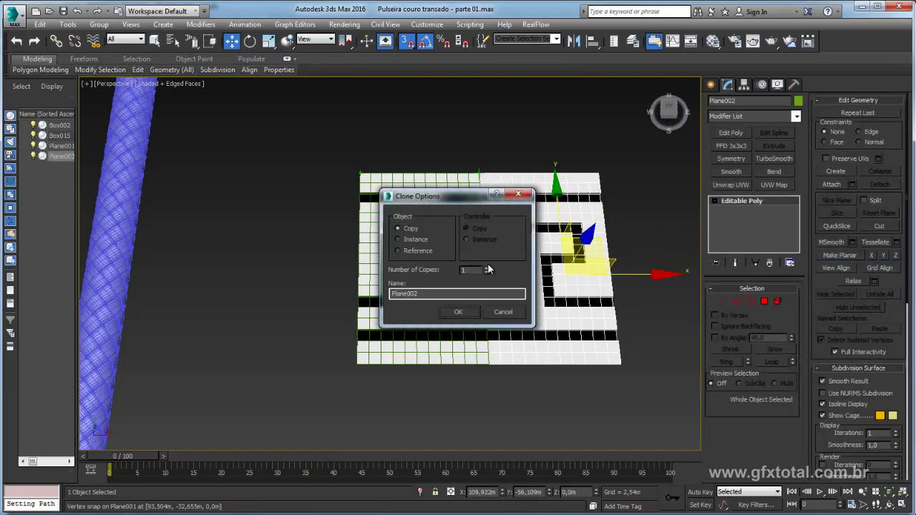
{"action": "left_click", "coordinate": [487, 268]}
{"action": "key", "text": "Return"}
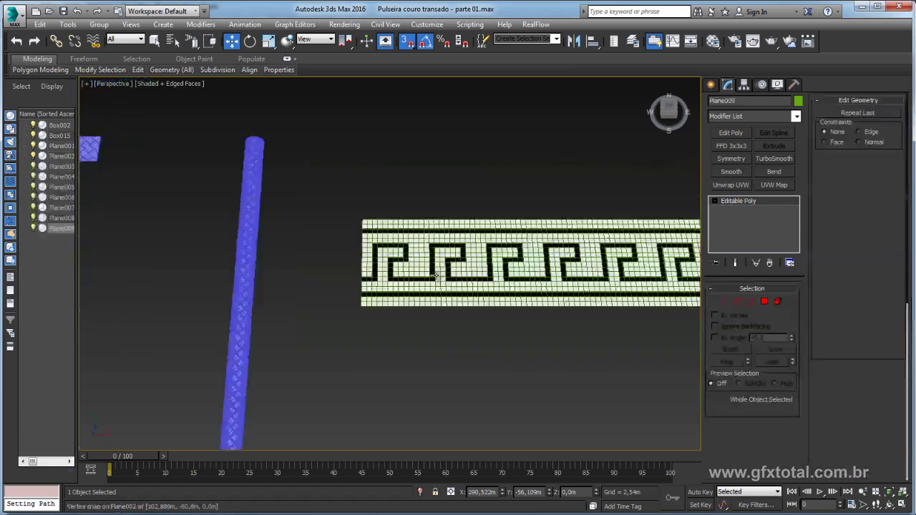
Delete the extra copies at the strip's end, including Plane008, and turn snapping off
{"action": "scroll", "coordinate": [604, 327], "scroll_direction": "down", "scroll_amount": 3}
{"action": "key", "text": "Delete"}
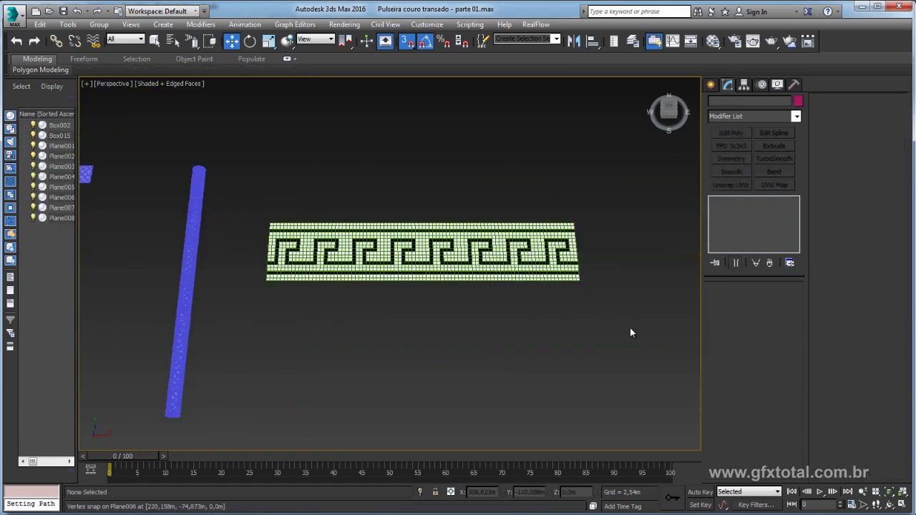
{"action": "left_click", "coordinate": [567, 262]}
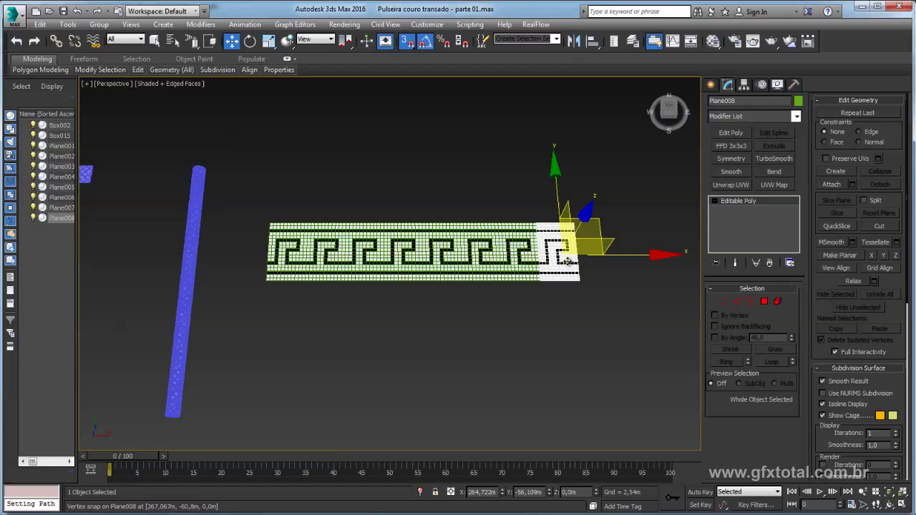
{"action": "key", "text": "Delete"}
{"action": "key", "text": "s"}
{"action": "left_click", "coordinate": [286, 252]}
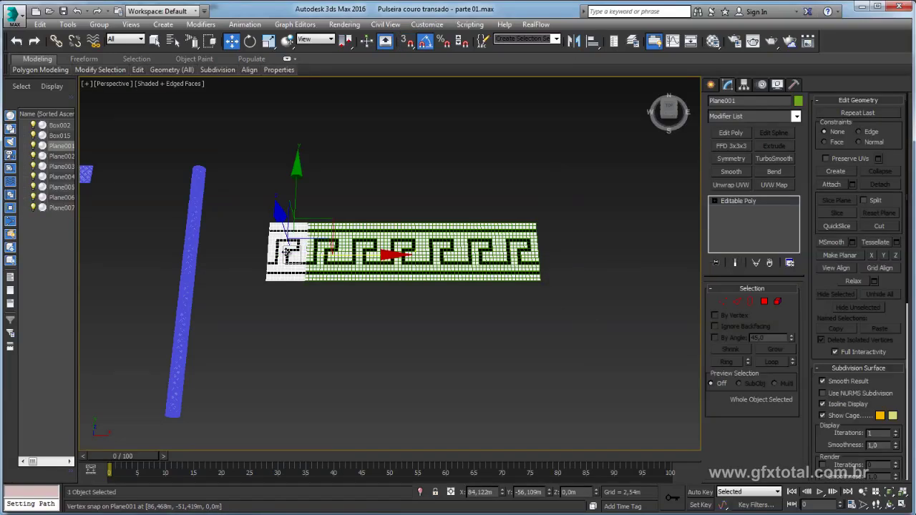
{"action": "middle_click_drag", "start_coordinate": [286, 252], "coordinate": [315, 243], "text": "alt"}
Attach the six remaining strip sections to Plane001
{"action": "left_click", "coordinate": [831, 184]}
{"action": "left_click", "coordinate": [326, 247]}
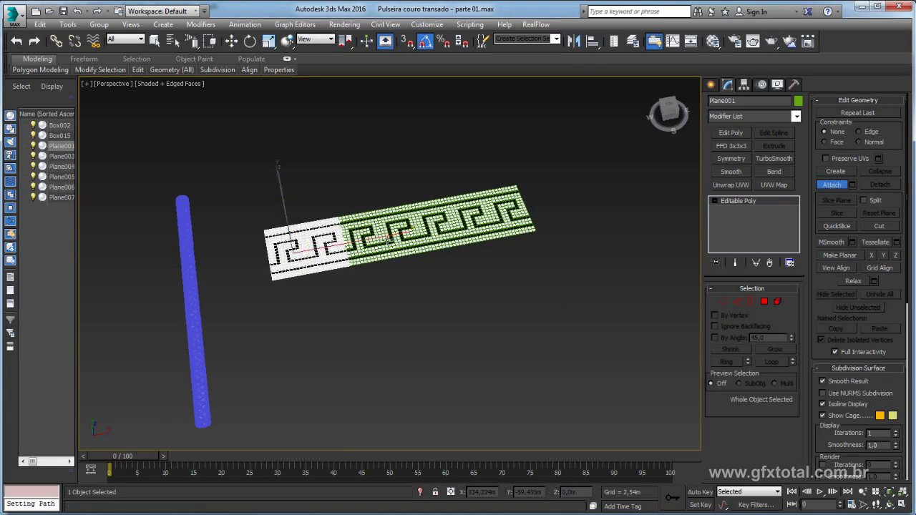
{"action": "left_click", "coordinate": [390, 240]}
{"action": "left_click", "coordinate": [431, 232]}
{"action": "left_click", "coordinate": [481, 219]}
{"action": "left_click", "coordinate": [511, 212]}
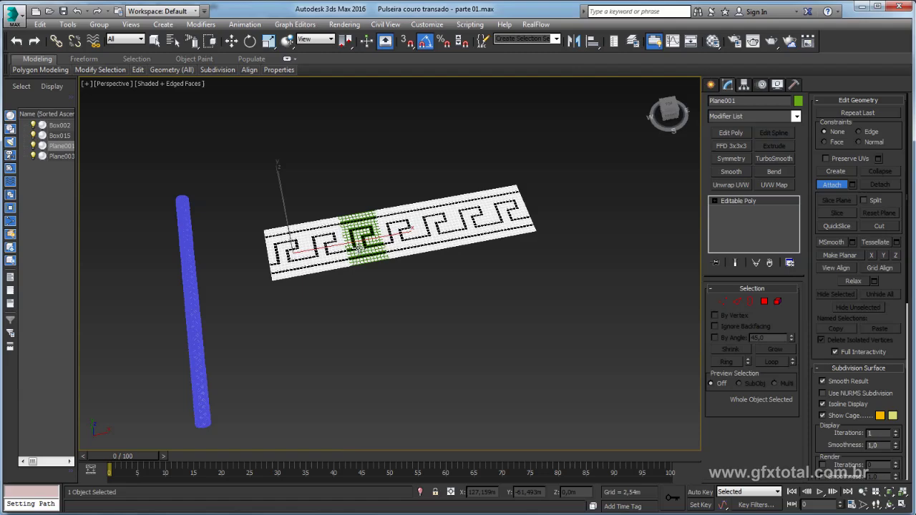
{"action": "left_click", "coordinate": [360, 242]}
Weld all 2380 strip vertices down to 2230, check by Element selection, return to object level
{"action": "left_click", "coordinate": [722, 301]}
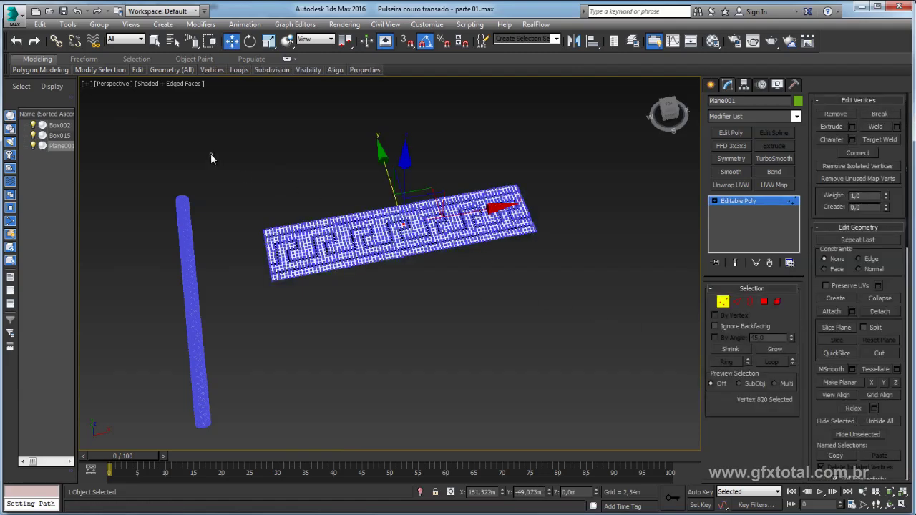
{"action": "left_click_drag", "start_coordinate": [193, 43], "coordinate": [196, 75]}
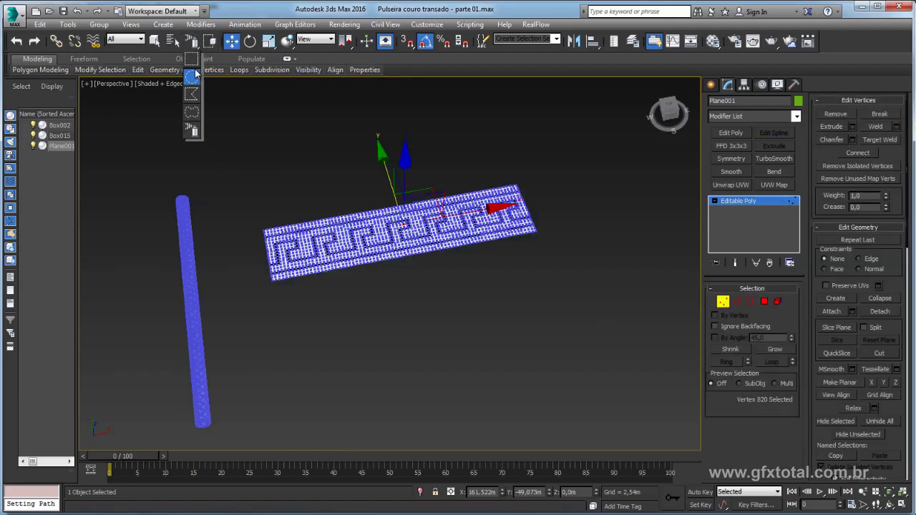
{"action": "left_click_drag", "start_coordinate": [245, 143], "coordinate": [570, 319]}
{"action": "scroll", "coordinate": [571, 303], "scroll_direction": "up", "scroll_amount": 4}
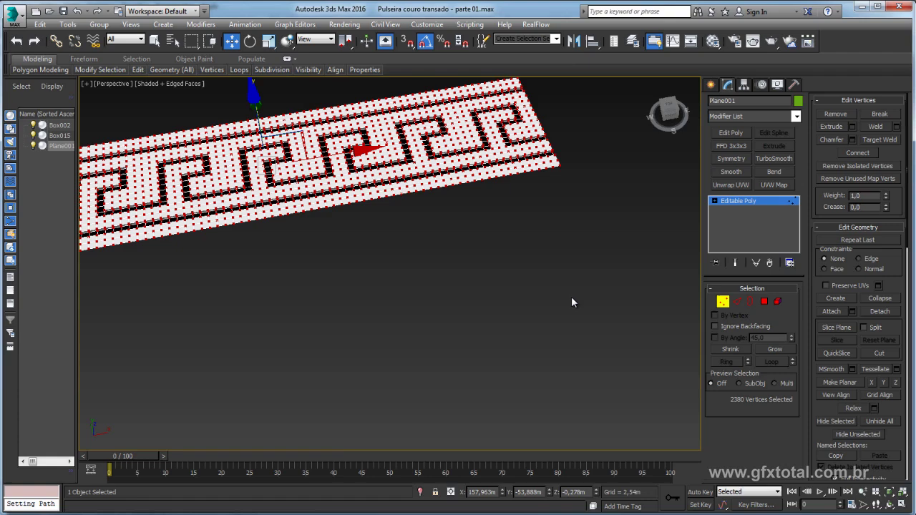
{"action": "mouse_move", "coordinate": [571, 302]}
{"action": "middle_mouse_down", "text": "alt"}
{"action": "mouse_move", "coordinate": [539, 262]}
{"action": "mouse_move", "coordinate": [847, 267]}
{"action": "middle_mouse_up", "text": "alt"}
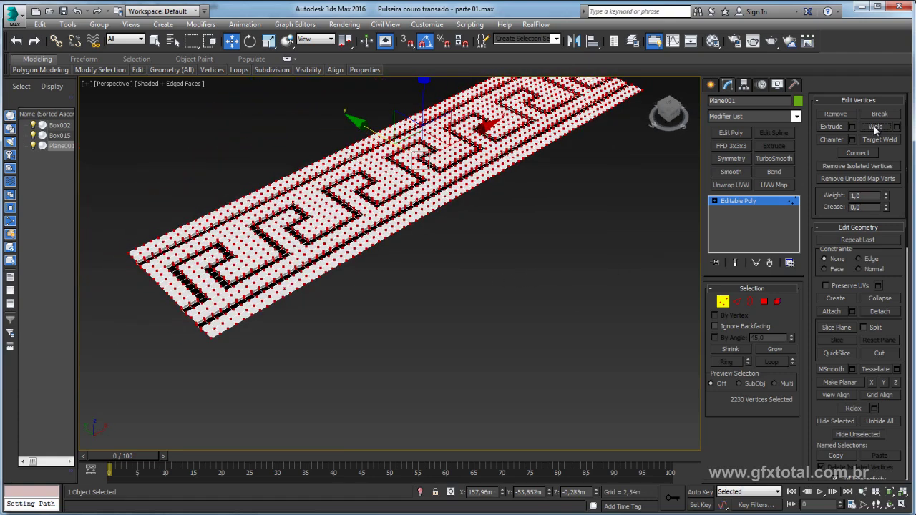
{"action": "left_click", "coordinate": [736, 201]}
{"action": "left_click", "coordinate": [778, 301]}
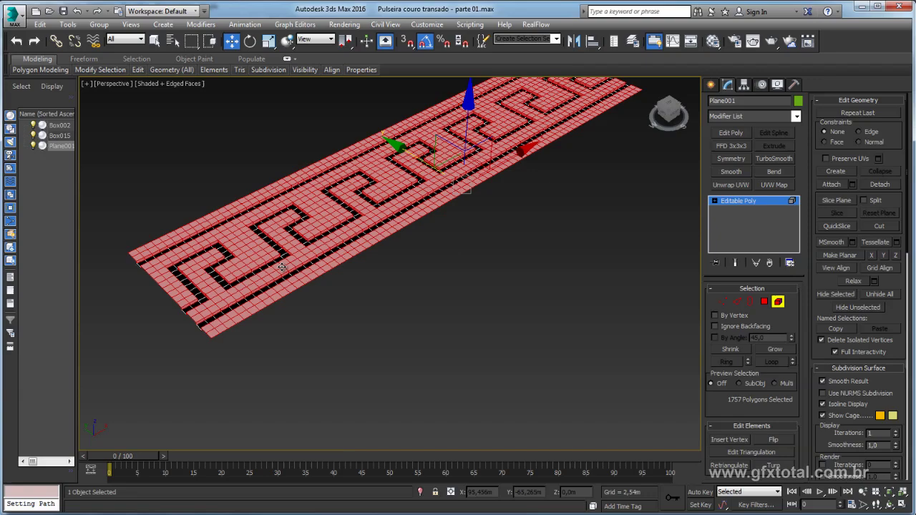
{"action": "mouse_move", "coordinate": [382, 272]}
{"action": "middle_mouse_down", "text": "alt"}
{"action": "mouse_move", "coordinate": [351, 249]}
{"action": "mouse_move", "coordinate": [341, 276]}
{"action": "mouse_move", "coordinate": [419, 263]}
{"action": "middle_mouse_up", "text": "alt"}
{"action": "left_click", "coordinate": [742, 203]}
{"action": "scroll", "coordinate": [531, 234], "scroll_direction": "down", "scroll_amount": 5}
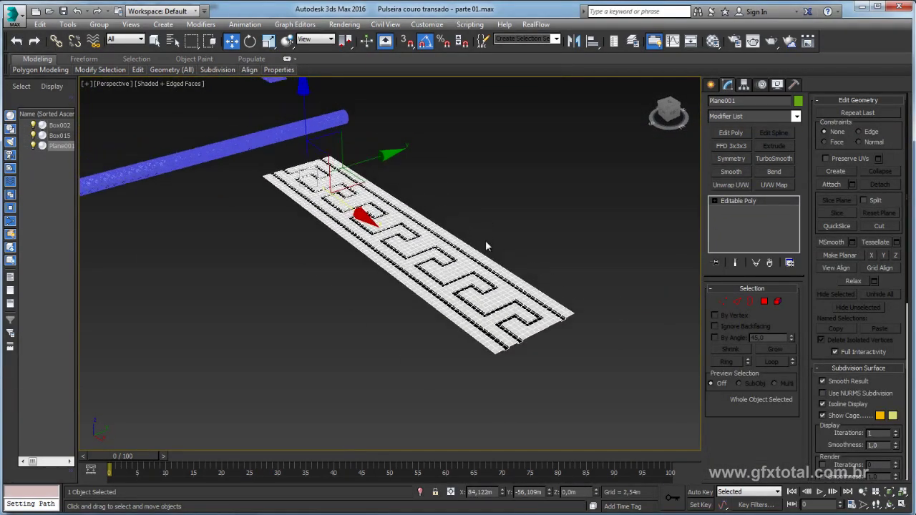
Centre the plane's pivot on the object using Affect Pivot Only
{"action": "left_click", "coordinate": [743, 84]}
{"action": "left_click", "coordinate": [753, 156]}
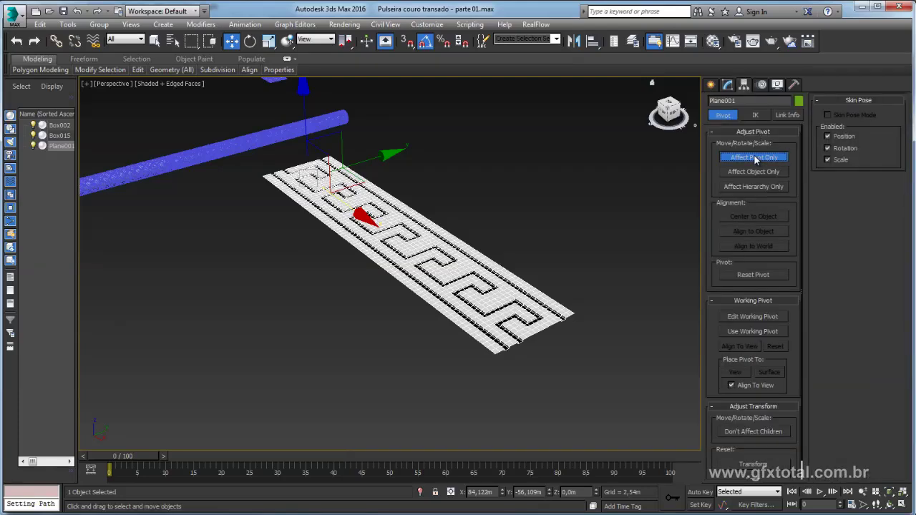
{"action": "left_click", "coordinate": [756, 216]}
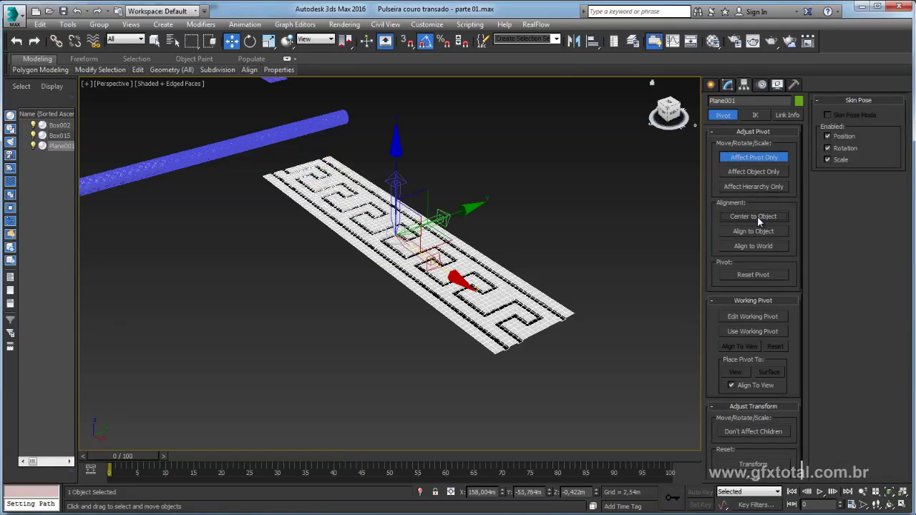
{"action": "left_click", "coordinate": [744, 157]}
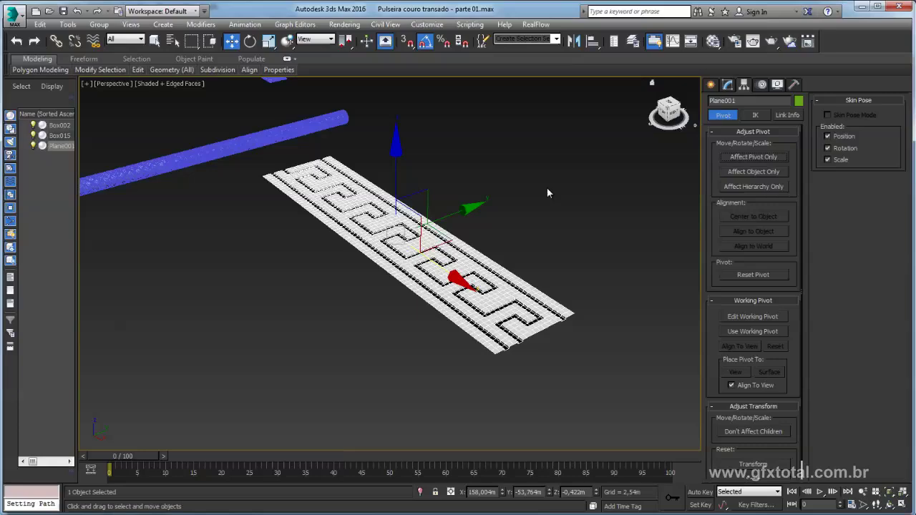
Add a Bend modifier on the X axis at 360 degrees to roll the strip into a ring
{"action": "type", "text": "xbend"}
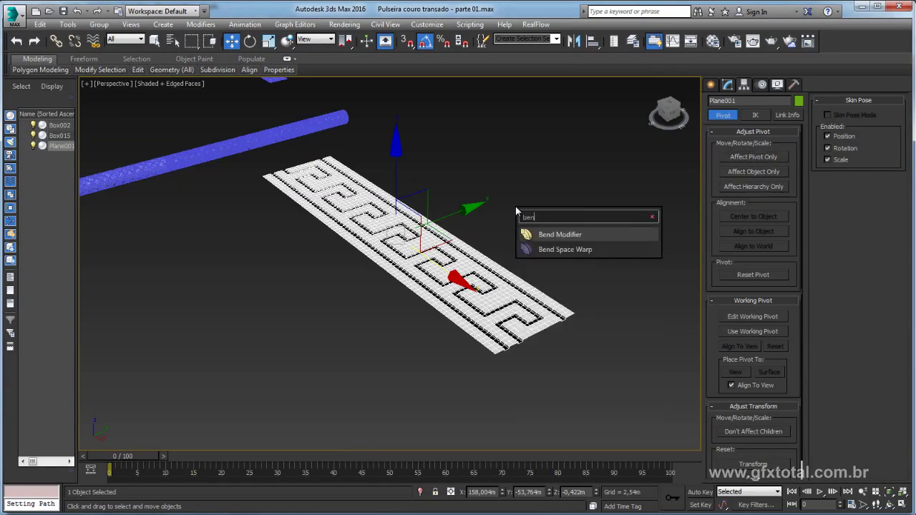
{"action": "left_click", "coordinate": [564, 236]}
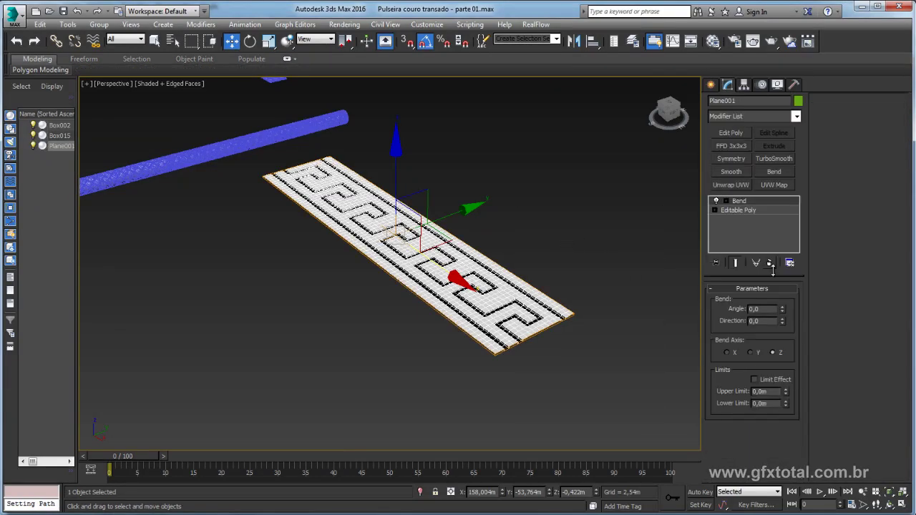
{"action": "left_click_drag", "start_coordinate": [782, 312], "coordinate": [764, 256]}
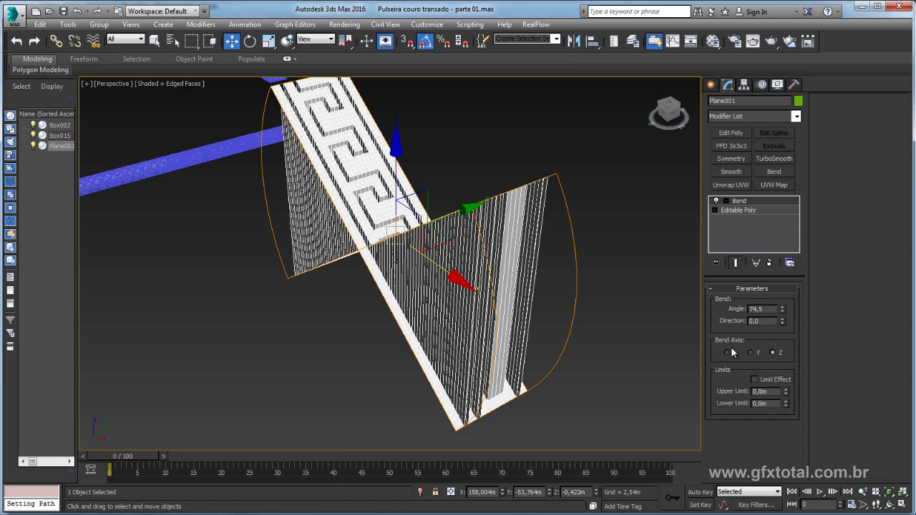
{"action": "left_click", "coordinate": [728, 352]}
{"action": "mouse_move", "coordinate": [783, 312]}
{"action": "left_mouse_down"}
{"action": "mouse_move", "coordinate": [763, 320]}
{"action": "mouse_move", "coordinate": [723, 309]}
{"action": "left_mouse_up"}
{"action": "type", "text": "360"}
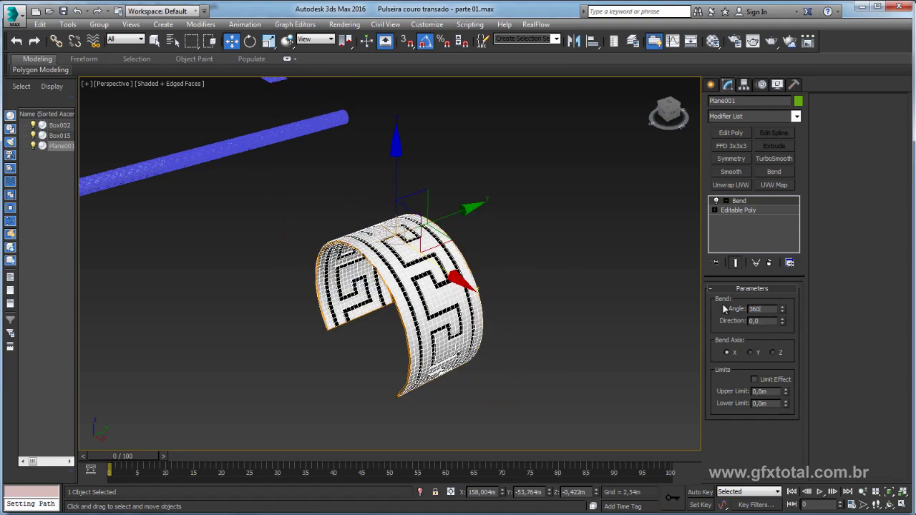
{"action": "key", "text": "Return"}
{"action": "mouse_move", "coordinate": [349, 307]}
{"action": "middle_mouse_down", "text": "alt"}
{"action": "mouse_move", "coordinate": [419, 300]}
{"action": "mouse_move", "coordinate": [472, 236]}
{"action": "middle_mouse_up", "text": "alt"}
{"action": "scroll", "coordinate": [423, 302], "scroll_direction": "up", "scroll_amount": 3}
{"action": "scroll", "coordinate": [504, 207], "scroll_direction": "down", "scroll_amount": 5}
{"action": "mouse_move", "coordinate": [504, 207]}
{"action": "middle_mouse_down", "text": "alt"}
{"action": "mouse_move", "coordinate": [531, 252]}
{"action": "mouse_move", "coordinate": [536, 245]}
{"action": "mouse_move", "coordinate": [505, 235]}
{"action": "mouse_move", "coordinate": [577, 293]}
{"action": "mouse_move", "coordinate": [570, 370]}
{"action": "mouse_move", "coordinate": [487, 410]}
{"action": "middle_mouse_up", "text": "alt"}
{"action": "scroll", "coordinate": [414, 192], "scroll_direction": "up", "scroll_amount": 3}
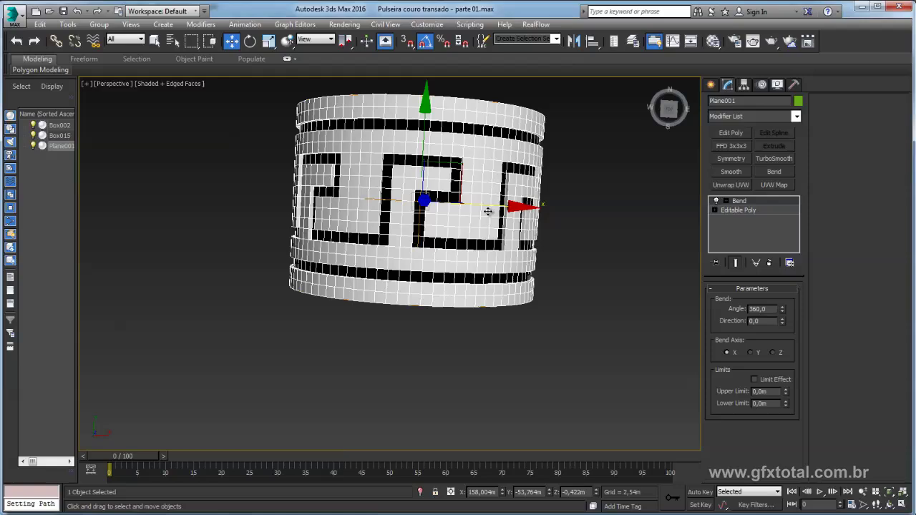
Trim the band to one meander tile by deleting the other faces in top view
{"action": "left_click", "coordinate": [737, 211]}
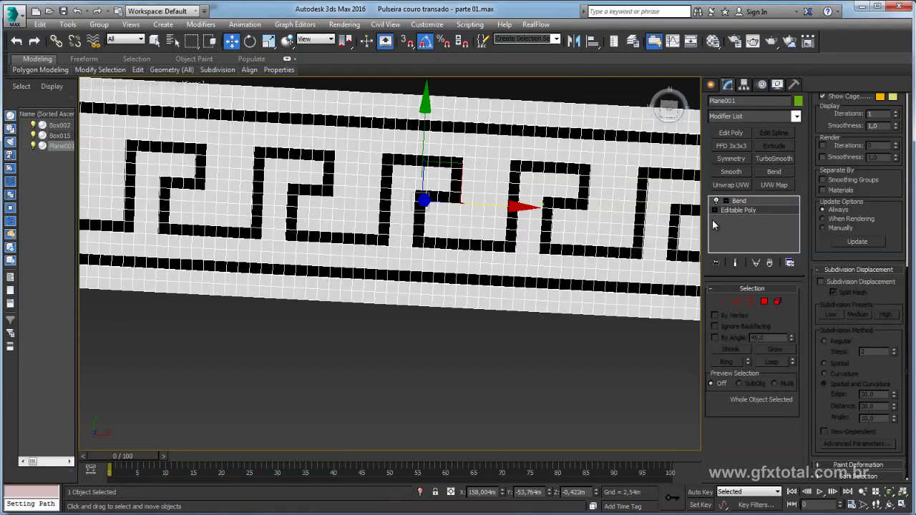
{"action": "left_click", "coordinate": [764, 301]}
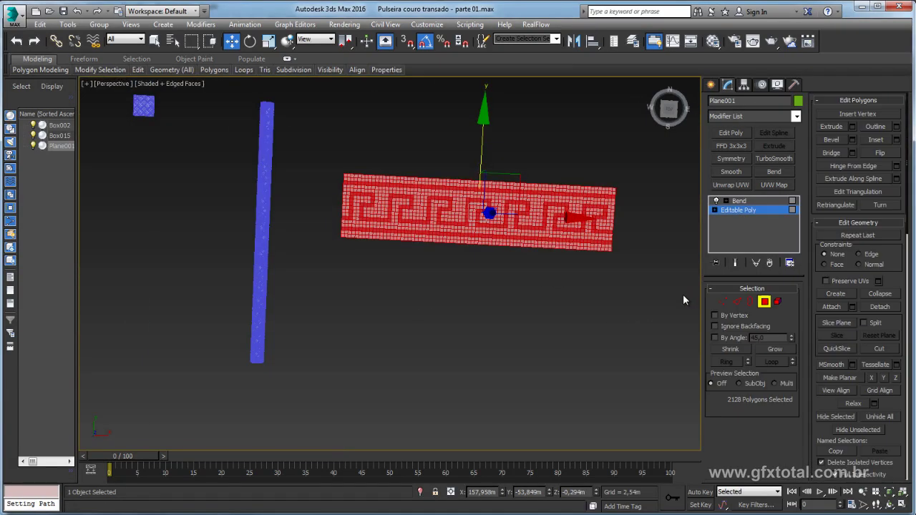
{"action": "key", "text": "l"}
{"action": "key", "text": "t"}
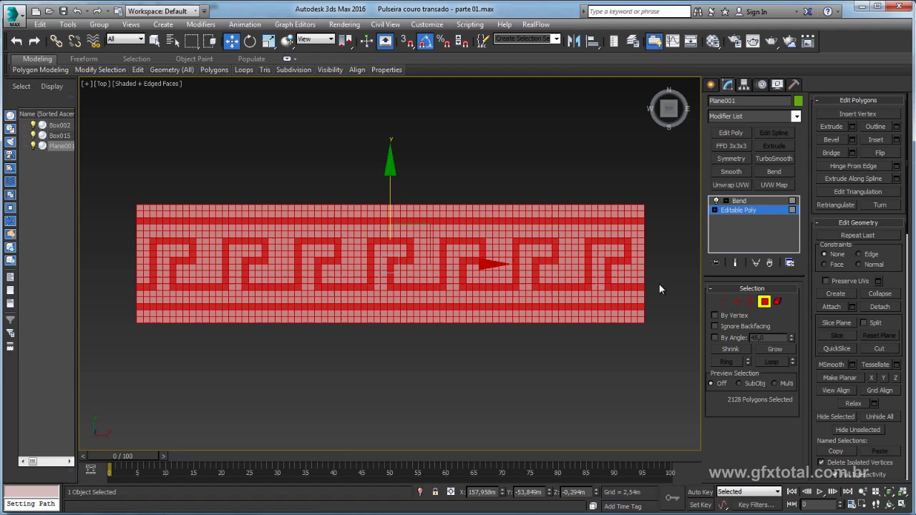
{"action": "scroll", "coordinate": [637, 277], "scroll_direction": "down", "scroll_amount": 2}
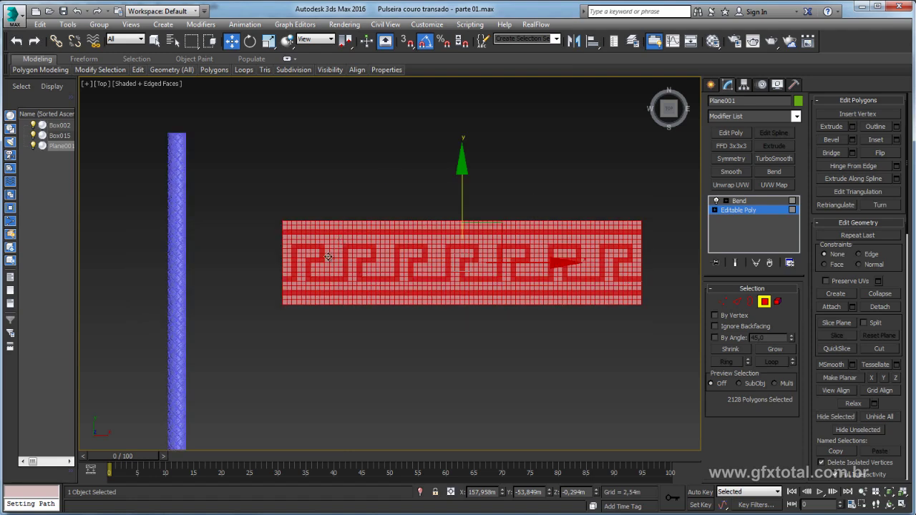
{"action": "scroll", "coordinate": [327, 256], "scroll_direction": "up", "scroll_amount": 2}
{"action": "scroll", "coordinate": [377, 276], "scroll_direction": "down", "scroll_amount": 2}
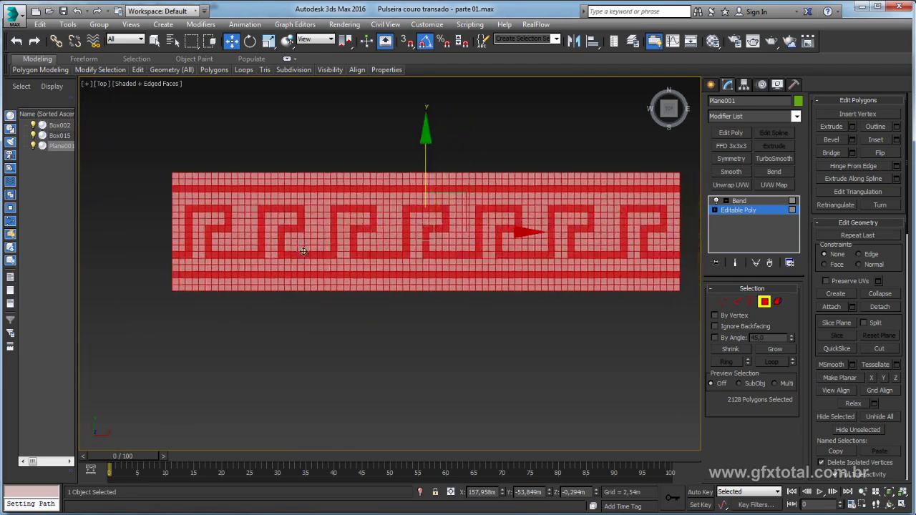
{"action": "scroll", "coordinate": [575, 199], "scroll_direction": "down", "scroll_amount": 1}
{"action": "left_click_drag", "start_coordinate": [252, 339], "coordinate": [260, 336]}
{"action": "key", "text": "Delete"}
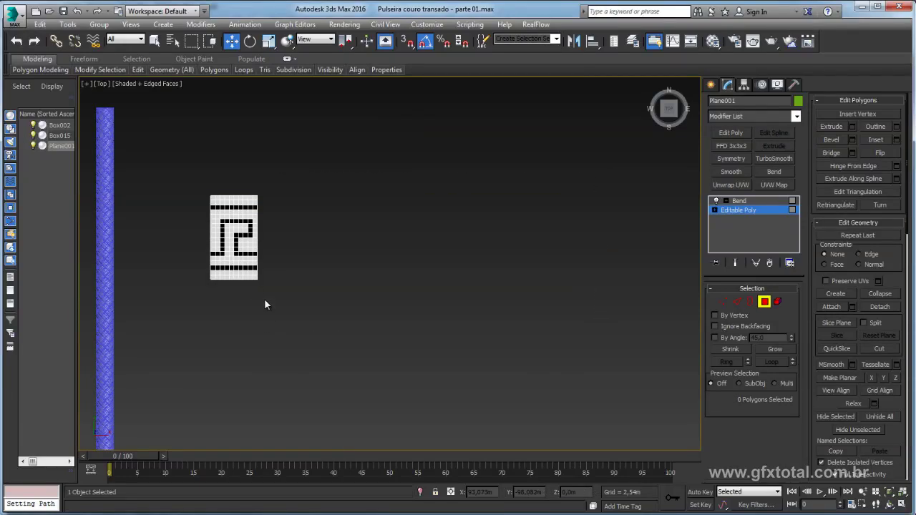
Delete the Bend modifier so the tile lies flat
{"action": "middle_click_drag", "start_coordinate": [264, 299], "coordinate": [373, 296]}
{"action": "left_click", "coordinate": [743, 202]}
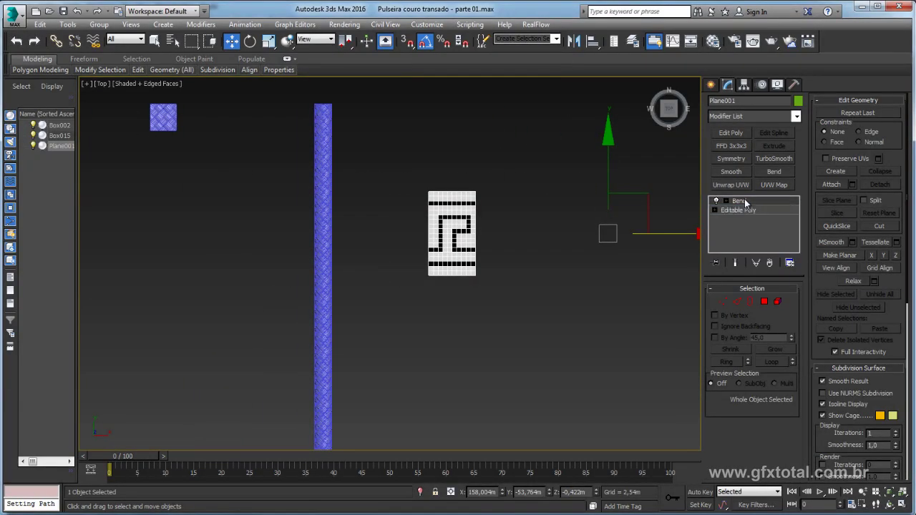
{"action": "left_click", "coordinate": [770, 264]}
{"action": "scroll", "coordinate": [445, 236], "scroll_direction": "up", "scroll_amount": 2}
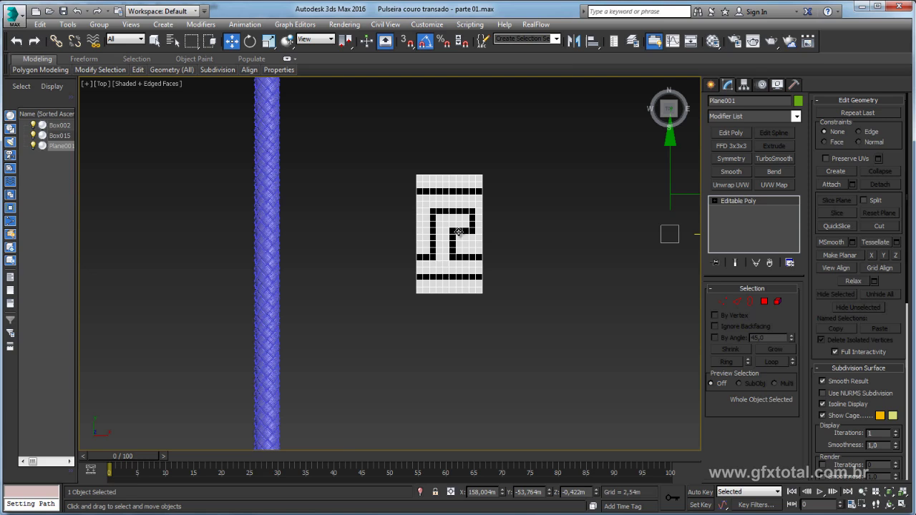
{"action": "scroll", "coordinate": [445, 236], "scroll_direction": "up", "scroll_amount": 2}
Make eight vertex-snapped copies of the tile in a row
{"action": "key", "text": "s"}
{"action": "left_click_drag", "start_coordinate": [397, 152], "coordinate": [492, 152], "text": "shift"}
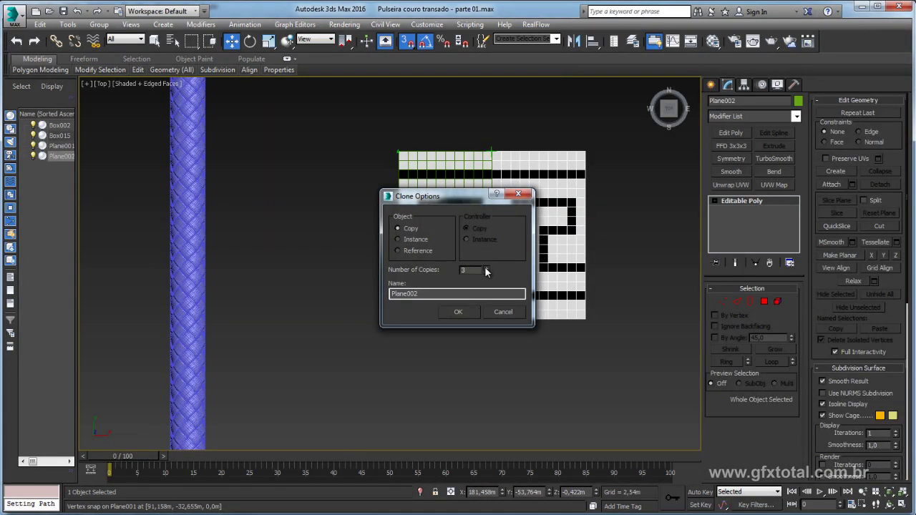
{"action": "left_click", "coordinate": [470, 311]}
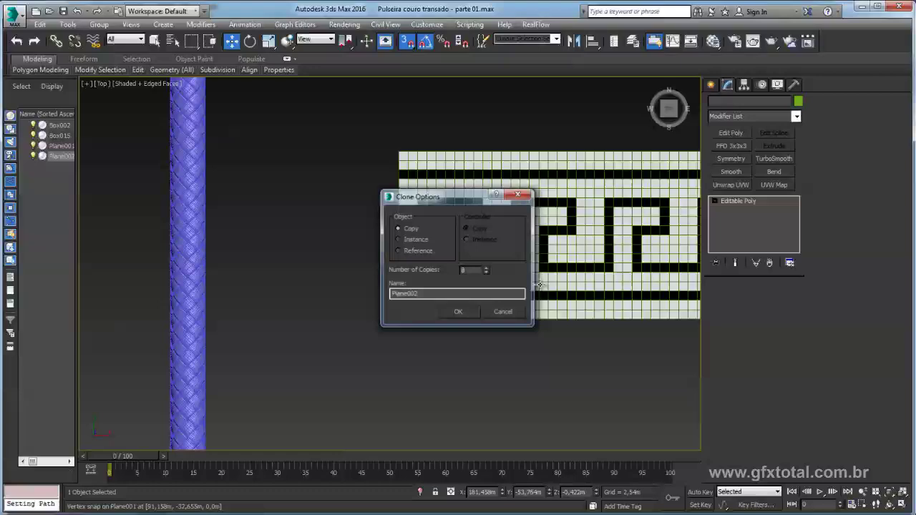
{"action": "scroll", "coordinate": [387, 279], "scroll_direction": "down", "scroll_amount": 2}
{"action": "scroll", "coordinate": [444, 293], "scroll_direction": "down", "scroll_amount": 5}
{"action": "scroll", "coordinate": [486, 293], "scroll_direction": "up", "scroll_amount": 3}
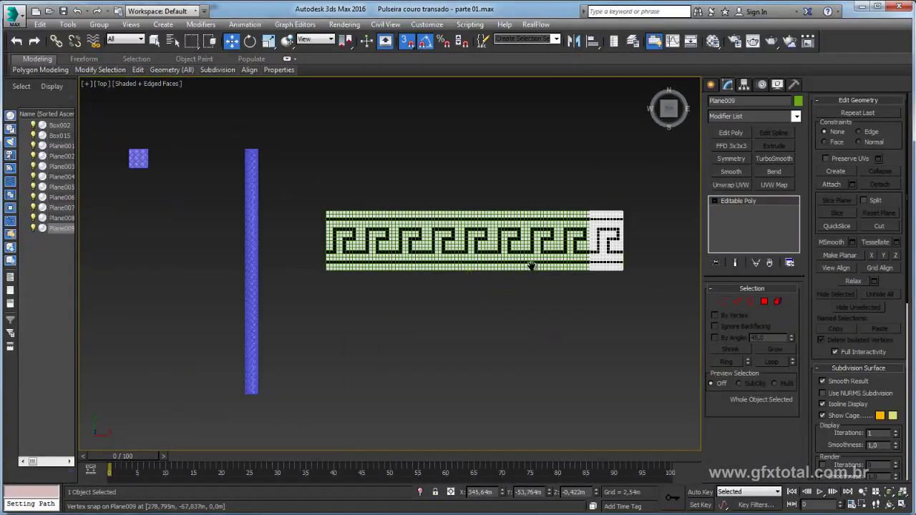
{"action": "middle_click_drag", "start_coordinate": [531, 266], "coordinate": [448, 270]}
Attach all eight tile copies into Plane009
{"action": "left_click", "coordinate": [832, 185]}
{"action": "left_click", "coordinate": [490, 244]}
{"action": "left_click", "coordinate": [458, 243]}
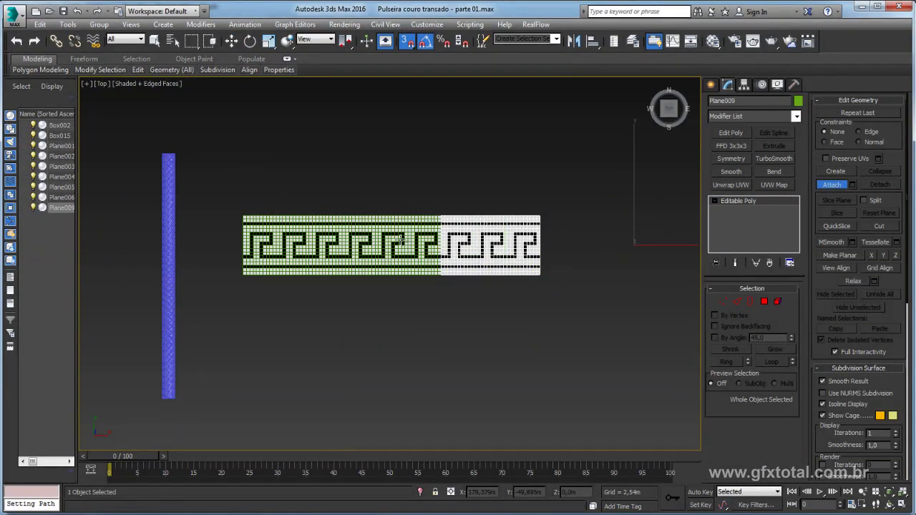
{"action": "left_click", "coordinate": [401, 242]}
{"action": "left_click", "coordinate": [437, 243]}
{"action": "left_click", "coordinate": [346, 245]}
{"action": "left_click", "coordinate": [320, 243]}
{"action": "left_click", "coordinate": [279, 243]}
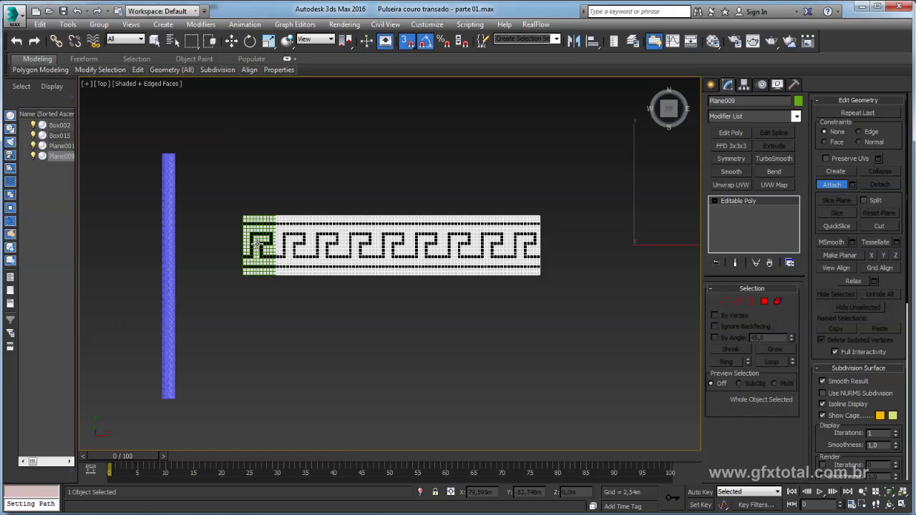
{"action": "left_click", "coordinate": [257, 245]}
Select all 2835 vertices of the Plane009 strip
{"action": "left_click", "coordinate": [723, 301]}
{"action": "key", "text": "ctrl+a"}
{"action": "key", "text": "w"}
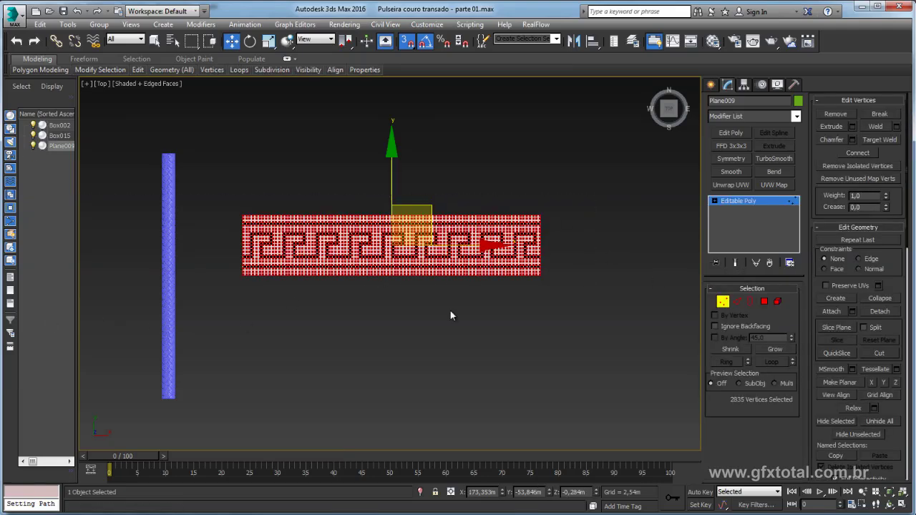
Centre Plane009's pivot on the strip with Affect Pivot Only
{"action": "left_click", "coordinate": [742, 201]}
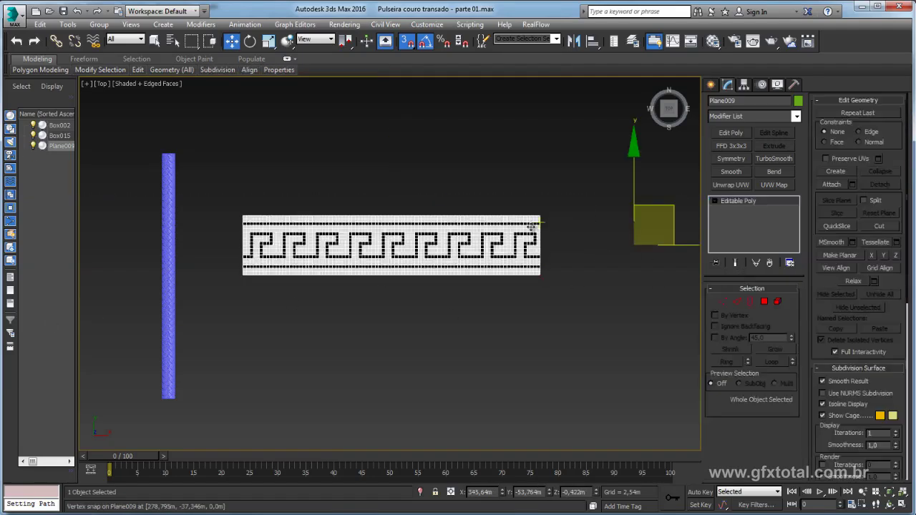
{"action": "key", "text": "z"}
{"action": "left_click", "coordinate": [744, 85]}
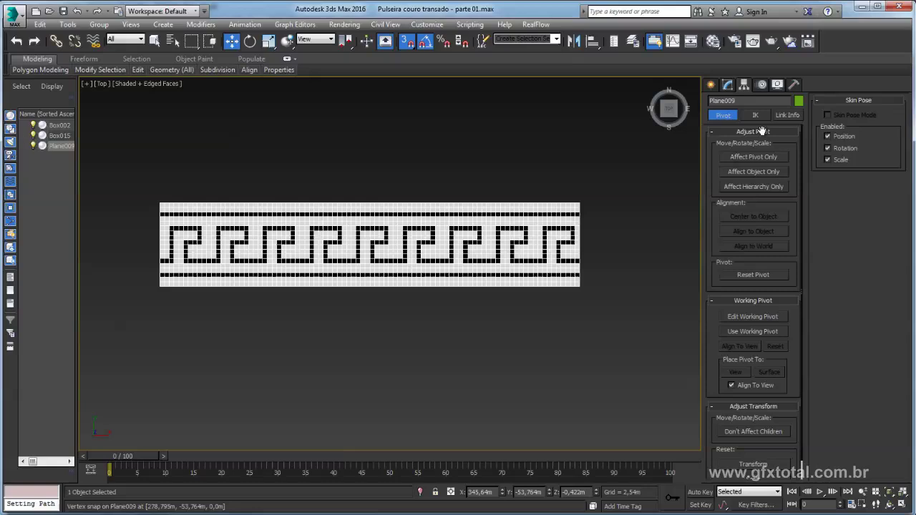
{"action": "left_click", "coordinate": [752, 157]}
{"action": "left_click", "coordinate": [749, 217]}
{"action": "left_click", "coordinate": [747, 157]}
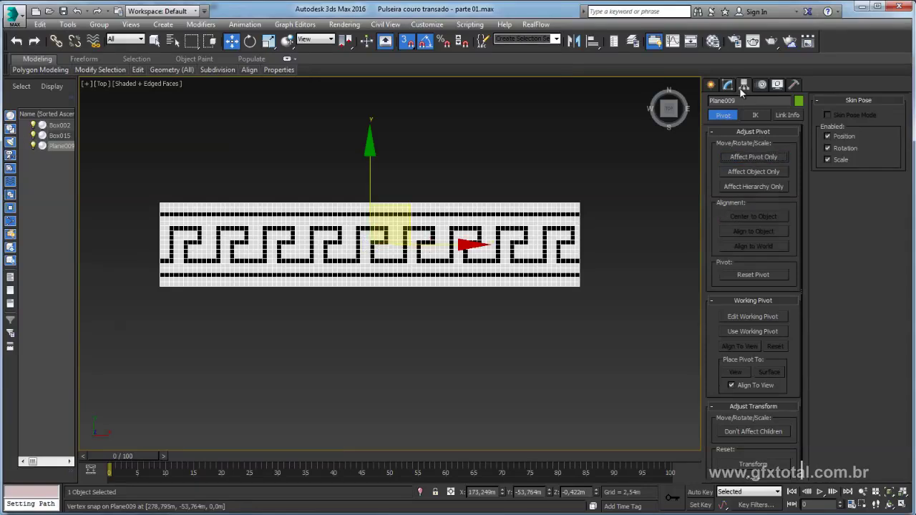
{"action": "left_click", "coordinate": [730, 85]}
Add a 360-degree Bend around X to close the strip into a ring
{"action": "type", "text": "x"}
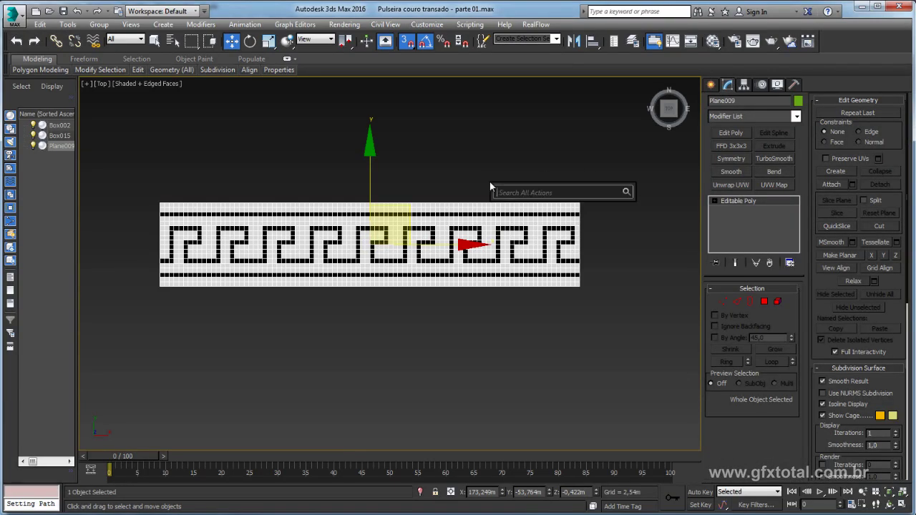
{"action": "type", "text": "bend"}
{"action": "left_click", "coordinate": [544, 210]}
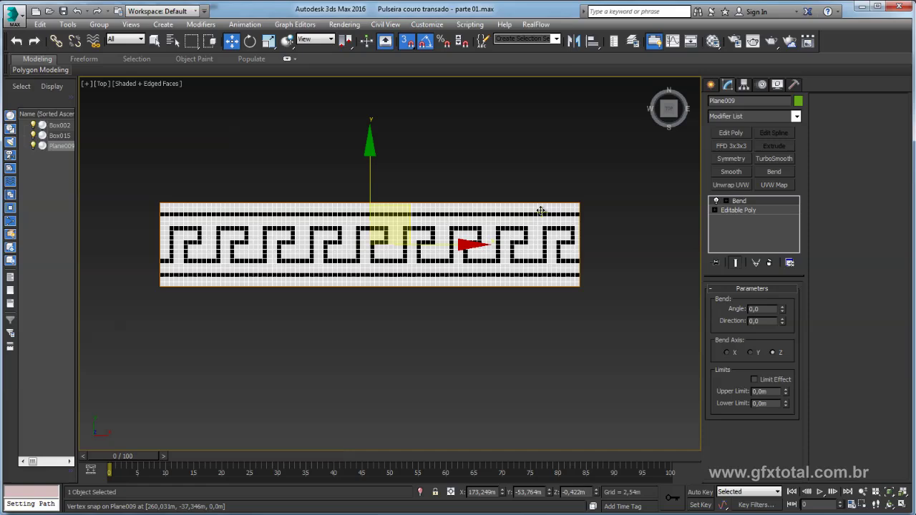
{"action": "mouse_move", "coordinate": [558, 229]}
{"action": "middle_mouse_down", "text": "alt"}
{"action": "mouse_move", "coordinate": [609, 259]}
{"action": "mouse_move", "coordinate": [784, 306]}
{"action": "middle_mouse_up", "text": "alt"}
{"action": "left_click_drag", "start_coordinate": [782, 311], "coordinate": [755, 308]}
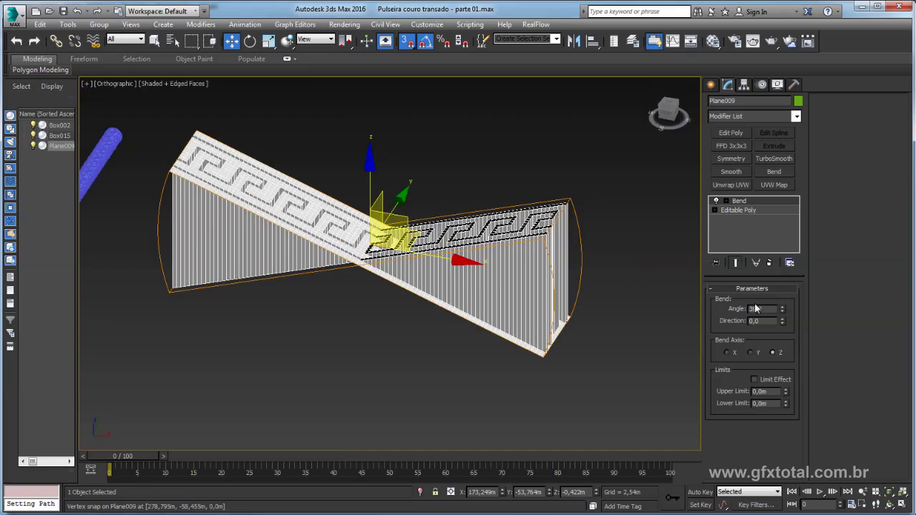
{"action": "type", "text": "360"}
{"action": "key", "text": "Return"}
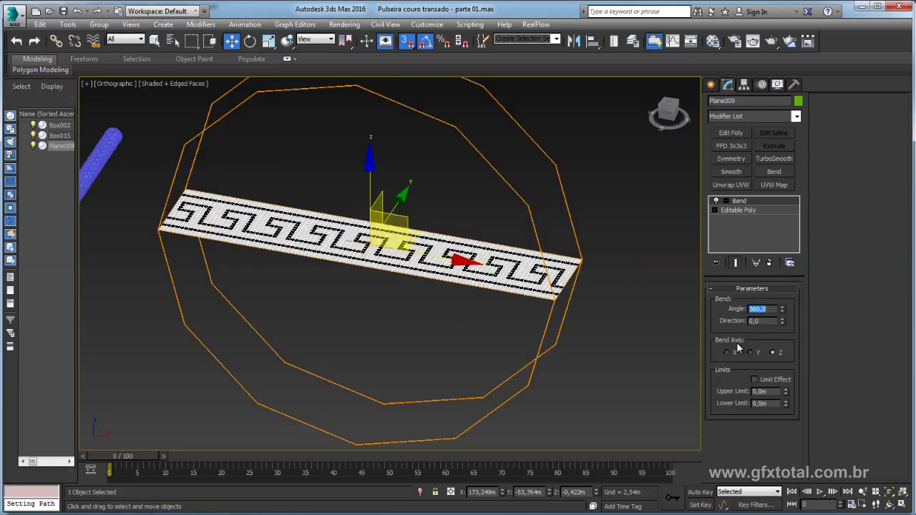
{"action": "left_click", "coordinate": [729, 352]}
{"action": "mouse_move", "coordinate": [478, 299]}
{"action": "middle_mouse_down", "text": "alt"}
{"action": "mouse_move", "coordinate": [374, 249]}
{"action": "mouse_move", "coordinate": [286, 246]}
{"action": "middle_mouse_up", "text": "alt"}
{"action": "scroll", "coordinate": [429, 279], "scroll_direction": "up", "scroll_amount": 5}
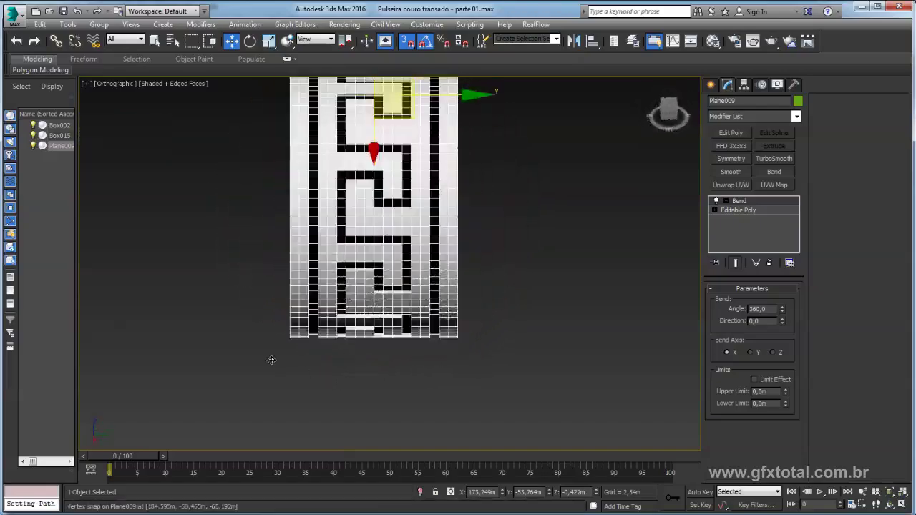
{"action": "scroll", "coordinate": [287, 246], "scroll_direction": "up", "scroll_amount": 3}
{"action": "scroll", "coordinate": [317, 258], "scroll_direction": "up", "scroll_amount": 3}
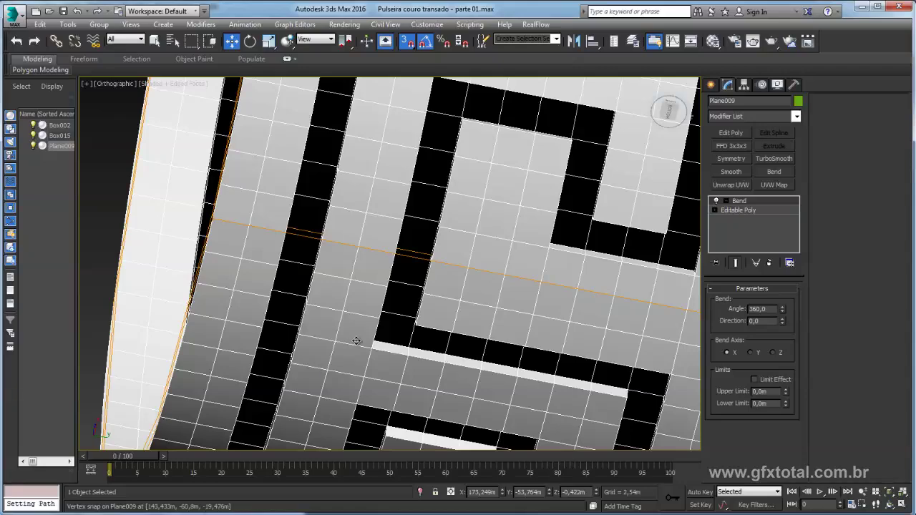
{"action": "middle_click_drag", "start_coordinate": [358, 337], "coordinate": [453, 215], "text": "alt"}
Convert the ring to Editable Poly and weld its overlapping seam vertices
{"action": "right_click", "coordinate": [452, 214]}
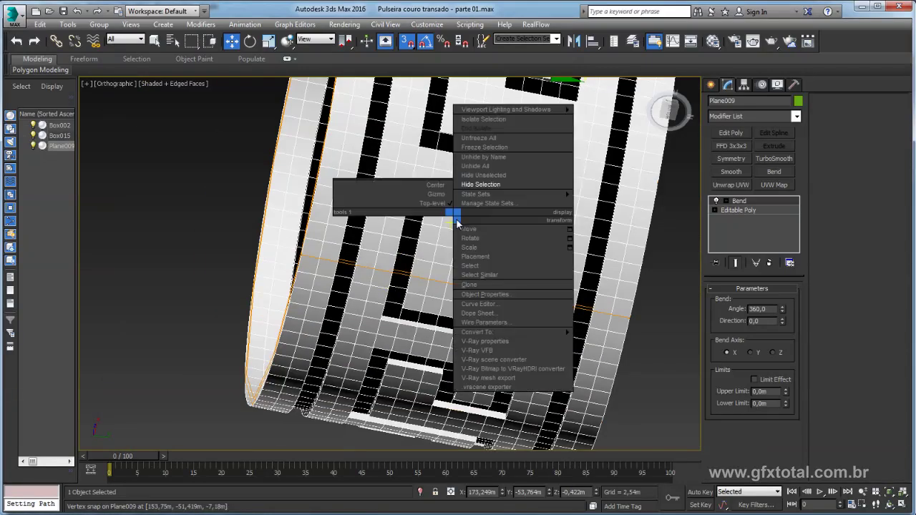
{"action": "left_click", "coordinate": [617, 341]}
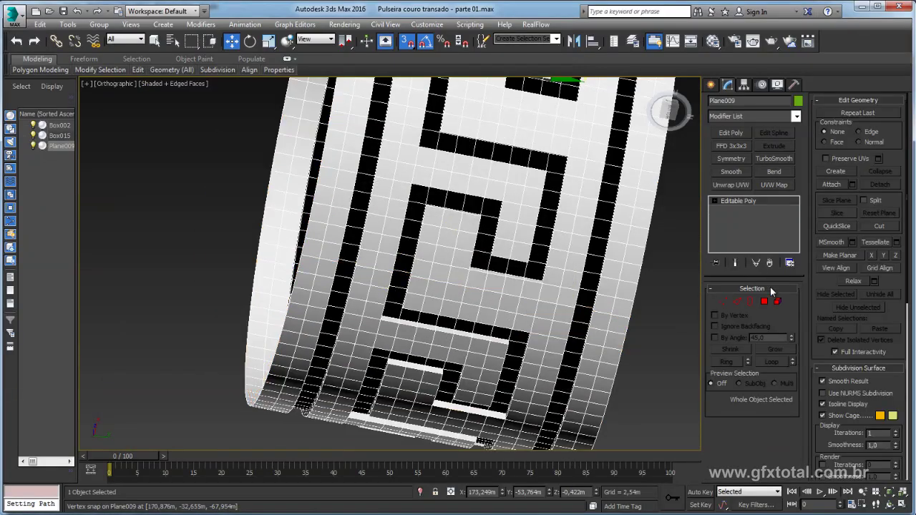
{"action": "left_click", "coordinate": [724, 300]}
{"action": "scroll", "coordinate": [664, 397], "scroll_direction": "down", "scroll_amount": 5}
{"action": "scroll", "coordinate": [665, 397], "scroll_direction": "down", "scroll_amount": 3}
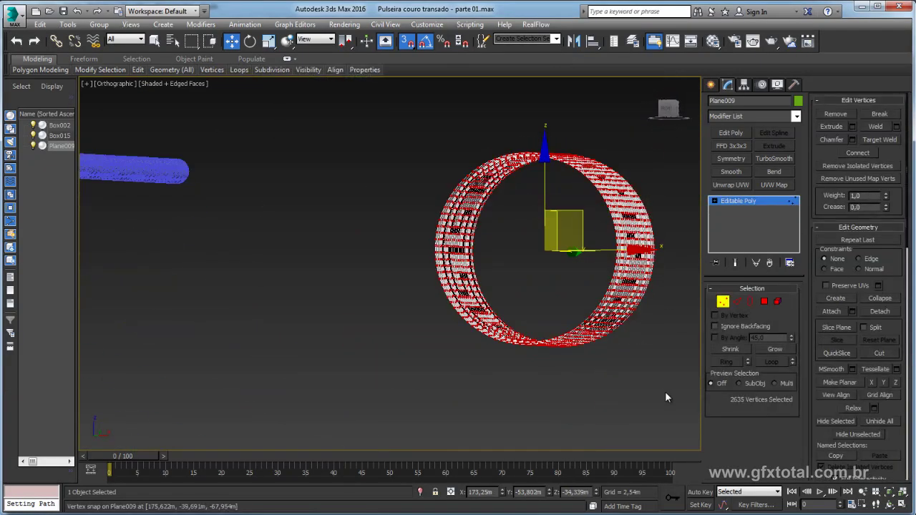
{"action": "middle_click_drag", "start_coordinate": [616, 213], "coordinate": [565, 226], "text": "alt"}
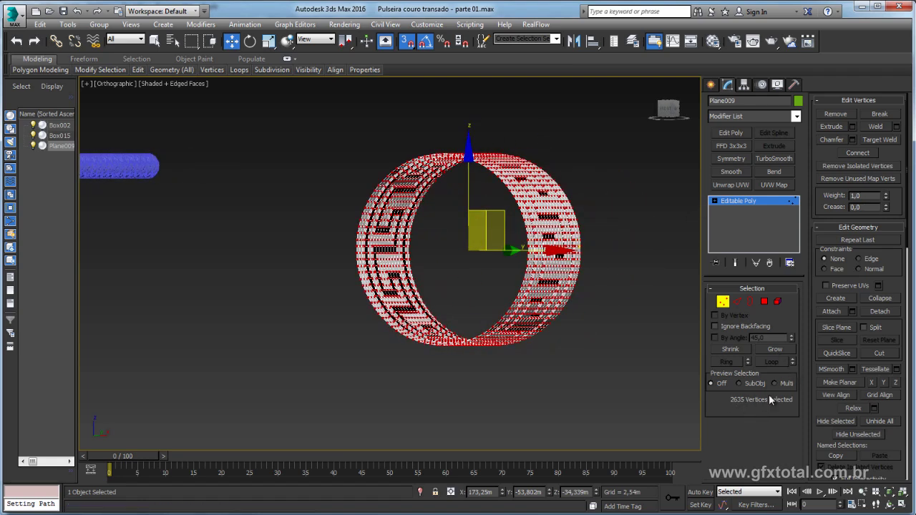
{"action": "left_click", "coordinate": [877, 127]}
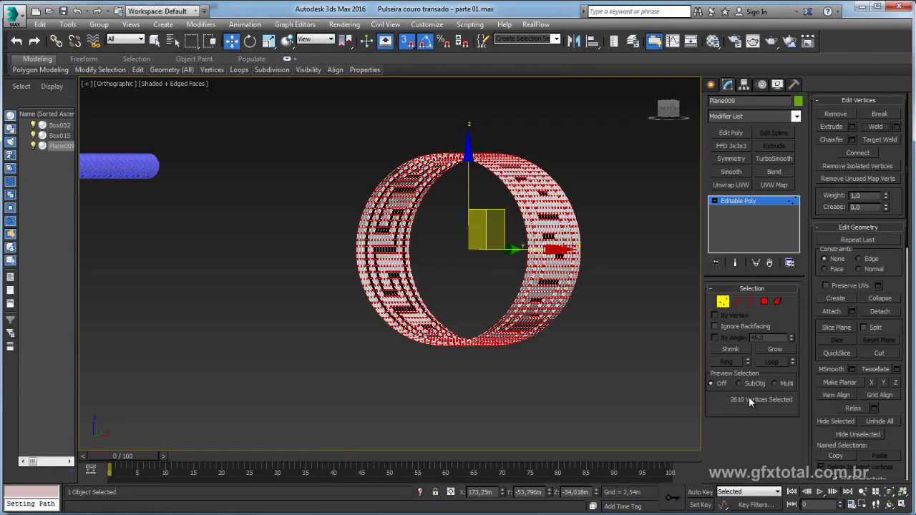
{"action": "left_click", "coordinate": [731, 202]}
Turn off snapping and scale the band to 128.345% along Y
{"action": "middle_click_drag", "start_coordinate": [616, 235], "coordinate": [624, 220], "text": "alt"}
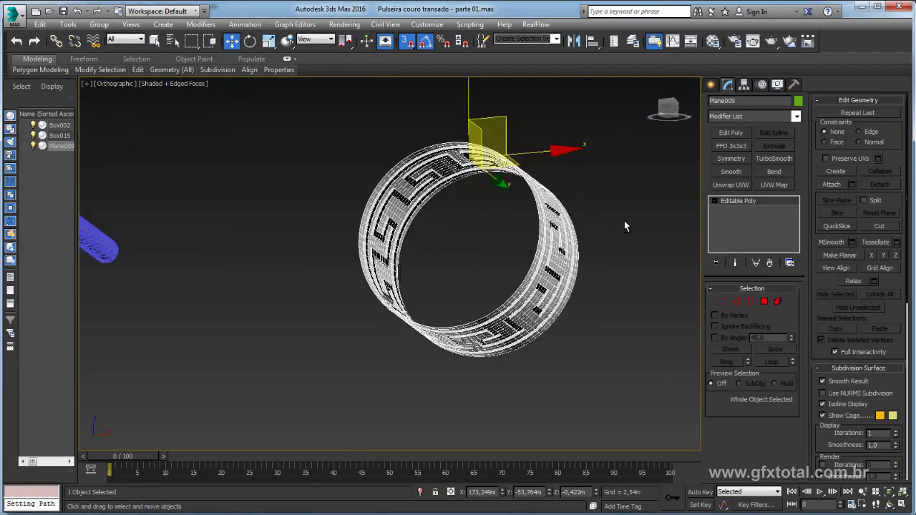
{"action": "key", "text": "s"}
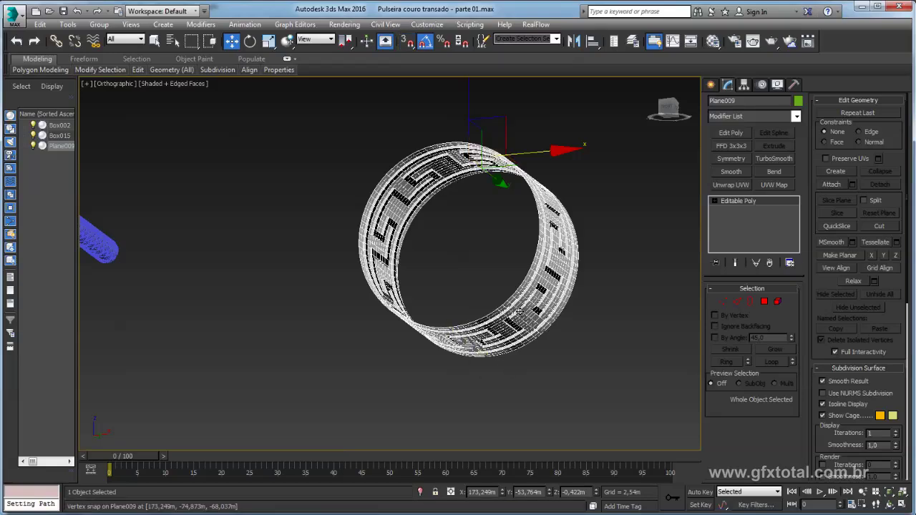
{"action": "middle_click_drag", "start_coordinate": [489, 365], "coordinate": [566, 265], "text": "alt"}
{"action": "key", "text": "e"}
{"action": "key", "text": "r"}
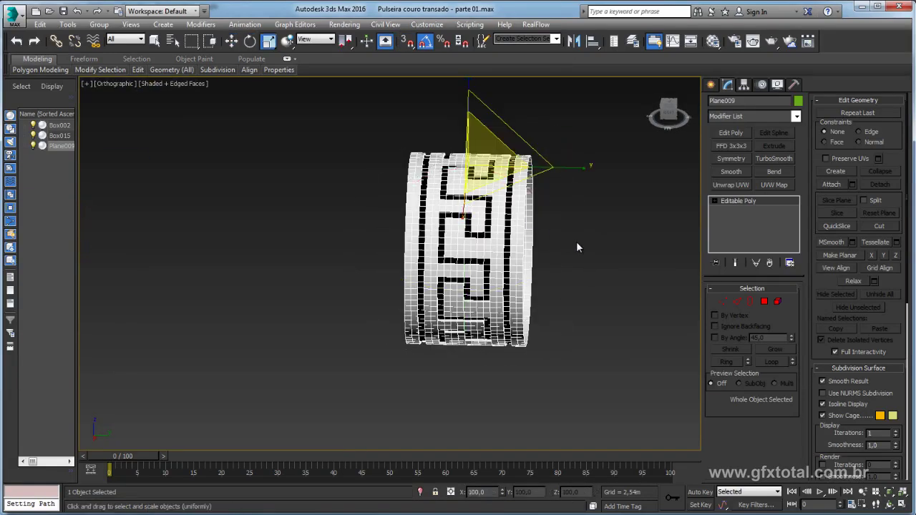
{"action": "left_click_drag", "start_coordinate": [576, 170], "coordinate": [589, 168]}
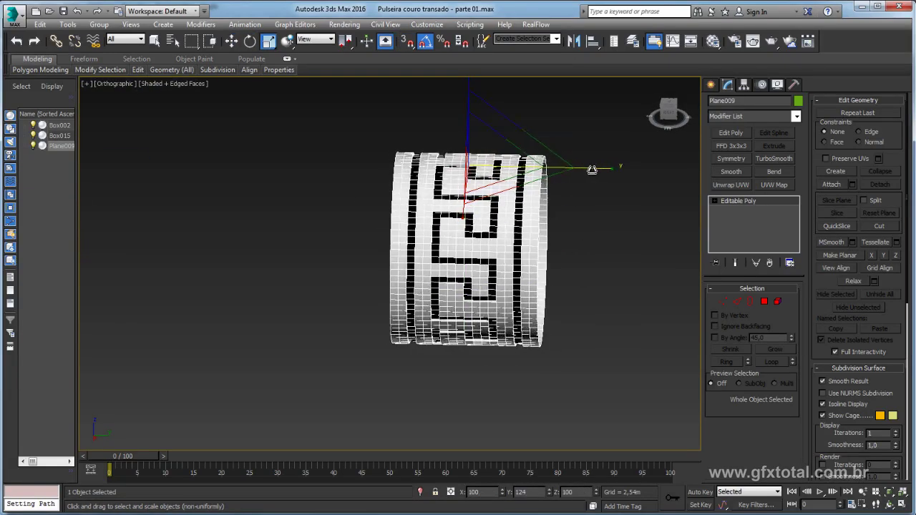
{"action": "middle_click_drag", "start_coordinate": [550, 249], "coordinate": [712, 328], "text": "alt"}
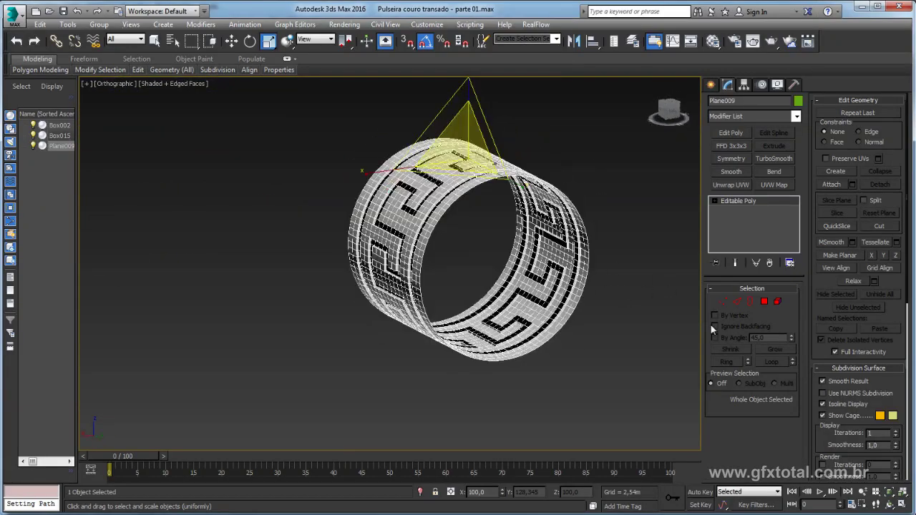
Select both open borders of Plane009 and Shift-scale a copy inward to 75%
{"action": "left_click", "coordinate": [749, 301]}
{"action": "left_click", "coordinate": [401, 329]}
{"action": "middle_click_drag", "start_coordinate": [429, 236], "coordinate": [481, 234], "text": "alt"}
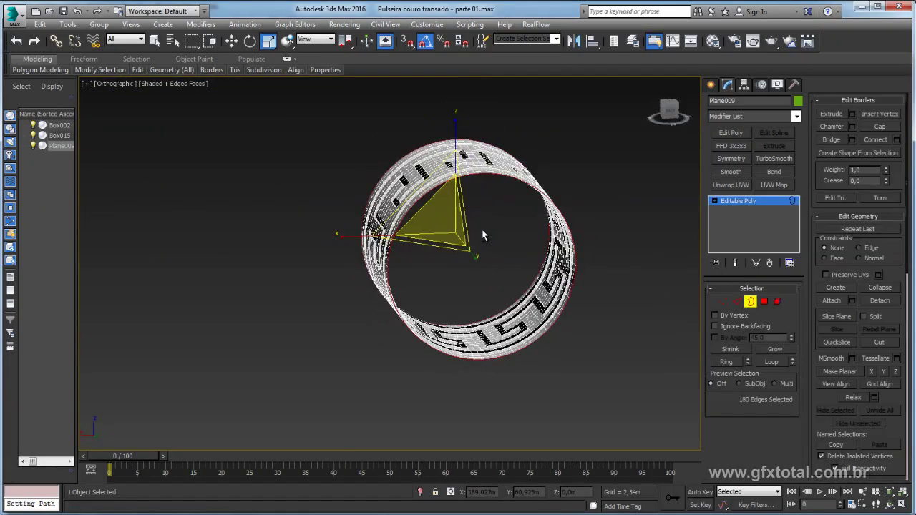
{"action": "mouse_move", "coordinate": [424, 204]}
{"action": "left_mouse_down"}
{"action": "mouse_move", "coordinate": [411, 200]}
{"action": "mouse_move", "coordinate": [438, 140]}
{"action": "mouse_move", "coordinate": [413, 192]}
{"action": "mouse_move", "coordinate": [322, 222]}
{"action": "mouse_move", "coordinate": [406, 196]}
{"action": "mouse_move", "coordinate": [425, 213]}
{"action": "left_mouse_up"}
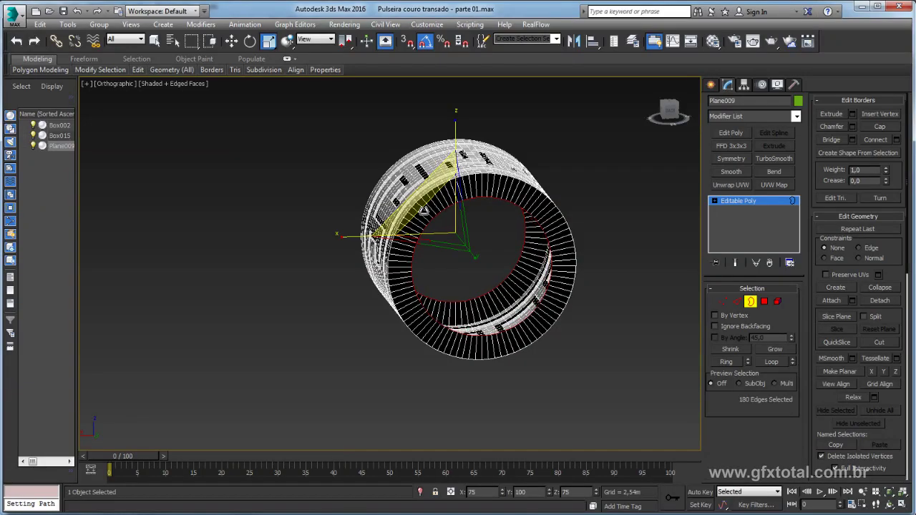
{"action": "middle_click_drag", "start_coordinate": [544, 286], "coordinate": [567, 277], "text": "alt"}
{"action": "middle_click_drag", "start_coordinate": [507, 262], "coordinate": [562, 268], "text": "alt"}
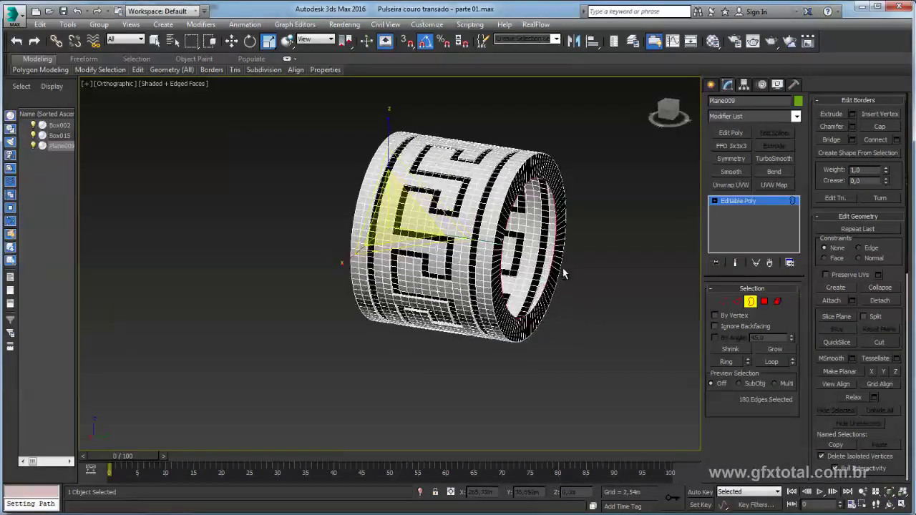
Bridge the borders to close the band, then return to object level in Perspective view
{"action": "left_click", "coordinate": [832, 138]}
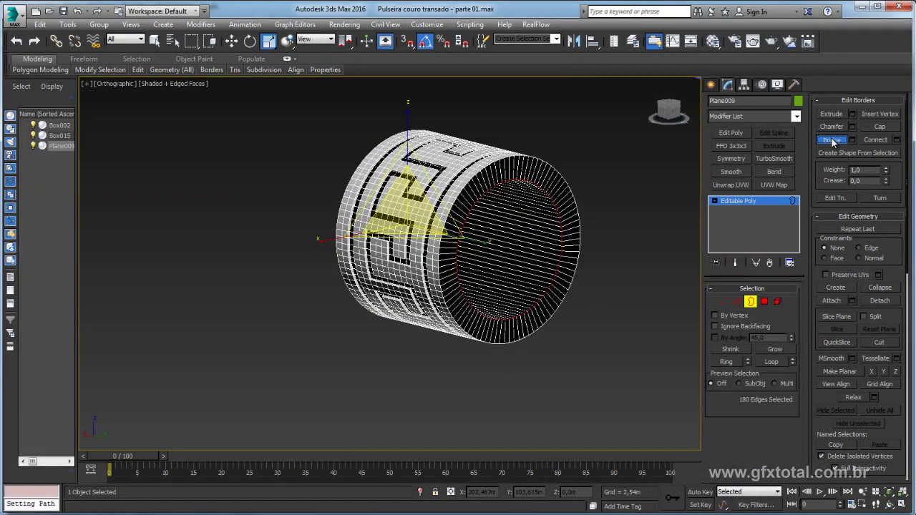
{"action": "mouse_move", "coordinate": [548, 266]}
{"action": "middle_mouse_down", "text": "alt"}
{"action": "mouse_move", "coordinate": [442, 274]}
{"action": "mouse_move", "coordinate": [683, 219]}
{"action": "middle_mouse_up", "text": "alt"}
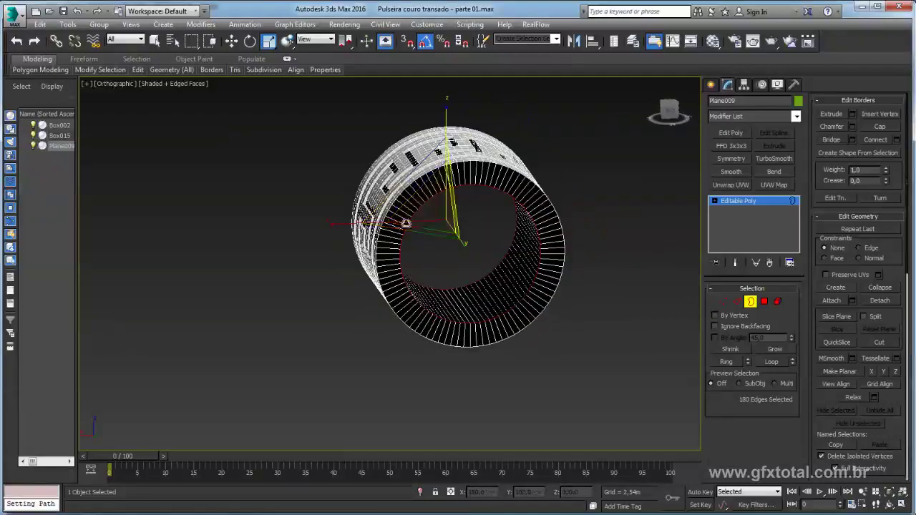
{"action": "middle_click_drag", "start_coordinate": [580, 224], "coordinate": [520, 249], "text": "alt"}
{"action": "key", "text": "p"}
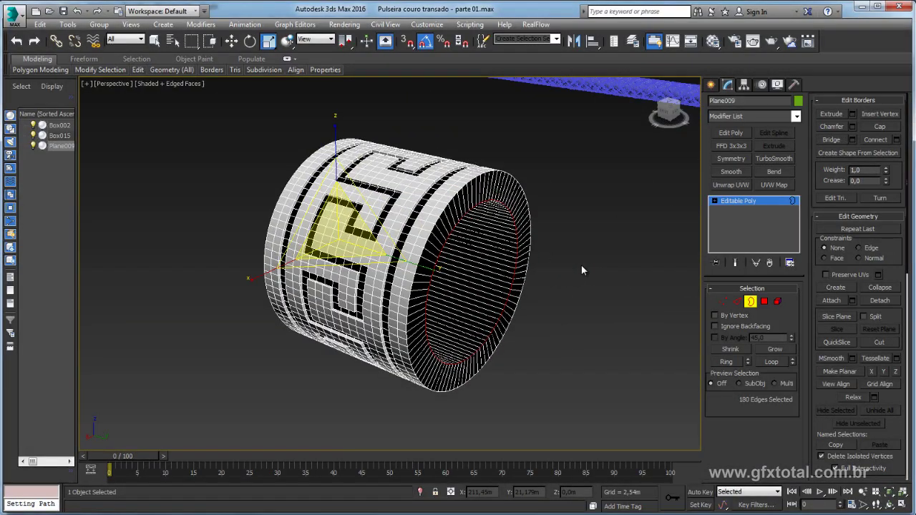
{"action": "mouse_move", "coordinate": [581, 265]}
{"action": "middle_mouse_down", "text": "alt"}
{"action": "mouse_move", "coordinate": [588, 262]}
{"action": "mouse_move", "coordinate": [548, 266]}
{"action": "middle_mouse_up", "text": "alt"}
{"action": "left_click", "coordinate": [719, 202]}
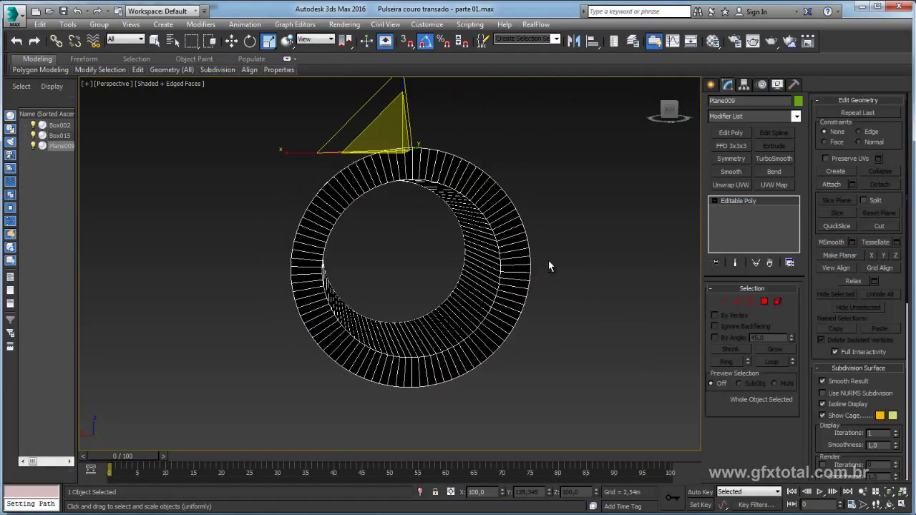
Give Plane009's selected rim and inner polygons material ID 2, then return to object level
{"action": "left_click", "coordinate": [736, 301]}
{"action": "middle_click_drag", "start_coordinate": [697, 296], "coordinate": [476, 284], "text": "alt"}
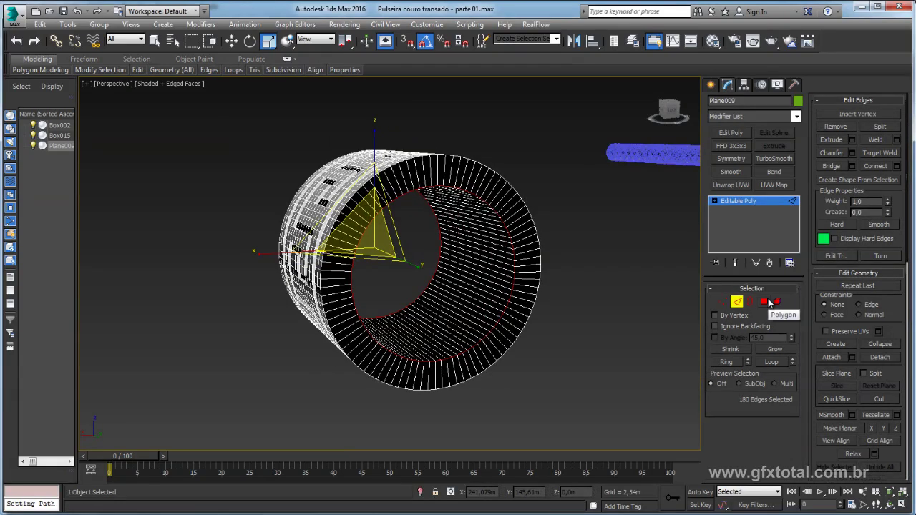
{"action": "left_click", "coordinate": [765, 301]}
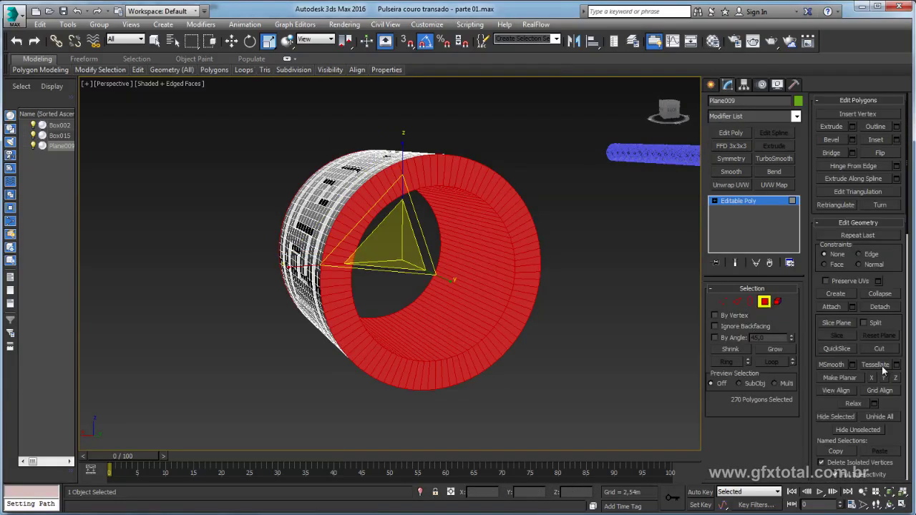
{"action": "left_click_drag", "start_coordinate": [896, 326], "coordinate": [880, 7]}
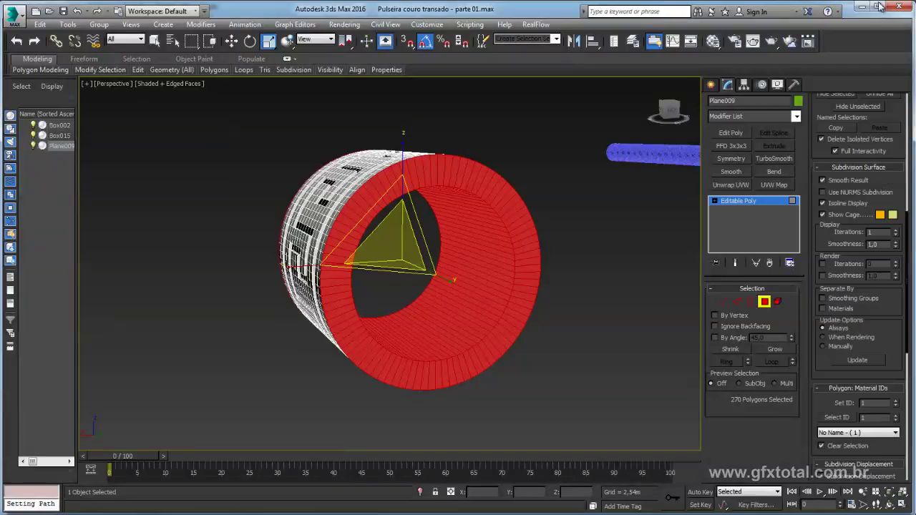
{"action": "left_click", "coordinate": [894, 400]}
{"action": "left_click", "coordinate": [752, 204]}
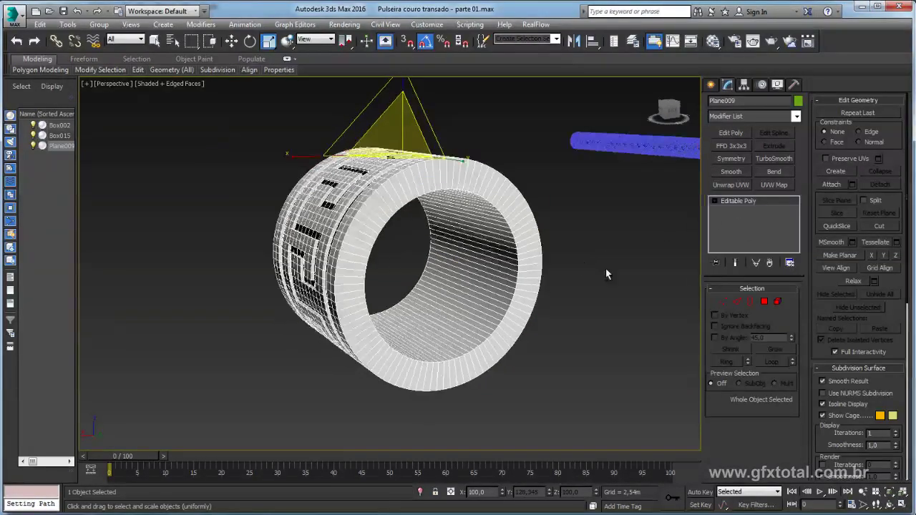
{"action": "mouse_move", "coordinate": [606, 268]}
{"action": "middle_mouse_down", "text": "alt"}
{"action": "mouse_move", "coordinate": [592, 284]}
{"action": "mouse_move", "coordinate": [616, 289]}
{"action": "middle_mouse_up", "text": "alt"}
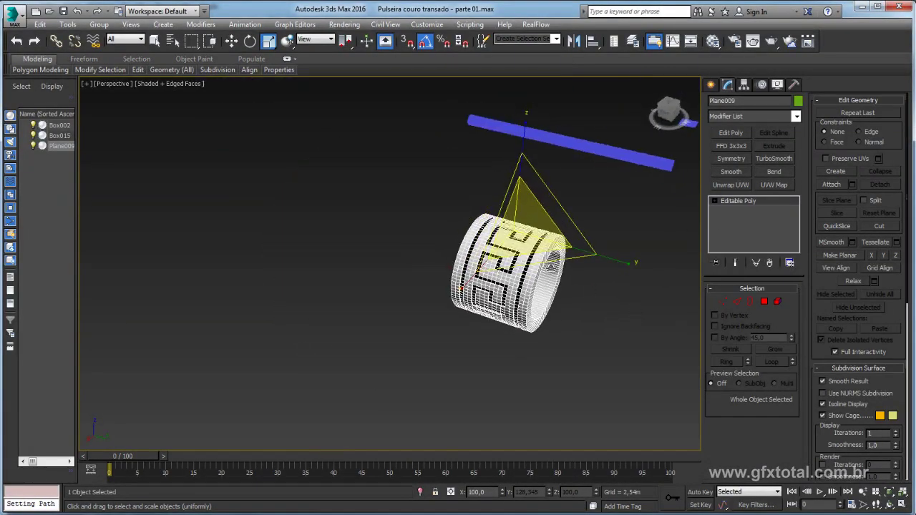
Chamfer Plane009's full rim edge loop to soften the band's borders
{"action": "key", "text": "z"}
{"action": "left_click", "coordinate": [737, 302]}
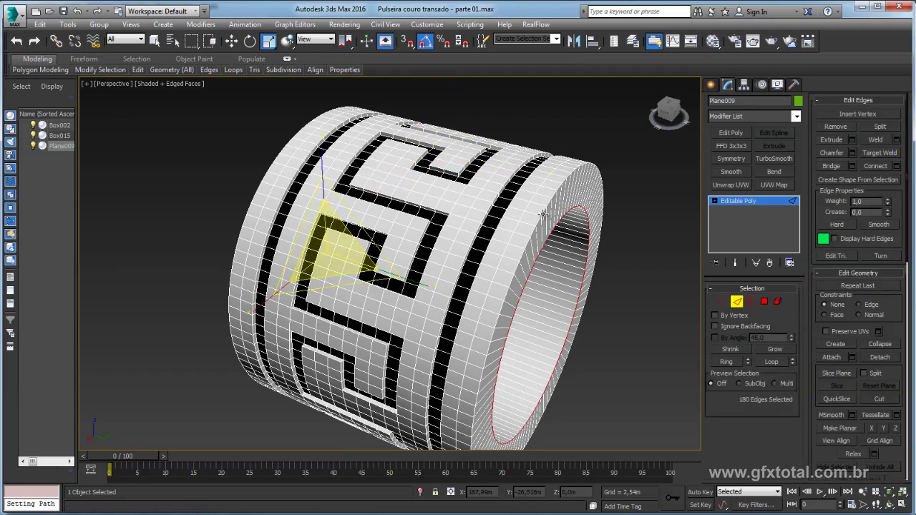
{"action": "left_click", "coordinate": [543, 213]}
{"action": "mouse_move", "coordinate": [544, 213]}
{"action": "middle_mouse_down", "text": "alt"}
{"action": "mouse_move", "coordinate": [186, 271]}
{"action": "mouse_move", "coordinate": [306, 297]}
{"action": "mouse_move", "coordinate": [620, 289]}
{"action": "middle_mouse_up", "text": "alt"}
{"action": "left_click", "coordinate": [784, 362]}
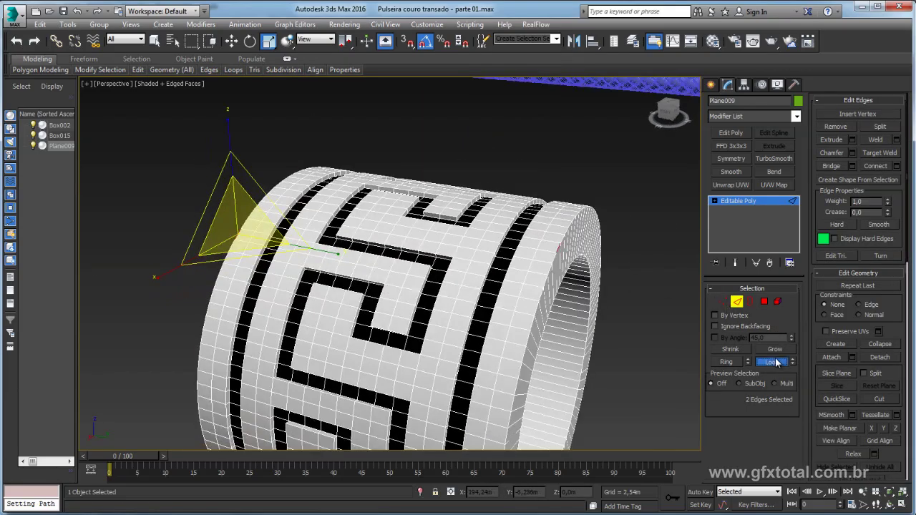
{"action": "left_click", "coordinate": [851, 154]}
{"action": "middle_click_drag", "start_coordinate": [687, 215], "coordinate": [615, 264], "text": "alt"}
{"action": "left_click_drag", "start_coordinate": [573, 251], "coordinate": [572, 211]}
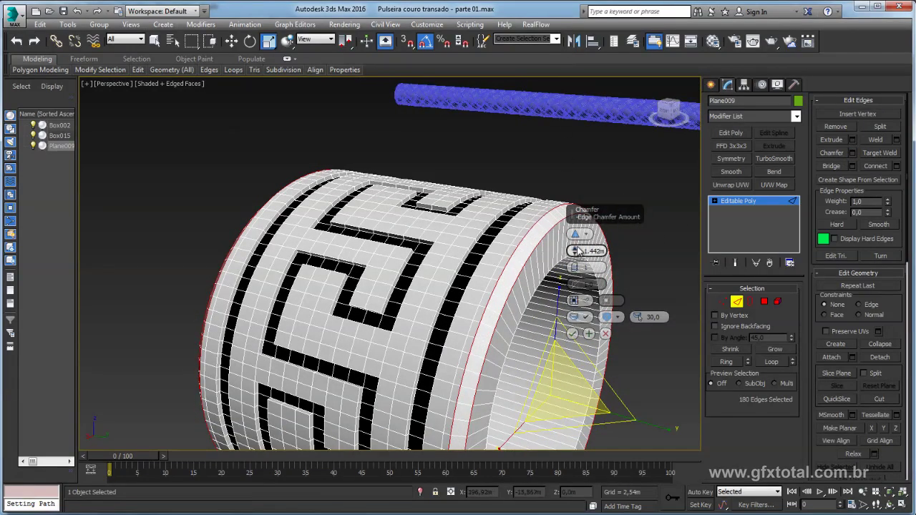
{"action": "left_click_drag", "start_coordinate": [574, 250], "coordinate": [574, 266]}
{"action": "left_click", "coordinate": [580, 317]}
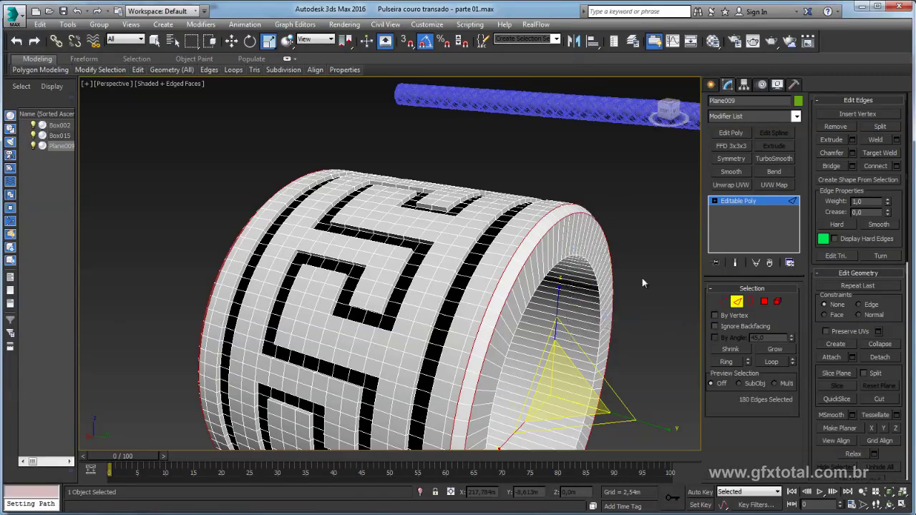
Exit edge editing, deselect the band, and check the bracelet reference photo in Firefox
{"action": "left_click", "coordinate": [749, 201]}
{"action": "left_click", "coordinate": [635, 236]}
{"action": "scroll", "coordinate": [635, 236], "scroll_direction": "down", "scroll_amount": 3}
{"action": "scroll", "coordinate": [635, 236], "scroll_direction": "down", "scroll_amount": 3}
{"action": "mouse_move", "coordinate": [636, 236]}
{"action": "middle_mouse_down", "text": "alt"}
{"action": "mouse_move", "coordinate": [671, 285]}
{"action": "mouse_move", "coordinate": [474, 421]}
{"action": "middle_mouse_up", "text": "alt"}
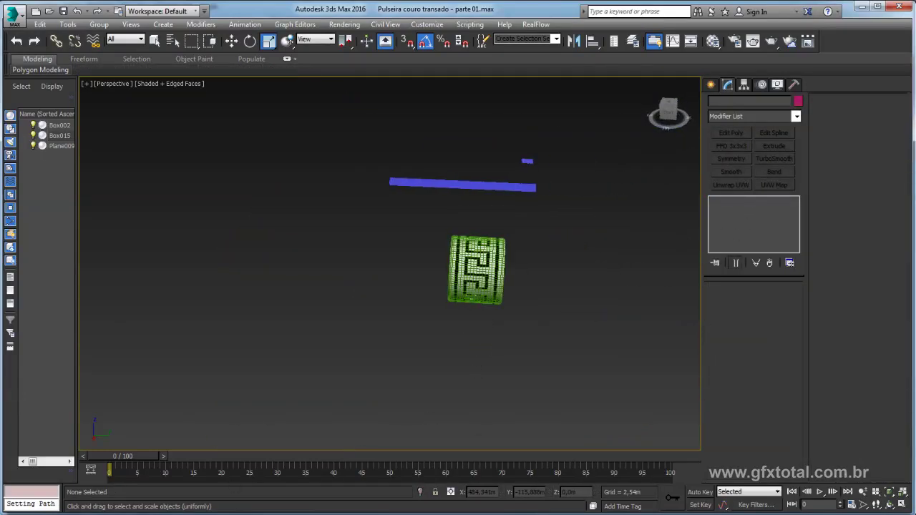
{"action": "key", "text": "alt+Tab"}
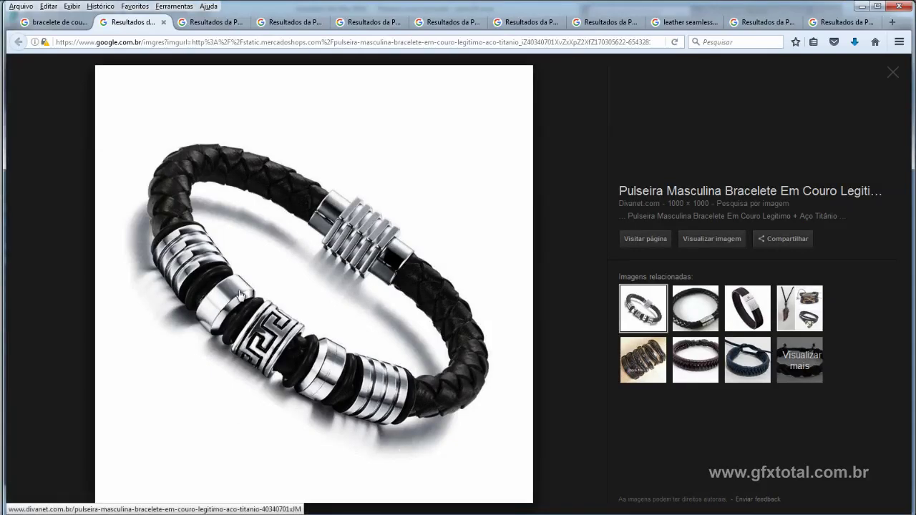
{"action": "key", "text": "alt+Tab"}
Shift-move the patterned band along Y to place a copy, Plane010, beside it
{"action": "left_click", "coordinate": [451, 266]}
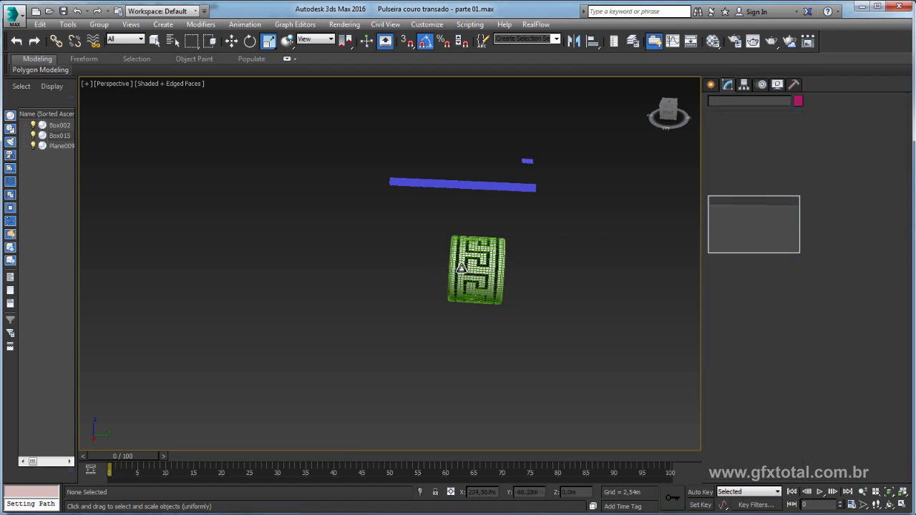
{"action": "scroll", "coordinate": [458, 263], "scroll_direction": "up", "scroll_amount": 3}
{"action": "left_click_drag", "start_coordinate": [572, 207], "coordinate": [397, 207], "text": "shift"}
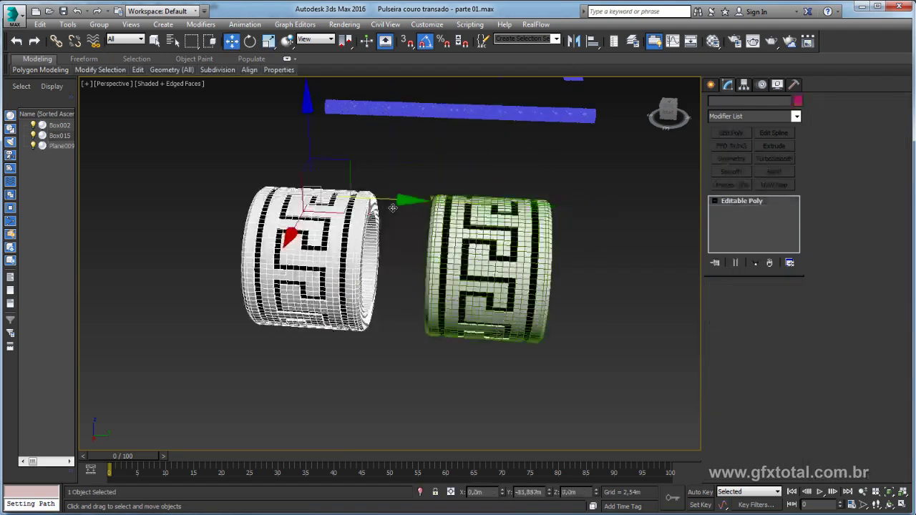
{"action": "left_click", "coordinate": [462, 312]}
{"action": "scroll", "coordinate": [399, 308], "scroll_direction": "up", "scroll_amount": 2}
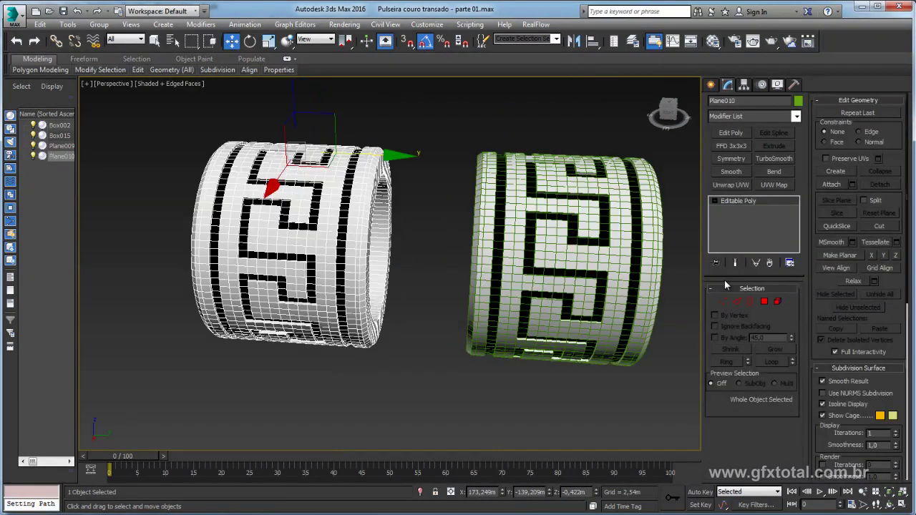
On the copy, select a ring of end-rim edges and convert it to rim polygons
{"action": "left_click", "coordinate": [740, 301]}
{"action": "middle_click_drag", "start_coordinate": [401, 286], "coordinate": [311, 199], "text": "alt"}
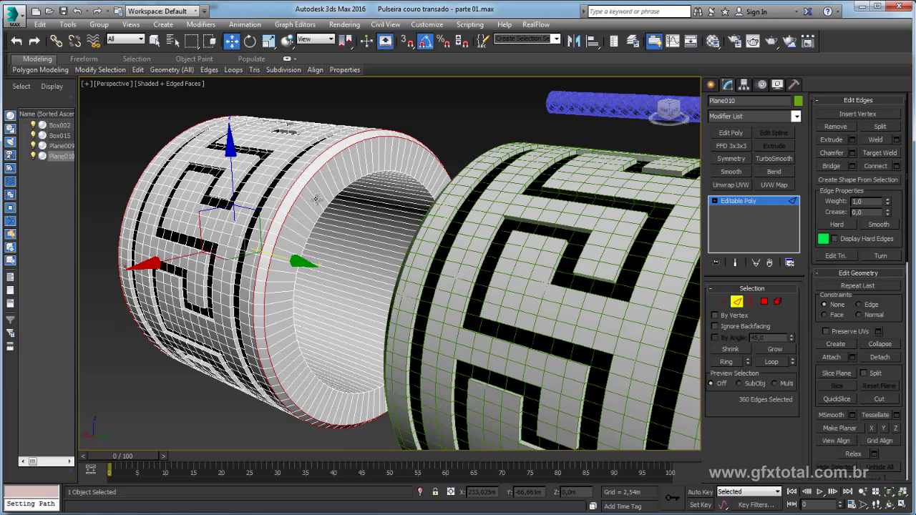
{"action": "left_click", "coordinate": [320, 191]}
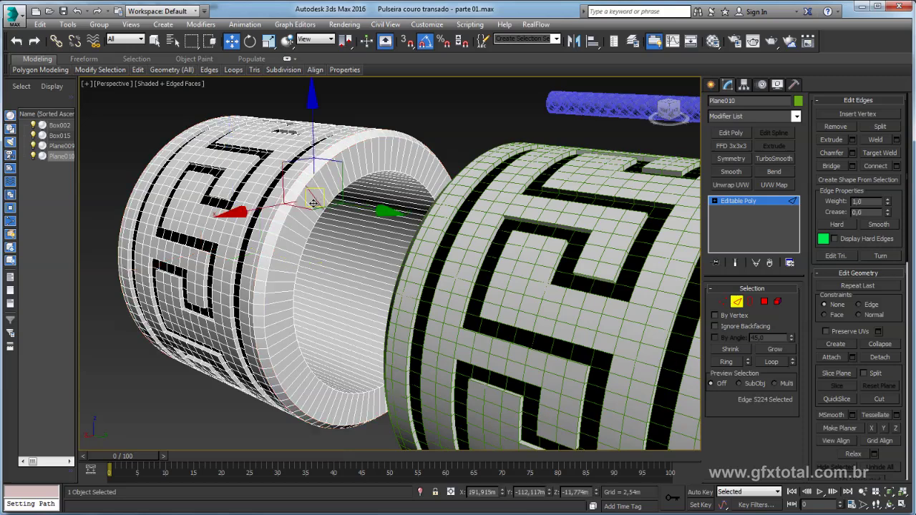
{"action": "left_click", "coordinate": [307, 206], "text": "ctrl"}
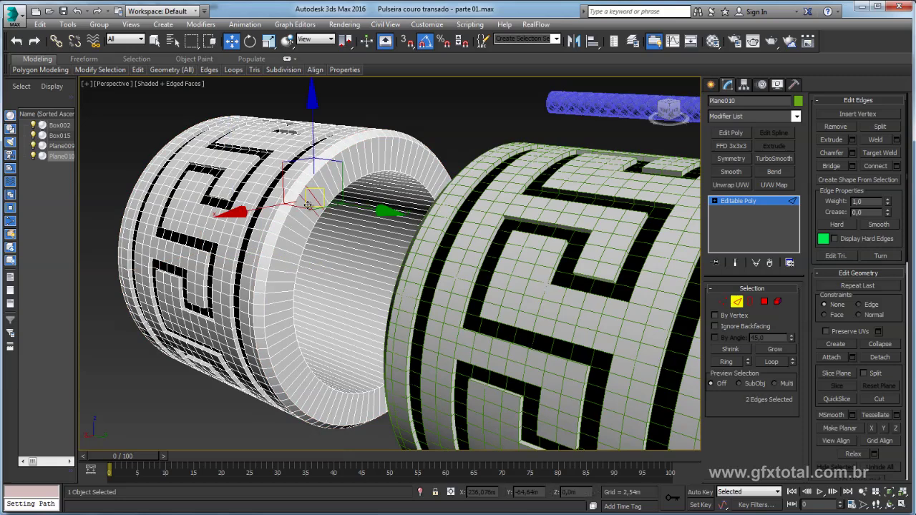
{"action": "left_click", "coordinate": [726, 362]}
{"action": "left_click", "coordinate": [764, 301], "text": "ctrl"}
{"action": "middle_click_drag", "start_coordinate": [401, 236], "coordinate": [346, 194], "text": "alt"}
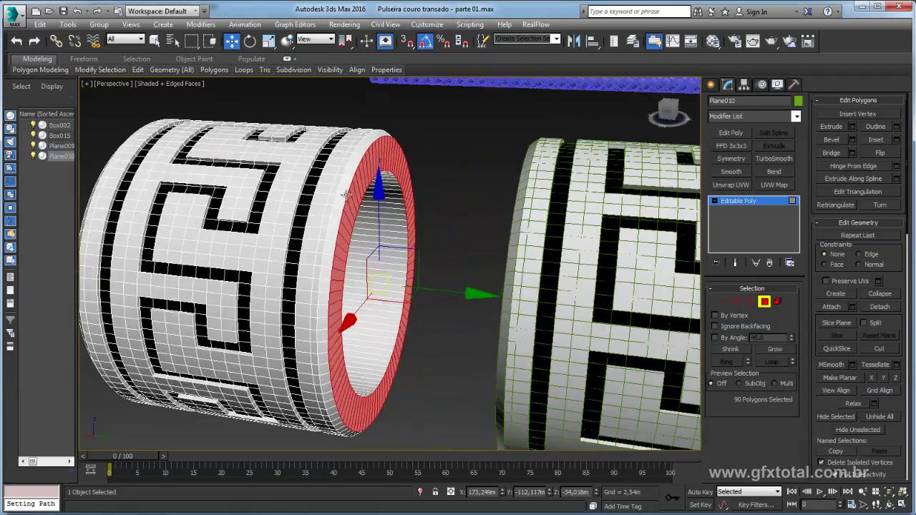
Recheck the rim selection and invert it to select everything except the rim faces
{"action": "left_click", "coordinate": [739, 302]}
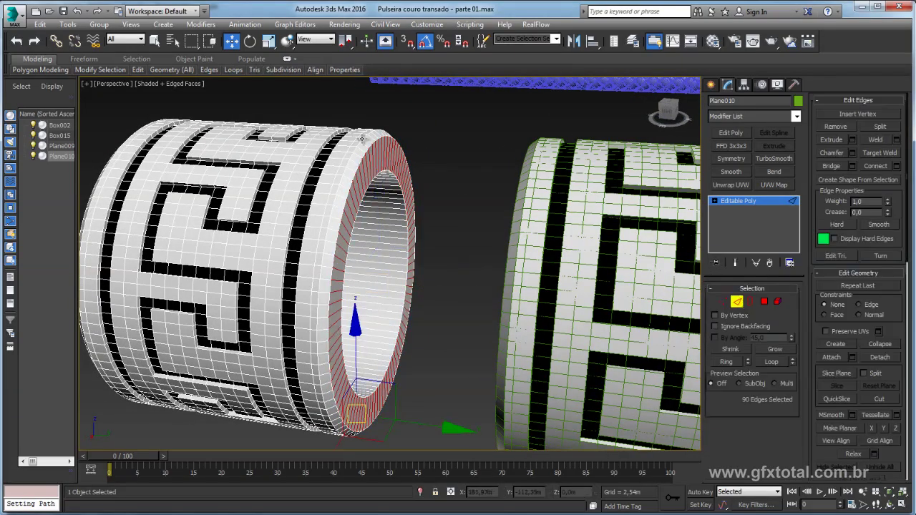
{"action": "scroll", "coordinate": [355, 161], "scroll_direction": "up", "scroll_amount": 4}
{"action": "scroll", "coordinate": [407, 191], "scroll_direction": "down", "scroll_amount": 4}
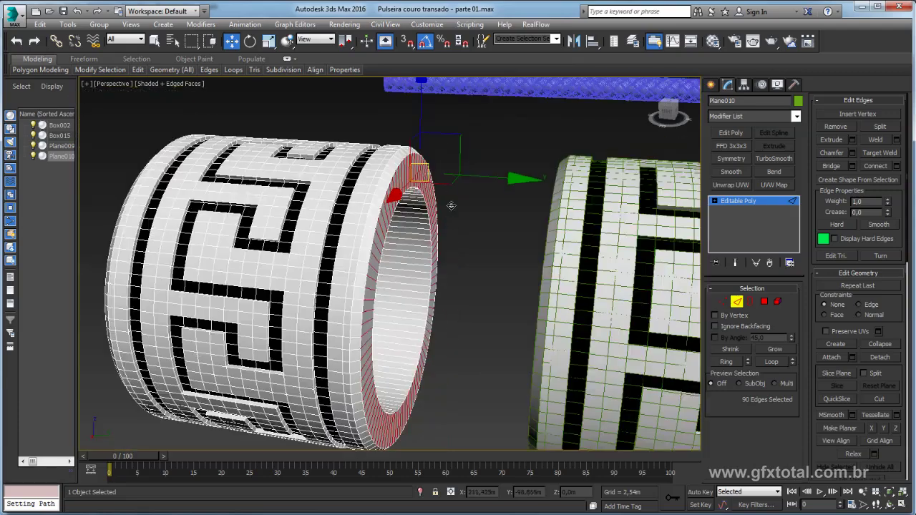
{"action": "left_click", "coordinate": [764, 301], "text": "ctrl"}
{"action": "middle_click_drag", "start_coordinate": [401, 272], "coordinate": [430, 250], "text": "alt"}
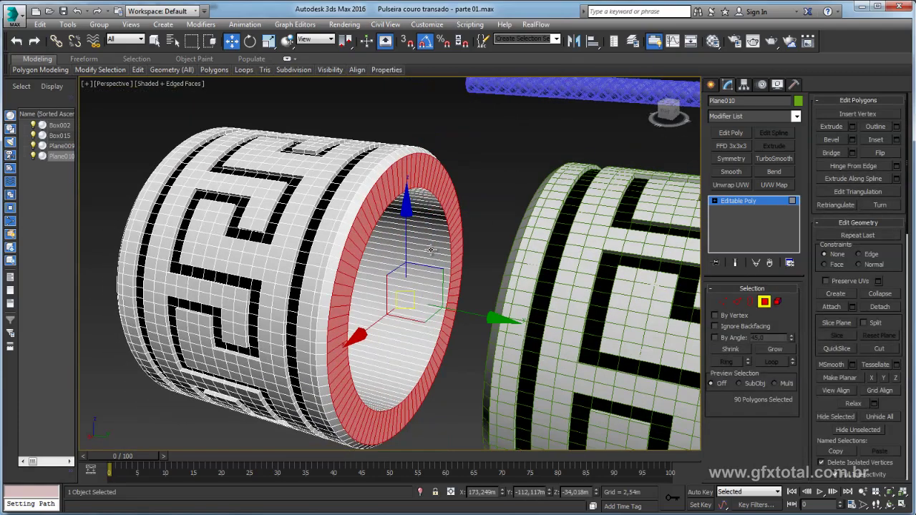
{"action": "key", "text": "ctrl+i"}
Delete all non-rim faces, then Shift-move Plane010's borders to extrude a short tube
{"action": "key", "text": "Delete"}
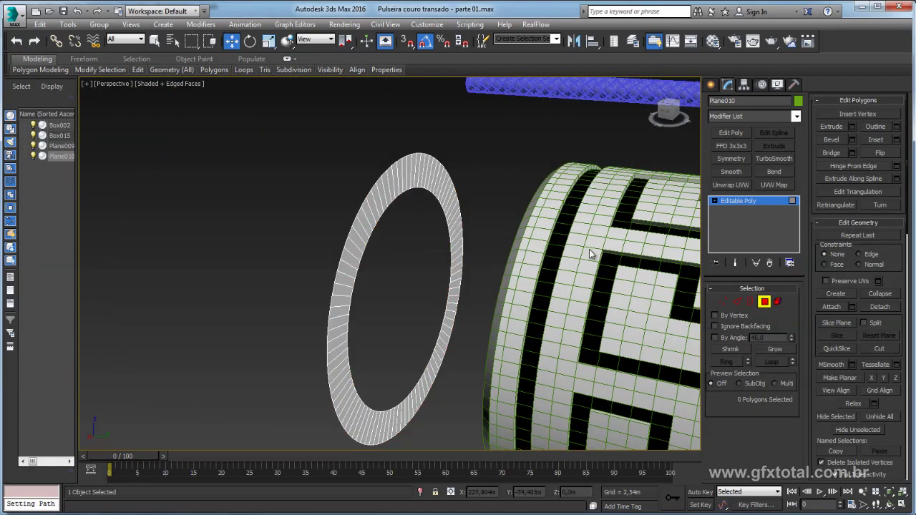
{"action": "left_click", "coordinate": [749, 302]}
{"action": "left_click", "coordinate": [400, 213]}
{"action": "middle_click_drag", "start_coordinate": [401, 212], "coordinate": [461, 289], "text": "alt"}
{"action": "left_click_drag", "start_coordinate": [479, 306], "coordinate": [435, 304], "text": "shift"}
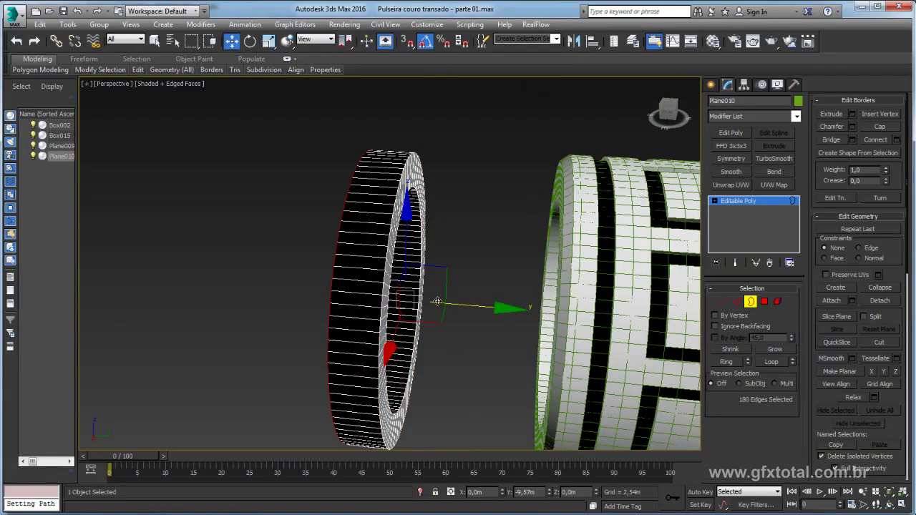
{"action": "middle_click_drag", "start_coordinate": [349, 181], "coordinate": [369, 286], "text": "alt"}
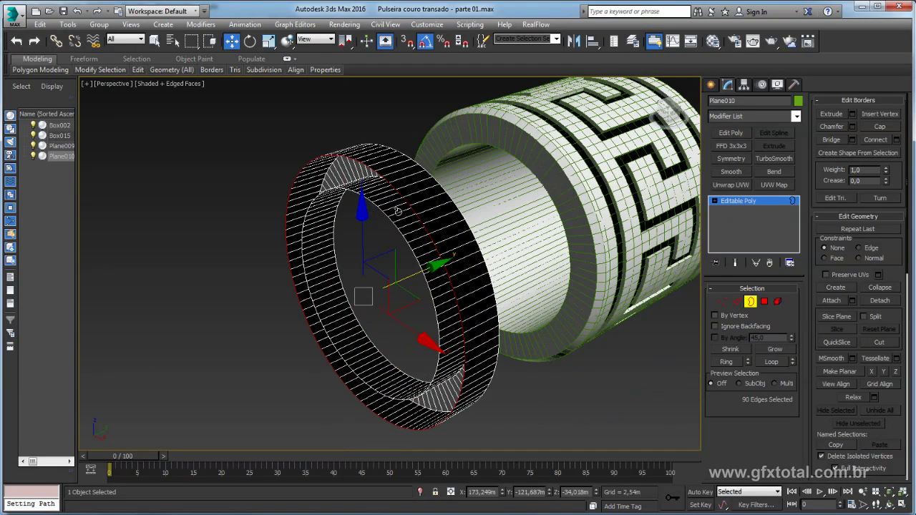
Scale the border to about 112%, extrude it further, and bridge the borders to close the ring
{"action": "key", "text": "r"}
{"action": "left_click_drag", "start_coordinate": [362, 288], "coordinate": [372, 281]}
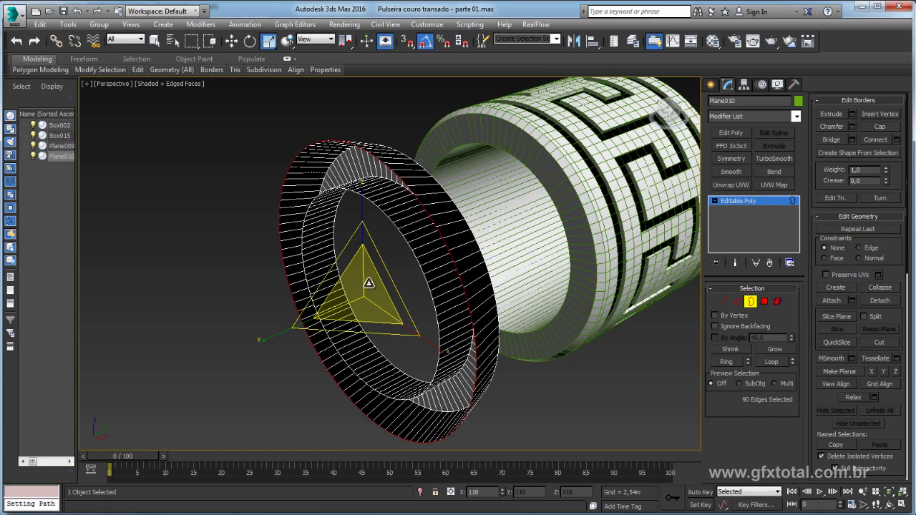
{"action": "middle_click_drag", "start_coordinate": [392, 231], "coordinate": [344, 289], "text": "alt"}
{"action": "key", "text": "w"}
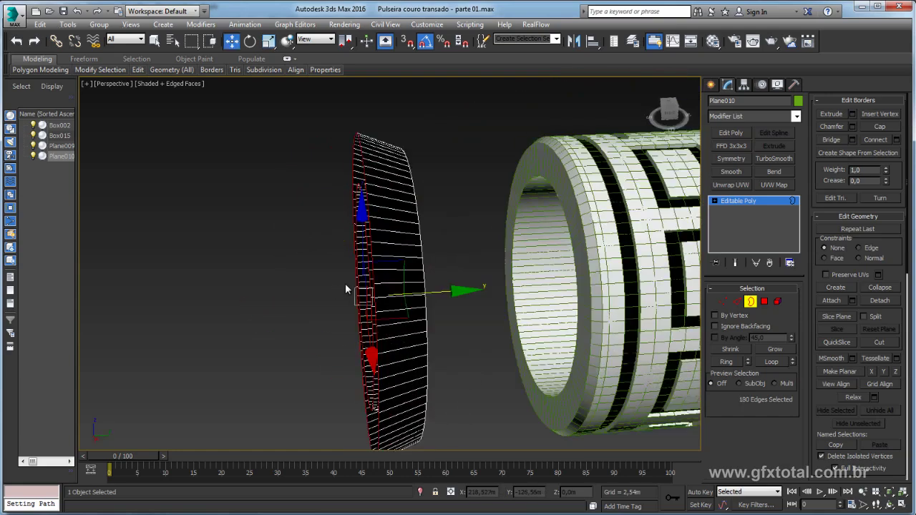
{"action": "left_click_drag", "start_coordinate": [416, 294], "coordinate": [251, 293], "text": "shift"}
{"action": "middle_click_drag", "start_coordinate": [357, 286], "coordinate": [633, 267], "text": "alt"}
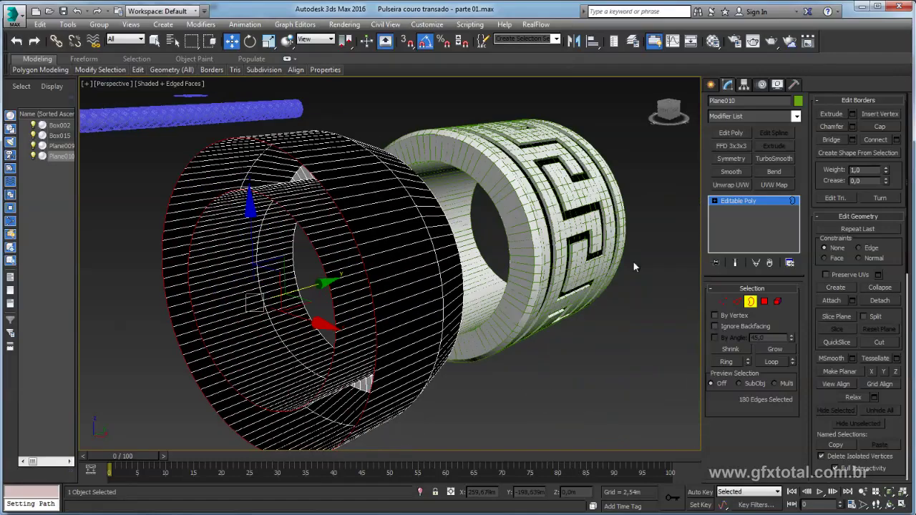
{"action": "left_click", "coordinate": [834, 146]}
{"action": "middle_click_drag", "start_coordinate": [515, 259], "coordinate": [508, 231], "text": "alt"}
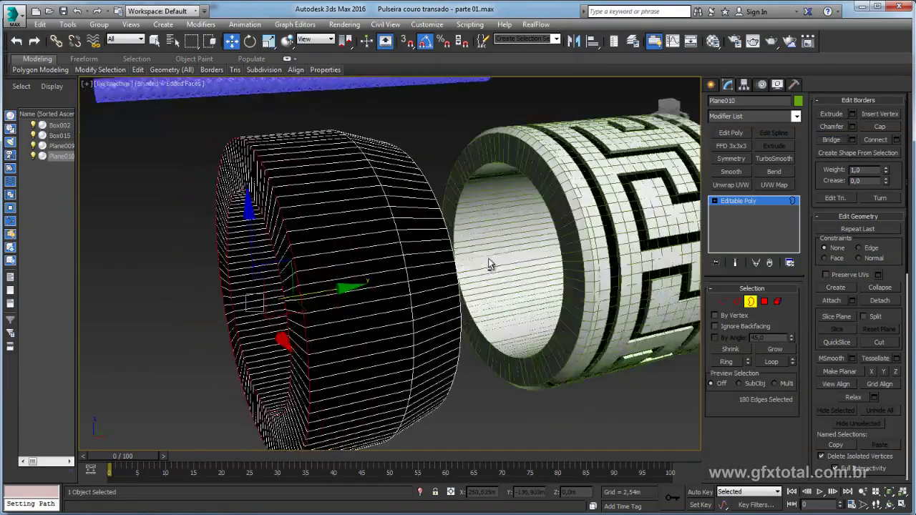
{"action": "key", "text": "2"}
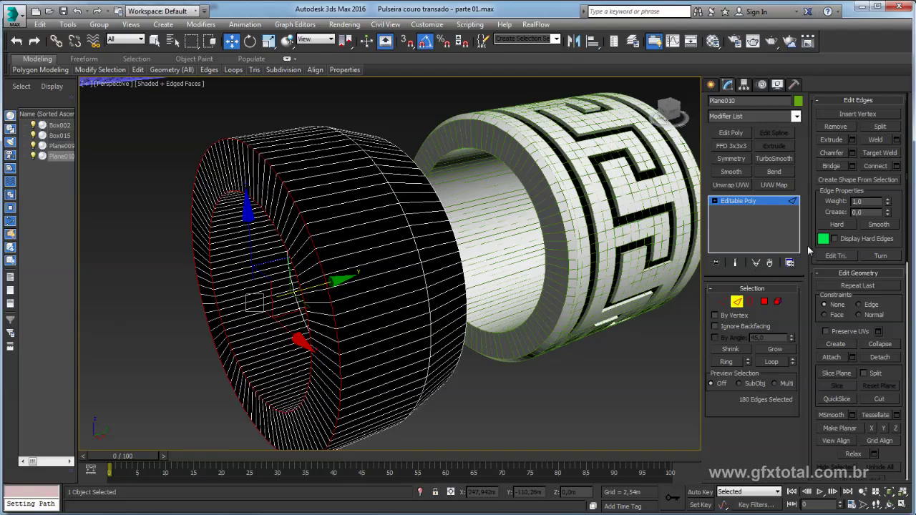
Chamfer the washer's selected edges with 3 segments
{"action": "left_click", "coordinate": [851, 153]}
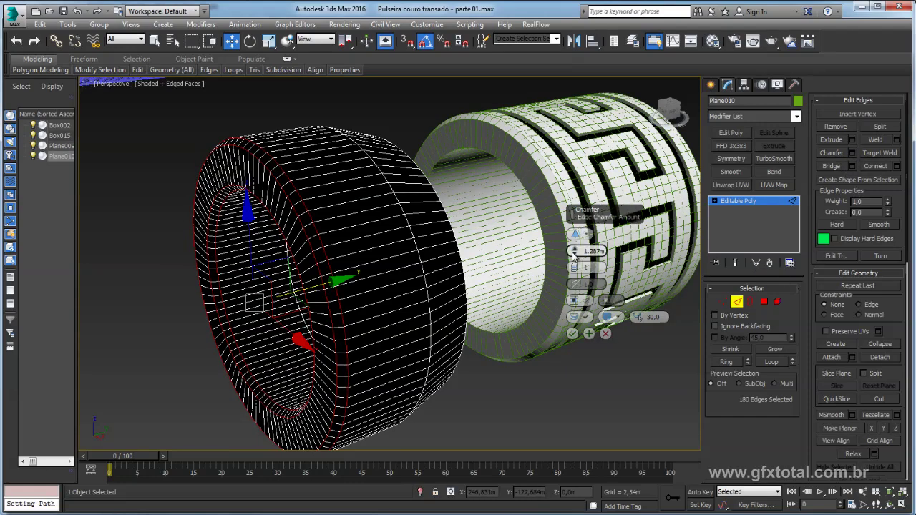
{"action": "left_click_drag", "start_coordinate": [576, 267], "coordinate": [579, 255]}
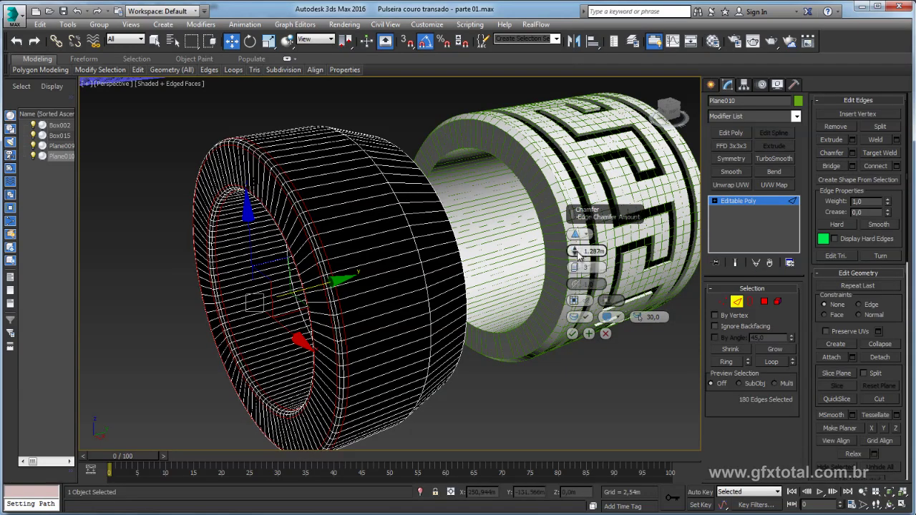
{"action": "left_click", "coordinate": [572, 334]}
Select all the washer's faces, assign them a new material ID, and return to object level
{"action": "key", "text": "ctrl+a"}
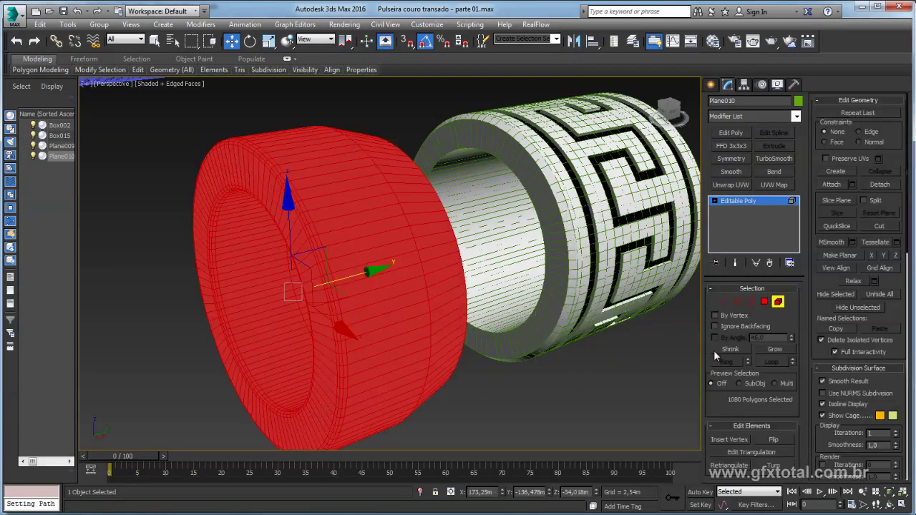
{"action": "left_click_drag", "start_coordinate": [900, 390], "coordinate": [878, 41]}
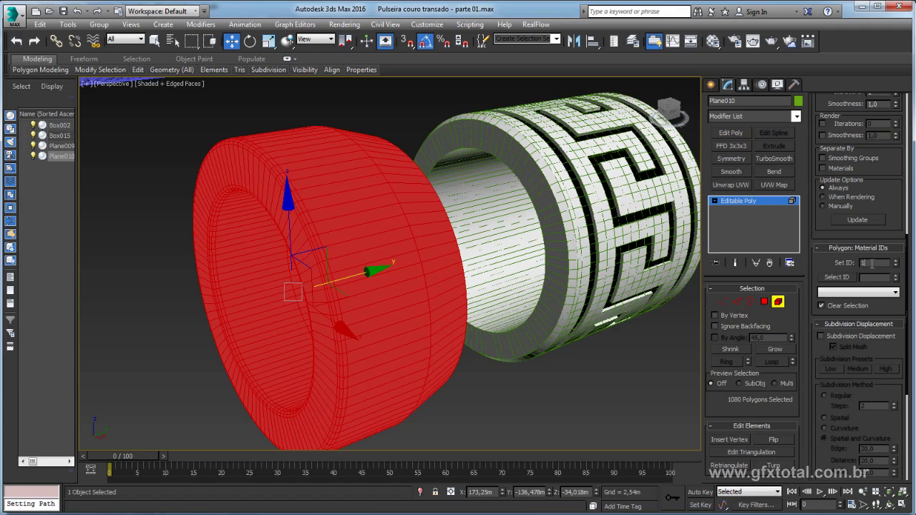
{"action": "type", "text": "2"}
{"action": "key", "text": "Return"}
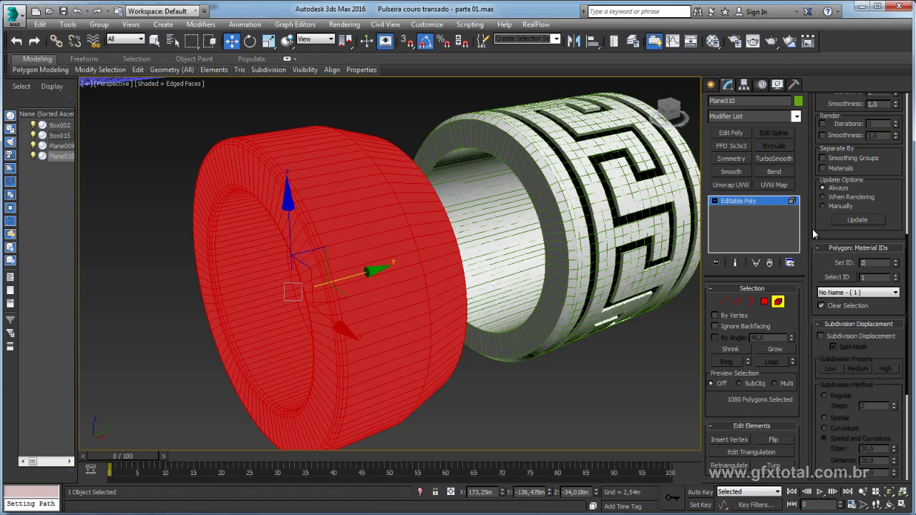
{"action": "left_click", "coordinate": [744, 201]}
{"action": "scroll", "coordinate": [588, 272], "scroll_direction": "down", "scroll_amount": 5}
{"action": "mouse_move", "coordinate": [589, 272]}
{"action": "middle_mouse_down", "text": "alt"}
{"action": "mouse_move", "coordinate": [534, 284]}
{"action": "mouse_move", "coordinate": [543, 236]}
{"action": "middle_mouse_up", "text": "alt"}
{"action": "scroll", "coordinate": [536, 249], "scroll_direction": "up", "scroll_amount": 3}
{"action": "scroll", "coordinate": [543, 236], "scroll_direction": "up", "scroll_amount": 3}
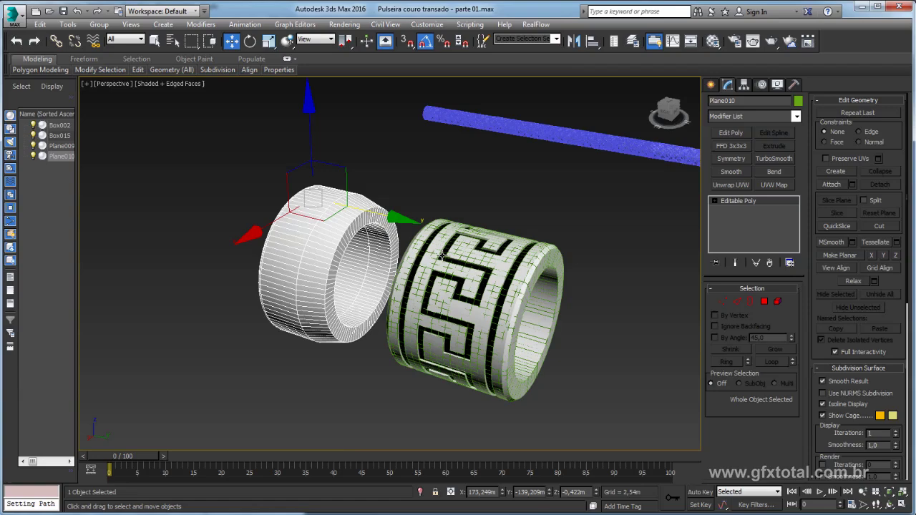
{"action": "mouse_move", "coordinate": [446, 259]}
{"action": "middle_mouse_down", "text": "alt"}
{"action": "mouse_move", "coordinate": [420, 281]}
{"action": "mouse_move", "coordinate": [411, 272]}
{"action": "middle_mouse_up", "text": "alt"}
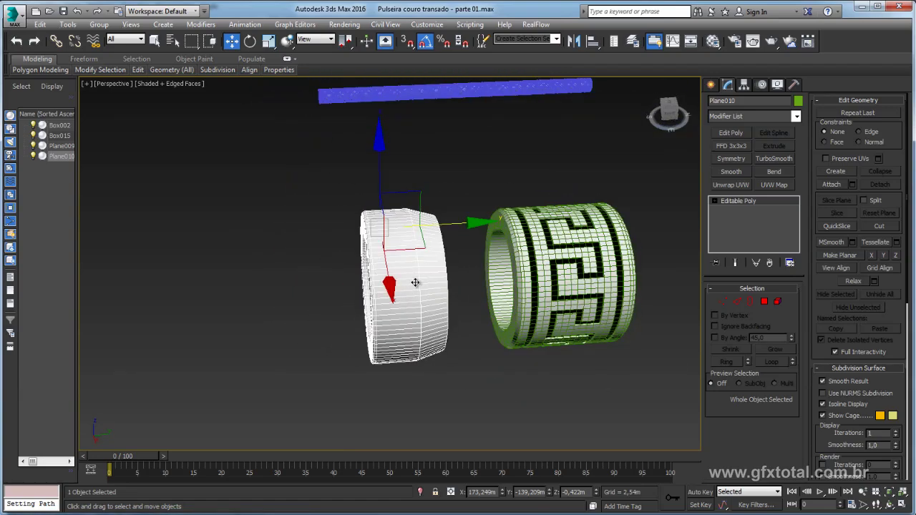
Select the tire's inner rim polygons and Shift-drag them out as a separate object, Object001
{"action": "scroll", "coordinate": [422, 276], "scroll_direction": "up", "scroll_amount": 2}
{"action": "scroll", "coordinate": [425, 285], "scroll_direction": "up", "scroll_amount": 3}
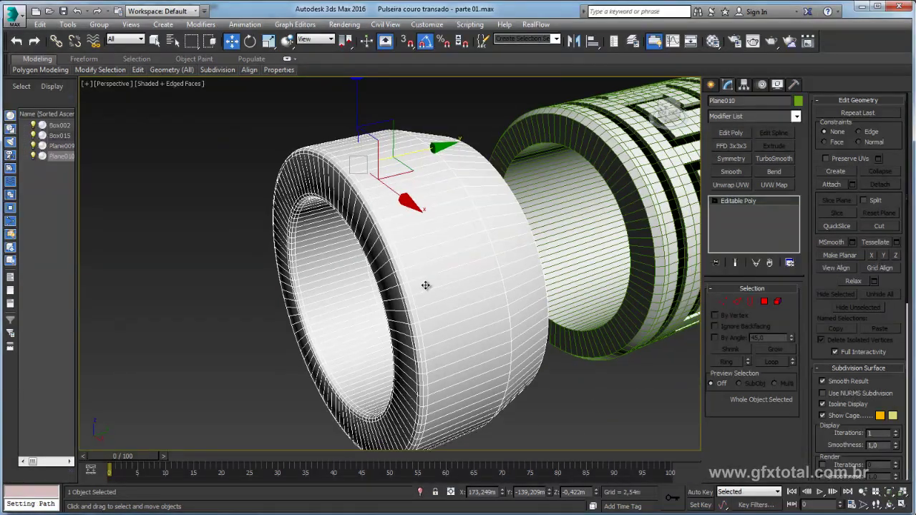
{"action": "left_click", "coordinate": [738, 301]}
{"action": "left_click", "coordinate": [383, 280]}
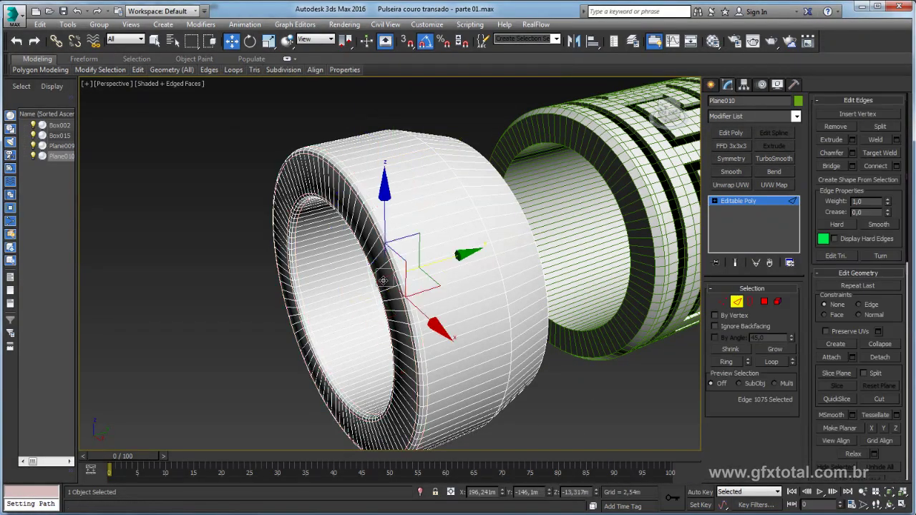
{"action": "left_click", "coordinate": [726, 361]}
{"action": "left_click", "coordinate": [764, 301], "text": "ctrl"}
{"action": "middle_click_drag", "start_coordinate": [556, 290], "coordinate": [445, 296], "text": "alt"}
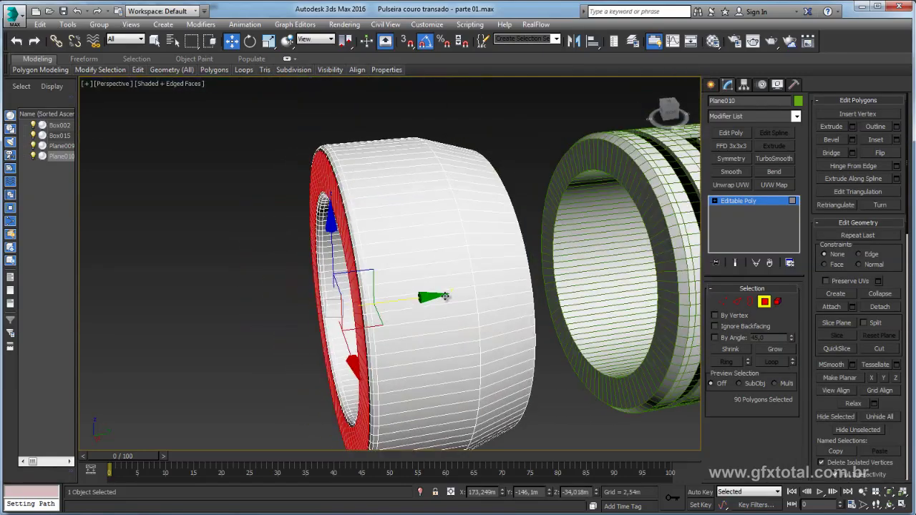
{"action": "left_click_drag", "start_coordinate": [445, 297], "coordinate": [130, 324], "text": "shift"}
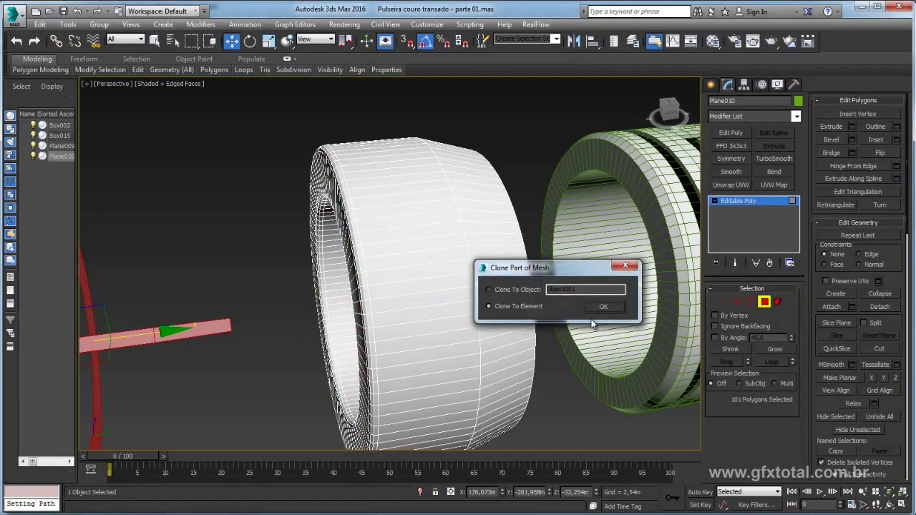
{"action": "left_click", "coordinate": [501, 291]}
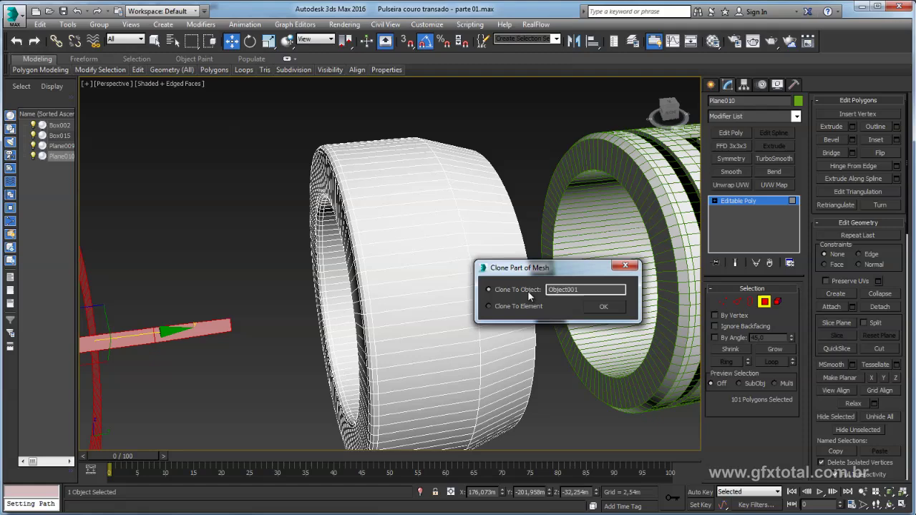
{"action": "left_click", "coordinate": [603, 308]}
Leave face editing on the tire and select the new Object001 ring
{"action": "left_click", "coordinate": [757, 200]}
{"action": "middle_click_drag", "start_coordinate": [429, 257], "coordinate": [570, 251], "text": "alt"}
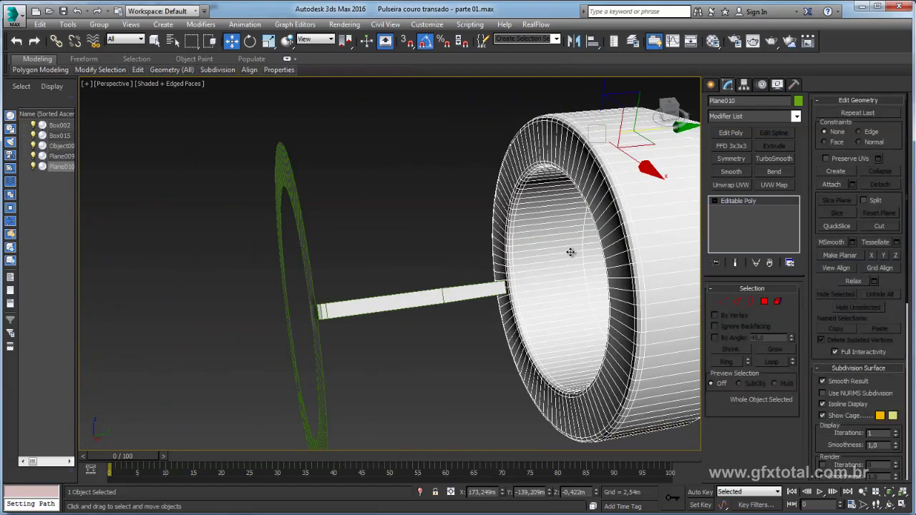
{"action": "left_click", "coordinate": [764, 301]}
{"action": "left_click", "coordinate": [750, 201]}
{"action": "left_click", "coordinate": [440, 296]}
Delete Object001's leftover stick faces and the stray face, leaving a flat ring
{"action": "left_click", "coordinate": [764, 301]}
{"action": "left_click_drag", "start_coordinate": [454, 234], "coordinate": [399, 334]}
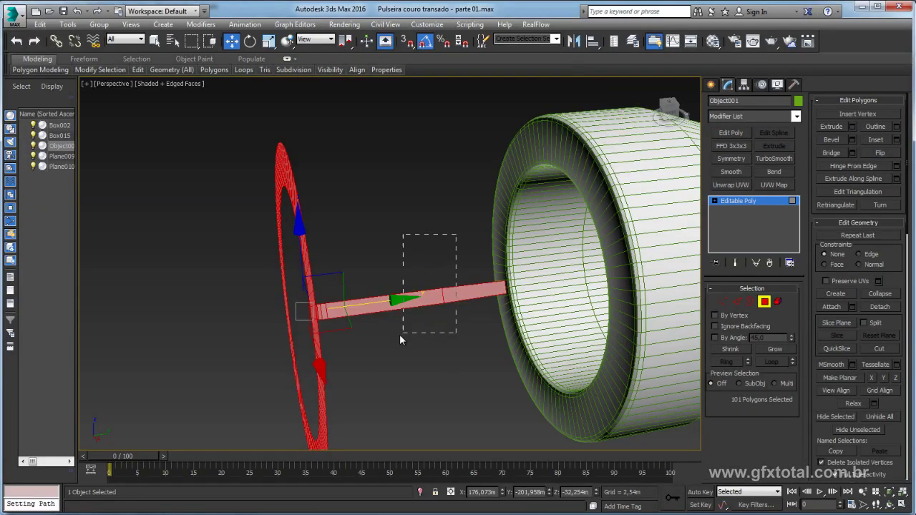
{"action": "key", "text": "Delete"}
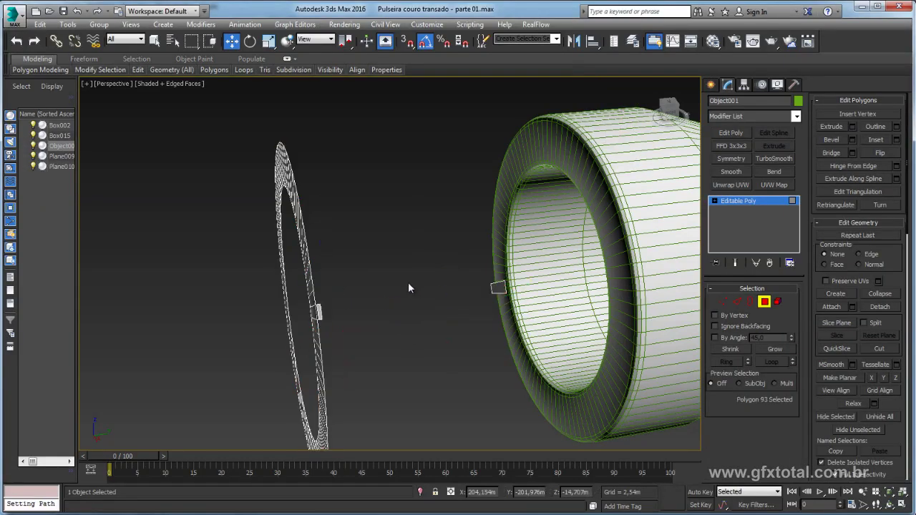
{"action": "left_click_drag", "start_coordinate": [505, 274], "coordinate": [439, 309]}
{"action": "key", "text": "Delete"}
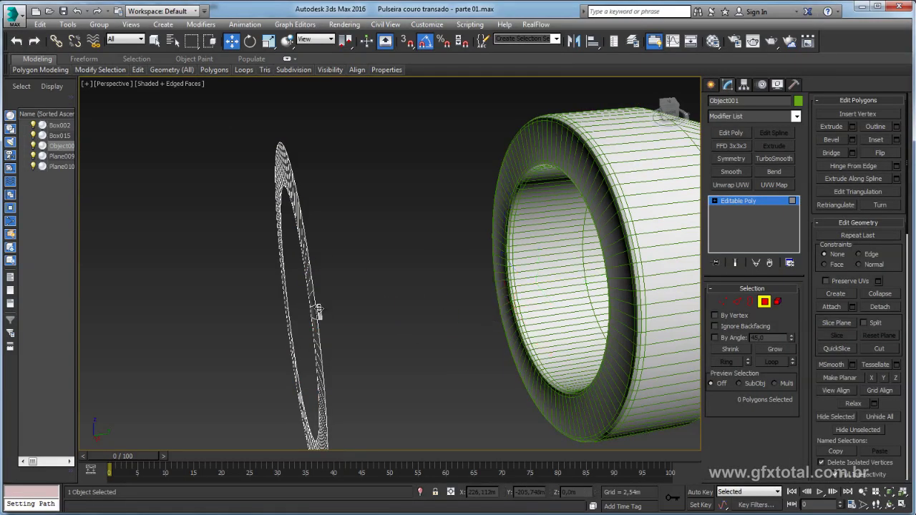
{"action": "mouse_move", "coordinate": [394, 304]}
{"action": "middle_mouse_down", "text": "alt"}
{"action": "mouse_move", "coordinate": [439, 305]}
{"action": "mouse_move", "coordinate": [305, 318]}
{"action": "middle_mouse_up", "text": "alt"}
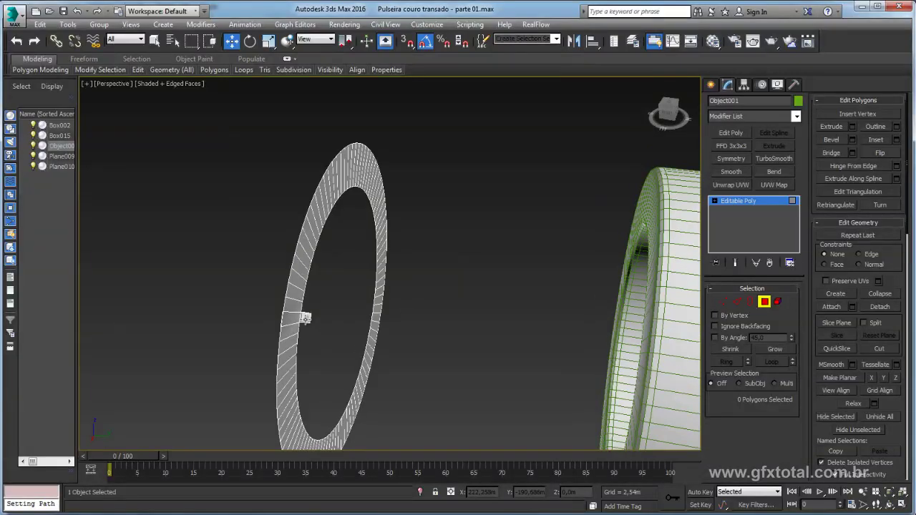
{"action": "left_click", "coordinate": [307, 322]}
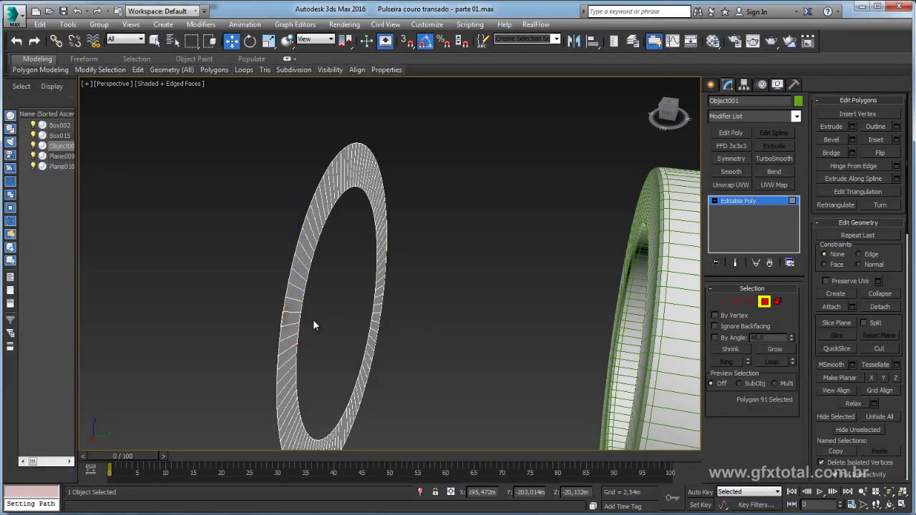
{"action": "middle_click_drag", "start_coordinate": [315, 319], "coordinate": [477, 322], "text": "alt"}
Select the flat ring's border loop and scale it up slightly
{"action": "left_click", "coordinate": [764, 302]}
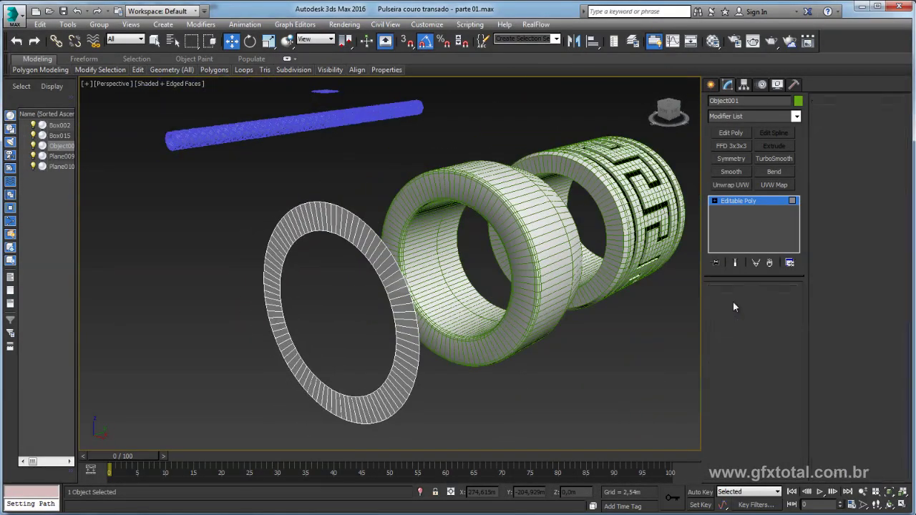
{"action": "key", "text": "3"}
{"action": "left_click", "coordinate": [266, 300]}
{"action": "key", "text": "r"}
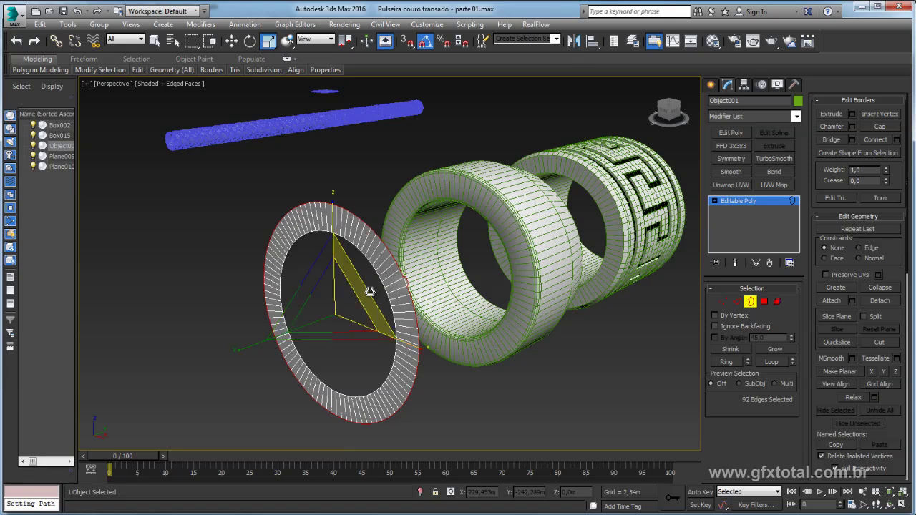
{"action": "left_click_drag", "start_coordinate": [369, 292], "coordinate": [372, 291]}
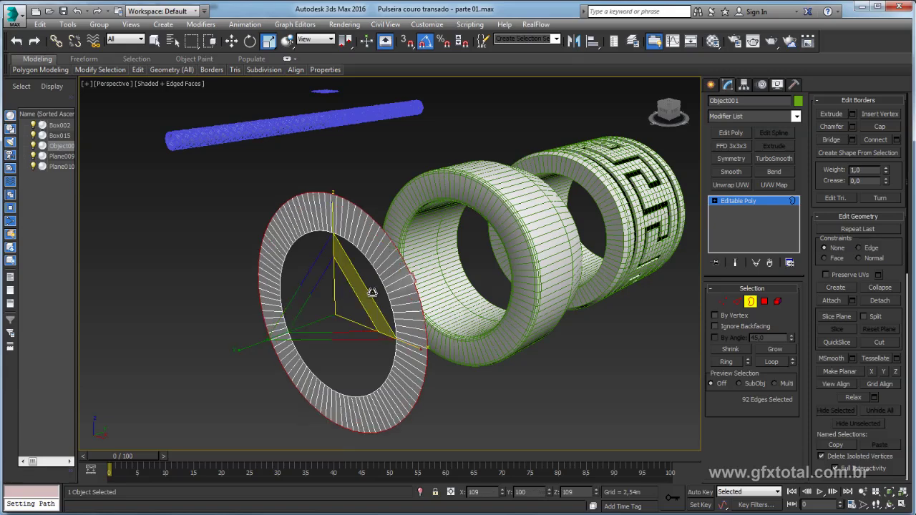
{"action": "left_click", "coordinate": [764, 302]}
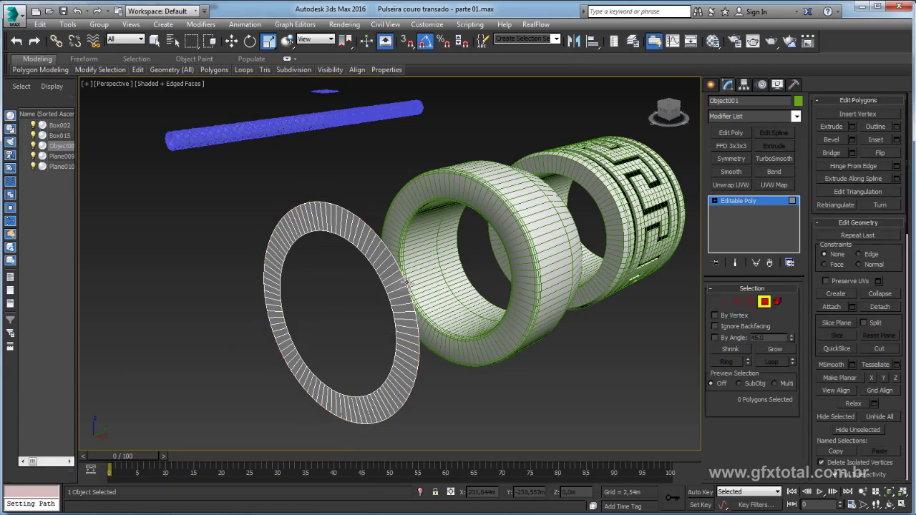
Scale Object001's outer border up and move it along Y to thicken the washer
{"action": "left_click", "coordinate": [749, 302]}
{"action": "left_click", "coordinate": [392, 271]}
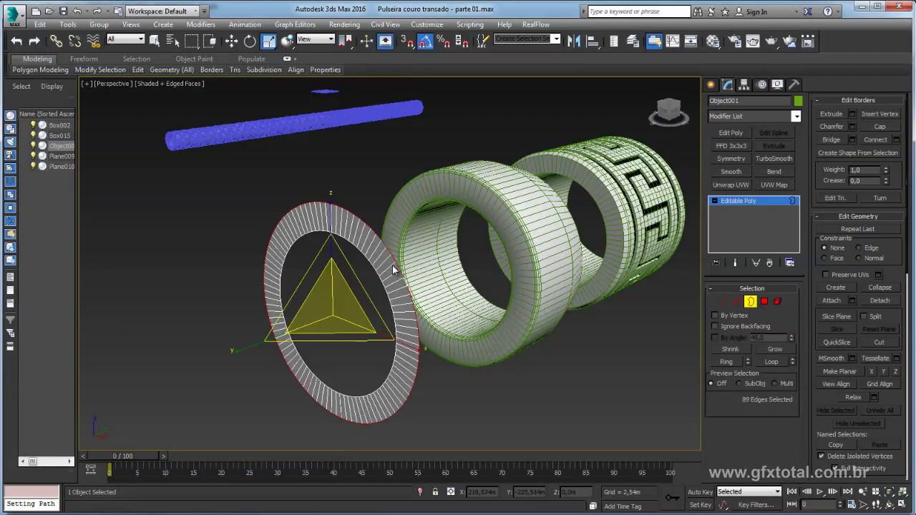
{"action": "left_click_drag", "start_coordinate": [366, 293], "coordinate": [399, 304]}
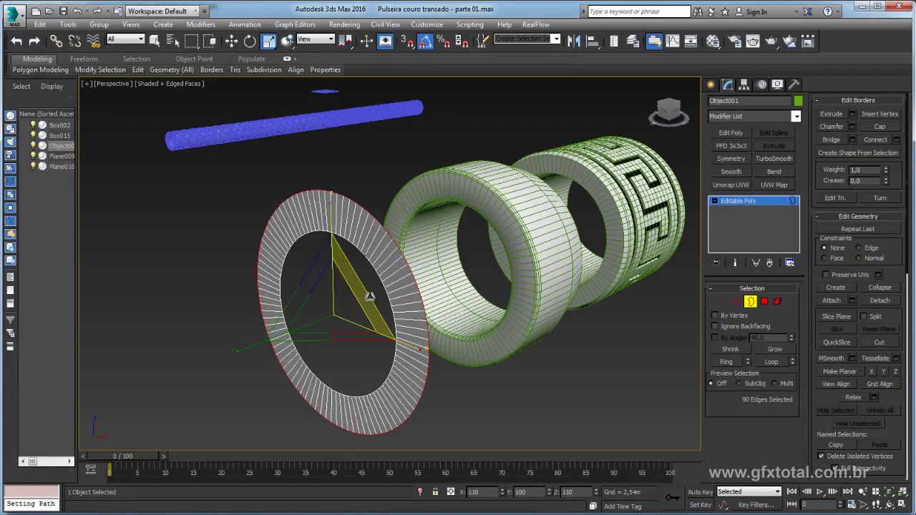
{"action": "middle_click_drag", "start_coordinate": [399, 304], "coordinate": [412, 314], "text": "alt"}
{"action": "key", "text": "w"}
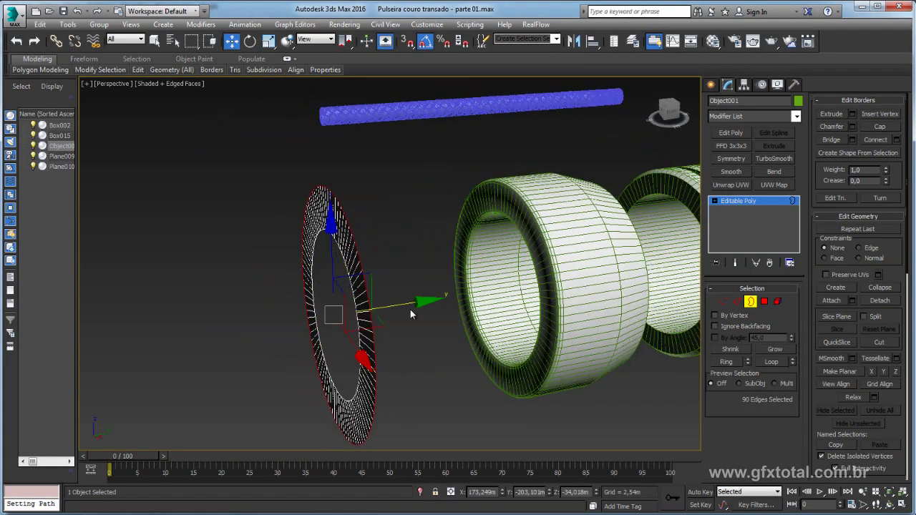
{"action": "left_click_drag", "start_coordinate": [396, 306], "coordinate": [415, 303], "text": "shift"}
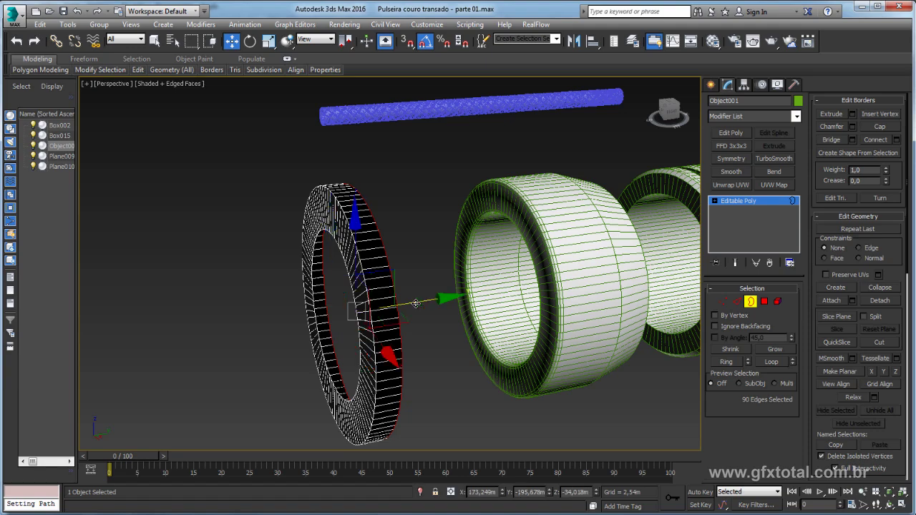
{"action": "middle_click_drag", "start_coordinate": [415, 303], "coordinate": [413, 316], "text": "alt"}
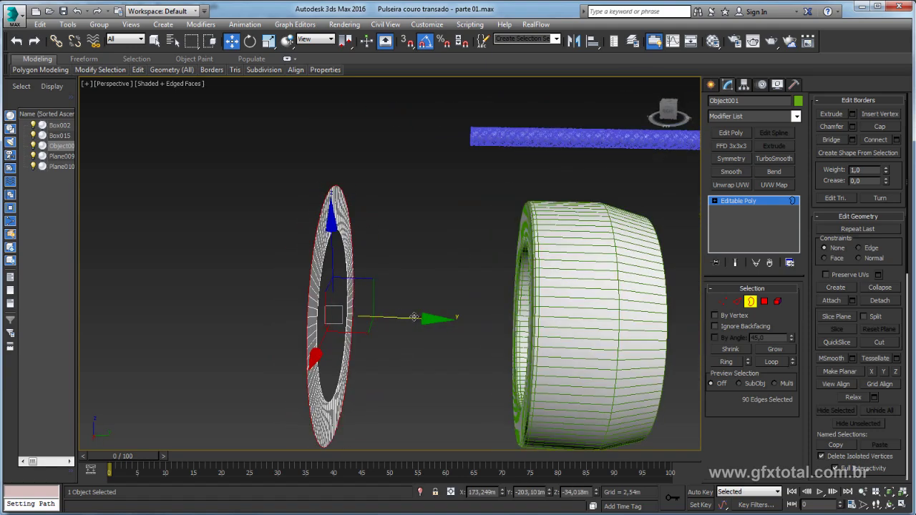
{"action": "middle_click_drag", "start_coordinate": [325, 233], "coordinate": [279, 231], "text": "alt"}
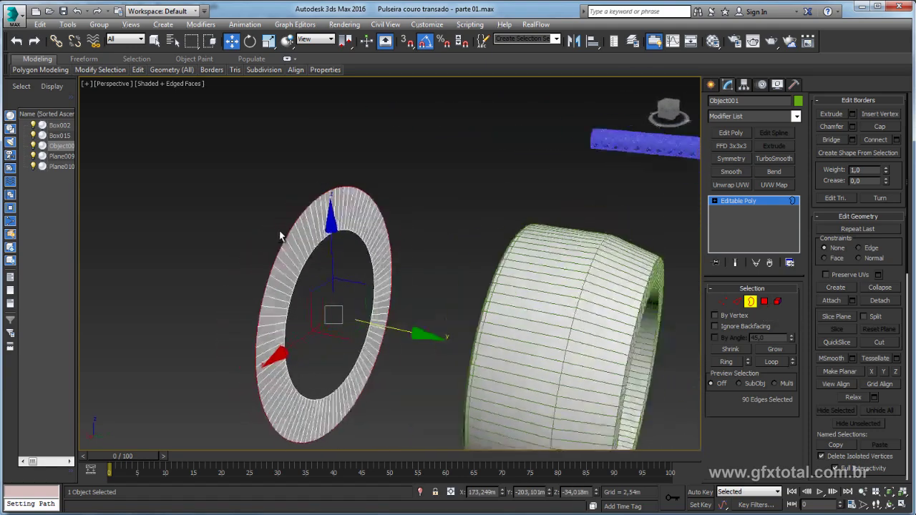
{"action": "left_click", "coordinate": [764, 301]}
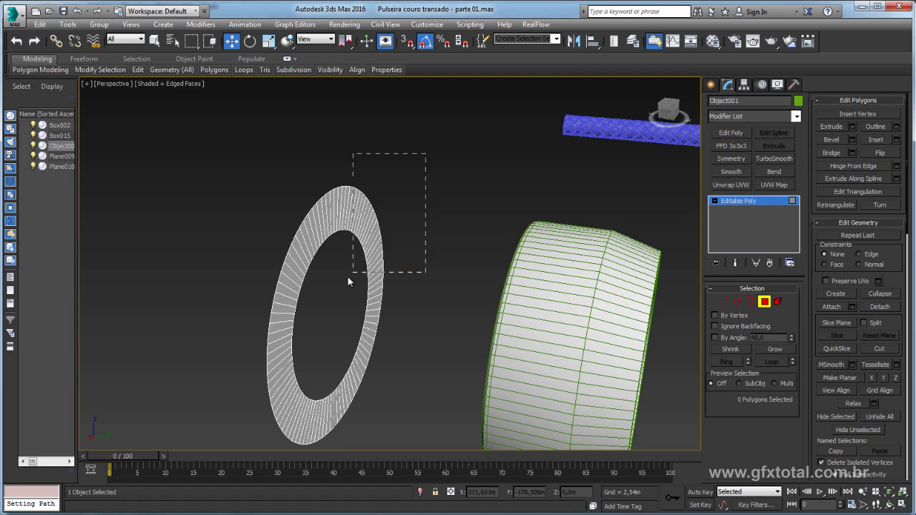
Select the whole ring element and extrude its faces about 7.6 m to build walls
{"action": "left_click_drag", "start_coordinate": [347, 281], "coordinate": [345, 279]}
{"action": "middle_click_drag", "start_coordinate": [345, 279], "coordinate": [379, 282], "text": "alt"}
{"action": "left_click", "coordinate": [778, 301]}
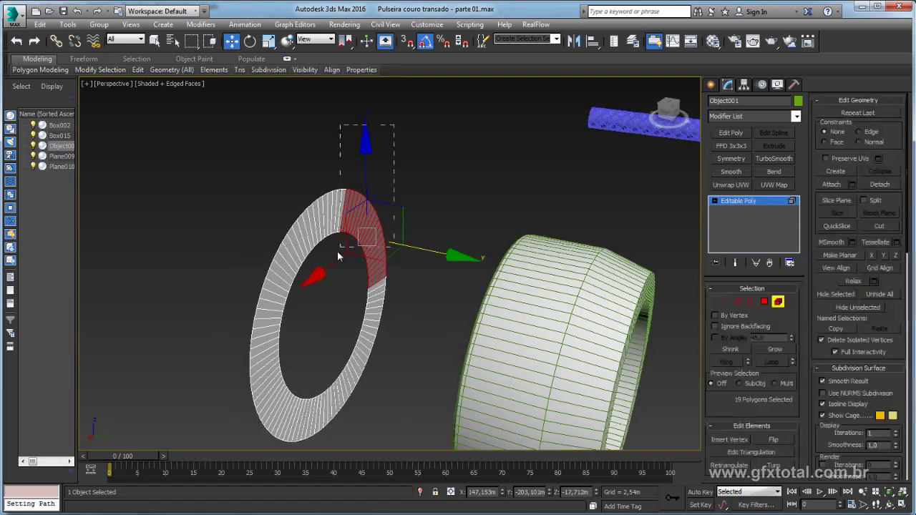
{"action": "left_click", "coordinate": [338, 256]}
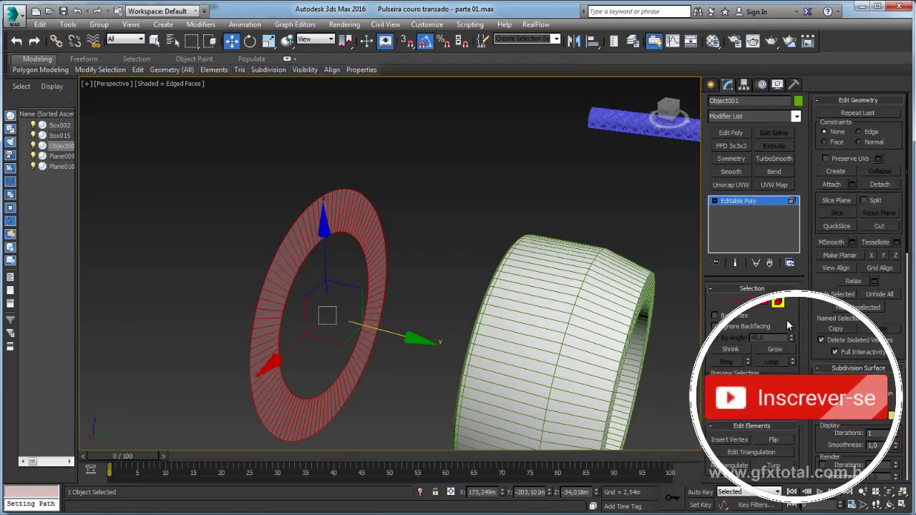
{"action": "left_click", "coordinate": [764, 302]}
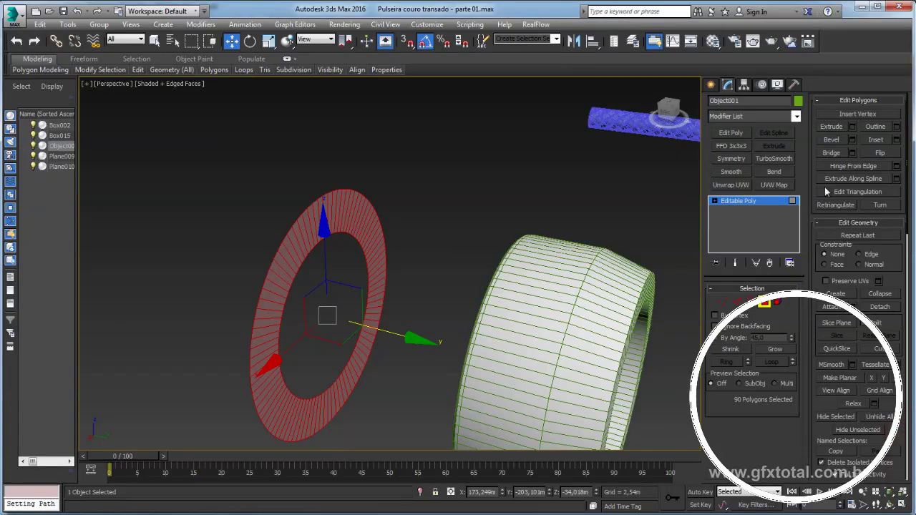
{"action": "left_click", "coordinate": [895, 126]}
{"action": "left_click_drag", "start_coordinate": [573, 250], "coordinate": [486, 10]}
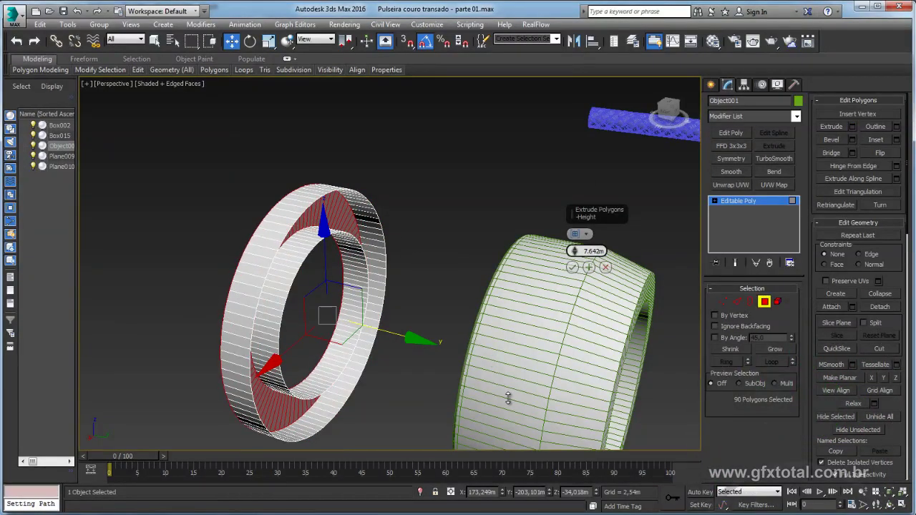
{"action": "mouse_move", "coordinate": [458, 271]}
{"action": "middle_mouse_down", "text": "alt"}
{"action": "mouse_move", "coordinate": [429, 249]}
{"action": "mouse_move", "coordinate": [434, 240]}
{"action": "middle_mouse_up", "text": "alt"}
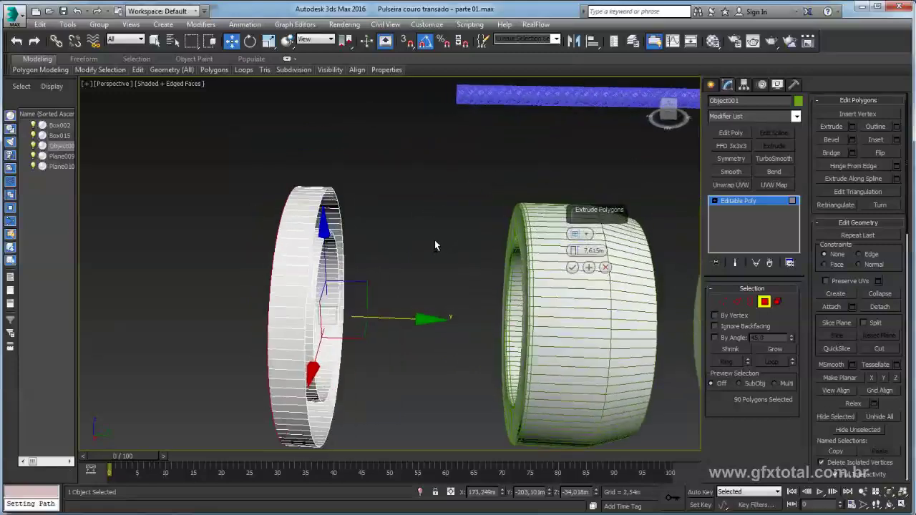
{"action": "left_click_drag", "start_coordinate": [574, 251], "coordinate": [574, 251]}
{"action": "left_click", "coordinate": [571, 267]}
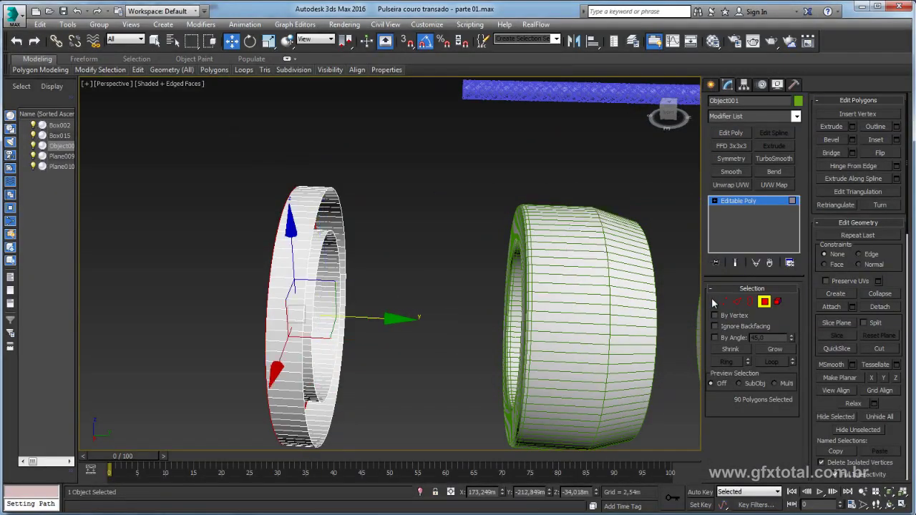
Bridge the ring's two open border loops to close the inner wall
{"action": "left_click", "coordinate": [750, 301]}
{"action": "middle_click_drag", "start_coordinate": [426, 293], "coordinate": [391, 229], "text": "alt"}
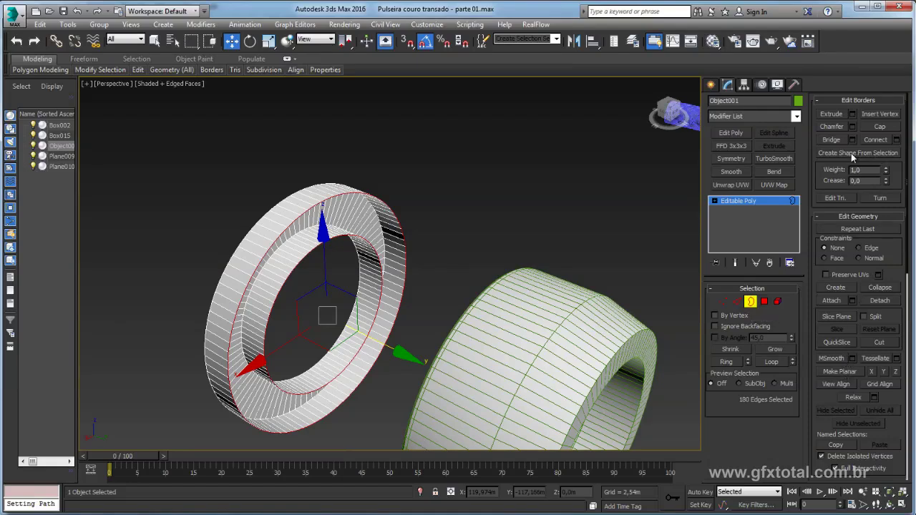
{"action": "left_click", "coordinate": [830, 140]}
Select the inner-wall edge ring as polygons and delete them to open the ring's centre
{"action": "left_click", "coordinate": [749, 301]}
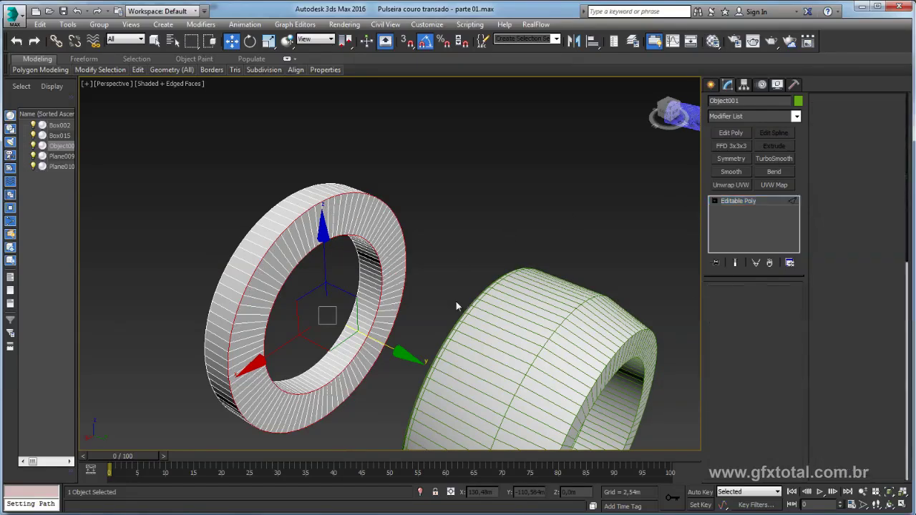
{"action": "key", "text": "2"}
{"action": "scroll", "coordinate": [337, 307], "scroll_direction": "up", "scroll_amount": 3}
{"action": "left_click", "coordinate": [381, 303]}
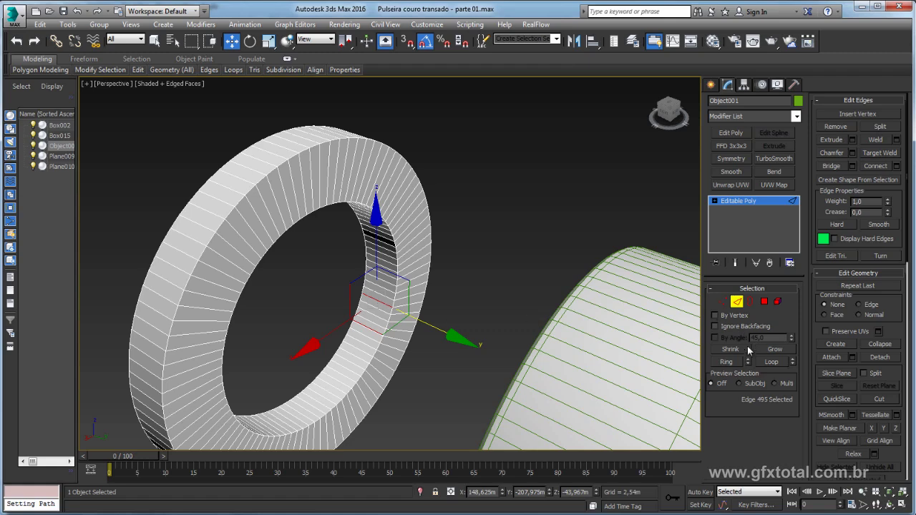
{"action": "left_click", "coordinate": [726, 362]}
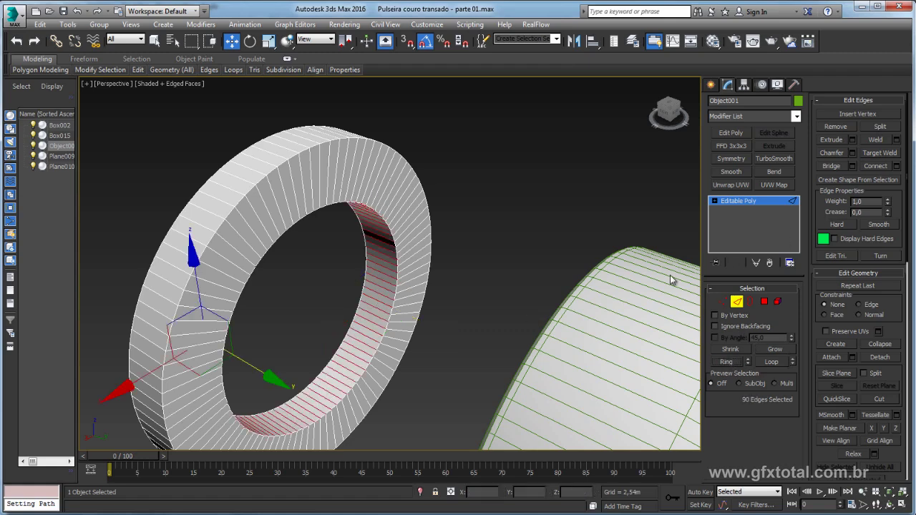
{"action": "left_click", "coordinate": [764, 301], "text": "ctrl"}
{"action": "key", "text": "Delete"}
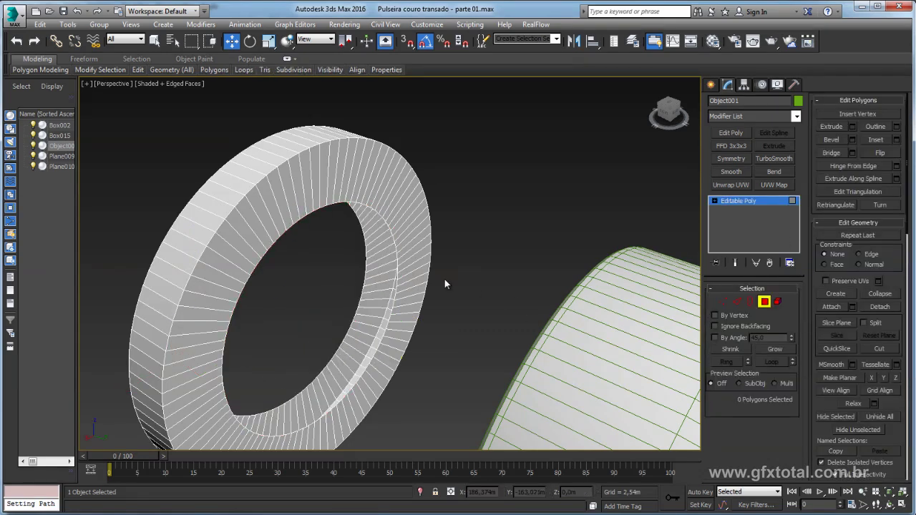
{"action": "left_click", "coordinate": [734, 199]}
{"action": "mouse_move", "coordinate": [420, 315]}
{"action": "middle_mouse_down", "text": "alt"}
{"action": "mouse_move", "coordinate": [443, 280]}
{"action": "mouse_move", "coordinate": [447, 299]}
{"action": "middle_mouse_up", "text": "alt"}
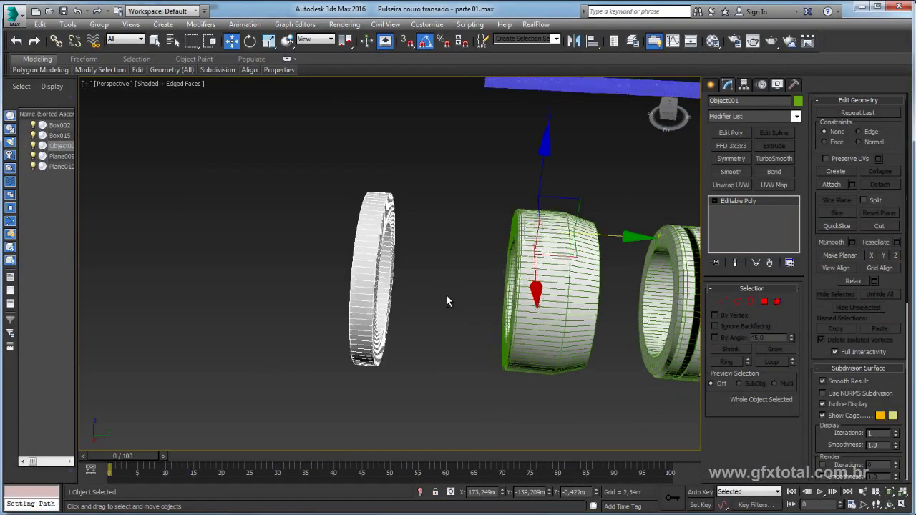
Center Object001's pivot on the washer ring using Affect Pivot Only and Center to Object
{"action": "left_click", "coordinate": [744, 84]}
{"action": "left_click", "coordinate": [751, 156]}
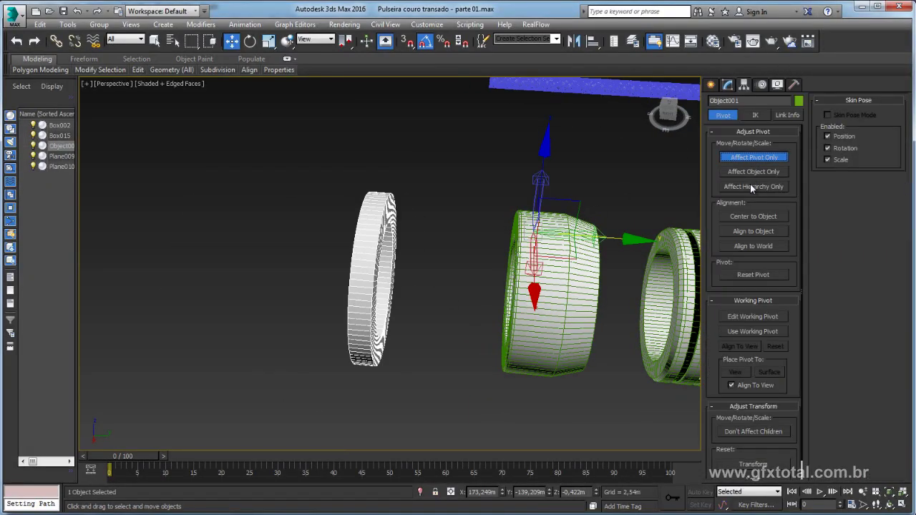
{"action": "left_click", "coordinate": [745, 218]}
{"action": "left_click", "coordinate": [750, 155]}
{"action": "mouse_move", "coordinate": [458, 253]}
{"action": "middle_mouse_down", "text": "alt"}
{"action": "mouse_move", "coordinate": [390, 293]}
{"action": "mouse_move", "coordinate": [333, 306]}
{"action": "middle_mouse_up", "text": "alt"}
Check the bracelet reference photo, then orbit to a frontal view of the ring
{"action": "scroll", "coordinate": [333, 306], "scroll_direction": "up", "scroll_amount": 3}
{"action": "scroll", "coordinate": [340, 305], "scroll_direction": "down", "scroll_amount": 5}
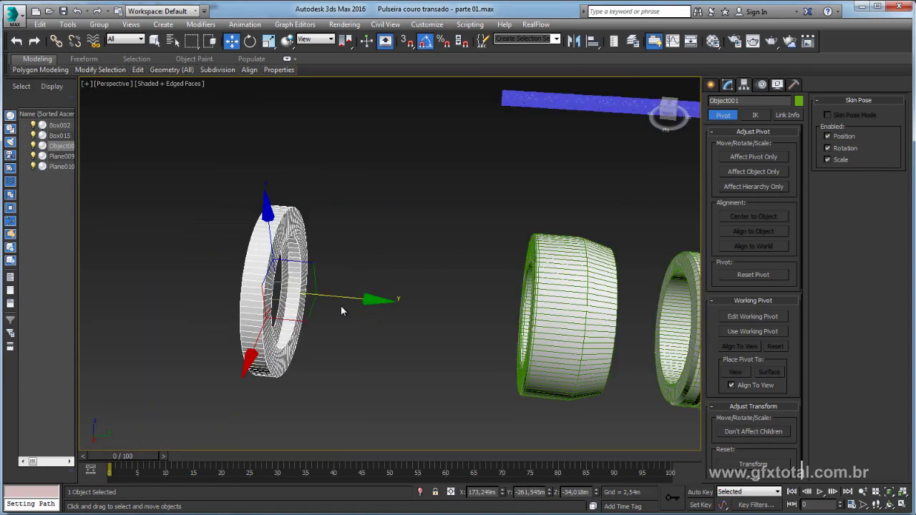
{"action": "key", "text": "alt+Tab"}
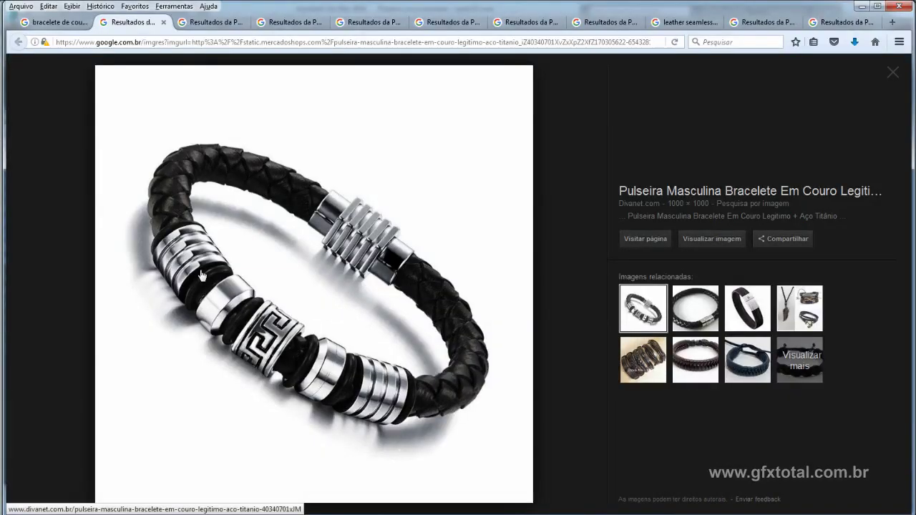
{"action": "key", "text": "alt+Tab"}
{"action": "middle_click_drag", "start_coordinate": [336, 299], "coordinate": [364, 300], "text": "alt"}
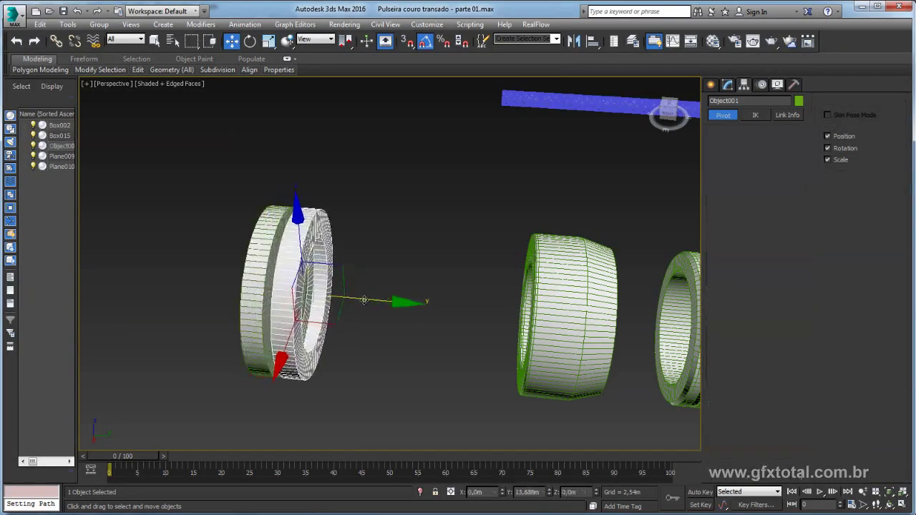
Shift-drag the ring along Y to make three copies
{"action": "left_click_drag", "start_coordinate": [365, 299], "coordinate": [368, 300]}
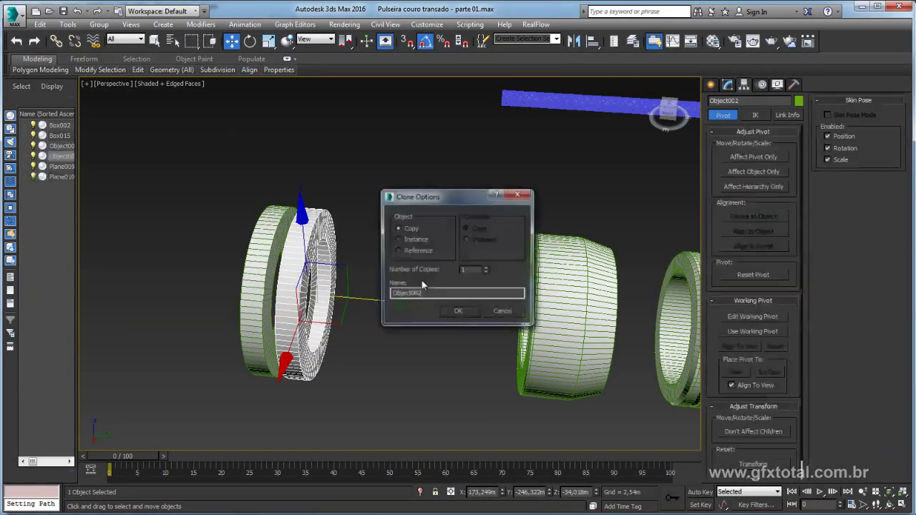
{"action": "left_click", "coordinate": [457, 312]}
{"action": "middle_click_drag", "start_coordinate": [464, 314], "coordinate": [501, 308], "text": "alt"}
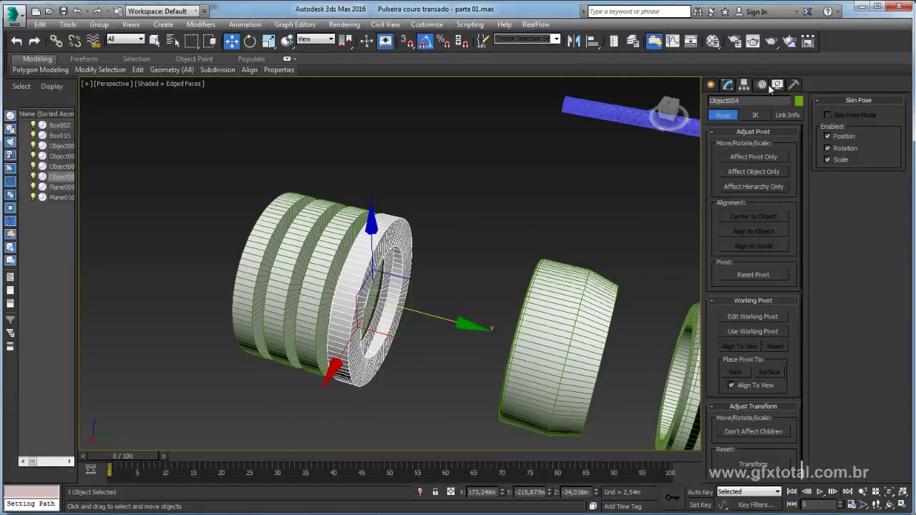
Attach the three ring copies to the original ring, forming one object
{"action": "left_click", "coordinate": [728, 85]}
{"action": "left_click", "coordinate": [832, 184]}
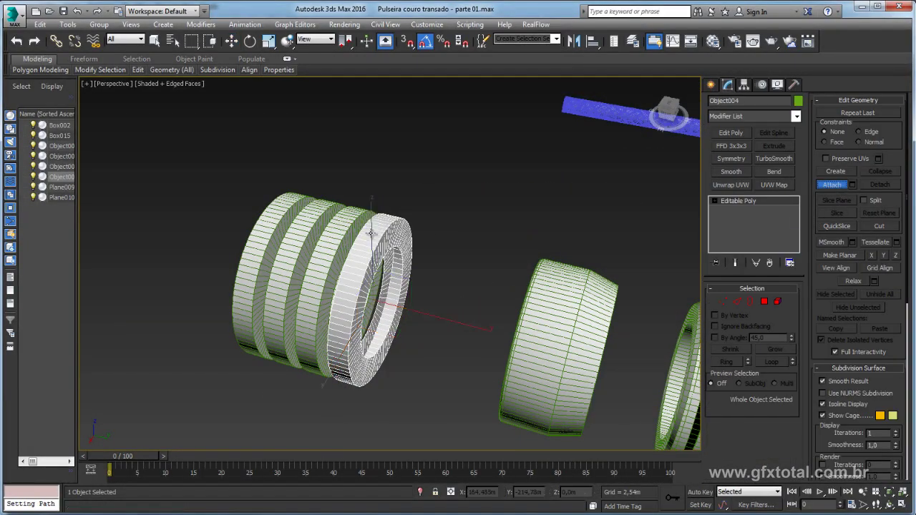
{"action": "left_click", "coordinate": [354, 235]}
{"action": "left_click", "coordinate": [318, 234]}
{"action": "left_click", "coordinate": [279, 236]}
{"action": "middle_click_drag", "start_coordinate": [349, 280], "coordinate": [769, 249], "text": "alt"}
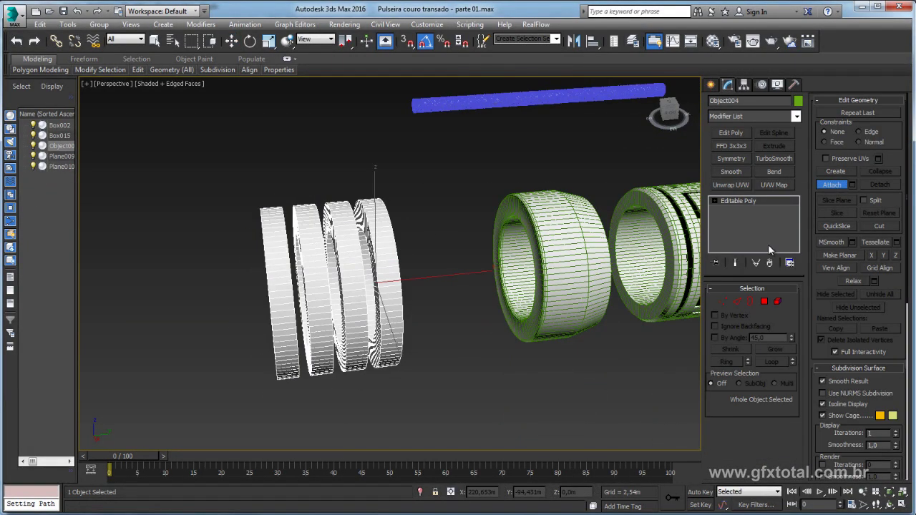
{"action": "left_click", "coordinate": [749, 302]}
Select the rings' inner open borders in Border mode
{"action": "left_click", "coordinate": [390, 315]}
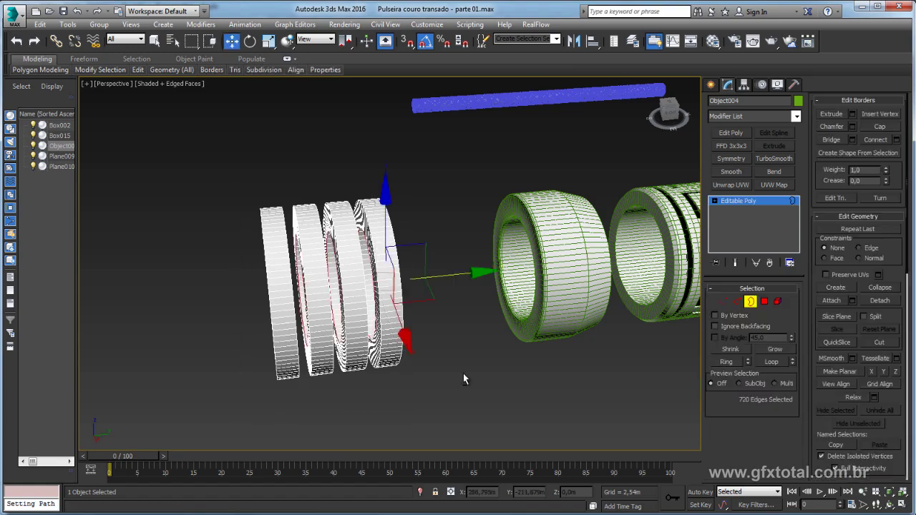
{"action": "middle_click_drag", "start_coordinate": [463, 372], "coordinate": [407, 343], "text": "alt"}
{"action": "left_click", "coordinate": [387, 306]}
{"action": "mouse_move", "coordinate": [387, 306]}
{"action": "middle_mouse_down", "text": "alt"}
{"action": "mouse_move", "coordinate": [309, 277]}
{"action": "mouse_move", "coordinate": [371, 257]}
{"action": "middle_mouse_up", "text": "alt"}
{"action": "left_click", "coordinate": [309, 278], "text": "alt"}
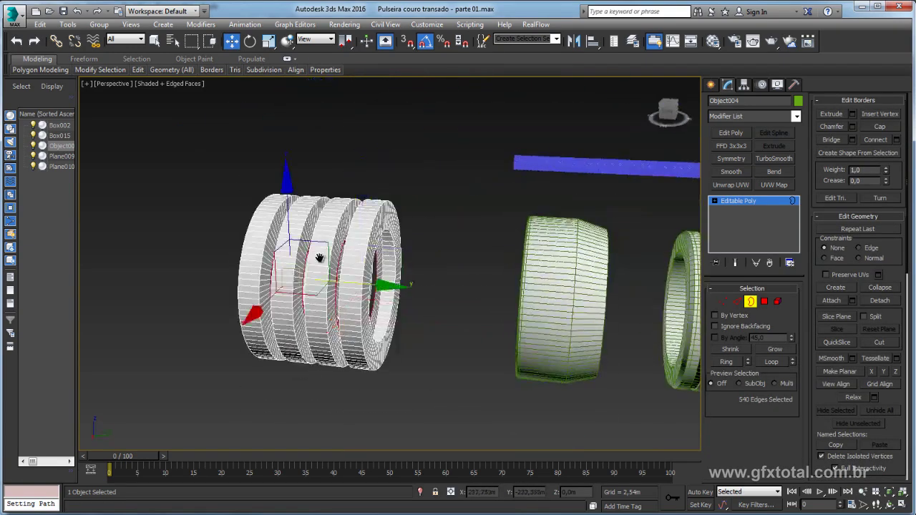
{"action": "scroll", "coordinate": [372, 258], "scroll_direction": "up", "scroll_amount": 3}
Scale the selected borders outward with R, then undo twice to adjust the selection
{"action": "key", "text": "e"}
{"action": "key", "text": "r"}
{"action": "scroll", "coordinate": [272, 258], "scroll_direction": "up", "scroll_amount": 3}
{"action": "scroll", "coordinate": [252, 258], "scroll_direction": "up", "scroll_amount": 2}
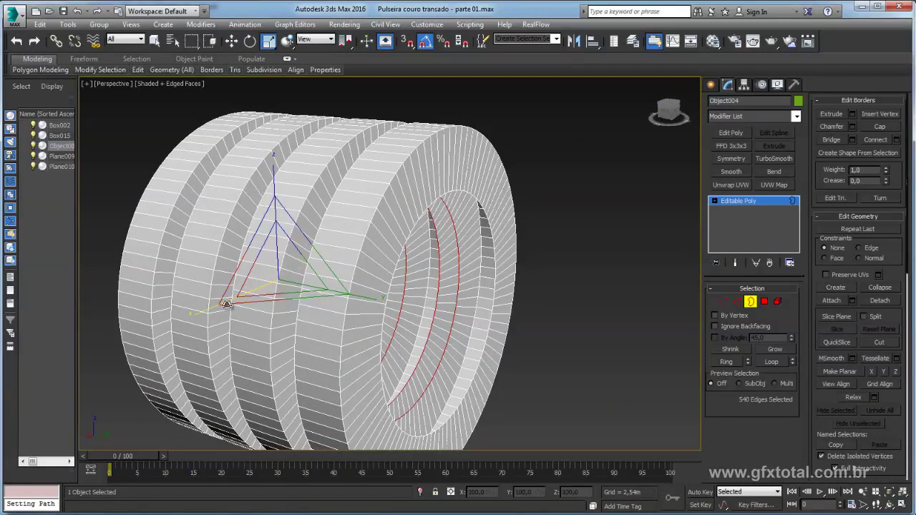
{"action": "left_click_drag", "start_coordinate": [238, 257], "coordinate": [242, 258]}
{"action": "mouse_move", "coordinate": [358, 320]}
{"action": "middle_mouse_down", "text": "alt"}
{"action": "mouse_move", "coordinate": [325, 309]}
{"action": "mouse_move", "coordinate": [353, 303]}
{"action": "mouse_move", "coordinate": [435, 245]}
{"action": "mouse_move", "coordinate": [460, 307]}
{"action": "mouse_move", "coordinate": [458, 327]}
{"action": "middle_mouse_up", "text": "alt"}
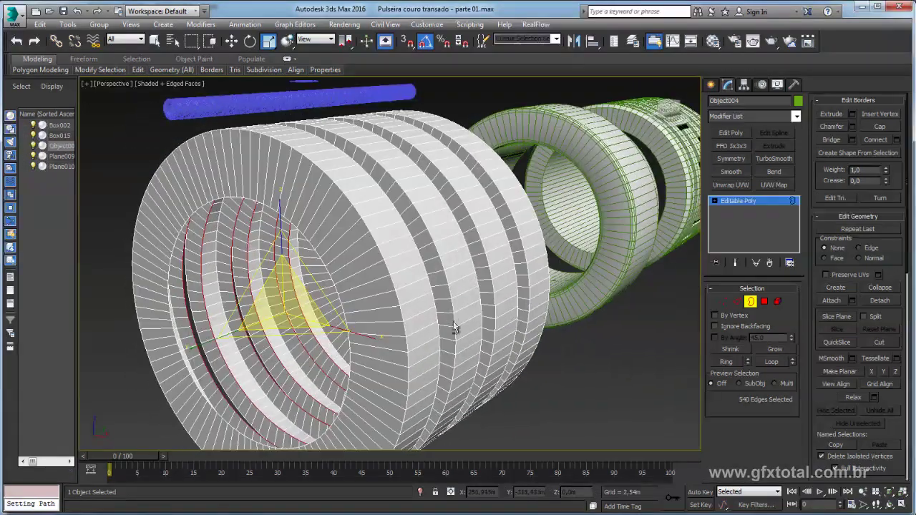
{"action": "middle_click_drag", "start_coordinate": [172, 349], "coordinate": [179, 327], "text": "alt"}
{"action": "key", "text": "ctrl+z"}
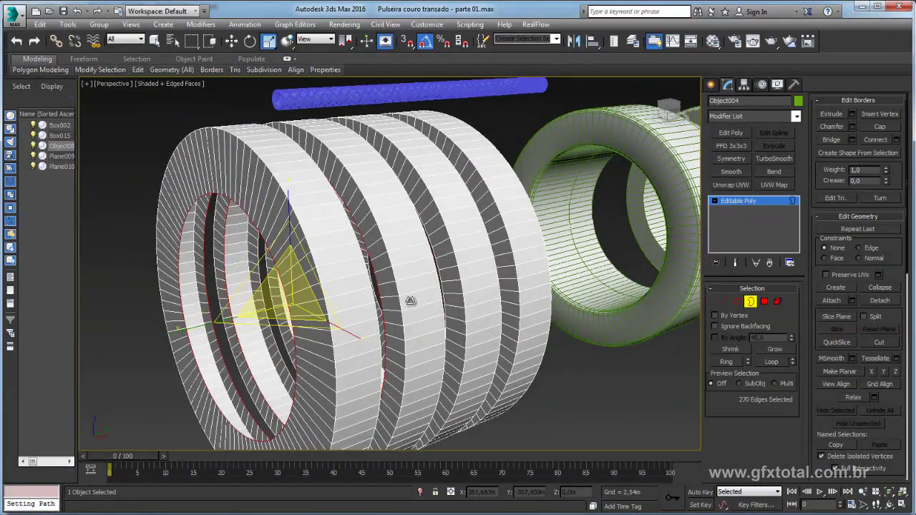
{"action": "key", "text": "ctrl+z"}
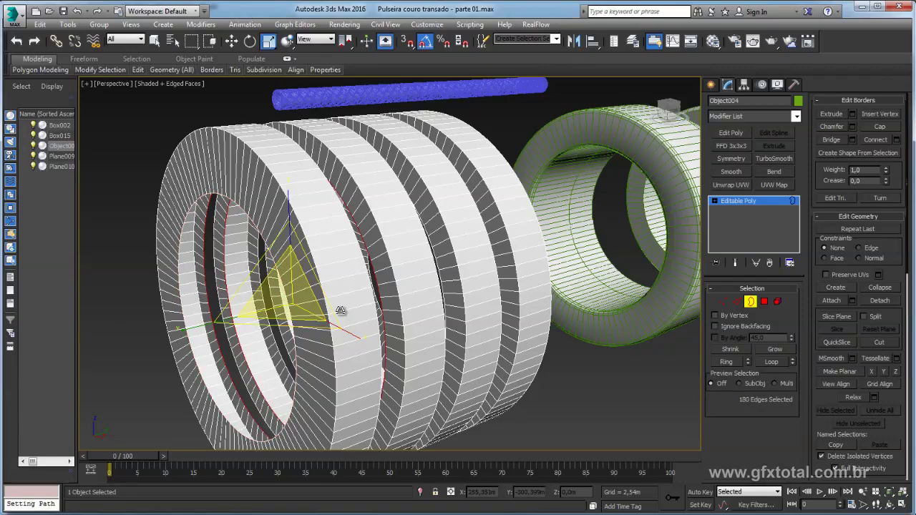
Bridge the gaps between the second and third rings and beside the fourth ring
{"action": "middle_click_drag", "start_coordinate": [487, 256], "coordinate": [455, 264], "text": "alt"}
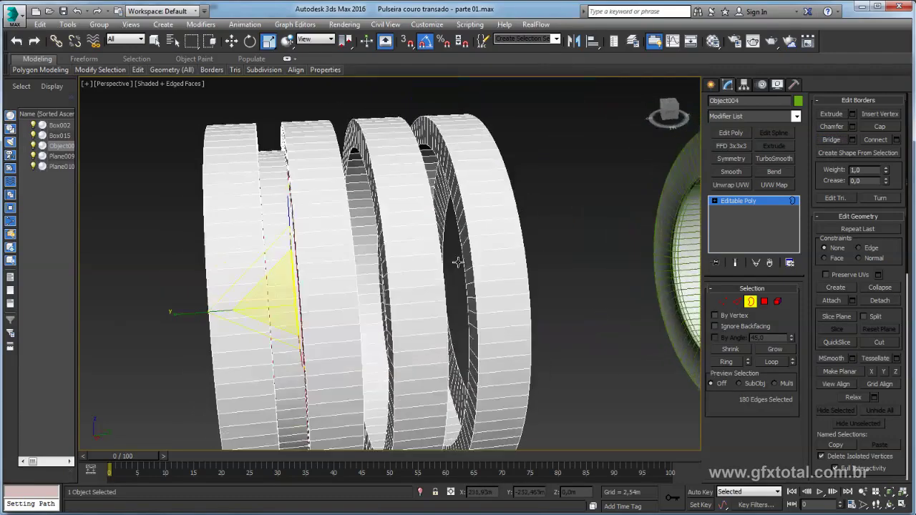
{"action": "middle_click_drag", "start_coordinate": [361, 131], "coordinate": [340, 108], "text": "alt"}
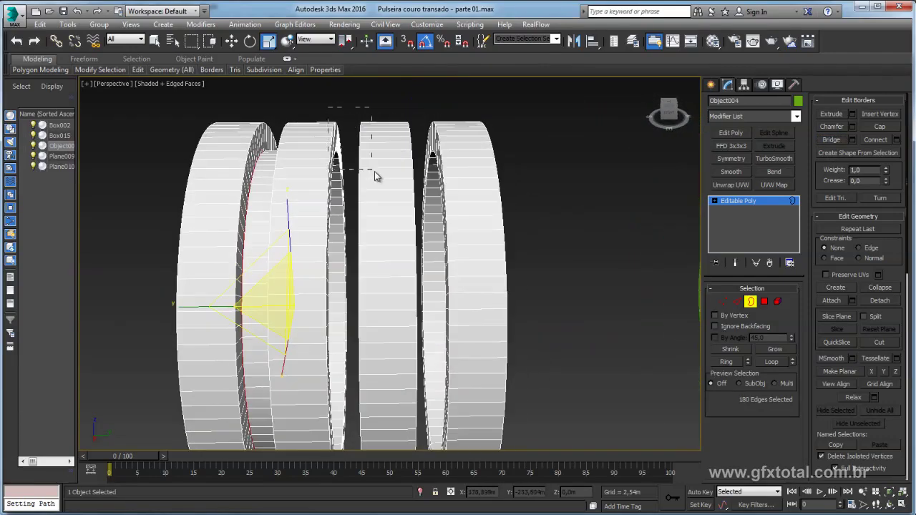
{"action": "left_click_drag", "start_coordinate": [374, 172], "coordinate": [375, 172]}
{"action": "left_click", "coordinate": [831, 139]}
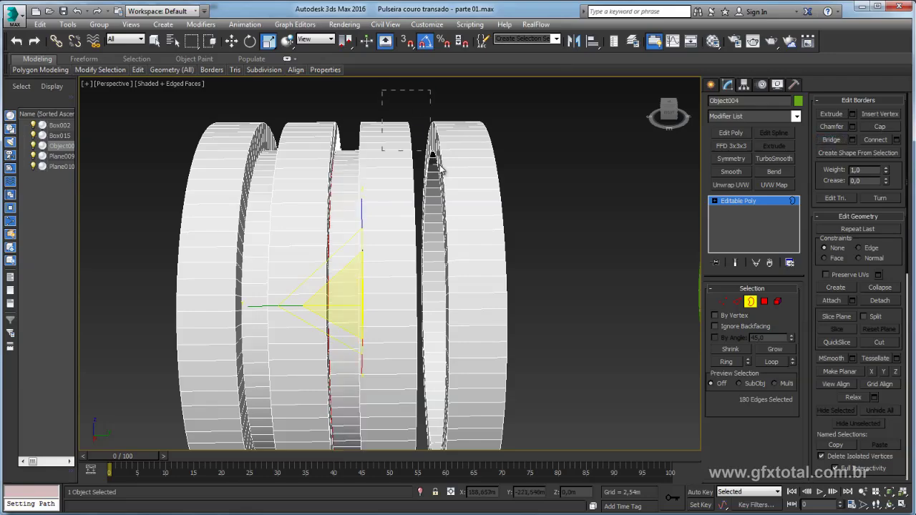
{"action": "left_click_drag", "start_coordinate": [432, 152], "coordinate": [432, 152]}
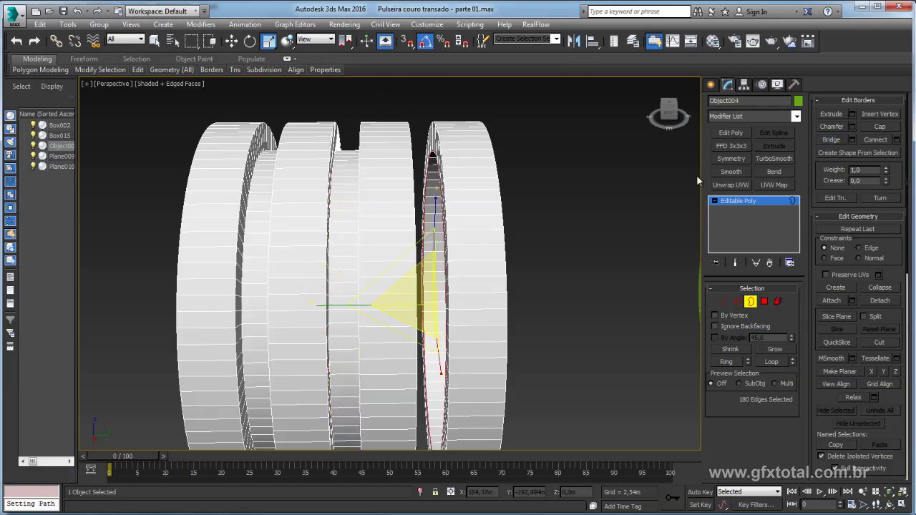
{"action": "left_click", "coordinate": [832, 138]}
Bridge the front inner border closed
{"action": "mouse_move", "coordinate": [569, 173]}
{"action": "middle_mouse_down", "text": "alt"}
{"action": "mouse_move", "coordinate": [562, 194]}
{"action": "mouse_move", "coordinate": [534, 174]}
{"action": "mouse_move", "coordinate": [527, 126]}
{"action": "middle_mouse_up", "text": "alt"}
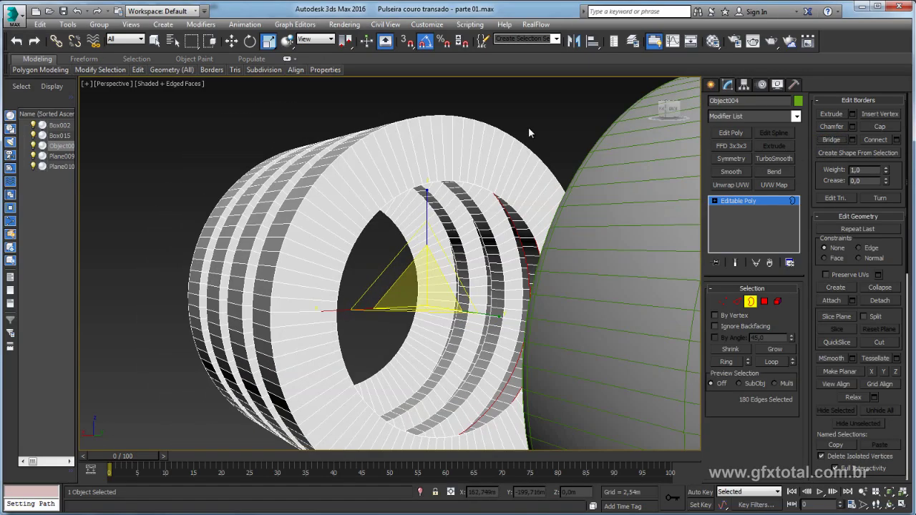
{"action": "left_click_drag", "start_coordinate": [375, 263], "coordinate": [375, 263]}
{"action": "left_click", "coordinate": [832, 140]}
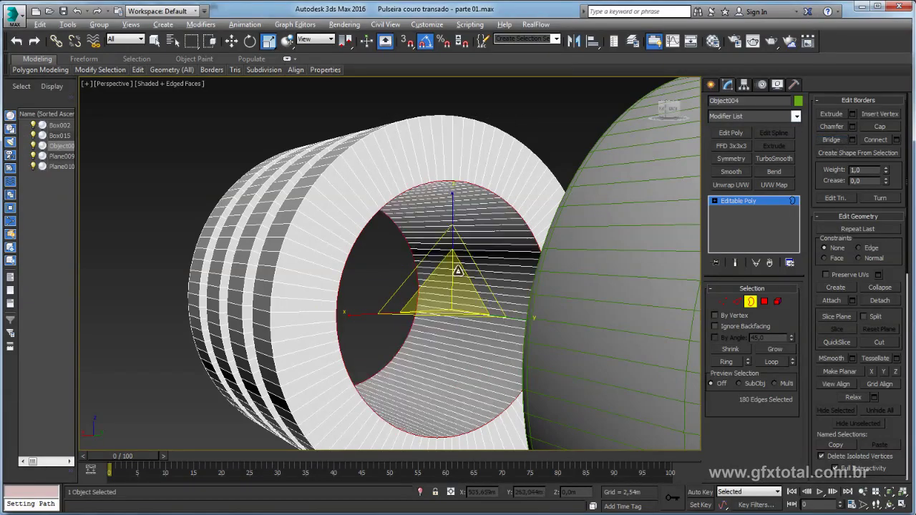
{"action": "mouse_move", "coordinate": [472, 279]}
{"action": "middle_mouse_down", "text": "alt"}
{"action": "mouse_move", "coordinate": [485, 272]}
{"action": "mouse_move", "coordinate": [579, 287]}
{"action": "mouse_move", "coordinate": [554, 300]}
{"action": "middle_mouse_up", "text": "alt"}
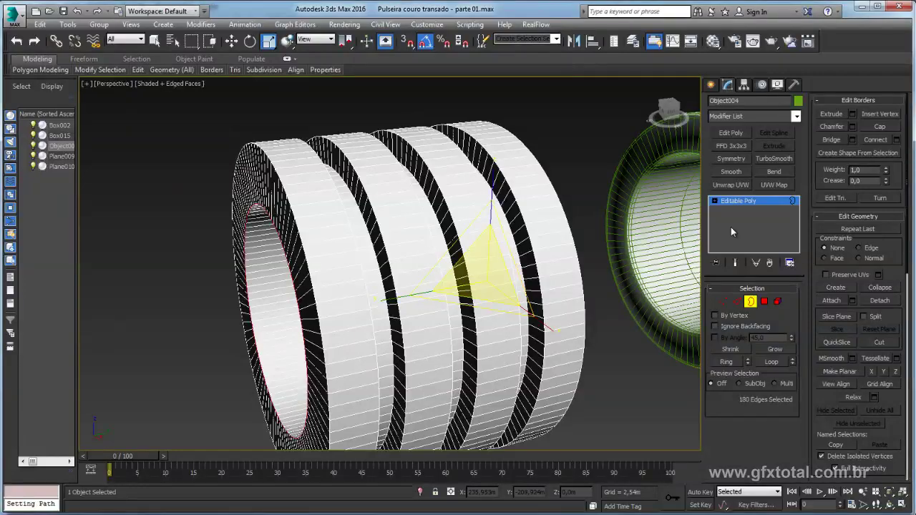
Select all the rings' edge loops in Edge mode using Ring and then Loop
{"action": "left_click", "coordinate": [737, 301]}
{"action": "scroll", "coordinate": [284, 249], "scroll_direction": "up", "scroll_amount": 2}
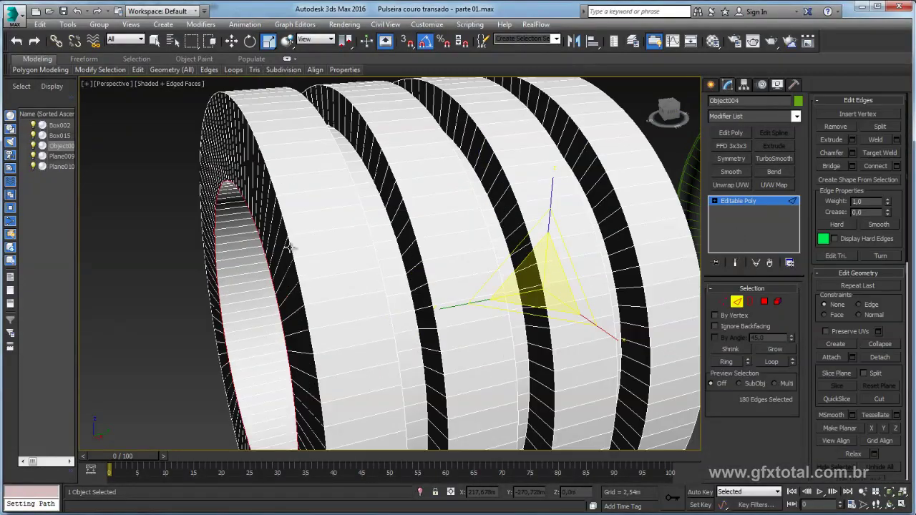
{"action": "left_click", "coordinate": [289, 246]}
{"action": "left_click", "coordinate": [725, 361]}
{"action": "mouse_move", "coordinate": [462, 282]}
{"action": "middle_mouse_down", "text": "alt"}
{"action": "mouse_move", "coordinate": [394, 293]}
{"action": "mouse_move", "coordinate": [609, 245]}
{"action": "middle_mouse_up", "text": "alt"}
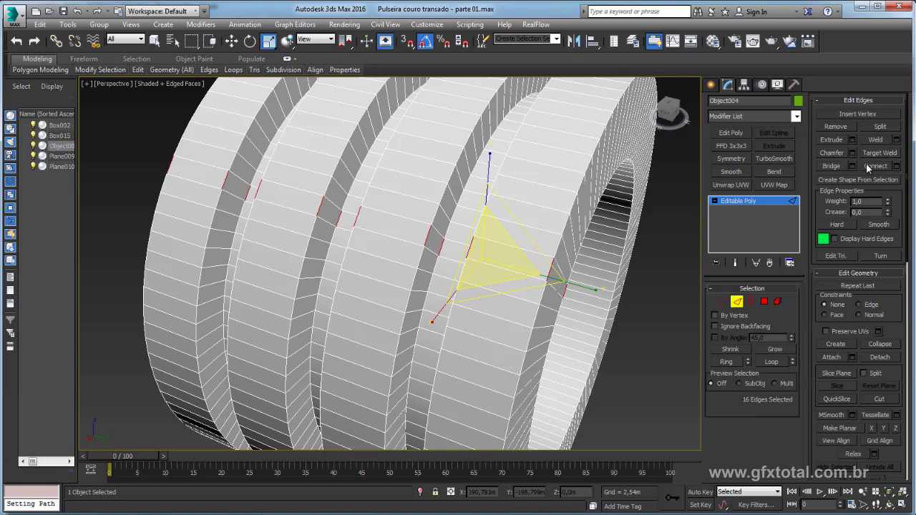
{"action": "left_click", "coordinate": [770, 361]}
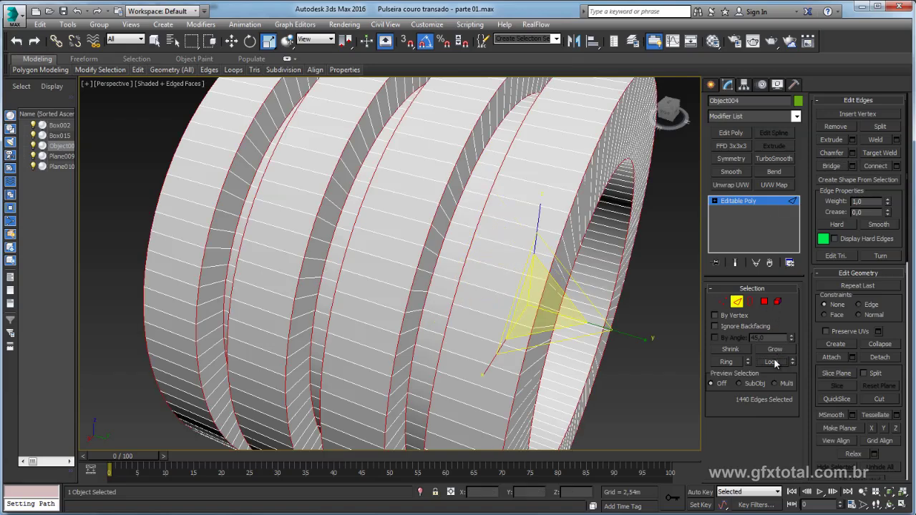
Chamfer the selected 1440 edges with a small amount, then exit Edge mode and deselect
{"action": "left_click", "coordinate": [851, 152]}
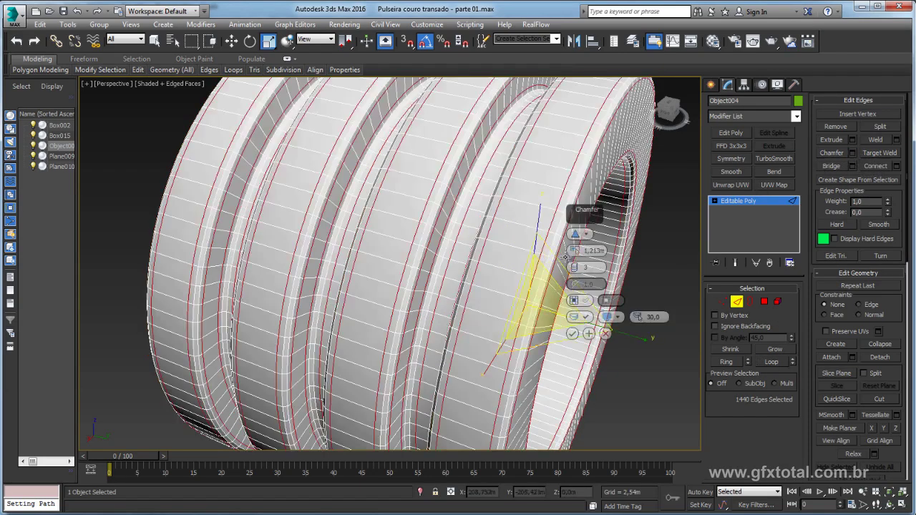
{"action": "left_click_drag", "start_coordinate": [573, 251], "coordinate": [580, 367]}
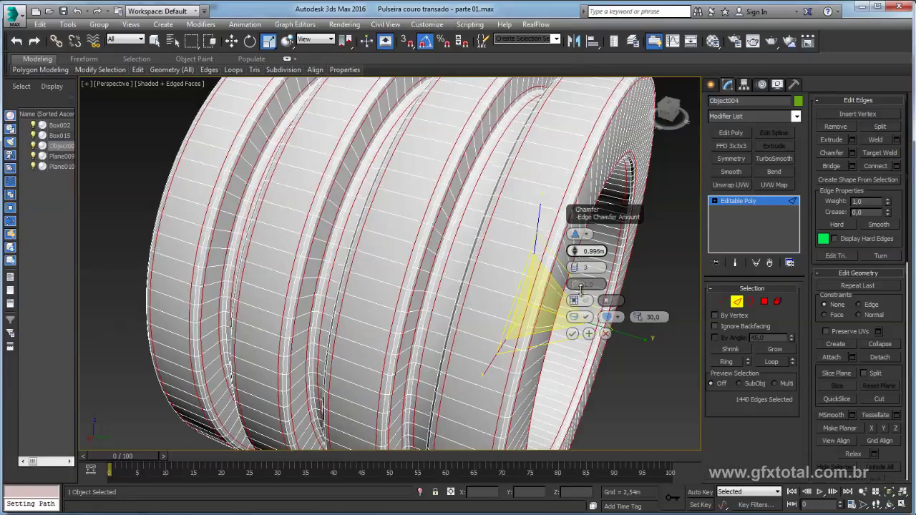
{"action": "left_click", "coordinate": [572, 334]}
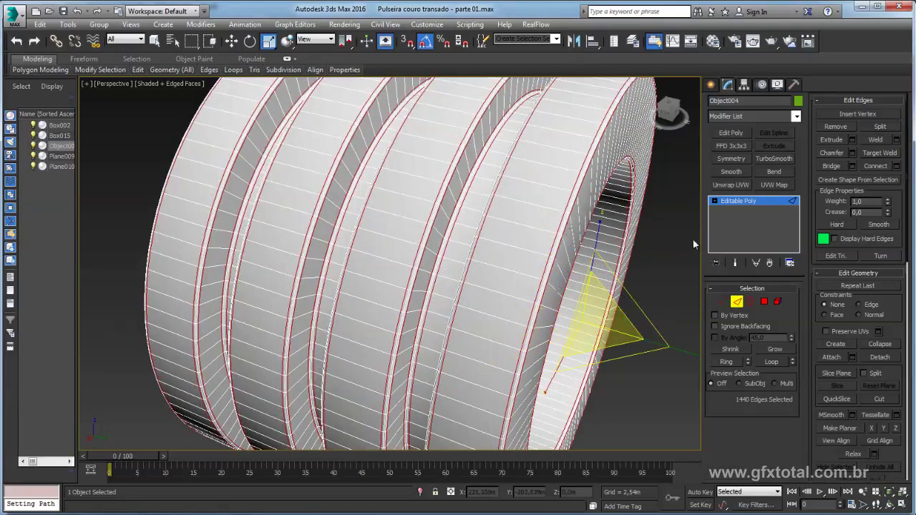
{"action": "left_click", "coordinate": [734, 202]}
{"action": "scroll", "coordinate": [614, 221], "scroll_direction": "down", "scroll_amount": 5}
{"action": "left_click", "coordinate": [613, 221]}
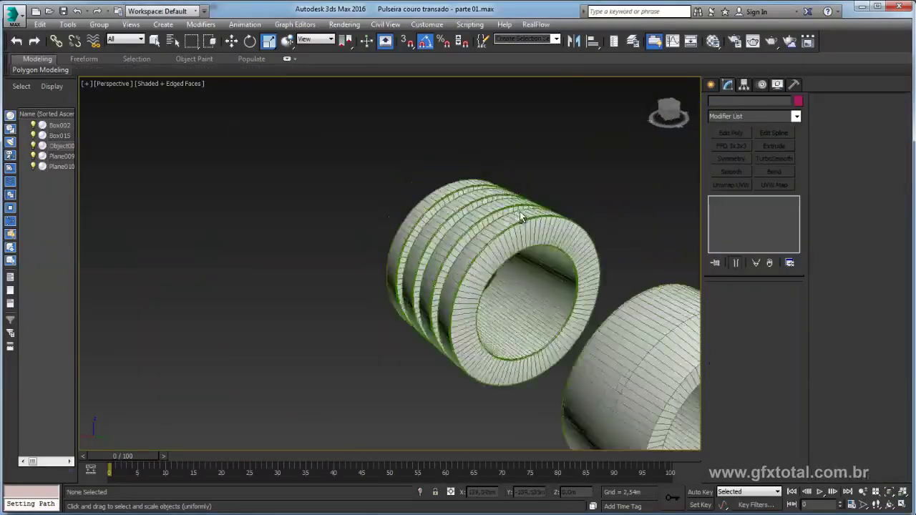
{"action": "middle_click_drag", "start_coordinate": [613, 221], "coordinate": [581, 214], "text": "alt"}
{"action": "scroll", "coordinate": [580, 215], "scroll_direction": "down", "scroll_amount": 3}
{"action": "scroll", "coordinate": [479, 237], "scroll_direction": "up", "scroll_amount": 3}
{"action": "key", "text": "alt+Tab"}
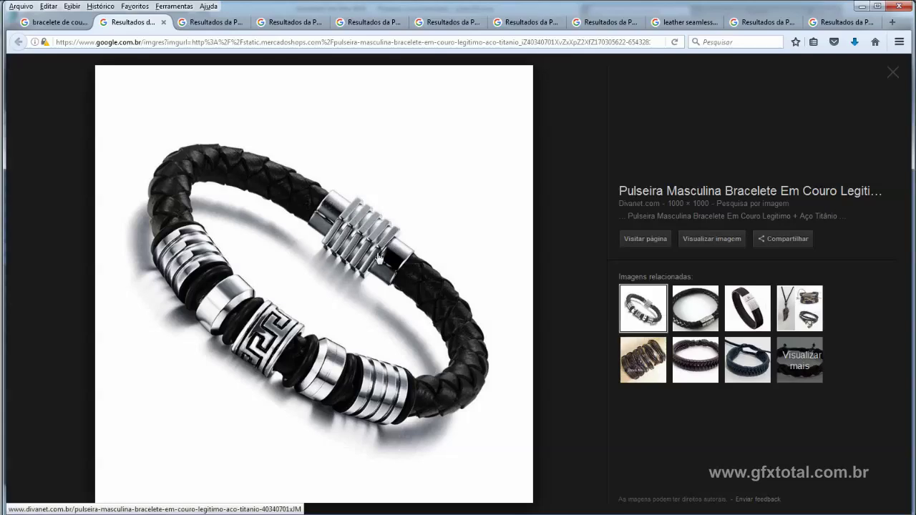
{"action": "key", "text": "alt+Tab"}
{"action": "key", "text": "alt+Tab"}
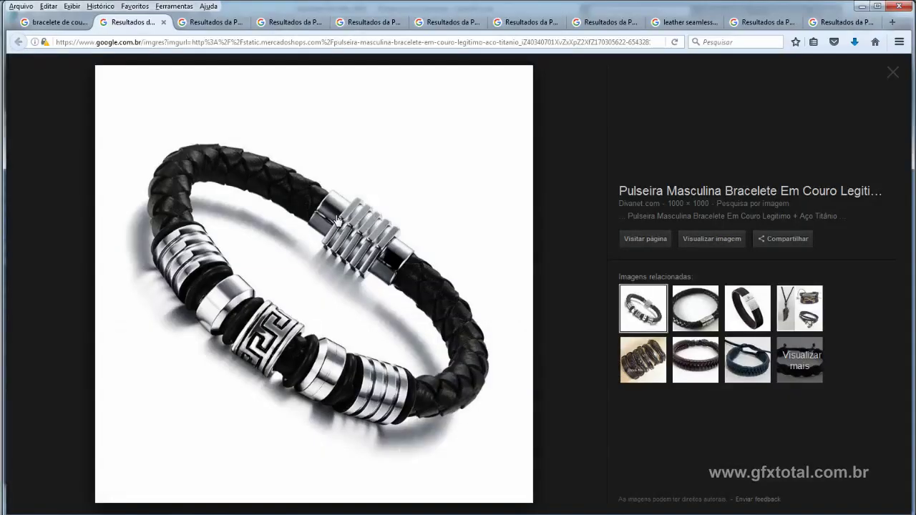
{"action": "key", "text": "alt+Tab"}
{"action": "scroll", "coordinate": [450, 231], "scroll_direction": "down", "scroll_amount": 3}
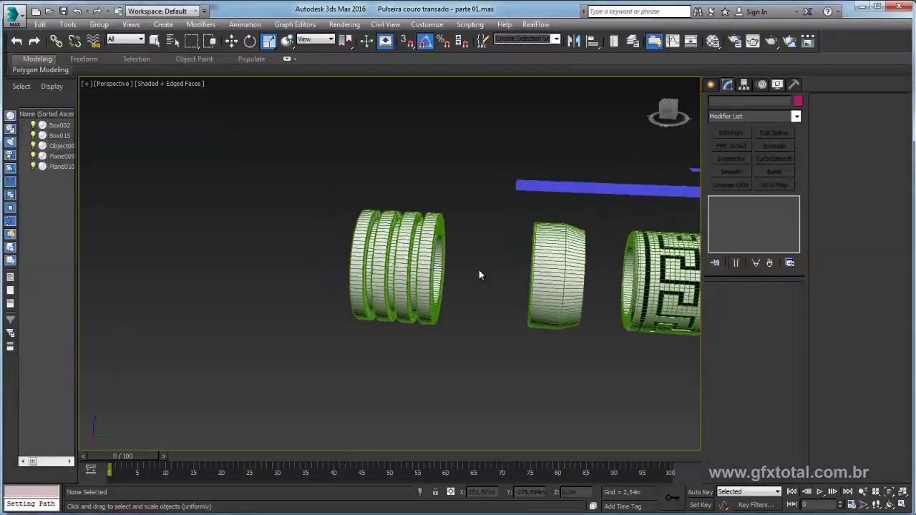
{"action": "scroll", "coordinate": [478, 270], "scroll_direction": "down", "scroll_amount": 2}
{"action": "key", "text": "alt+Tab"}
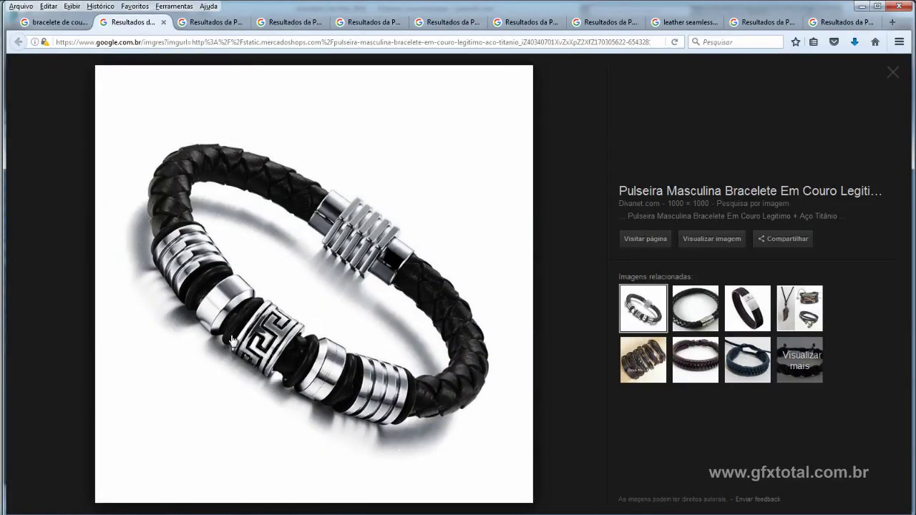
{"action": "key", "text": "alt+Tab"}
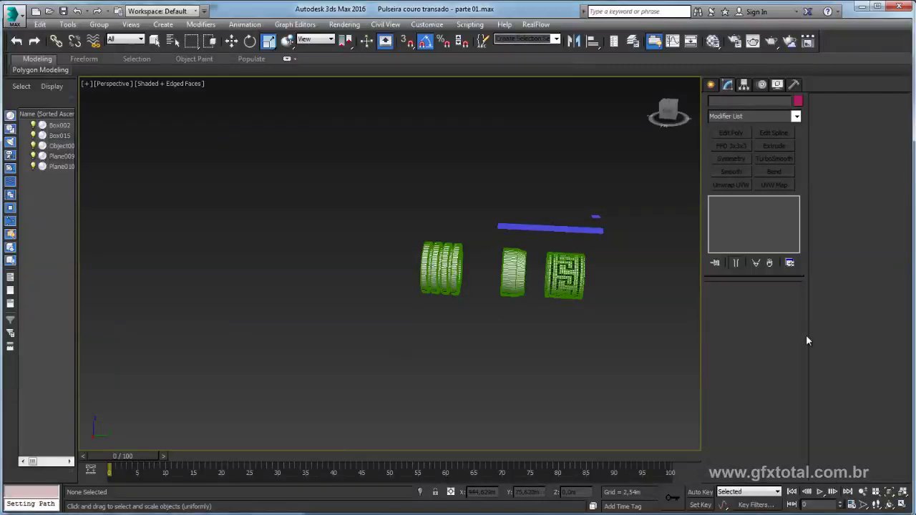
Create a Torus standard primitive beside the patterned cylinder
{"action": "left_click", "coordinate": [711, 84]}
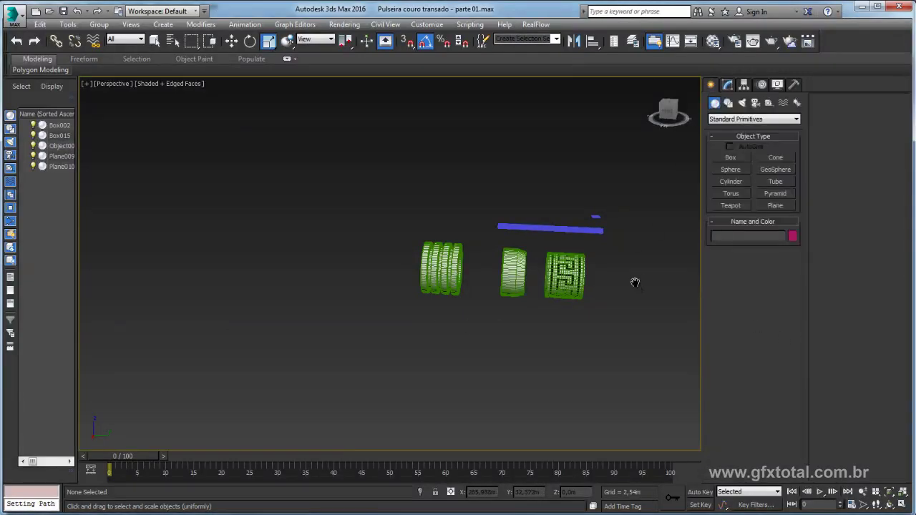
{"action": "scroll", "coordinate": [684, 213], "scroll_direction": "up", "scroll_amount": 5}
{"action": "left_click", "coordinate": [731, 193]}
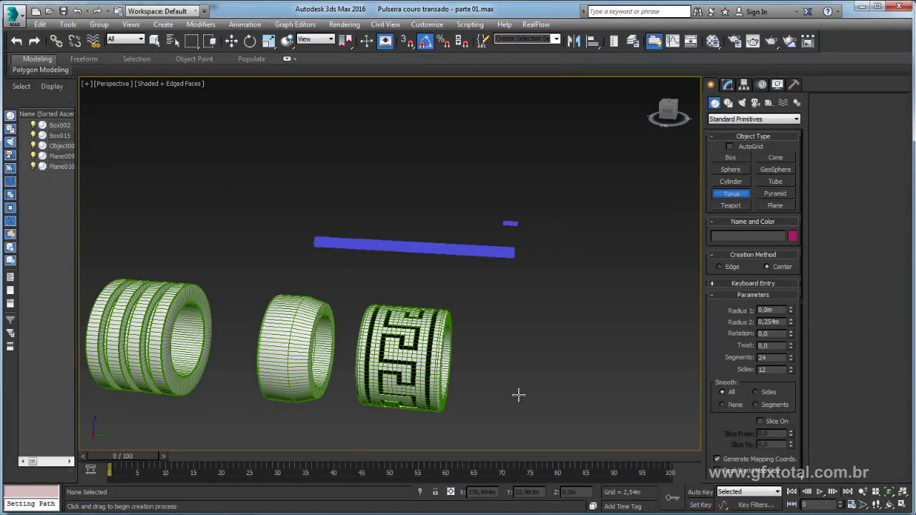
{"action": "left_click_drag", "start_coordinate": [517, 394], "coordinate": [546, 403]}
{"action": "left_click", "coordinate": [537, 405]}
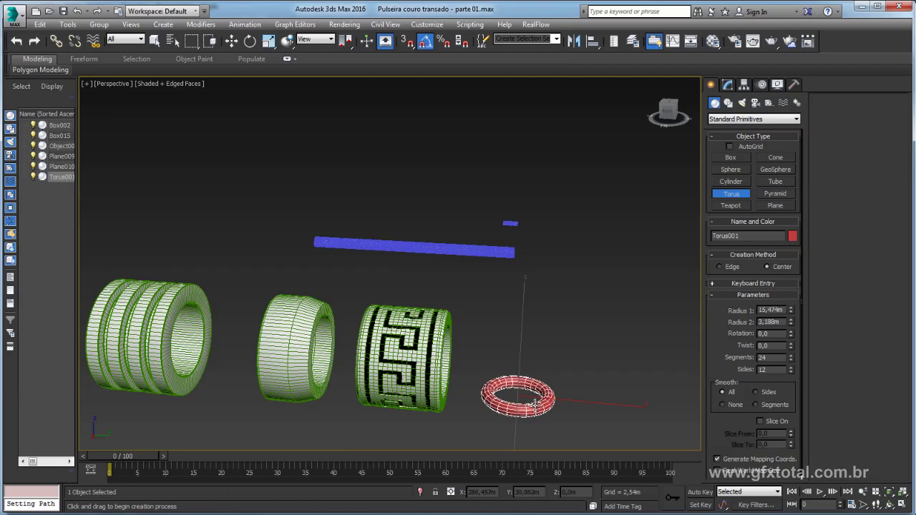
Rotate the torus -90° on X so it stands upright
{"action": "key", "text": "r"}
{"action": "middle_click_drag", "start_coordinate": [537, 404], "coordinate": [539, 363], "text": "alt"}
{"action": "key", "text": "e"}
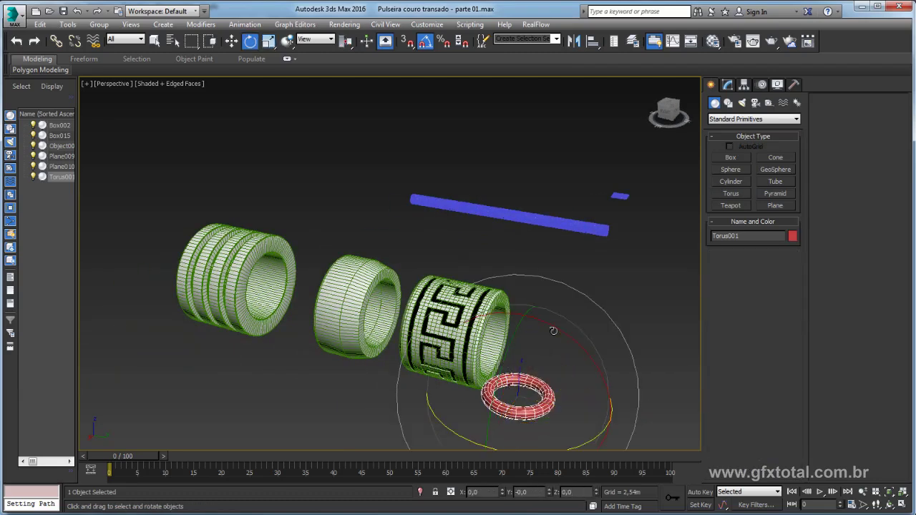
{"action": "left_click_drag", "start_coordinate": [553, 331], "coordinate": [596, 365]}
{"action": "left_click_drag", "start_coordinate": [596, 364], "coordinate": [596, 364]}
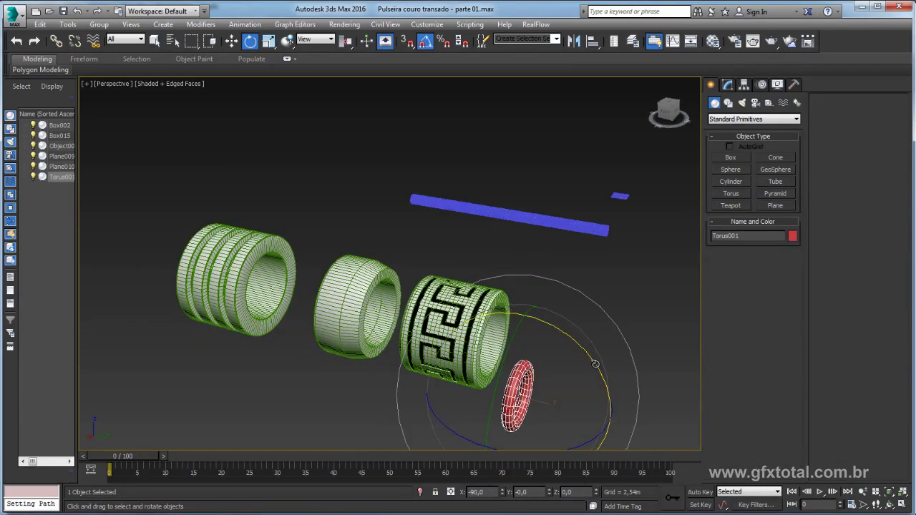
Align the torus to the cylinder's centre and slide it along Y to the rings
{"action": "left_click", "coordinate": [591, 41]}
{"action": "left_click", "coordinate": [486, 329]}
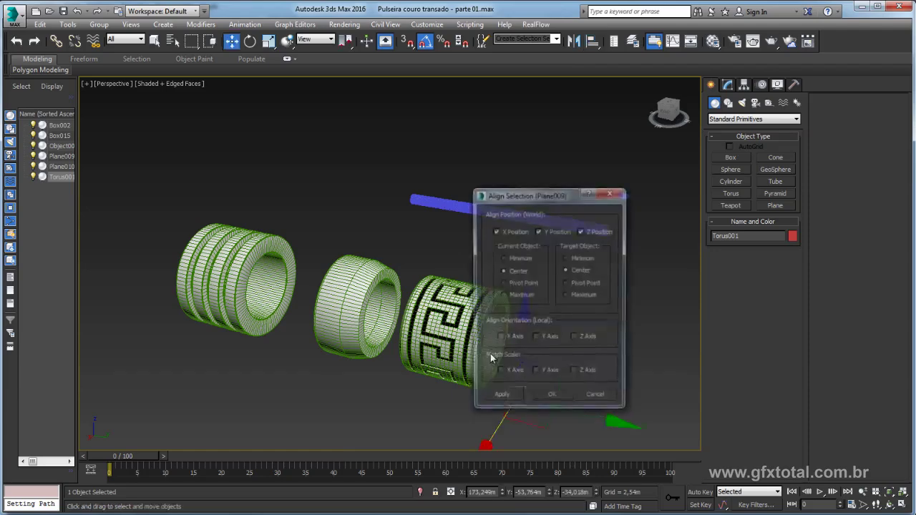
{"action": "left_click", "coordinate": [549, 394]}
{"action": "left_click_drag", "start_coordinate": [538, 364], "coordinate": [244, 289]}
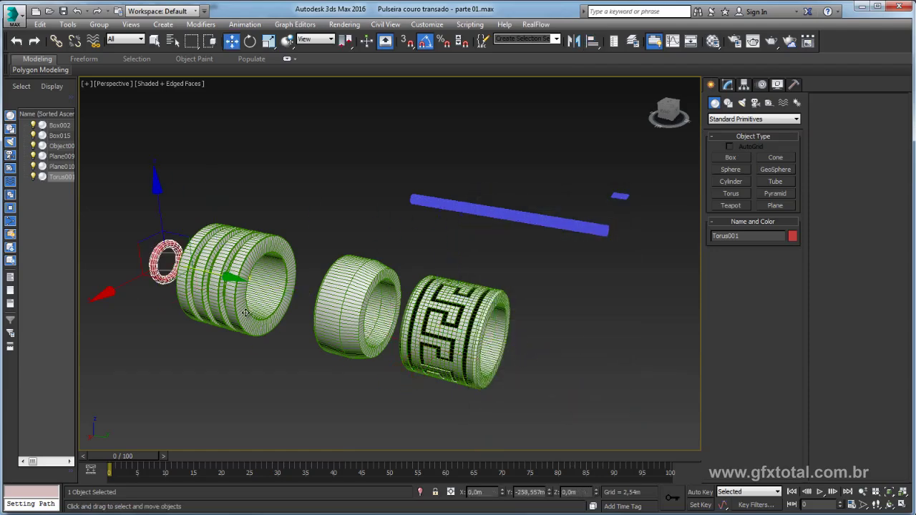
{"action": "key", "text": "z"}
{"action": "left_click", "coordinate": [668, 116]}
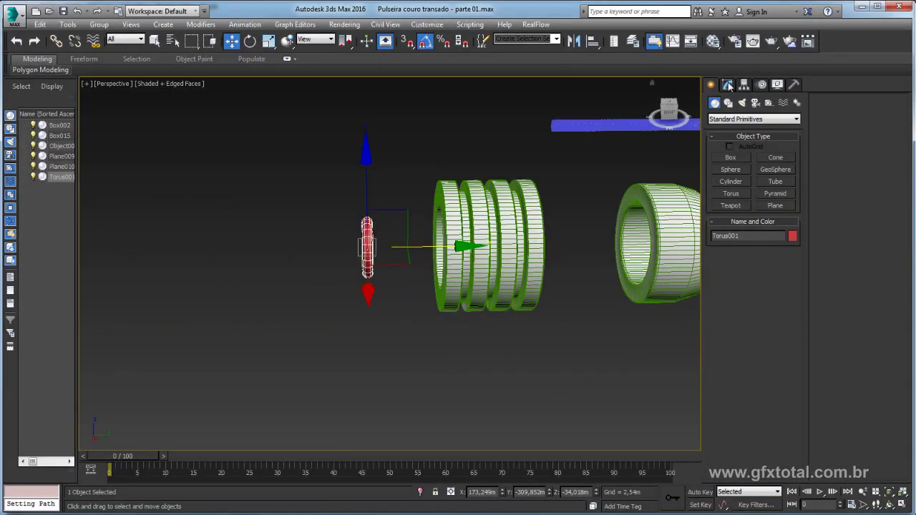
Set the torus Radius 1 to 34.615m, adjust Radius 2, and move it against the rings
{"action": "left_click", "coordinate": [727, 85]}
{"action": "left_click_drag", "start_coordinate": [788, 305], "coordinate": [773, 222]}
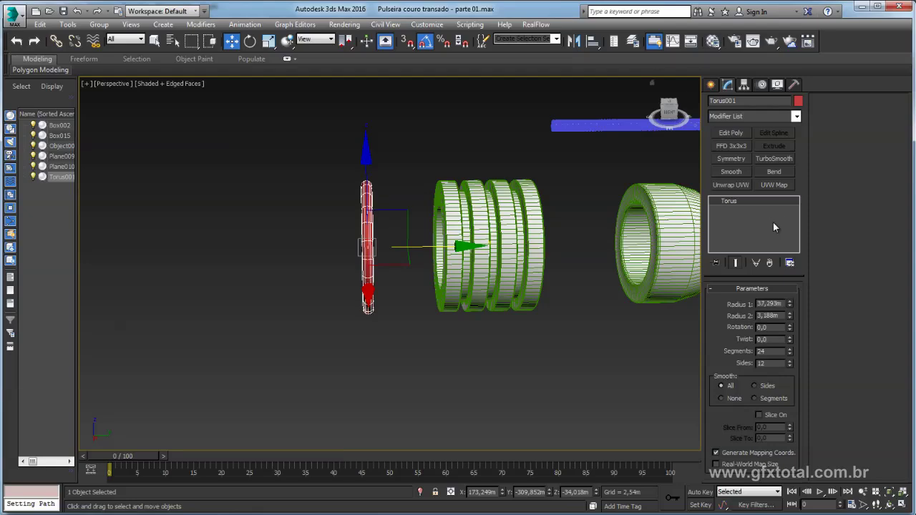
{"action": "left_click_drag", "start_coordinate": [442, 248], "coordinate": [506, 248]}
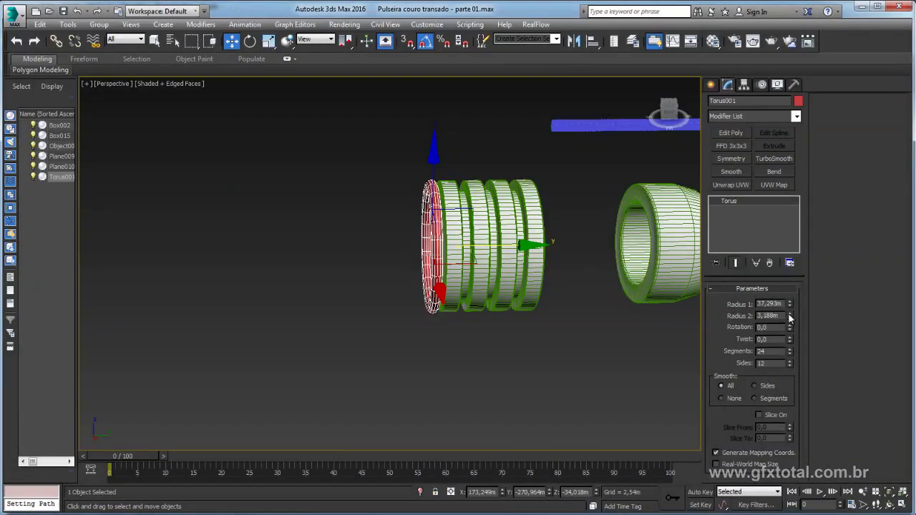
{"action": "mouse_move", "coordinate": [789, 315]}
{"action": "left_mouse_down"}
{"action": "mouse_move", "coordinate": [789, 270]}
{"action": "mouse_move", "coordinate": [790, 314]}
{"action": "left_mouse_up"}
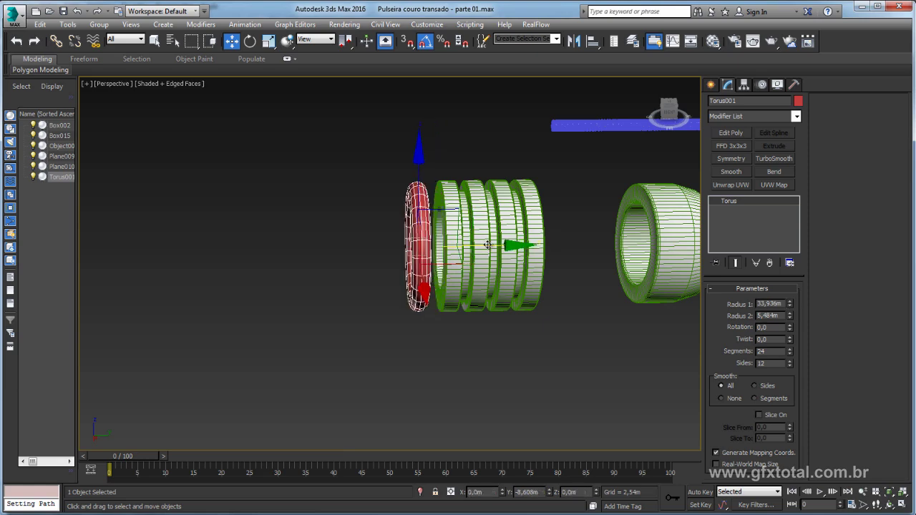
{"action": "middle_click_drag", "start_coordinate": [507, 249], "coordinate": [691, 356], "text": "alt"}
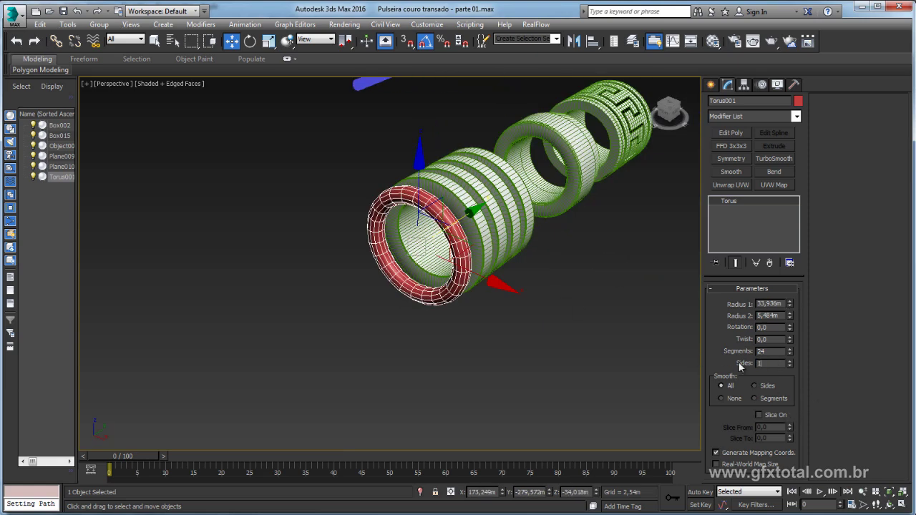
Give the torus 18 sides and 32 segments, and thicken Radius 2 to 5.594m
{"action": "type", "text": "8"}
{"action": "key", "text": "Return"}
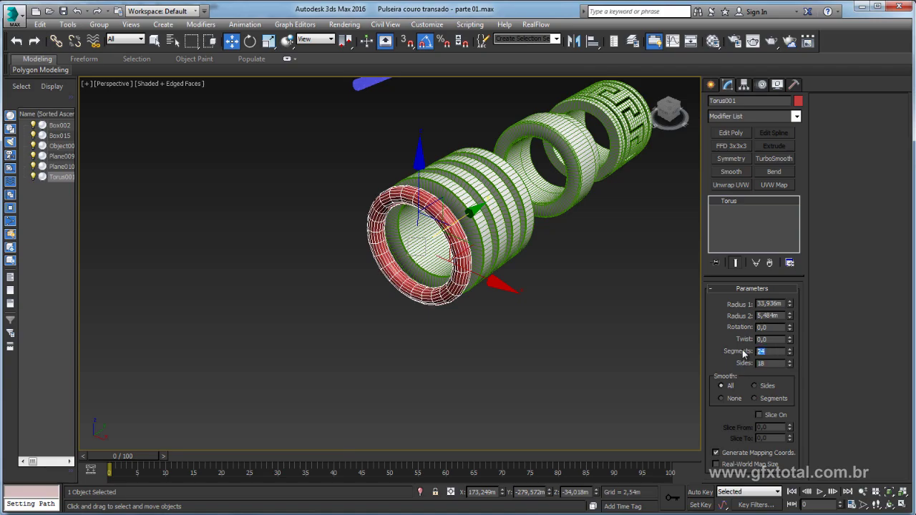
{"action": "type", "text": "32"}
{"action": "key", "text": "Return"}
{"action": "scroll", "coordinate": [444, 236], "scroll_direction": "up", "scroll_amount": 5}
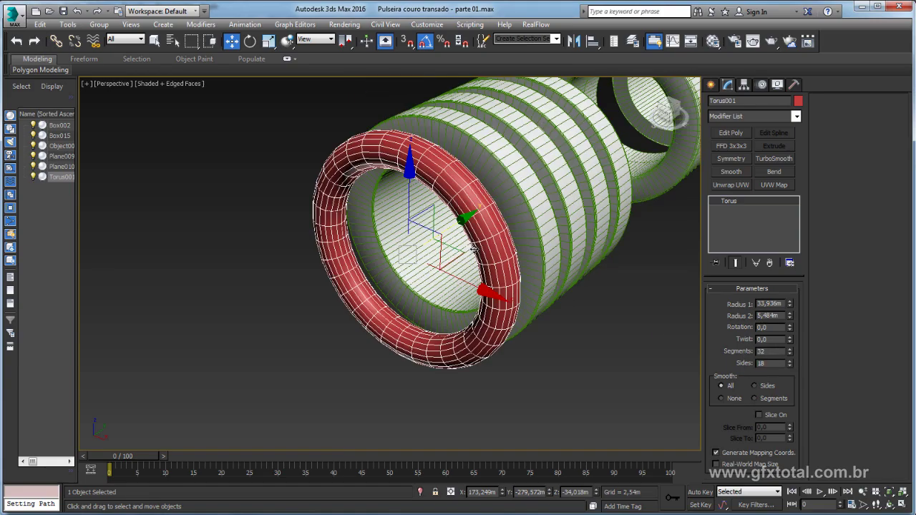
{"action": "mouse_move", "coordinate": [443, 236]}
{"action": "middle_mouse_down", "text": "alt"}
{"action": "mouse_move", "coordinate": [401, 244]}
{"action": "mouse_move", "coordinate": [496, 251]}
{"action": "mouse_move", "coordinate": [795, 328]}
{"action": "middle_mouse_up", "text": "alt"}
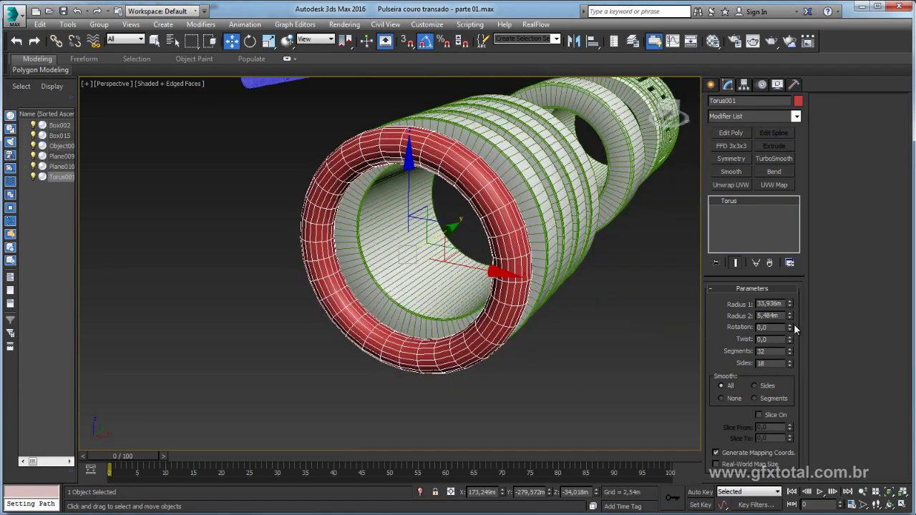
{"action": "left_click_drag", "start_coordinate": [790, 314], "coordinate": [792, 304]}
{"action": "scroll", "coordinate": [546, 278], "scroll_direction": "down", "scroll_amount": 5}
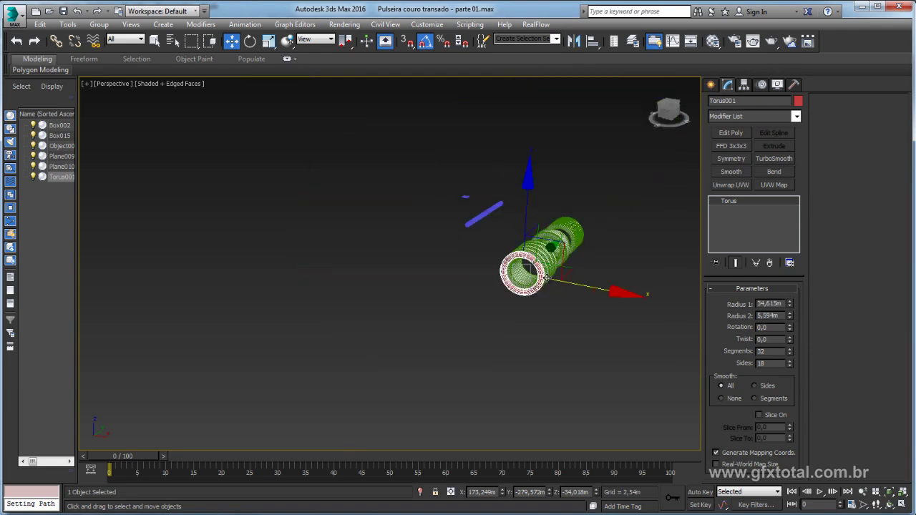
{"action": "scroll", "coordinate": [546, 277], "scroll_direction": "up", "scroll_amount": 3}
Switch between the bracelet photo and 3ds Max, orbiting so the rings line up, ending on the photo
{"action": "scroll", "coordinate": [545, 278], "scroll_direction": "up", "scroll_amount": 3}
{"action": "key", "text": "alt+Tab"}
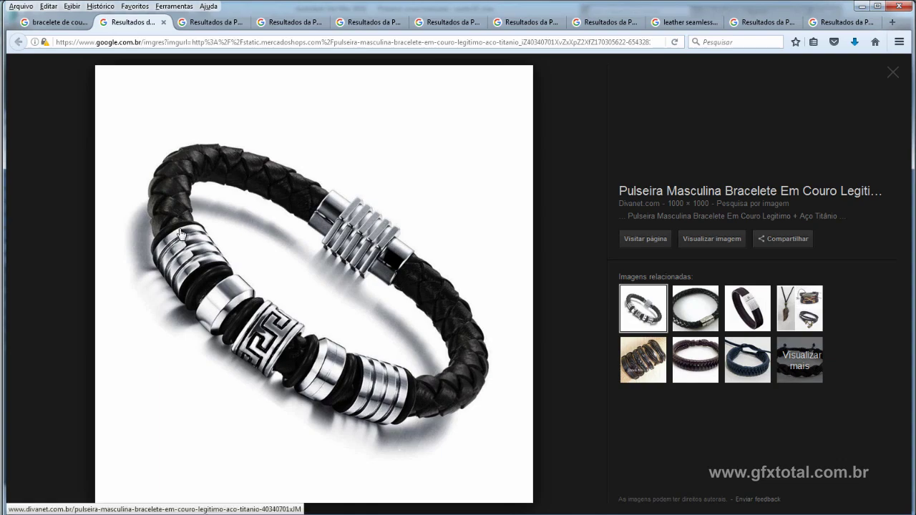
{"action": "key", "text": "alt+Tab"}
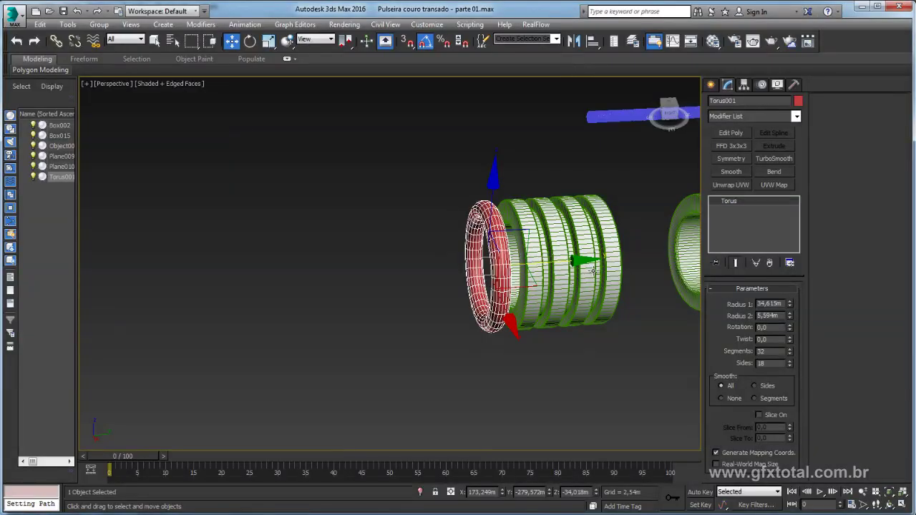
{"action": "scroll", "coordinate": [530, 278], "scroll_direction": "down", "scroll_amount": 2}
{"action": "scroll", "coordinate": [533, 277], "scroll_direction": "down", "scroll_amount": 2}
{"action": "middle_click_drag", "start_coordinate": [533, 277], "coordinate": [508, 272], "text": "alt"}
{"action": "key", "text": "alt+Tab"}
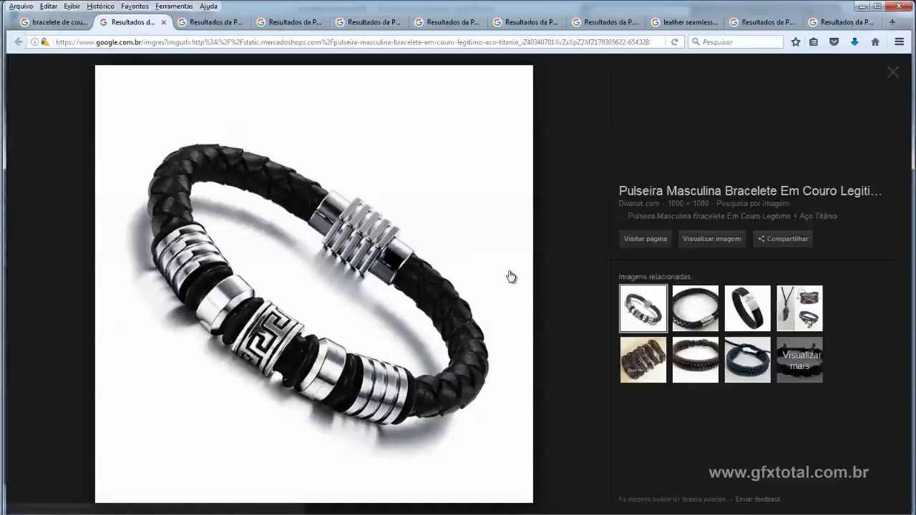
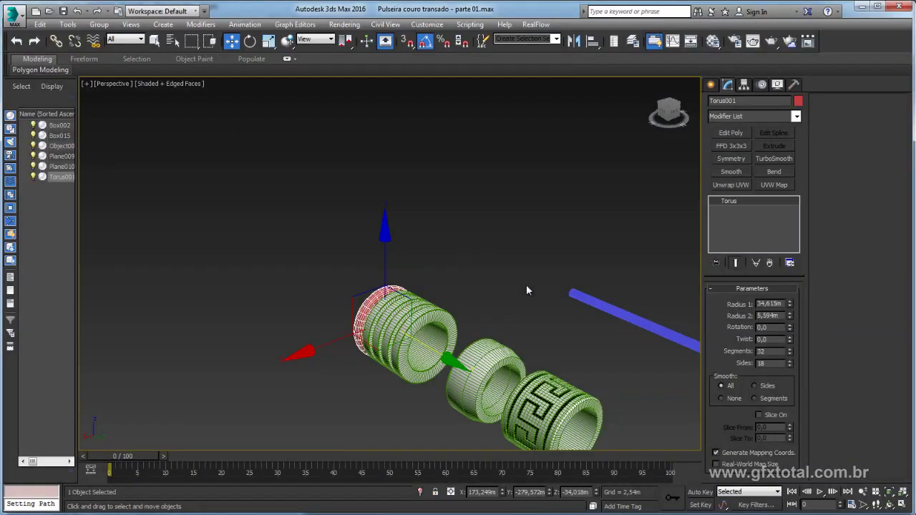
Switch to the Front view and frame the torus rings, leaving room beside them
{"action": "middle_click_drag", "start_coordinate": [535, 269], "coordinate": [369, 315], "text": "alt"}
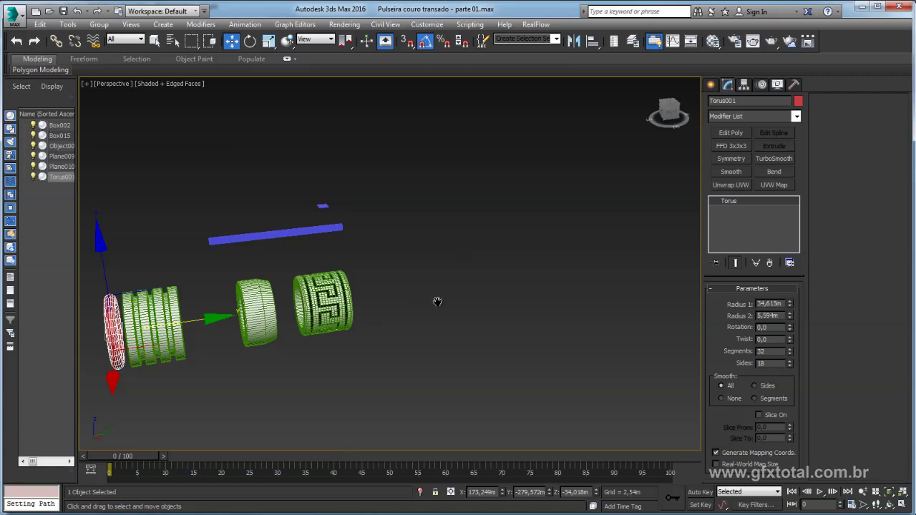
{"action": "mouse_move", "coordinate": [437, 301]}
{"action": "middle_mouse_down"}
{"action": "mouse_move", "coordinate": [507, 323]}
{"action": "mouse_move", "coordinate": [411, 320]}
{"action": "middle_mouse_up"}
{"action": "key", "text": "f"}
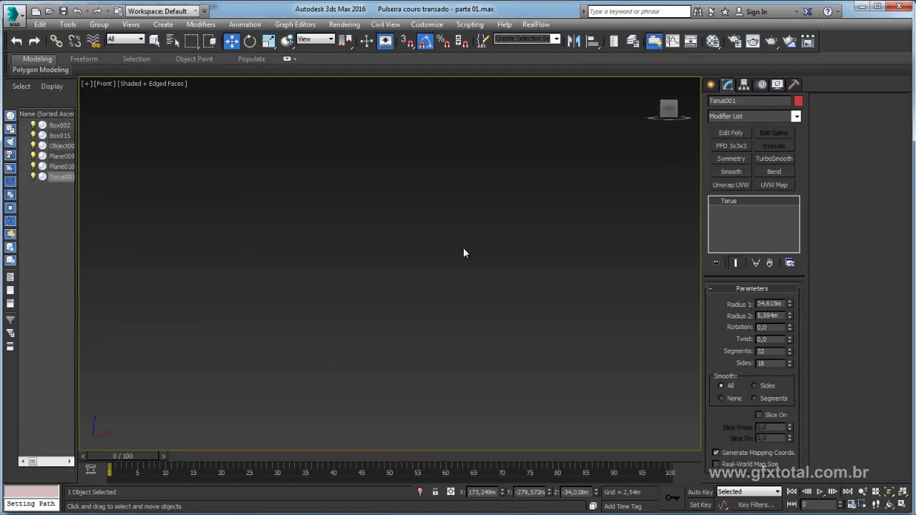
{"action": "key", "text": "z"}
{"action": "scroll", "coordinate": [497, 264], "scroll_direction": "down", "scroll_amount": 2}
{"action": "middle_click_drag", "start_coordinate": [498, 264], "coordinate": [427, 252]}
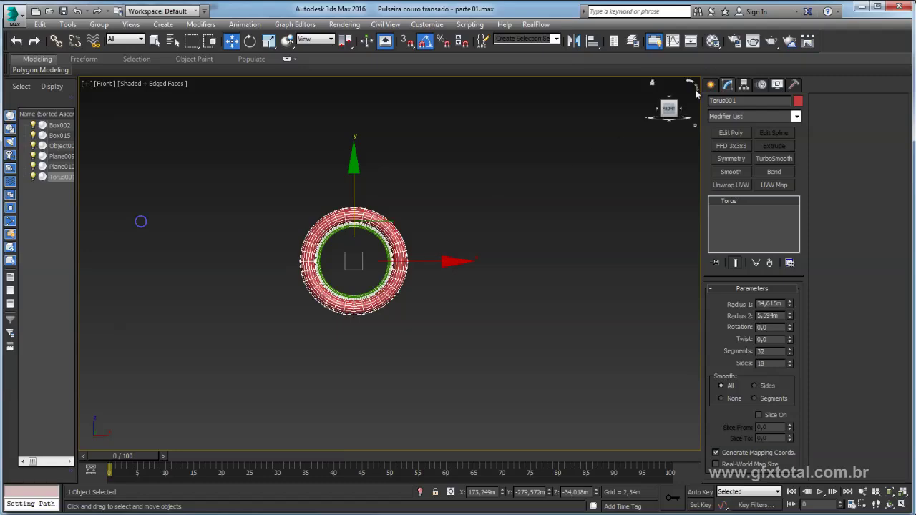
Draw a cylinder beside the torus, then return to the Perspective view
{"action": "left_click", "coordinate": [710, 84]}
{"action": "left_click", "coordinate": [737, 182]}
{"action": "left_click_drag", "start_coordinate": [499, 192], "coordinate": [544, 228]}
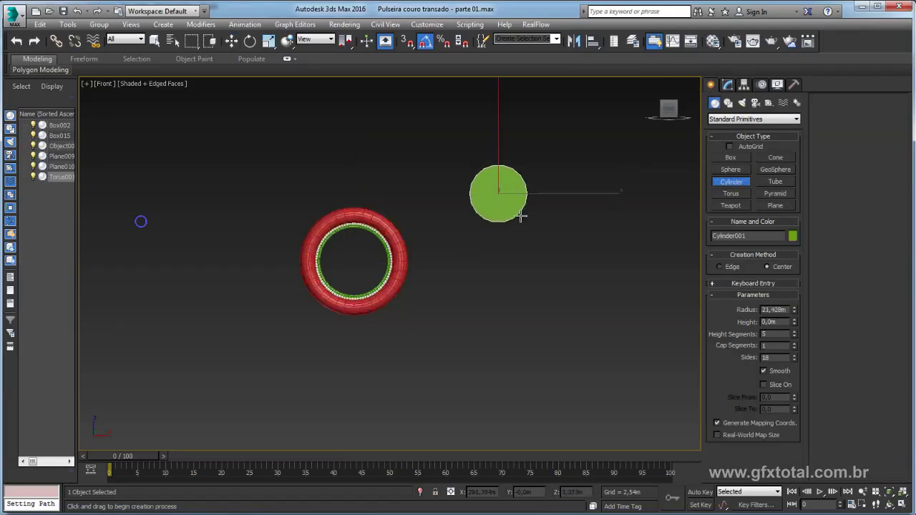
{"action": "left_click", "coordinate": [525, 196]}
{"action": "key", "text": "w"}
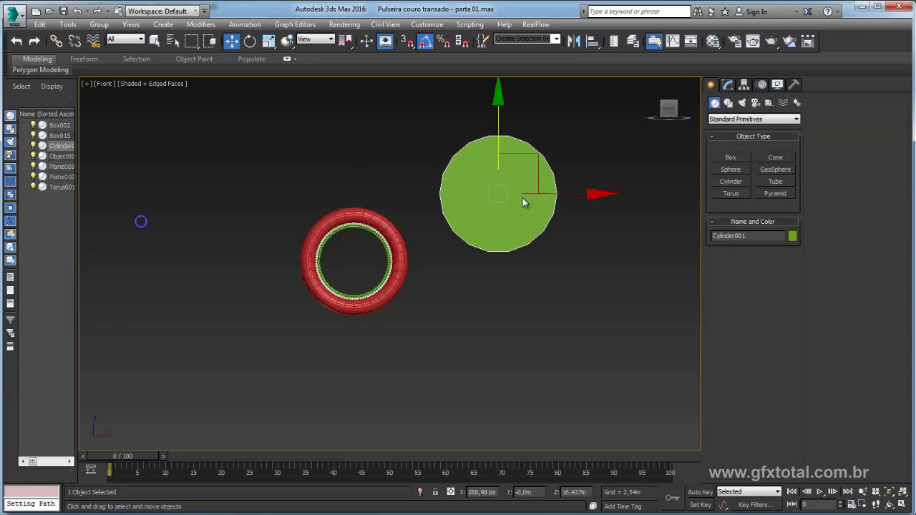
{"action": "key", "text": "p"}
{"action": "mouse_move", "coordinate": [542, 200]}
{"action": "middle_mouse_down", "text": "alt"}
{"action": "mouse_move", "coordinate": [574, 235]}
{"action": "mouse_move", "coordinate": [757, 80]}
{"action": "middle_mouse_up", "text": "alt"}
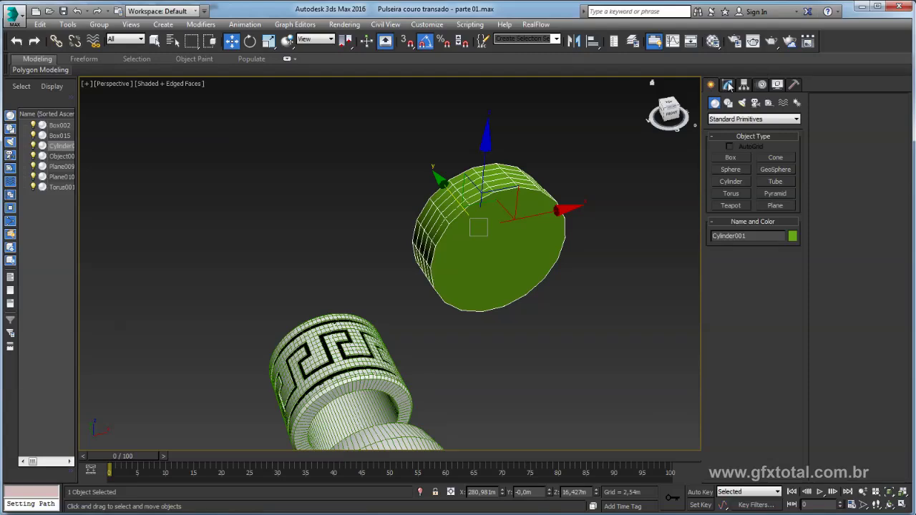
Give the cylinder 6 sides, 1 height segment and a height of about 9,557m
{"action": "left_click", "coordinate": [728, 85]}
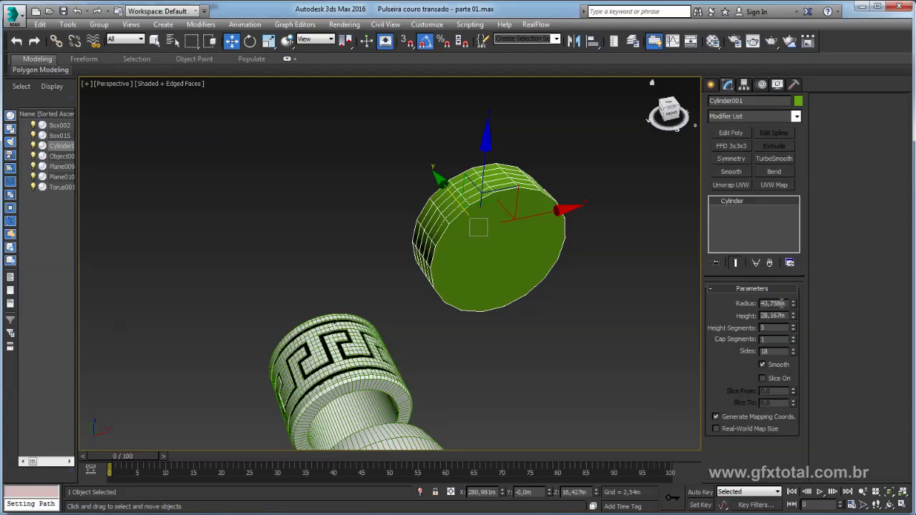
{"action": "right_click", "coordinate": [793, 351]}
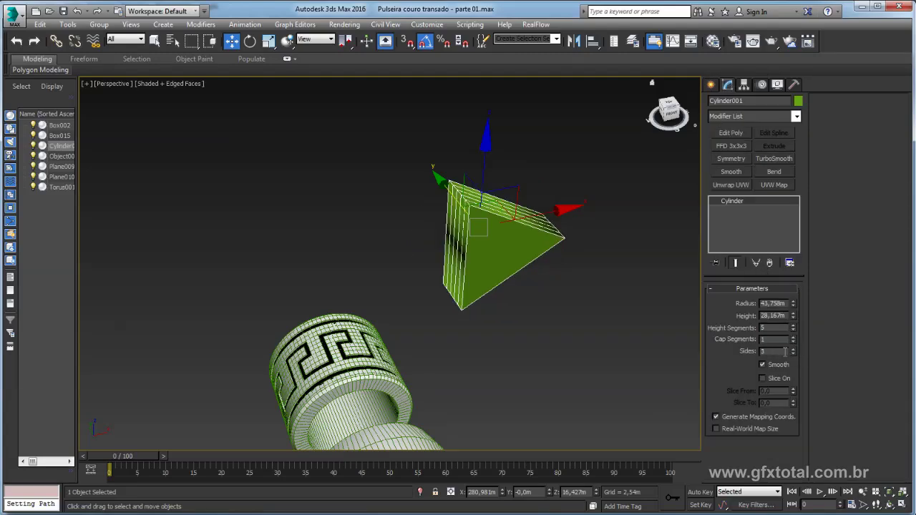
{"action": "right_click", "coordinate": [793, 330]}
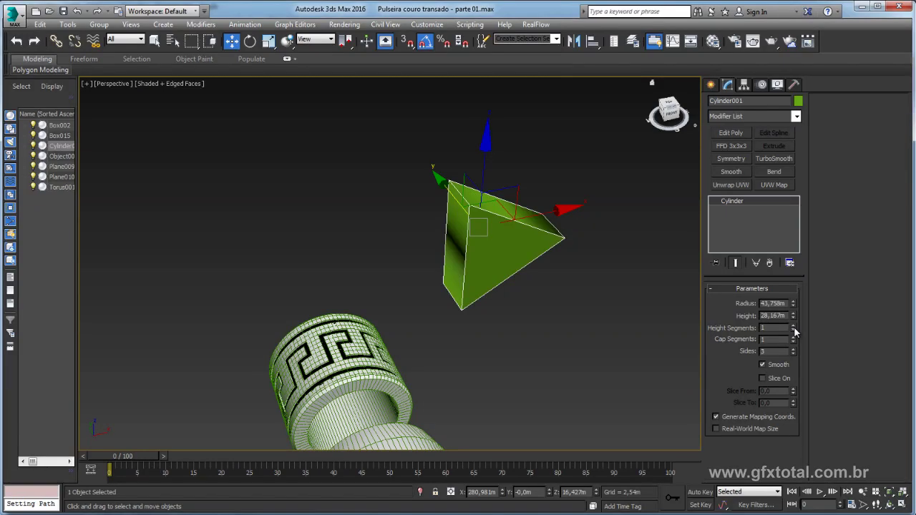
{"action": "middle_click_drag", "start_coordinate": [579, 257], "coordinate": [584, 267], "text": "alt"}
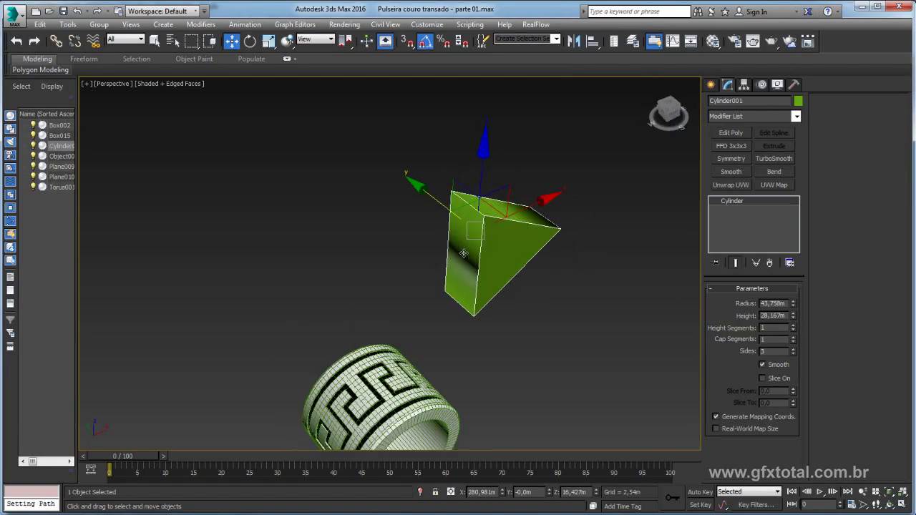
{"action": "left_click", "coordinate": [792, 348]}
{"action": "left_click", "coordinate": [792, 348]}
{"action": "left_click", "coordinate": [792, 348]}
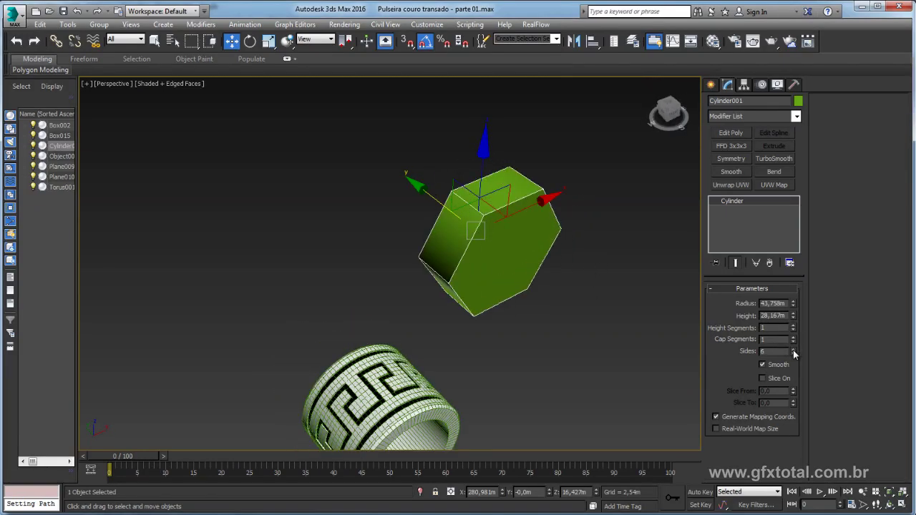
{"action": "mouse_move", "coordinate": [574, 259]}
{"action": "middle_mouse_down", "text": "alt"}
{"action": "mouse_move", "coordinate": [564, 282]}
{"action": "mouse_move", "coordinate": [744, 316]}
{"action": "middle_mouse_up", "text": "alt"}
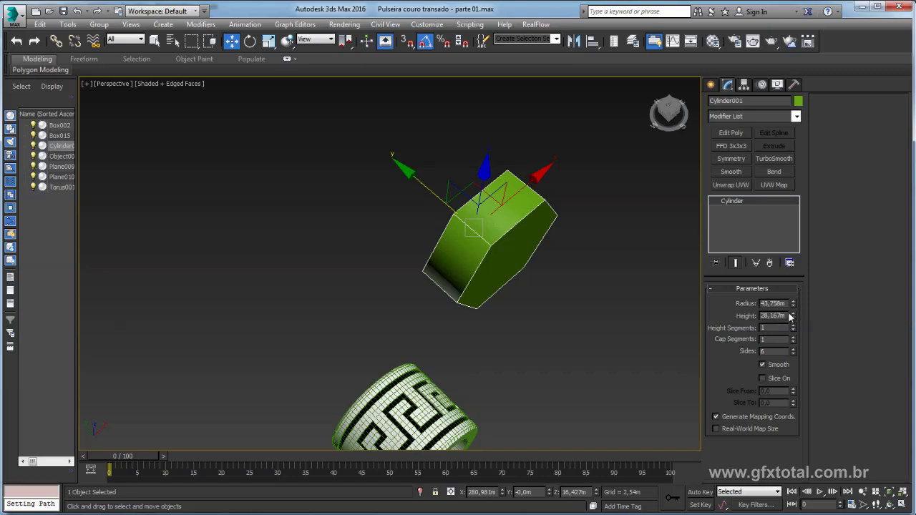
{"action": "left_click_drag", "start_coordinate": [792, 315], "coordinate": [786, 351]}
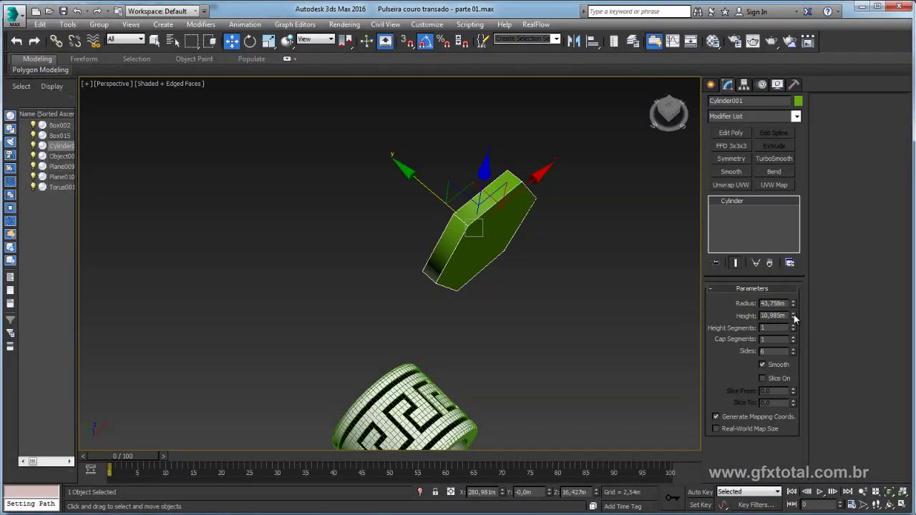
{"action": "left_click_drag", "start_coordinate": [794, 317], "coordinate": [792, 321]}
{"action": "middle_click_drag", "start_coordinate": [570, 267], "coordinate": [493, 225], "text": "alt"}
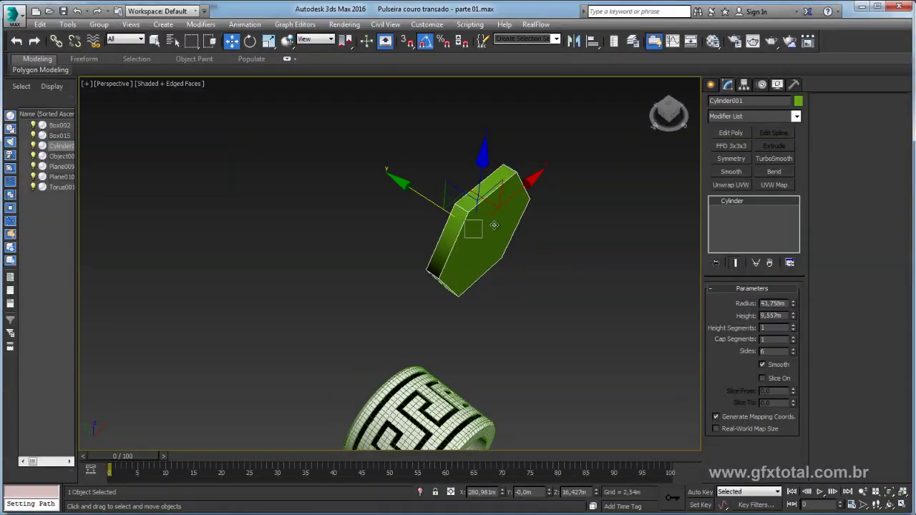
Clone the hexagon as an independent copy beside it, then reselect the original
{"action": "right_click", "coordinate": [479, 215]}
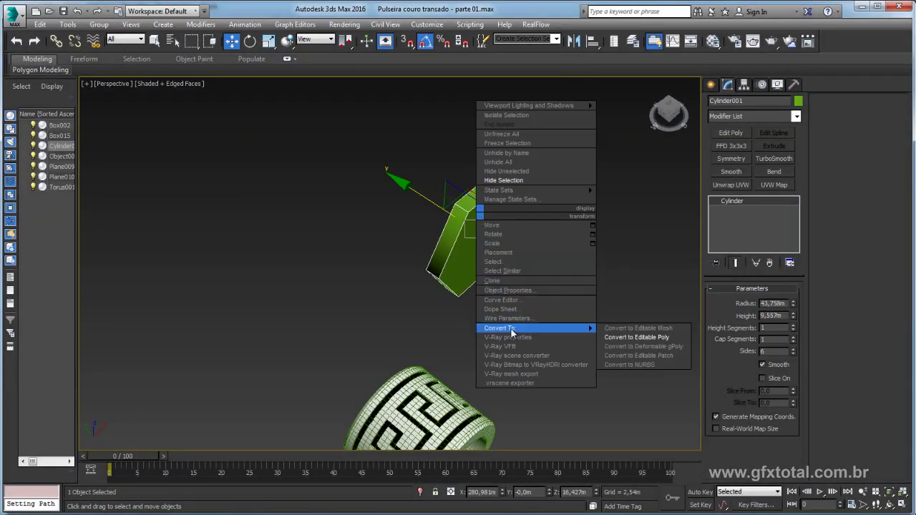
{"action": "mouse_move", "coordinate": [499, 328]}
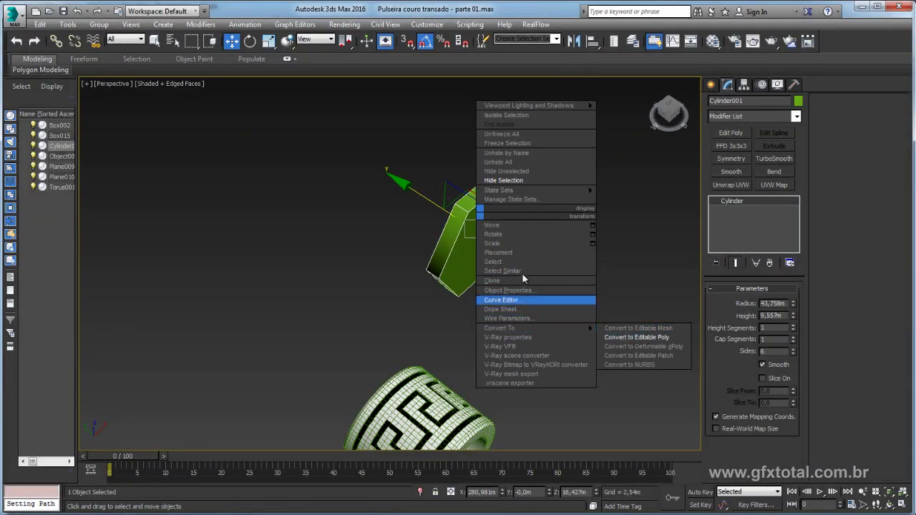
{"action": "left_click_drag", "start_coordinate": [425, 197], "coordinate": [318, 129], "text": "shift"}
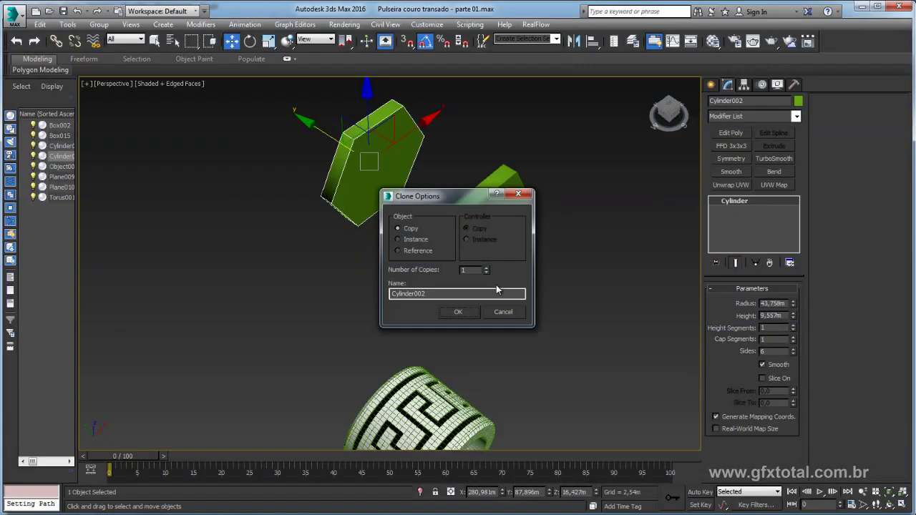
{"action": "left_click", "coordinate": [468, 312]}
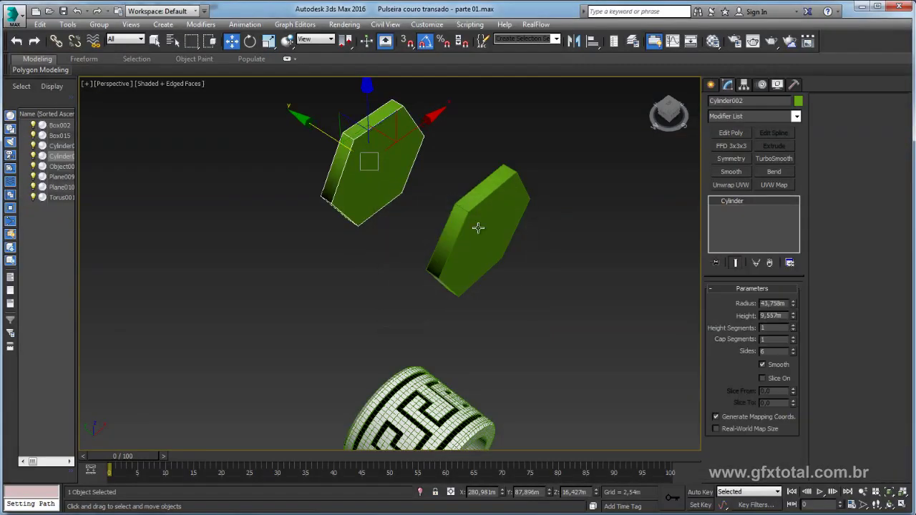
{"action": "left_click", "coordinate": [477, 227]}
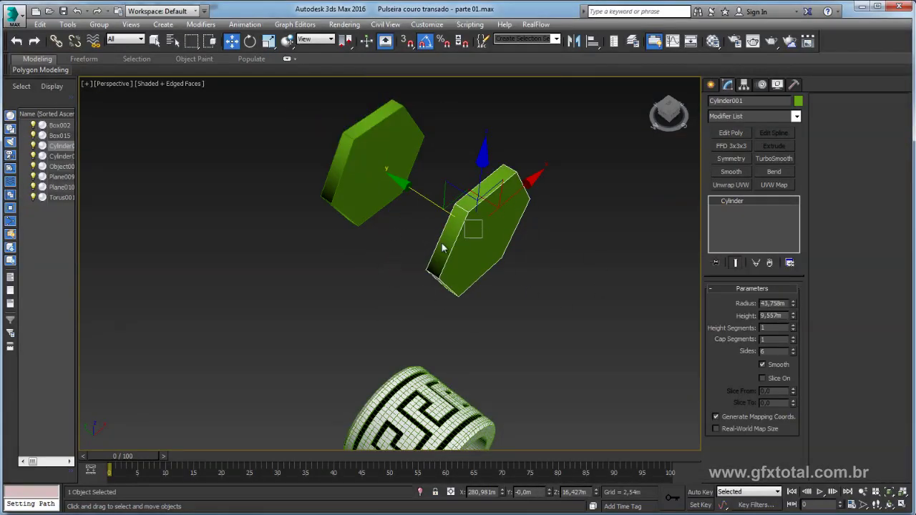
Convert the hexagon to Editable Poly and delete its cap polygon
{"action": "right_click", "coordinate": [481, 217]}
{"action": "left_click", "coordinate": [623, 341]}
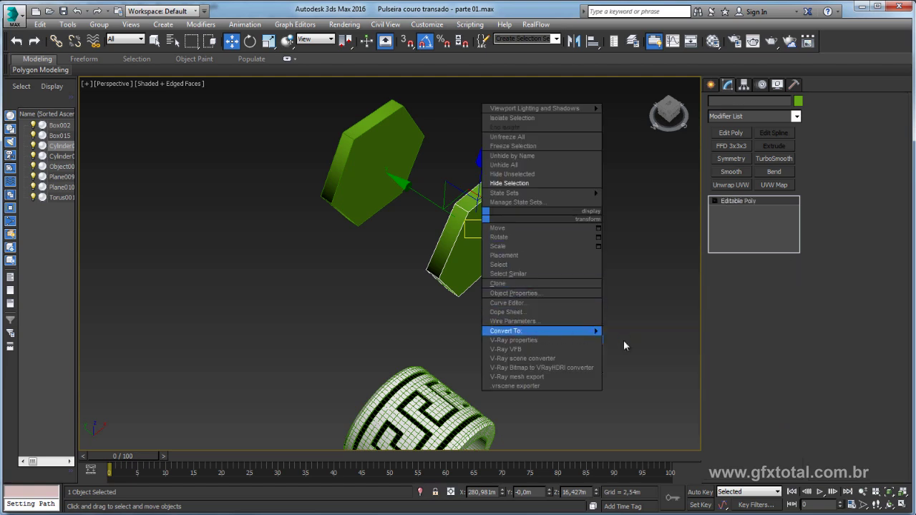
{"action": "key", "text": "4"}
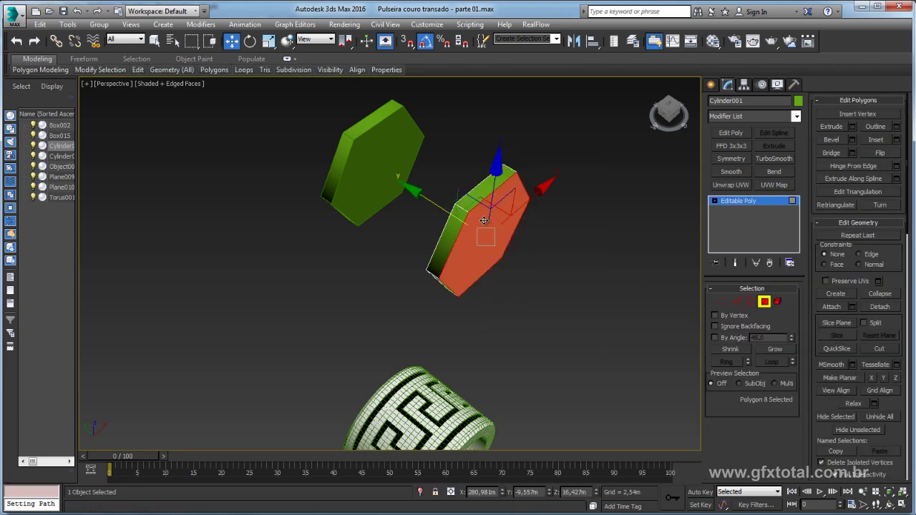
{"action": "key", "text": "Delete"}
Select the open border and Connect its edges with 4 segments and pinch 73
{"action": "left_click", "coordinate": [737, 302]}
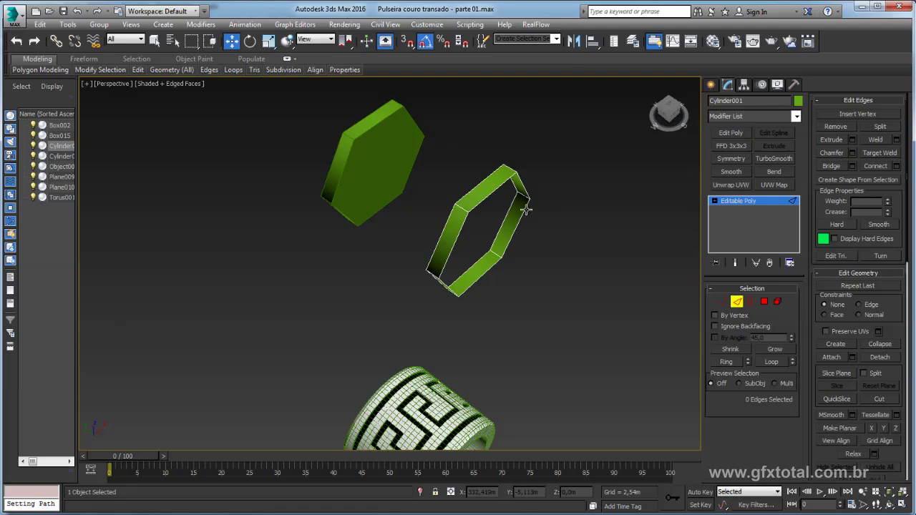
{"action": "left_click", "coordinate": [750, 301]}
{"action": "left_click", "coordinate": [504, 169]}
{"action": "mouse_move", "coordinate": [435, 124]}
{"action": "middle_mouse_down", "text": "alt"}
{"action": "mouse_move", "coordinate": [629, 227]}
{"action": "mouse_move", "coordinate": [510, 181]}
{"action": "mouse_move", "coordinate": [504, 214]}
{"action": "middle_mouse_up", "text": "alt"}
{"action": "scroll", "coordinate": [504, 214], "scroll_direction": "up", "scroll_amount": 3}
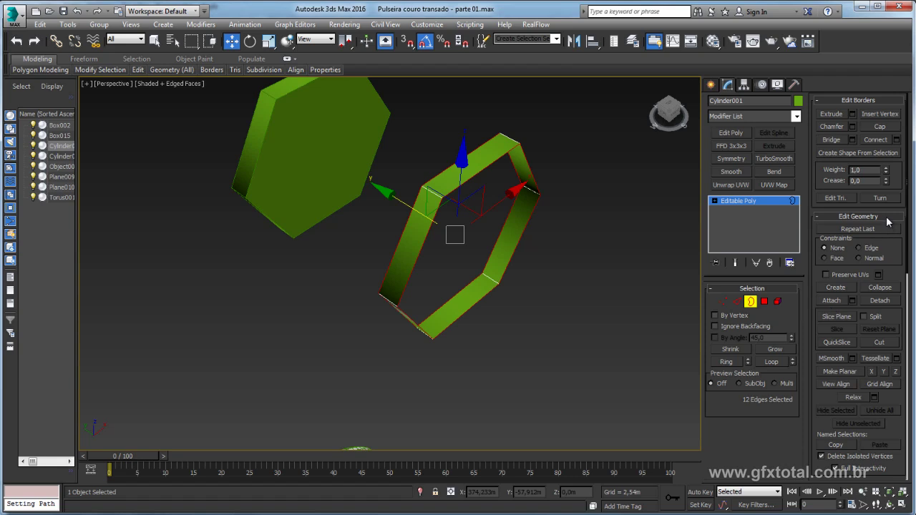
{"action": "left_click", "coordinate": [896, 140]}
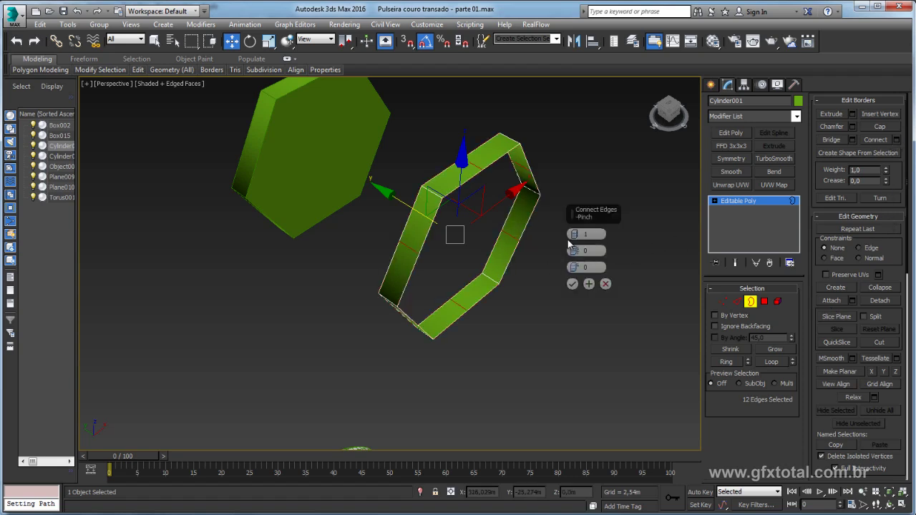
{"action": "left_click_drag", "start_coordinate": [577, 240], "coordinate": [576, 135]}
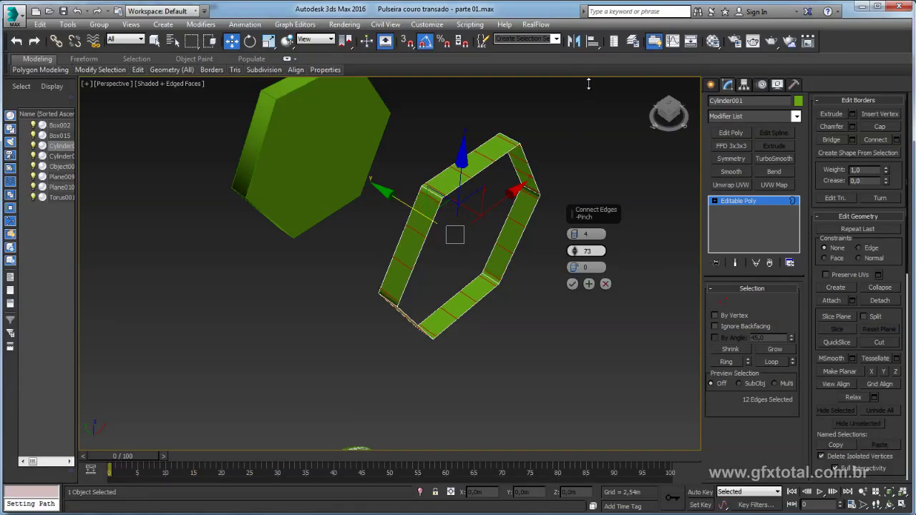
{"action": "left_click_drag", "start_coordinate": [586, 92], "coordinate": [591, 75]}
{"action": "scroll", "coordinate": [529, 146], "scroll_direction": "up", "scroll_amount": 3}
{"action": "mouse_move", "coordinate": [530, 151]}
{"action": "middle_mouse_down", "text": "alt"}
{"action": "mouse_move", "coordinate": [303, 228]}
{"action": "mouse_move", "coordinate": [510, 280]}
{"action": "mouse_move", "coordinate": [565, 284]}
{"action": "mouse_move", "coordinate": [571, 276]}
{"action": "mouse_move", "coordinate": [712, 296]}
{"action": "middle_mouse_up", "text": "alt"}
{"action": "left_click", "coordinate": [571, 284]}
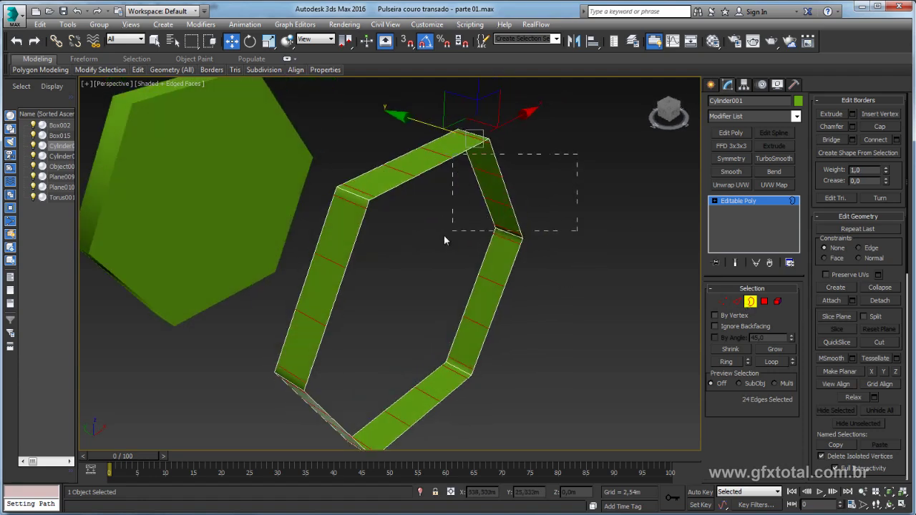
Scale both border loops inward to form a flat rim around the opening
{"action": "key", "text": "ctrl+a"}
{"action": "key", "text": "r"}
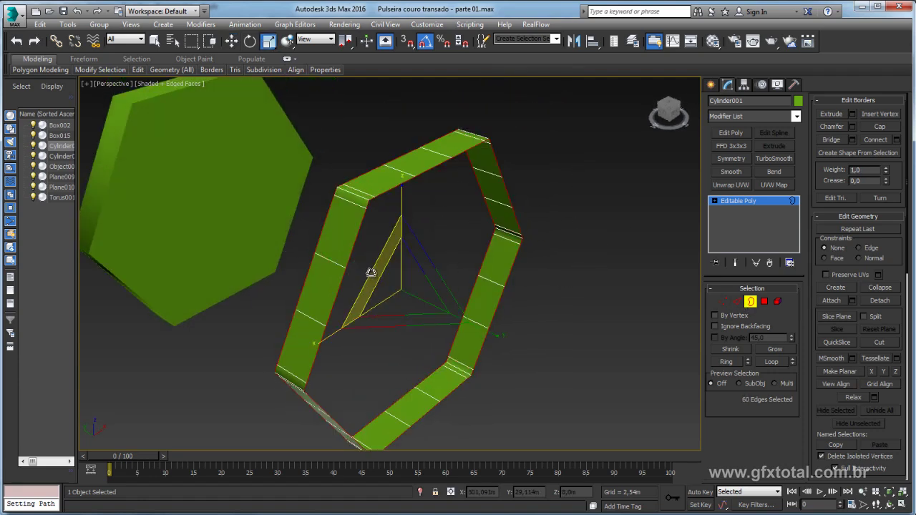
{"action": "left_click_drag", "start_coordinate": [371, 273], "coordinate": [379, 279], "text": "shift"}
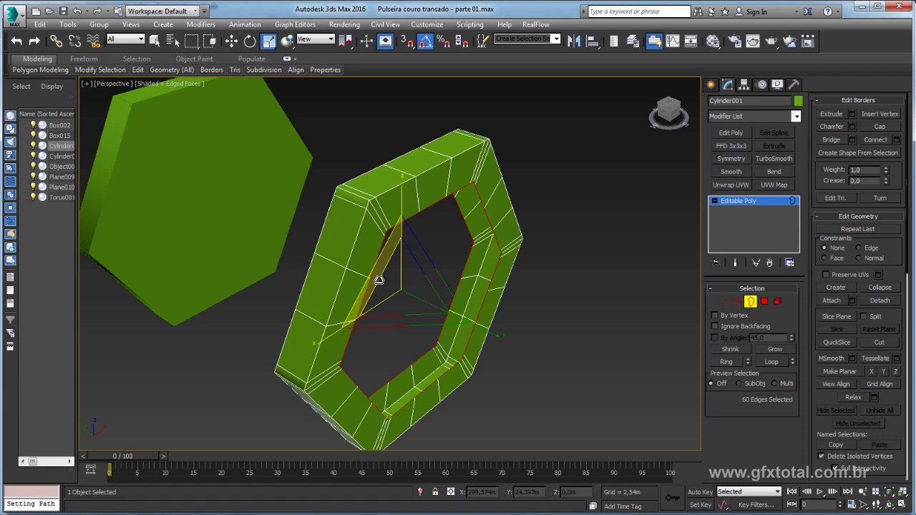
{"action": "middle_click_drag", "start_coordinate": [476, 241], "coordinate": [449, 186], "text": "alt"}
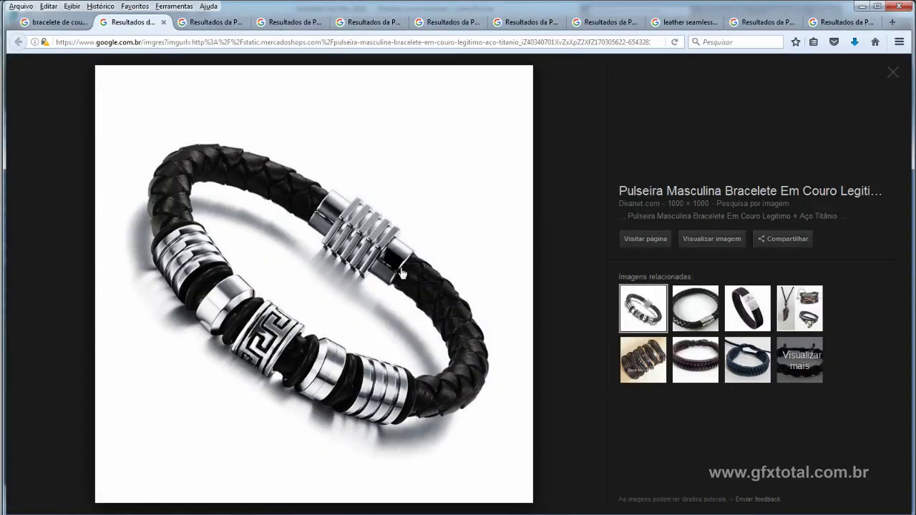
{"action": "key", "text": "alt+Tab"}
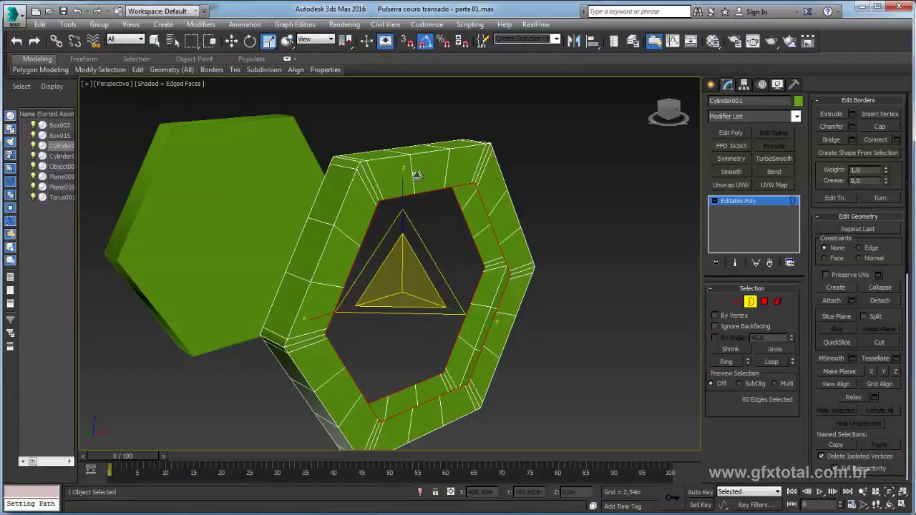
Select the inner opening's border and apply a Spherify modifier to round it
{"action": "left_click", "coordinate": [497, 338]}
{"action": "middle_click_drag", "start_coordinate": [498, 340], "coordinate": [489, 350], "text": "alt"}
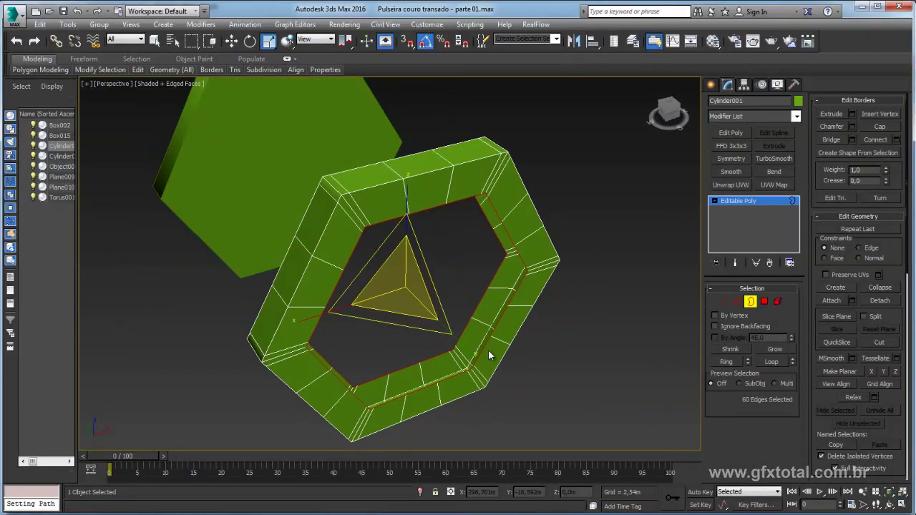
{"action": "middle_click_drag", "start_coordinate": [510, 233], "coordinate": [531, 218], "text": "alt"}
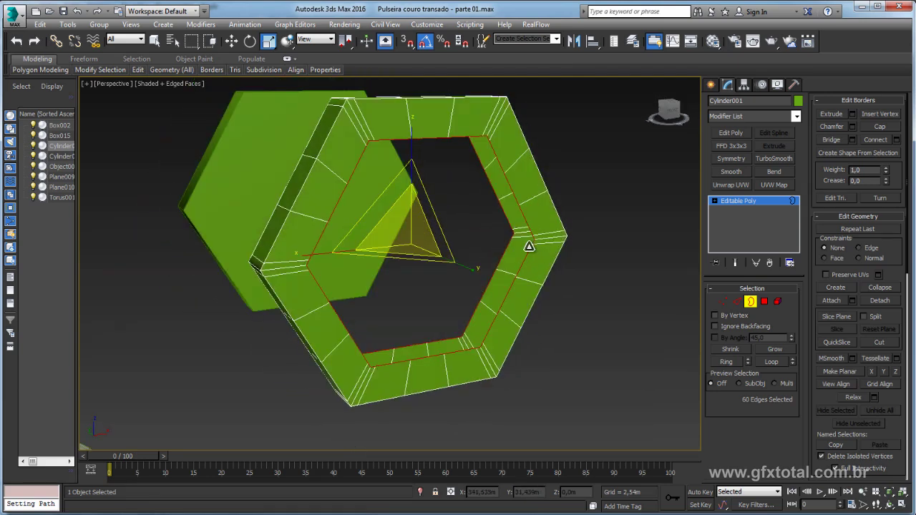
{"action": "key", "text": "x"}
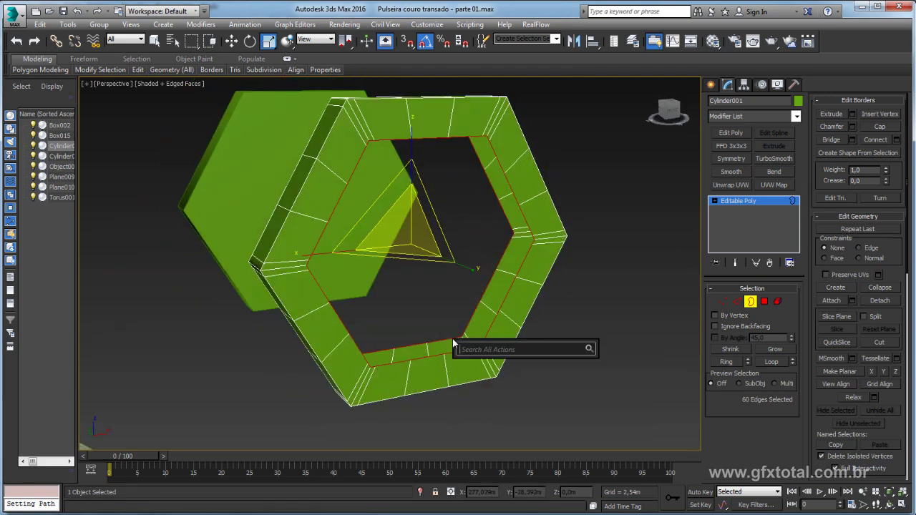
{"action": "type", "text": "s"}
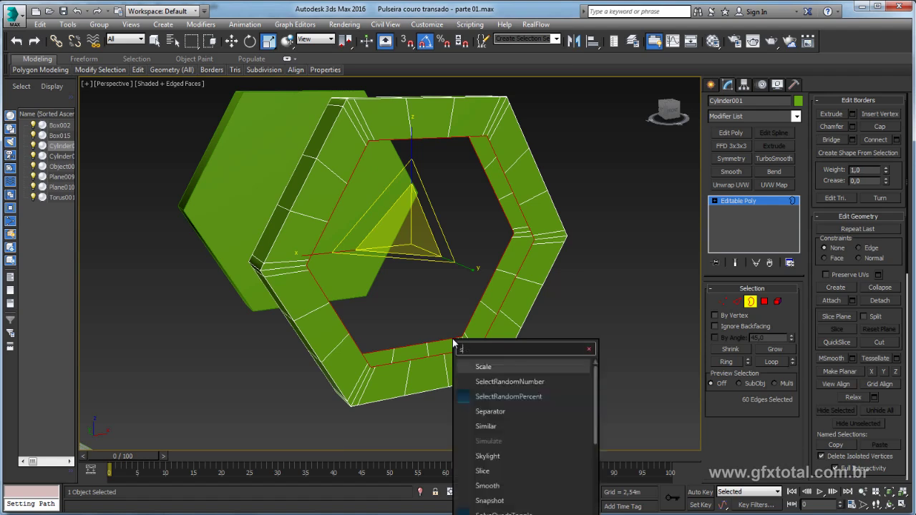
{"action": "type", "text": "phe"}
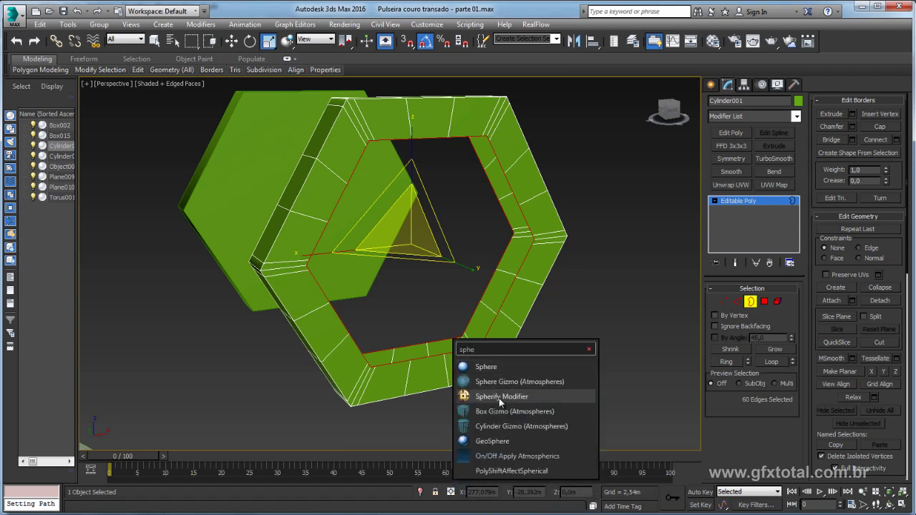
{"action": "left_click", "coordinate": [507, 397]}
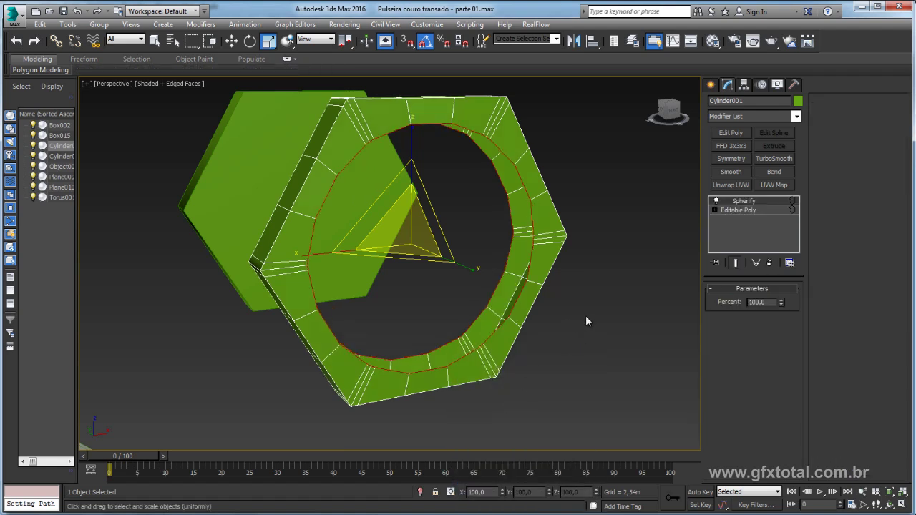
{"action": "mouse_move", "coordinate": [585, 322]}
{"action": "middle_mouse_down", "text": "alt"}
{"action": "mouse_move", "coordinate": [524, 324]}
{"action": "mouse_move", "coordinate": [582, 343]}
{"action": "mouse_move", "coordinate": [632, 337]}
{"action": "mouse_move", "coordinate": [593, 348]}
{"action": "mouse_move", "coordinate": [579, 329]}
{"action": "middle_mouse_up", "text": "alt"}
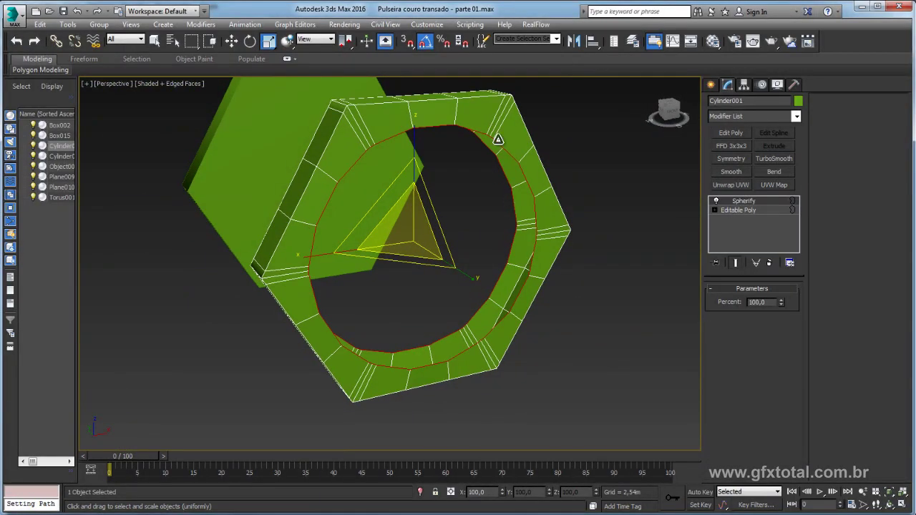
{"action": "right_click", "coordinate": [498, 139]}
Collapse Spherify to Editable Poly and connect the band's crossing edges with 2 pinched segments
{"action": "left_click", "coordinate": [651, 263]}
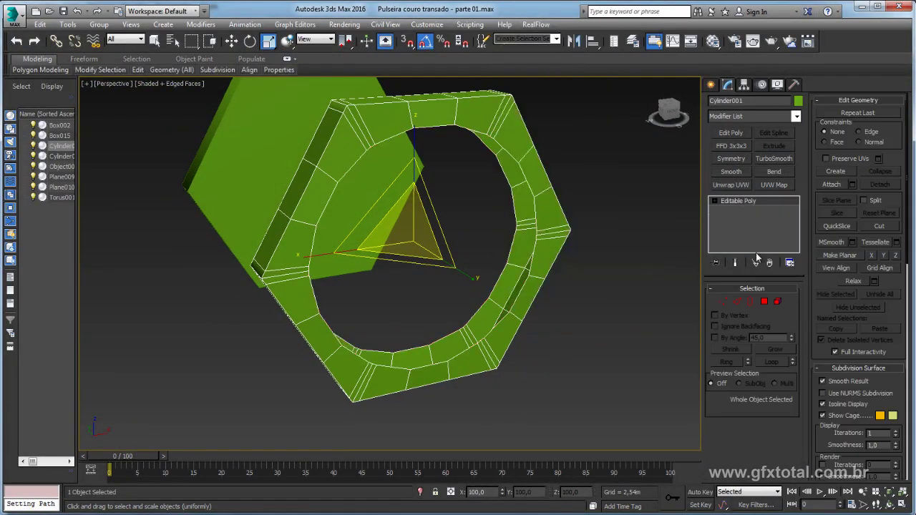
{"action": "left_click", "coordinate": [737, 301]}
{"action": "left_click", "coordinate": [500, 126]}
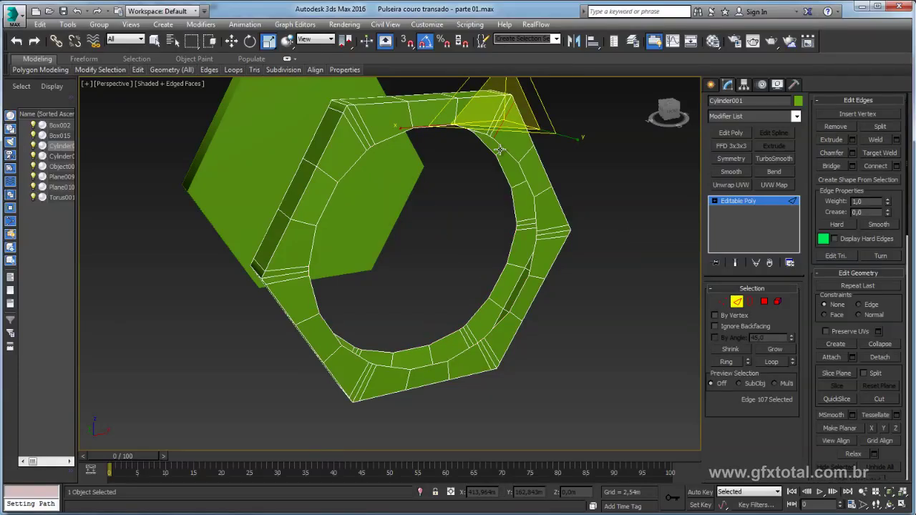
{"action": "left_click", "coordinate": [507, 157], "text": "ctrl"}
{"action": "left_click", "coordinate": [726, 362]}
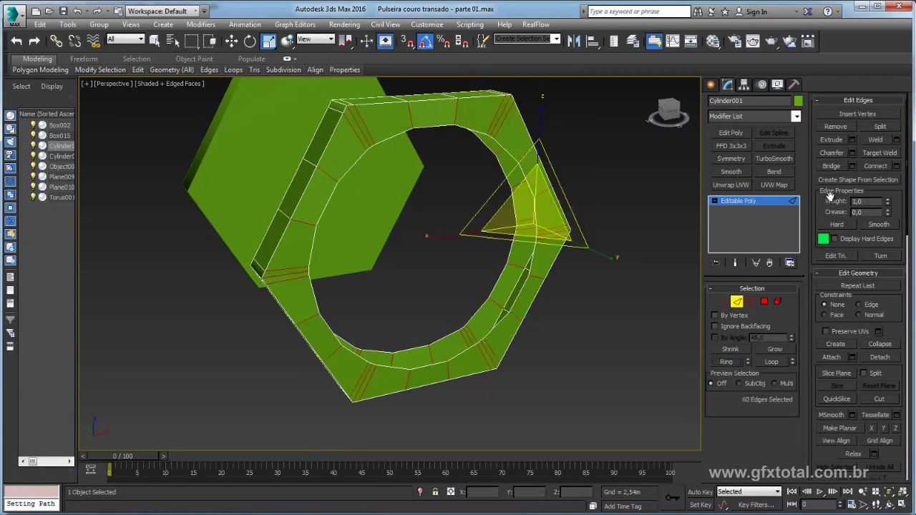
{"action": "left_click", "coordinate": [896, 166]}
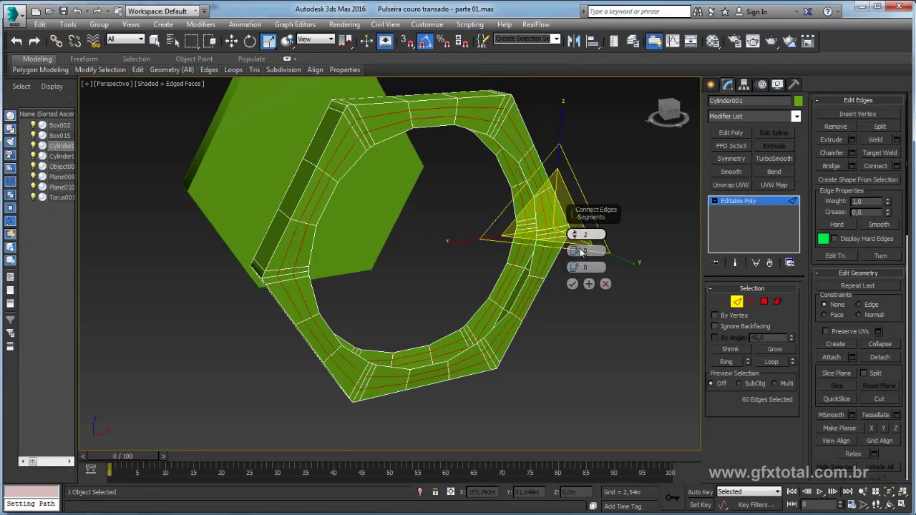
{"action": "left_click_drag", "start_coordinate": [574, 251], "coordinate": [571, 132]}
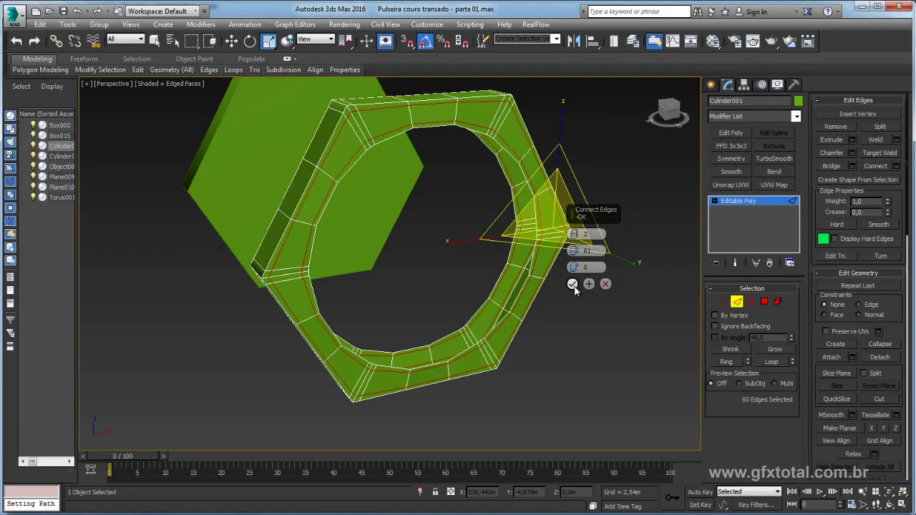
{"action": "left_click", "coordinate": [571, 284]}
Add a lengthwise edge loop along the outer band and select the inner border
{"action": "middle_click_drag", "start_coordinate": [474, 175], "coordinate": [386, 152], "text": "alt"}
{"action": "left_click", "coordinate": [370, 150], "text": "shift"}
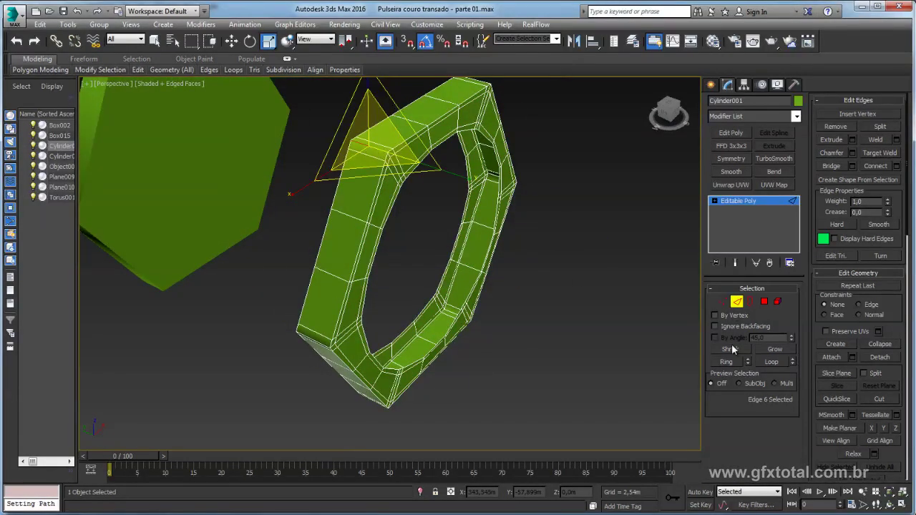
{"action": "left_click", "coordinate": [883, 169]}
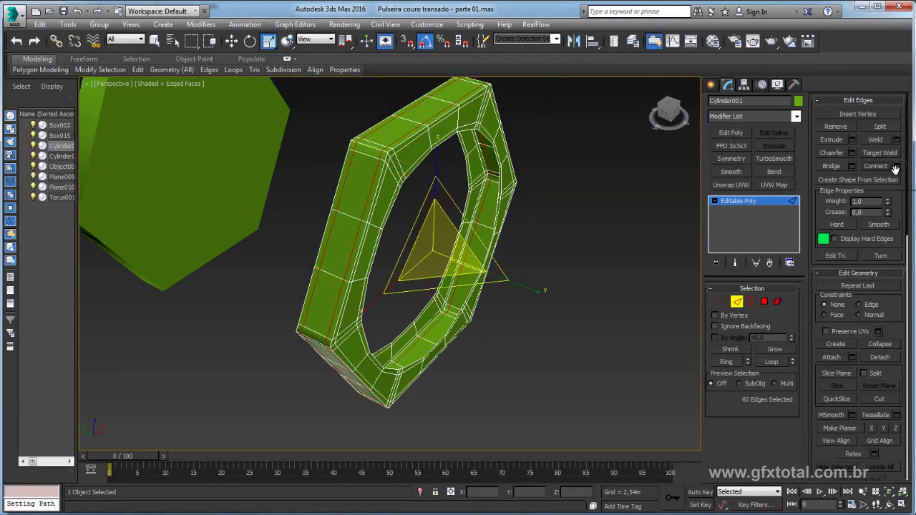
{"action": "middle_click_drag", "start_coordinate": [615, 193], "coordinate": [666, 208], "text": "alt"}
{"action": "left_click", "coordinate": [735, 203]}
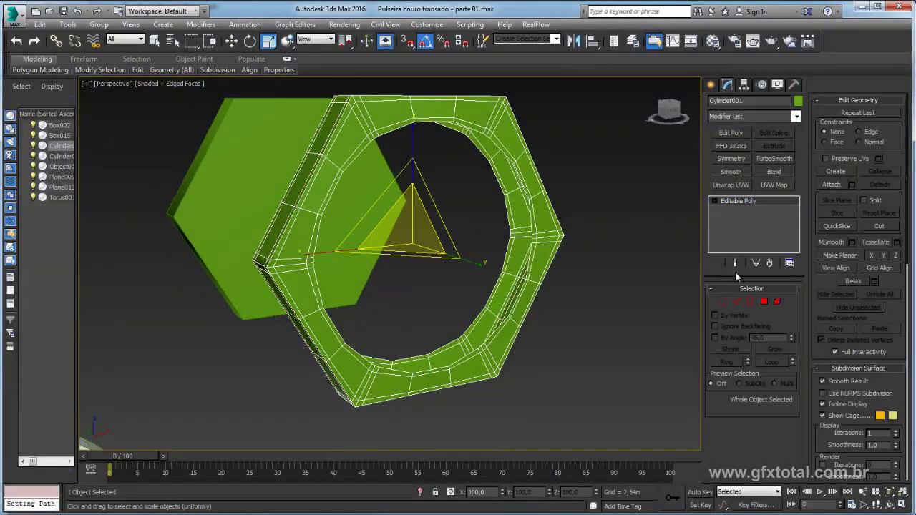
{"action": "left_click", "coordinate": [750, 301]}
{"action": "left_click", "coordinate": [522, 184]}
{"action": "middle_click_drag", "start_coordinate": [524, 188], "coordinate": [567, 210], "text": "alt"}
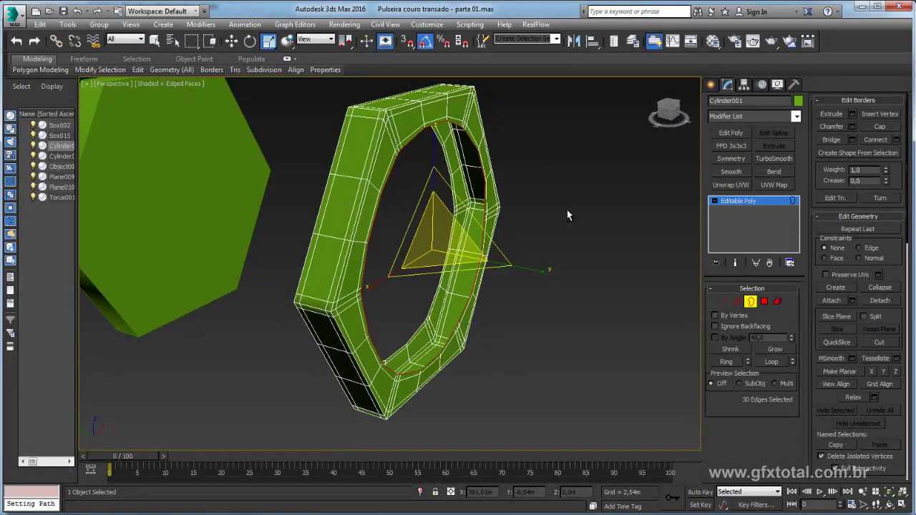
Shift-drag the inner border outward with Move to extrude a long tube
{"action": "key", "text": "w"}
{"action": "left_click_drag", "start_coordinate": [371, 238], "coordinate": [558, 265], "text": "shift"}
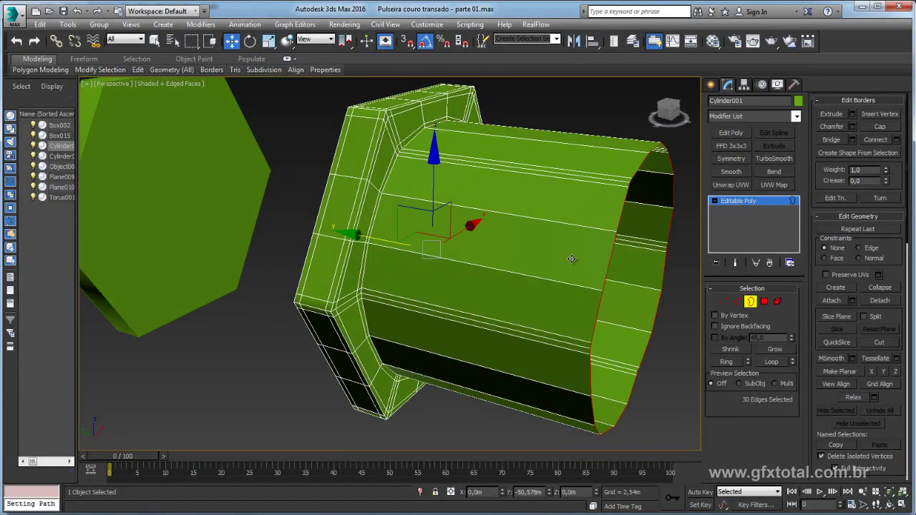
{"action": "middle_click_drag", "start_coordinate": [558, 264], "coordinate": [563, 267], "text": "alt"}
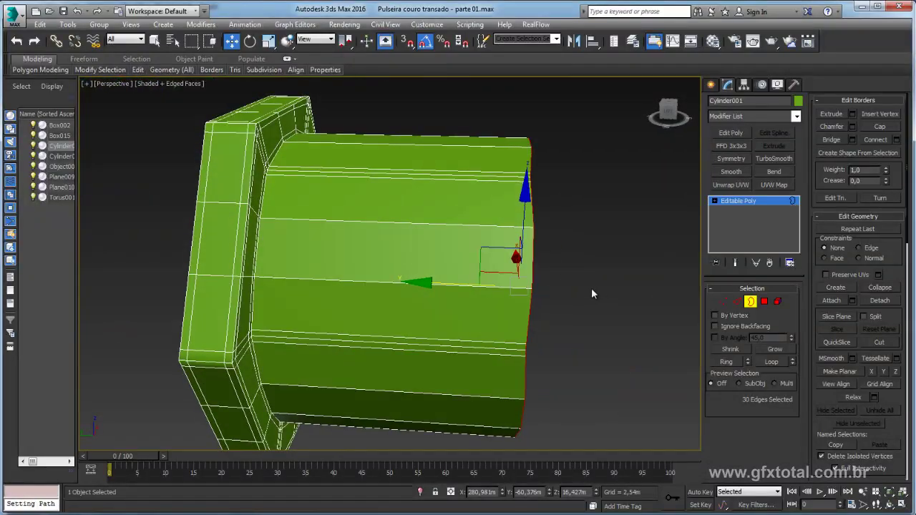
{"action": "left_click", "coordinate": [743, 201]}
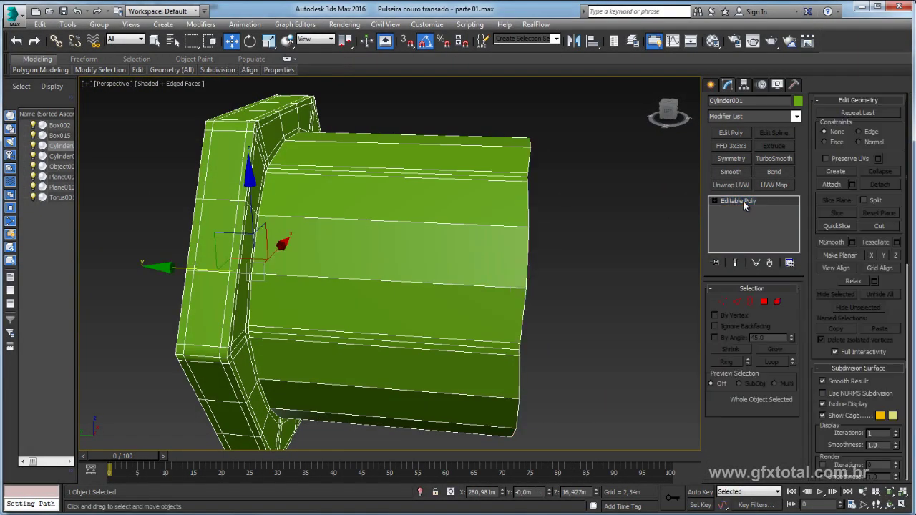
Add a TurboSmooth modifier, inspect the result, then enter Editable Poly polygon mode
{"action": "left_click", "coordinate": [775, 158]}
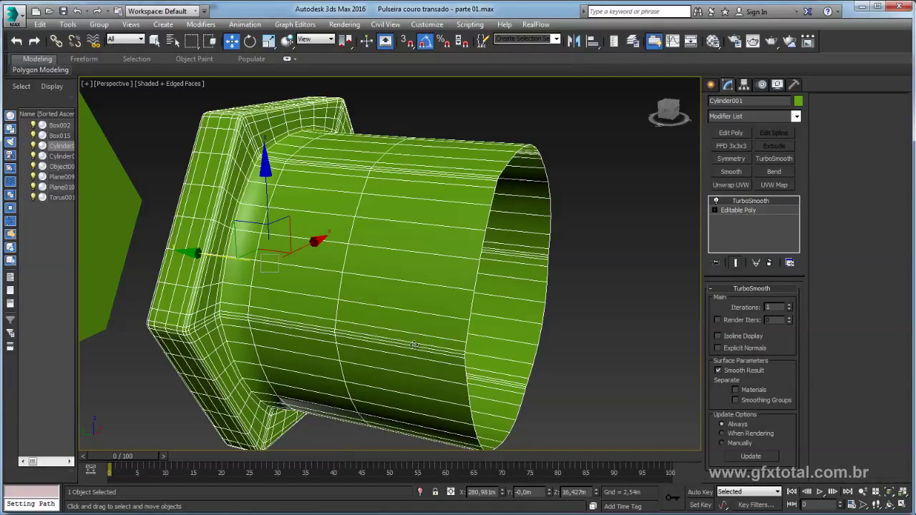
{"action": "mouse_move", "coordinate": [414, 345]}
{"action": "middle_mouse_down", "text": "alt"}
{"action": "mouse_move", "coordinate": [419, 219]}
{"action": "mouse_move", "coordinate": [348, 251]}
{"action": "middle_mouse_up", "text": "alt"}
{"action": "mouse_move", "coordinate": [465, 276]}
{"action": "middle_mouse_down", "text": "alt"}
{"action": "mouse_move", "coordinate": [477, 279]}
{"action": "mouse_move", "coordinate": [479, 178]}
{"action": "mouse_move", "coordinate": [491, 215]}
{"action": "mouse_move", "coordinate": [480, 218]}
{"action": "middle_mouse_up", "text": "alt"}
{"action": "scroll", "coordinate": [477, 175], "scroll_direction": "down", "scroll_amount": 2}
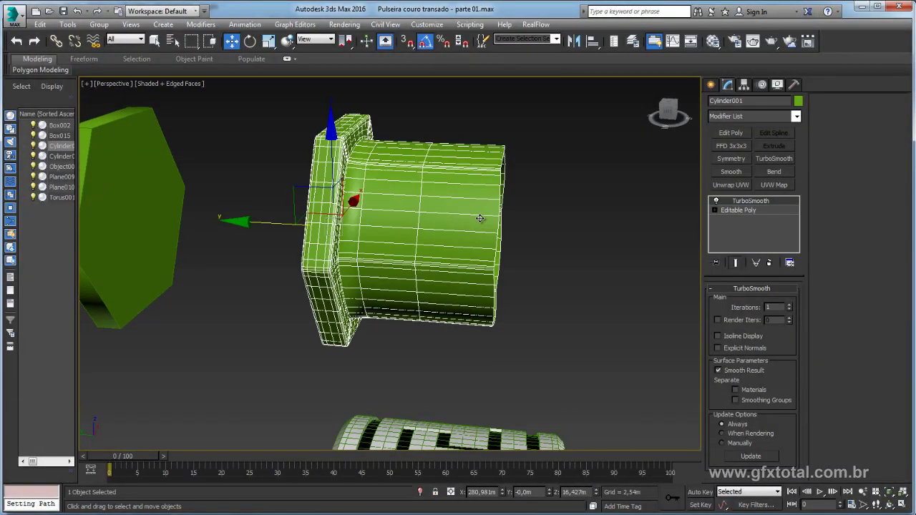
{"action": "middle_click_drag", "start_coordinate": [476, 317], "coordinate": [501, 130], "text": "alt"}
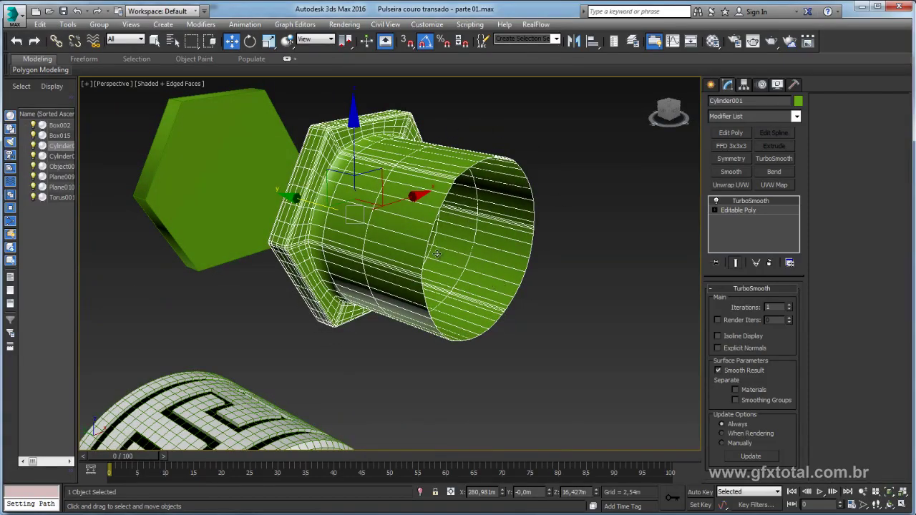
{"action": "middle_click_drag", "start_coordinate": [437, 253], "coordinate": [456, 258], "text": "alt"}
{"action": "left_click", "coordinate": [744, 210]}
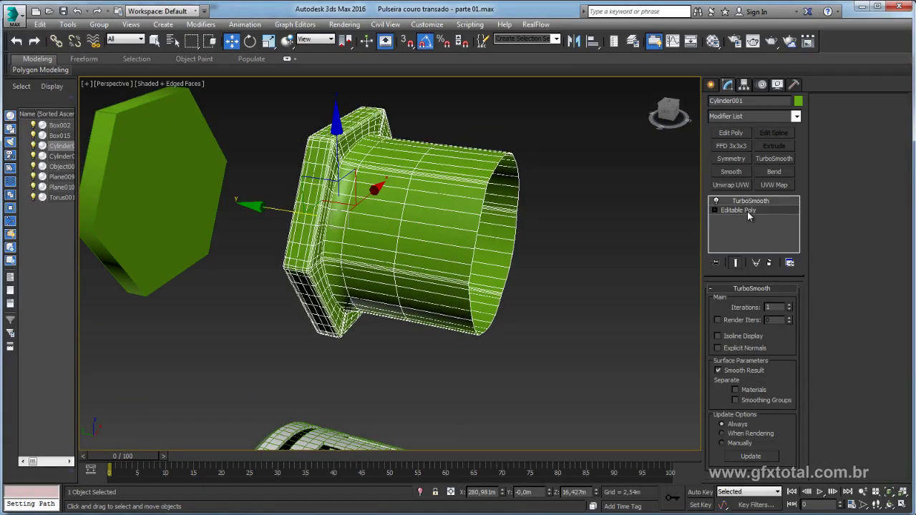
{"action": "left_click", "coordinate": [764, 301]}
Delete the long tube's polygons from the ring's base mesh
{"action": "middle_click_drag", "start_coordinate": [549, 174], "coordinate": [576, 157], "text": "alt"}
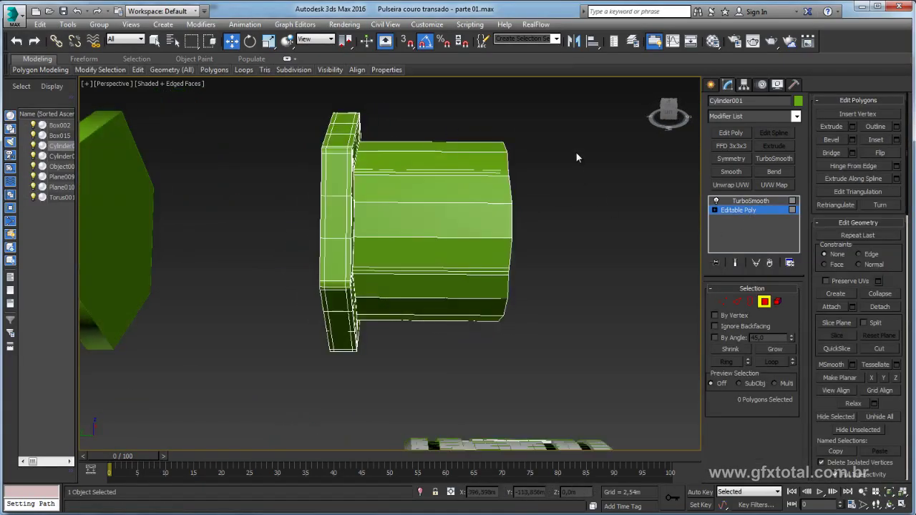
{"action": "left_click_drag", "start_coordinate": [461, 352], "coordinate": [462, 351]}
{"action": "key", "text": "Delete"}
{"action": "left_click", "coordinate": [738, 211]}
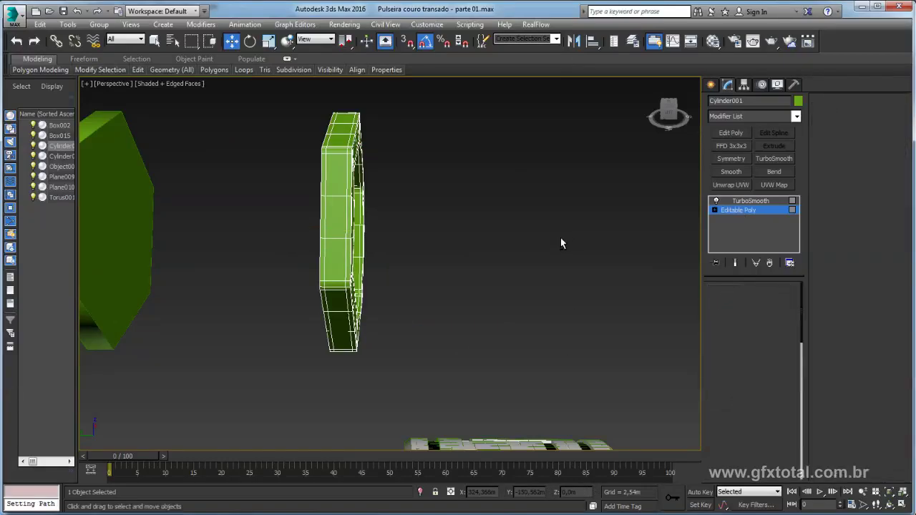
Move the hexagonal slab Cylinder002 along Y, away from the ring
{"action": "left_click", "coordinate": [98, 228]}
{"action": "middle_click_drag", "start_coordinate": [98, 228], "coordinate": [198, 228]}
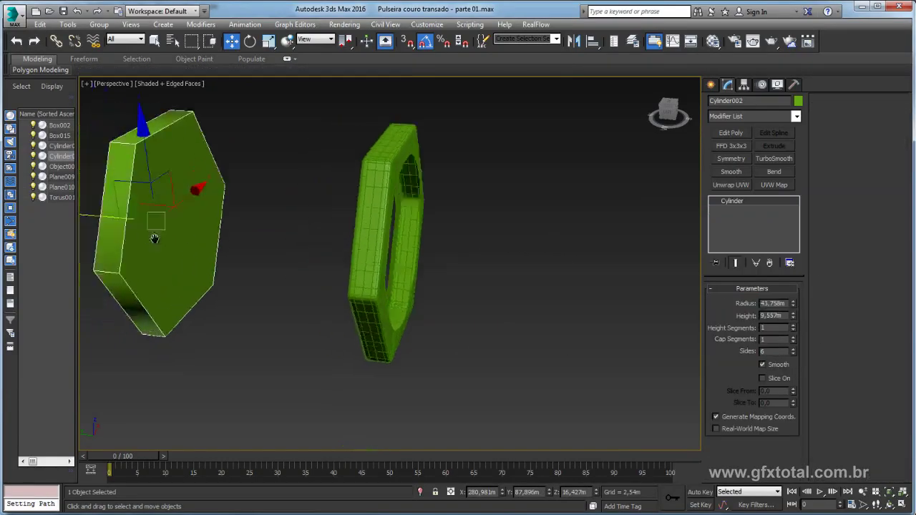
{"action": "left_click_drag", "start_coordinate": [180, 217], "coordinate": [463, 240]}
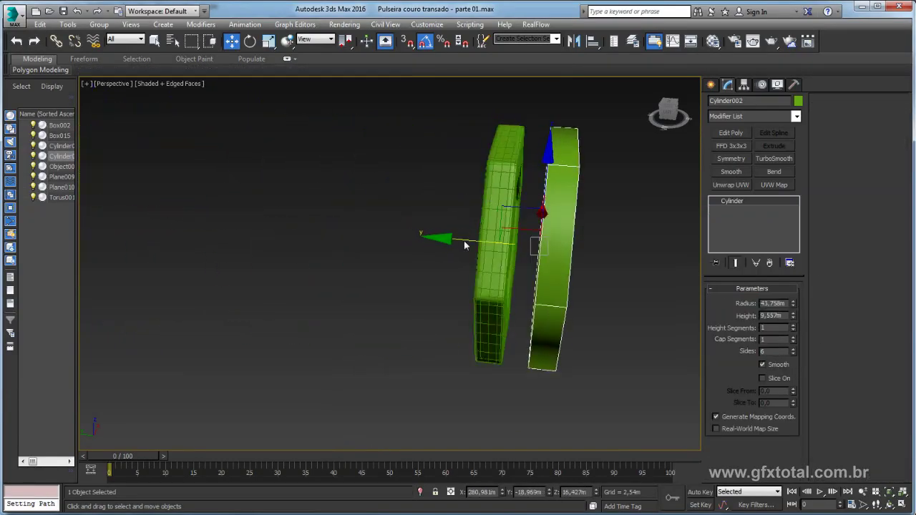
{"action": "middle_click_drag", "start_coordinate": [464, 241], "coordinate": [497, 231], "text": "alt"}
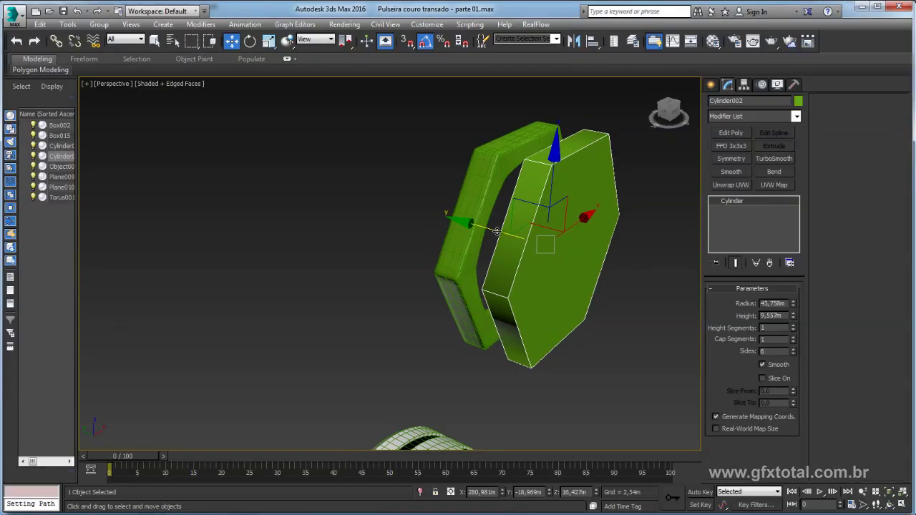
{"action": "left_click_drag", "start_coordinate": [497, 230], "coordinate": [587, 260]}
{"action": "middle_click_drag", "start_coordinate": [587, 260], "coordinate": [509, 177]}
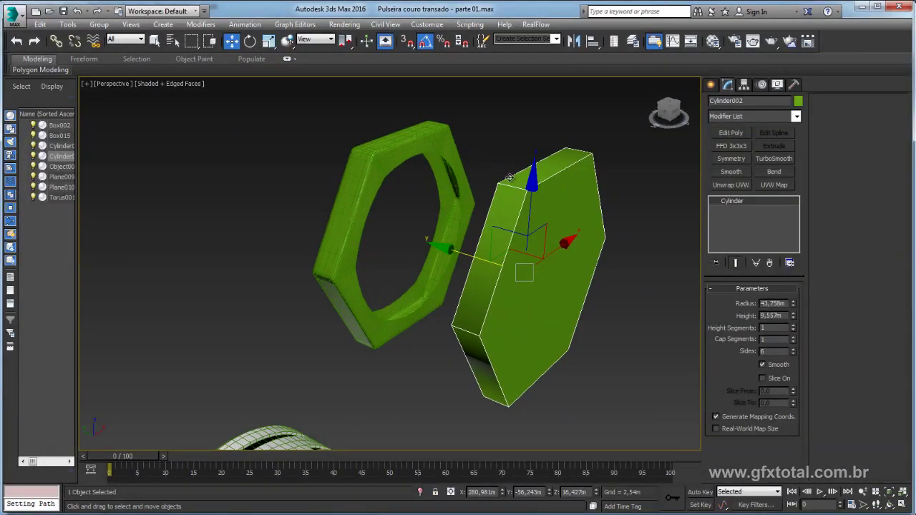
Inspect the ring's inner border at Editable Poly Border level, then reselect the slab
{"action": "left_click", "coordinate": [403, 145]}
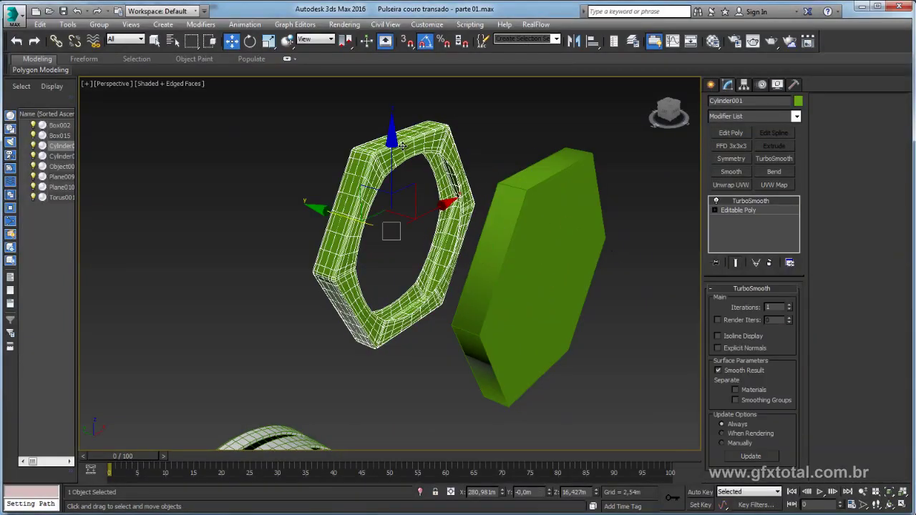
{"action": "left_click", "coordinate": [739, 209]}
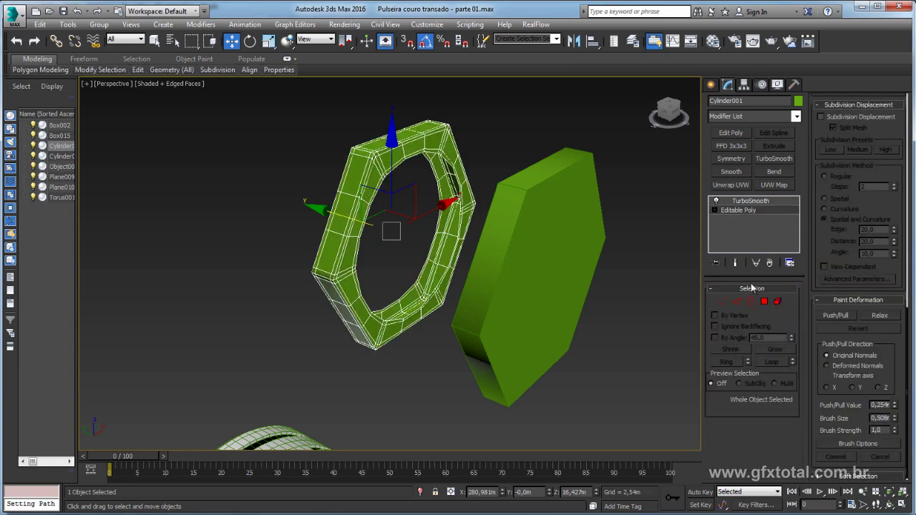
{"action": "left_click", "coordinate": [750, 302]}
{"action": "left_click", "coordinate": [437, 156]}
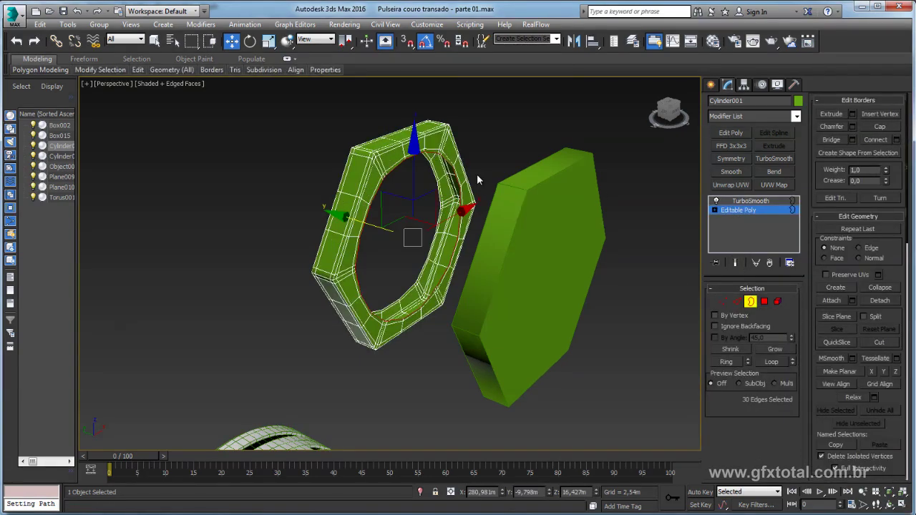
{"action": "scroll", "coordinate": [475, 176], "scroll_direction": "up", "scroll_amount": 5}
{"action": "scroll", "coordinate": [469, 179], "scroll_direction": "down", "scroll_amount": 3}
{"action": "mouse_move", "coordinate": [466, 185]}
{"action": "middle_mouse_down", "text": "alt"}
{"action": "mouse_move", "coordinate": [489, 217]}
{"action": "mouse_move", "coordinate": [472, 196]}
{"action": "mouse_move", "coordinate": [503, 209]}
{"action": "middle_mouse_up", "text": "alt"}
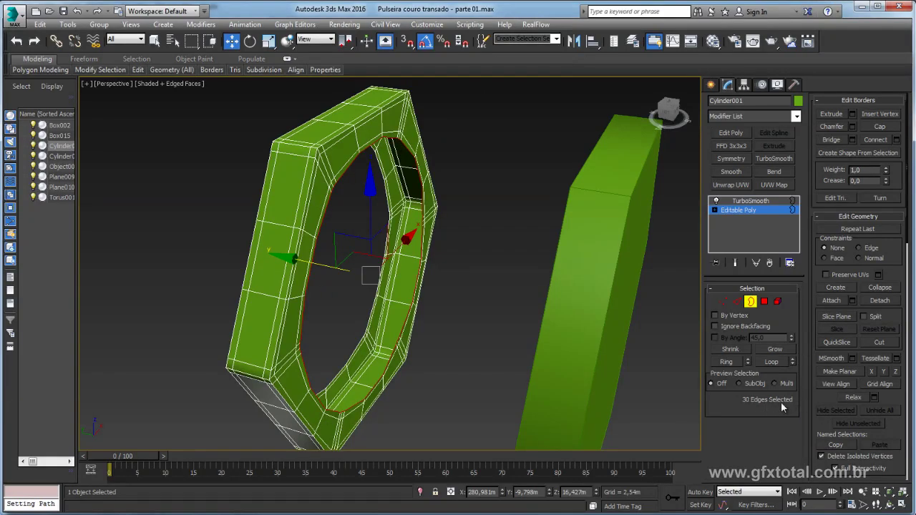
{"action": "left_click", "coordinate": [750, 211]}
{"action": "left_click", "coordinate": [615, 195]}
{"action": "middle_click_drag", "start_coordinate": [615, 194], "coordinate": [625, 286], "text": "alt"}
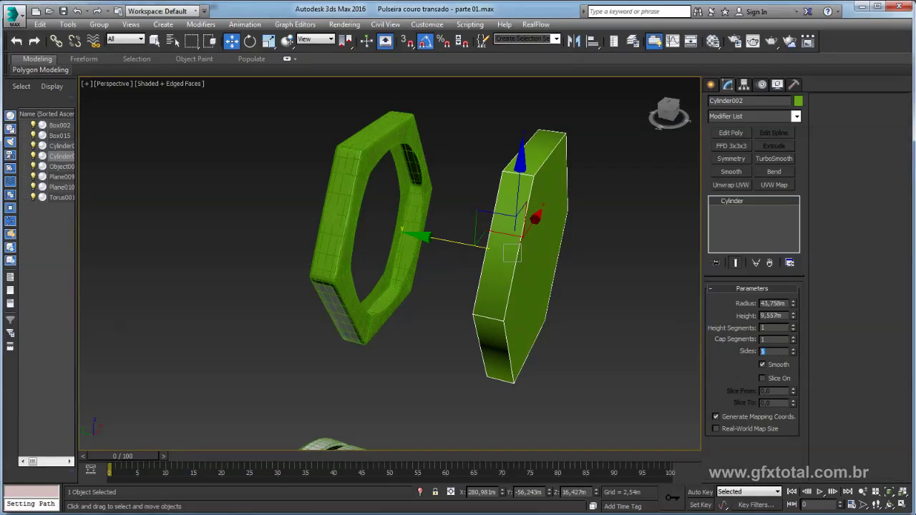
Give the slab 30 sides, radius 31.217 and height 35.552, moving it toward the ring
{"action": "type", "text": "30"}
{"action": "key", "text": "Return"}
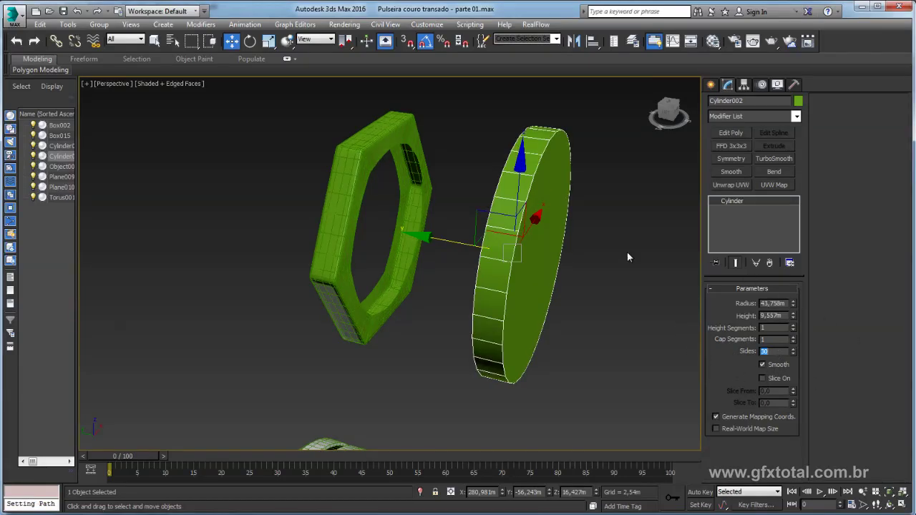
{"action": "mouse_move", "coordinate": [792, 303]}
{"action": "left_mouse_down"}
{"action": "mouse_move", "coordinate": [793, 329]}
{"action": "mouse_move", "coordinate": [775, 162]}
{"action": "left_mouse_up"}
{"action": "left_click_drag", "start_coordinate": [454, 245], "coordinate": [328, 228]}
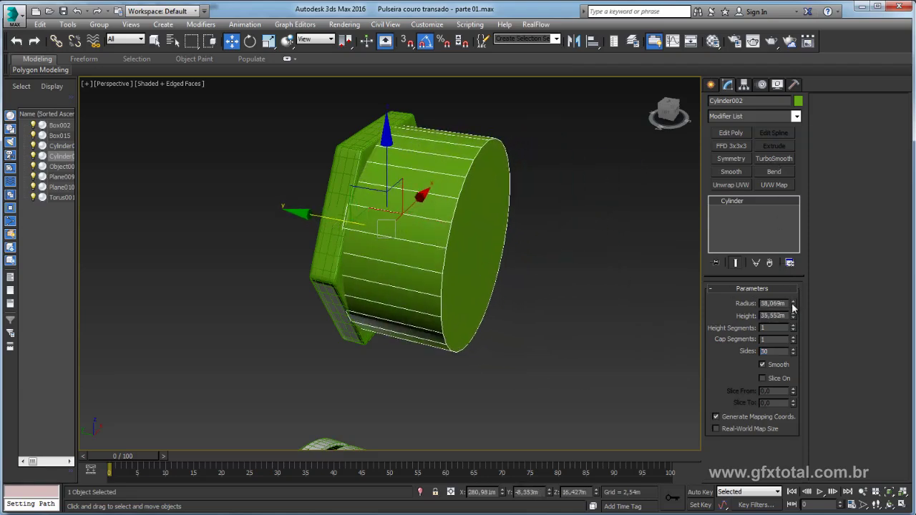
{"action": "left_click_drag", "start_coordinate": [792, 303], "coordinate": [794, 314]}
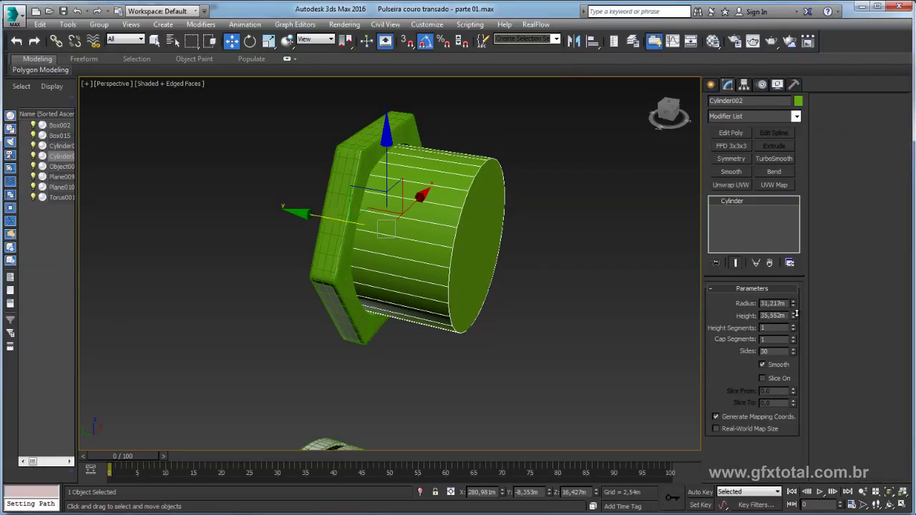
{"action": "left_click_drag", "start_coordinate": [322, 224], "coordinate": [358, 224]}
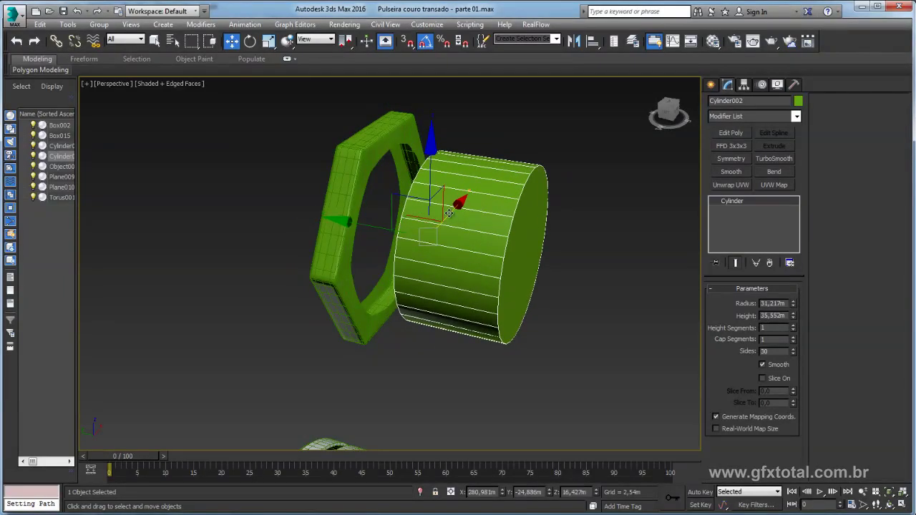
Convert the drum to Editable Poly and delete its end-cap polygon
{"action": "right_click", "coordinate": [449, 210]}
{"action": "left_click", "coordinate": [608, 334]}
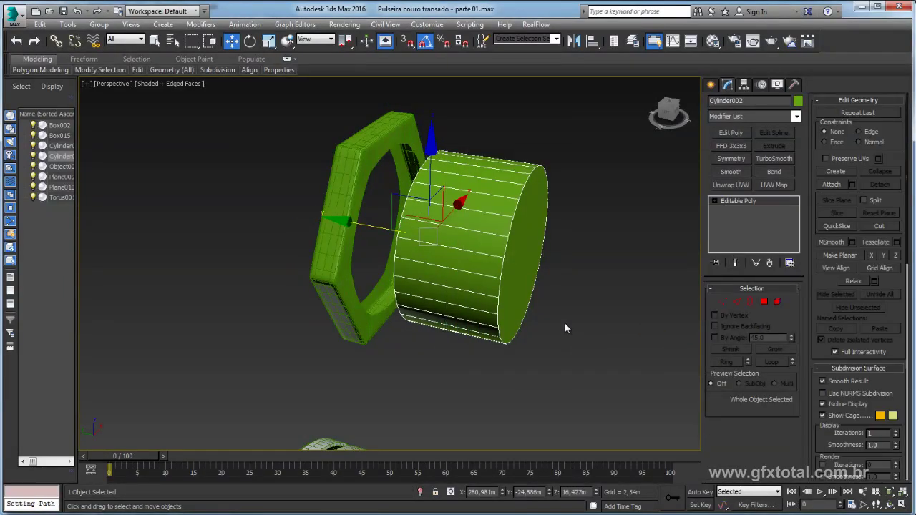
{"action": "left_click", "coordinate": [764, 301]}
{"action": "mouse_move", "coordinate": [630, 292]}
{"action": "middle_mouse_down", "text": "alt"}
{"action": "mouse_move", "coordinate": [495, 239]}
{"action": "mouse_move", "coordinate": [441, 231]}
{"action": "mouse_move", "coordinate": [690, 222]}
{"action": "middle_mouse_up", "text": "alt"}
{"action": "left_click", "coordinate": [495, 239]}
{"action": "key", "text": "Delete"}
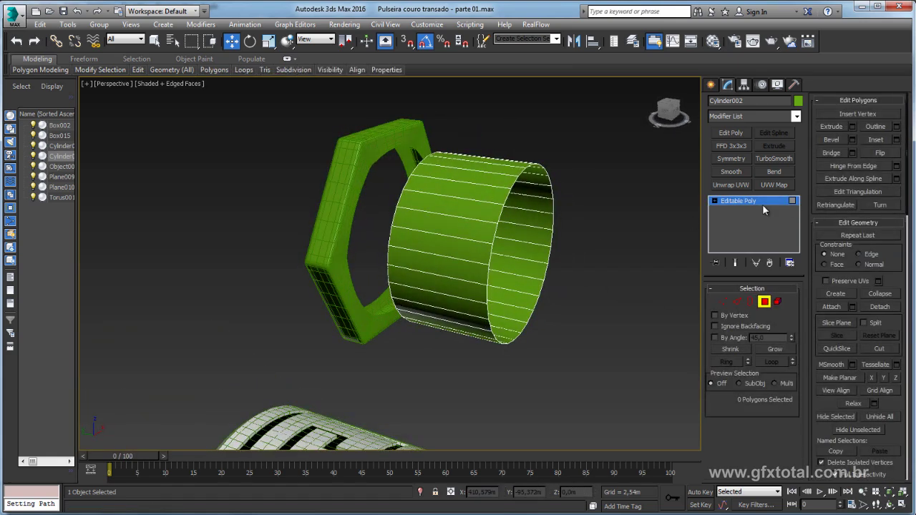
Attach the open tube to the ring's Editable Poly mesh
{"action": "left_click", "coordinate": [759, 201]}
{"action": "left_click", "coordinate": [382, 137]}
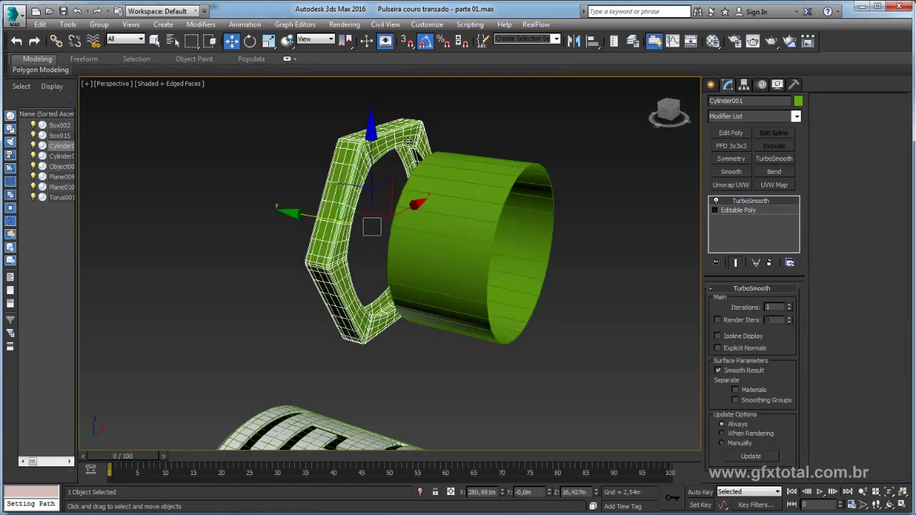
{"action": "left_click", "coordinate": [752, 211]}
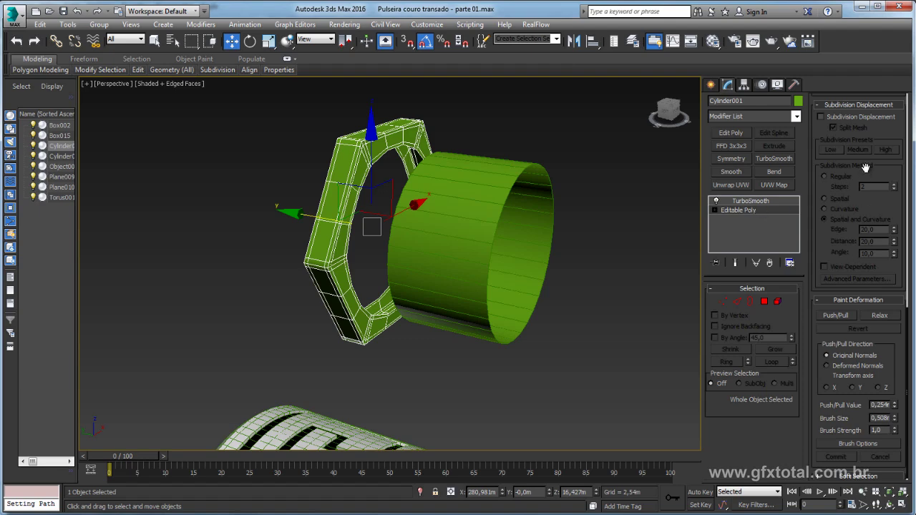
{"action": "left_click_drag", "start_coordinate": [866, 167], "coordinate": [889, 432]}
{"action": "scroll", "coordinate": [819, 166], "scroll_direction": "up", "scroll_amount": 3}
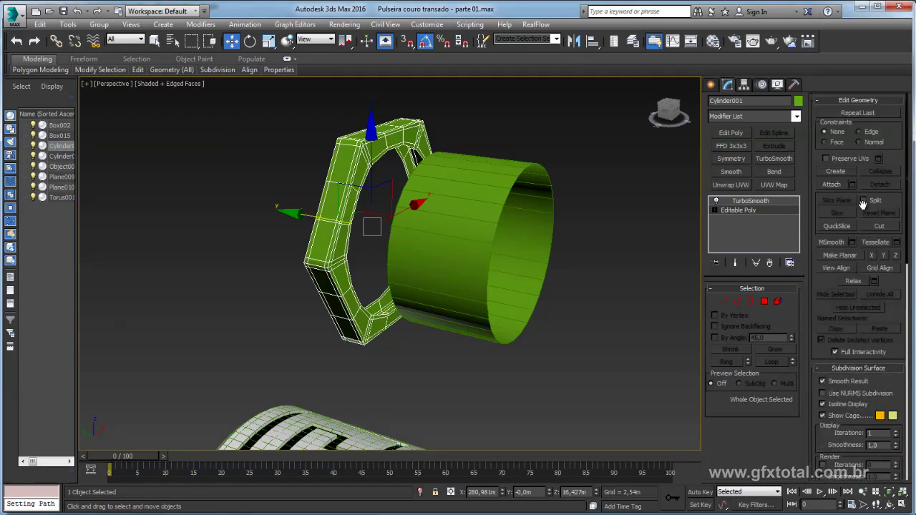
{"action": "left_click", "coordinate": [825, 184]}
{"action": "left_click", "coordinate": [477, 199]}
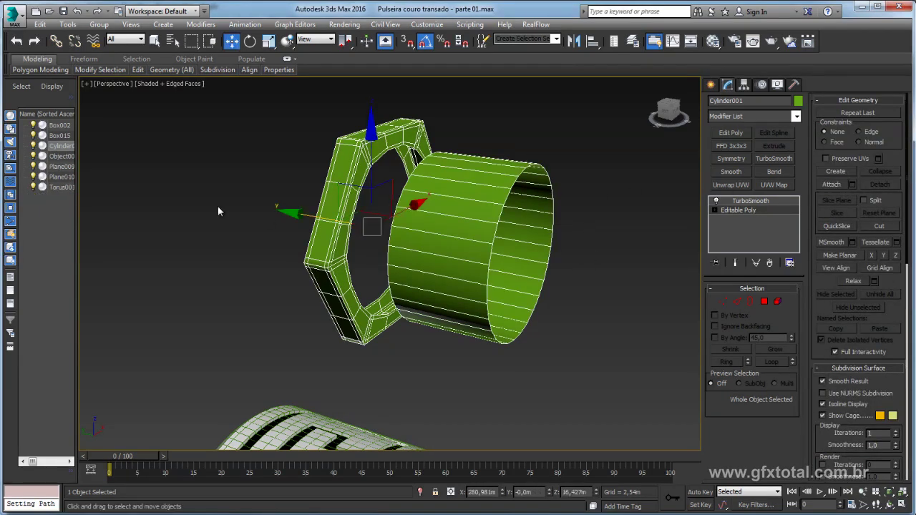
Select the ring's inner opening border together with the tube's open end border
{"action": "left_click", "coordinate": [750, 301]}
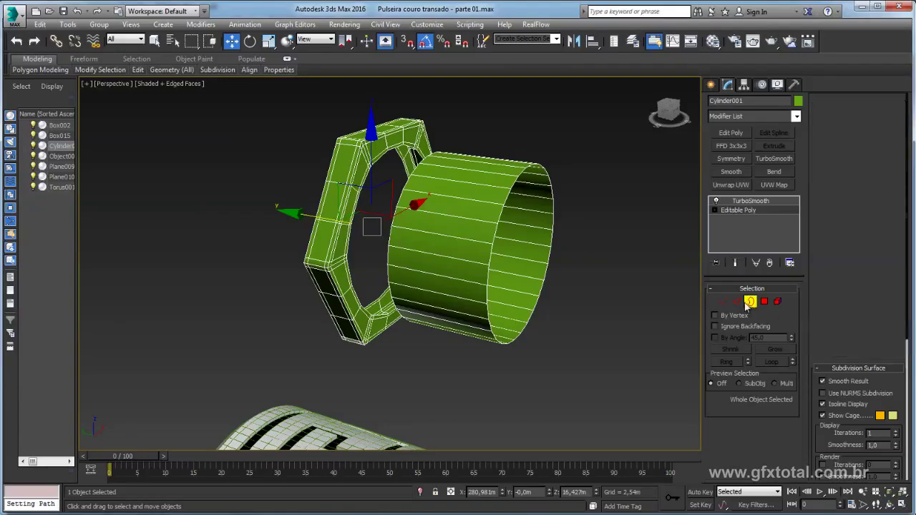
{"action": "left_click", "coordinate": [378, 178]}
{"action": "scroll", "coordinate": [380, 168], "scroll_direction": "up", "scroll_amount": 2}
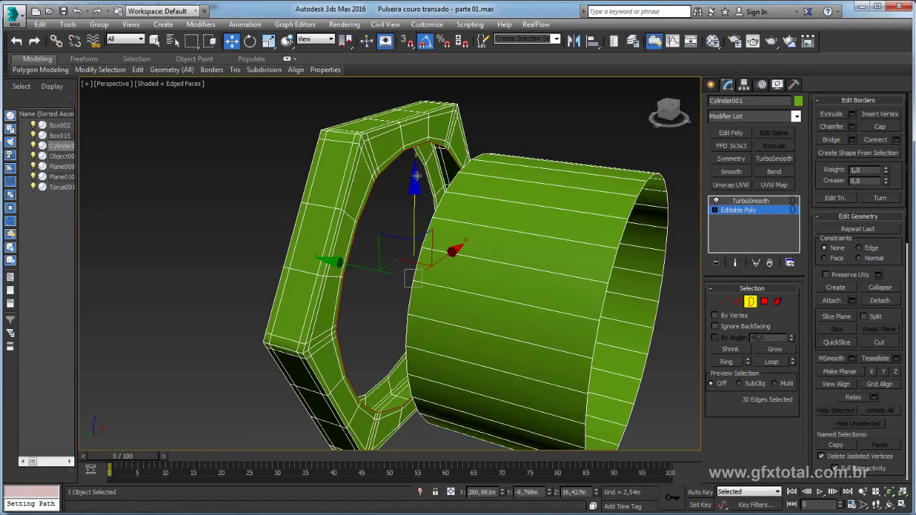
{"action": "left_click", "coordinate": [454, 185], "text": "ctrl"}
{"action": "mouse_move", "coordinate": [540, 186]}
{"action": "middle_mouse_down", "text": "alt"}
{"action": "mouse_move", "coordinate": [538, 239]}
{"action": "mouse_move", "coordinate": [520, 200]}
{"action": "mouse_move", "coordinate": [551, 178]}
{"action": "mouse_move", "coordinate": [541, 201]}
{"action": "middle_mouse_up", "text": "alt"}
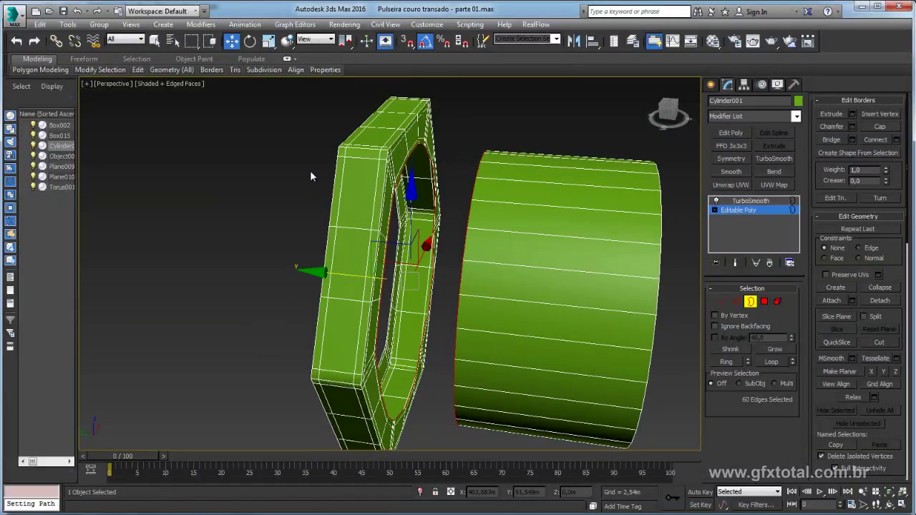
{"action": "left_click", "coordinate": [736, 211]}
Clone the whole ring element off to the left
{"action": "left_click", "coordinate": [778, 301]}
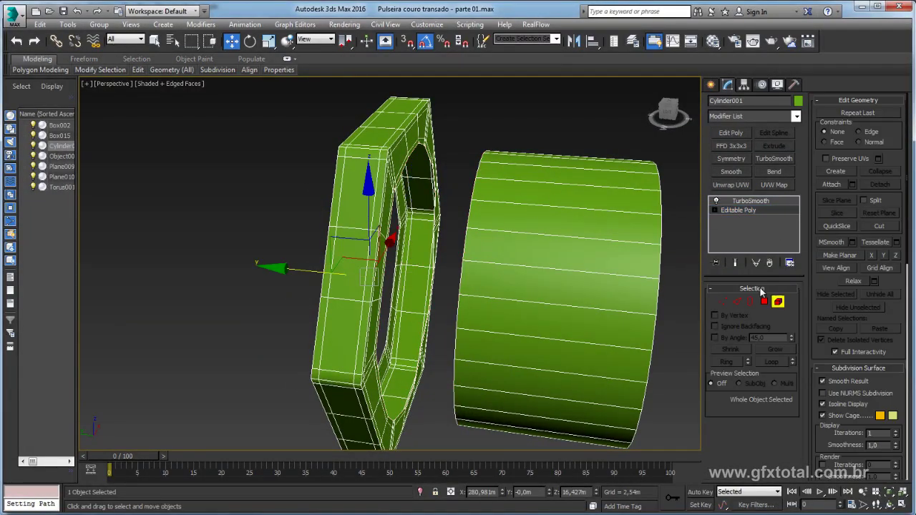
{"action": "left_click", "coordinate": [392, 156]}
{"action": "left_click_drag", "start_coordinate": [317, 271], "coordinate": [113, 250], "text": "shift"}
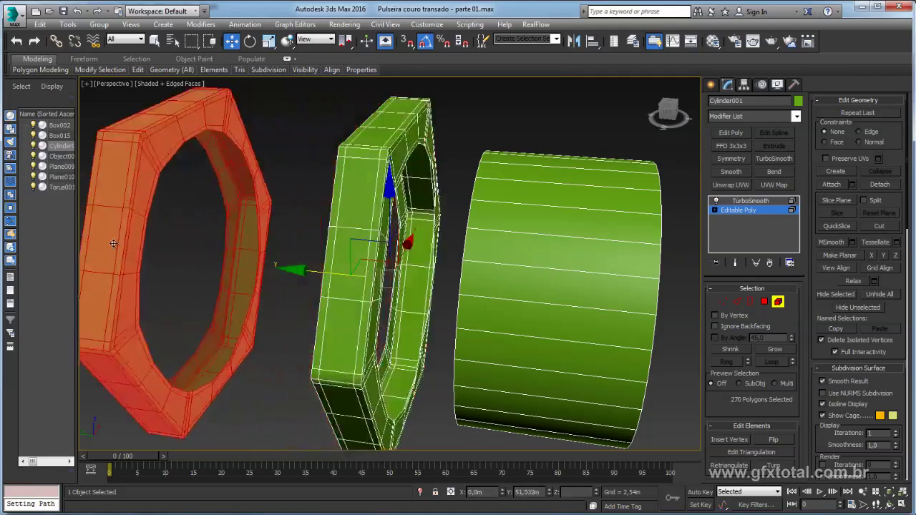
{"action": "left_click", "coordinate": [603, 307]}
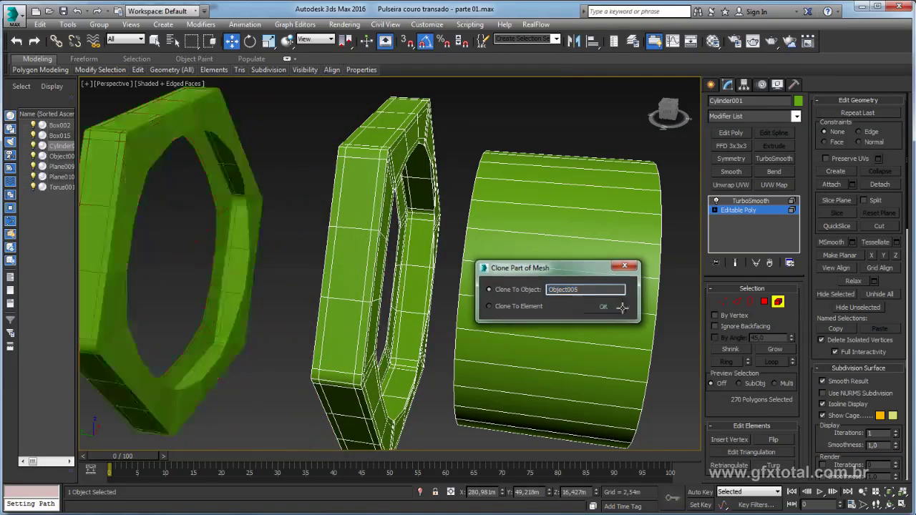
{"action": "left_click", "coordinate": [749, 201]}
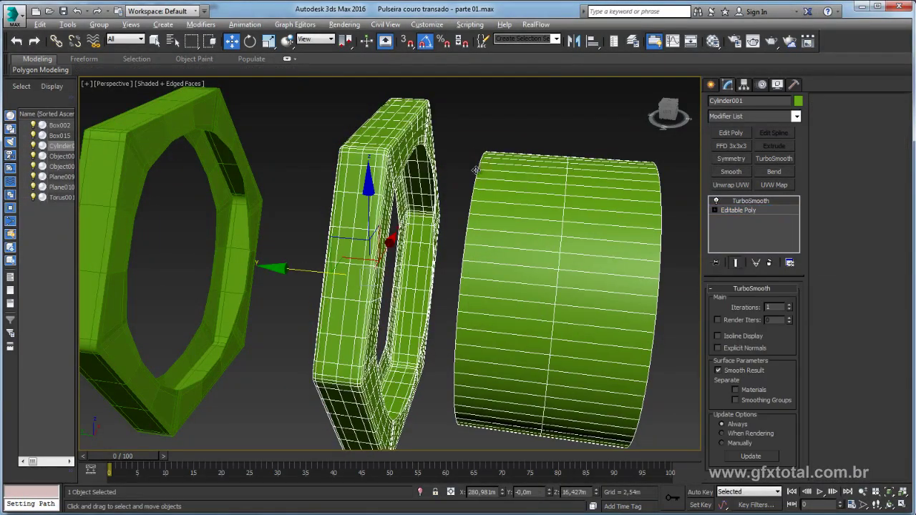
{"action": "middle_click_drag", "start_coordinate": [475, 169], "coordinate": [395, 138], "text": "alt"}
Bridge the ring's inner border to the tube's near end border
{"action": "left_click", "coordinate": [761, 212]}
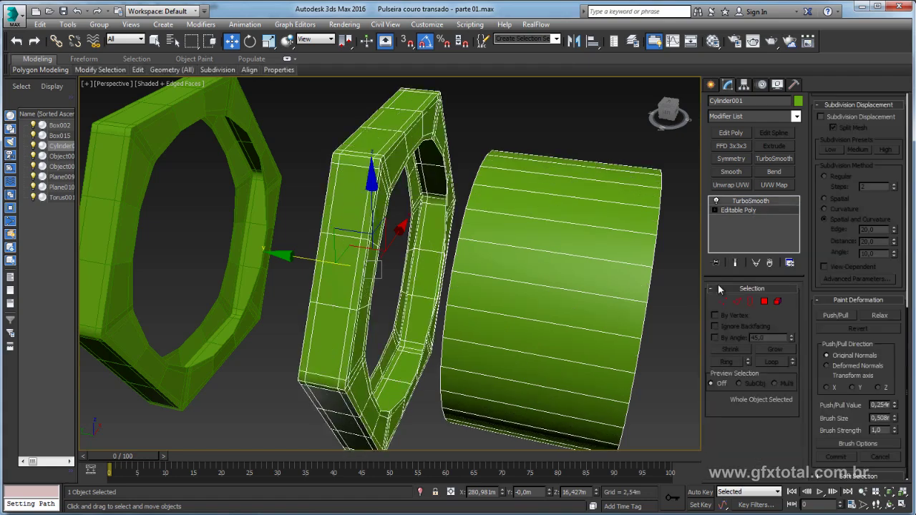
{"action": "left_click", "coordinate": [750, 301]}
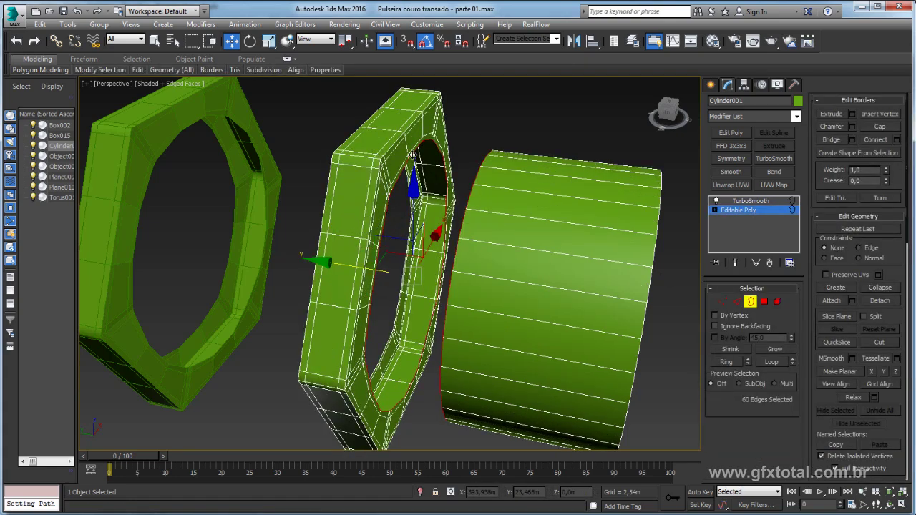
{"action": "left_click", "coordinate": [476, 172], "text": "ctrl"}
{"action": "middle_click_drag", "start_coordinate": [589, 265], "coordinate": [593, 262], "text": "alt"}
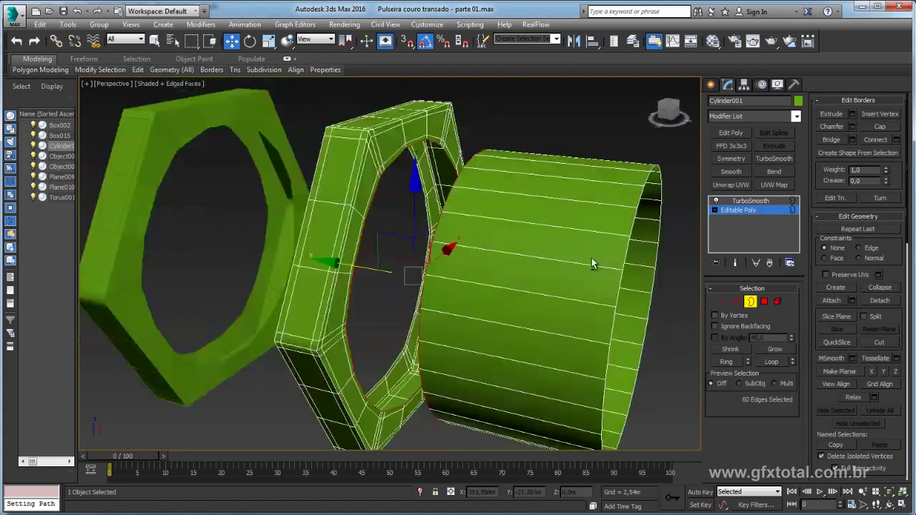
{"action": "left_click", "coordinate": [830, 140]}
{"action": "mouse_move", "coordinate": [538, 188]}
{"action": "middle_mouse_down", "text": "alt"}
{"action": "mouse_move", "coordinate": [462, 193]}
{"action": "mouse_move", "coordinate": [565, 160]}
{"action": "mouse_move", "coordinate": [598, 291]}
{"action": "middle_mouse_up", "text": "alt"}
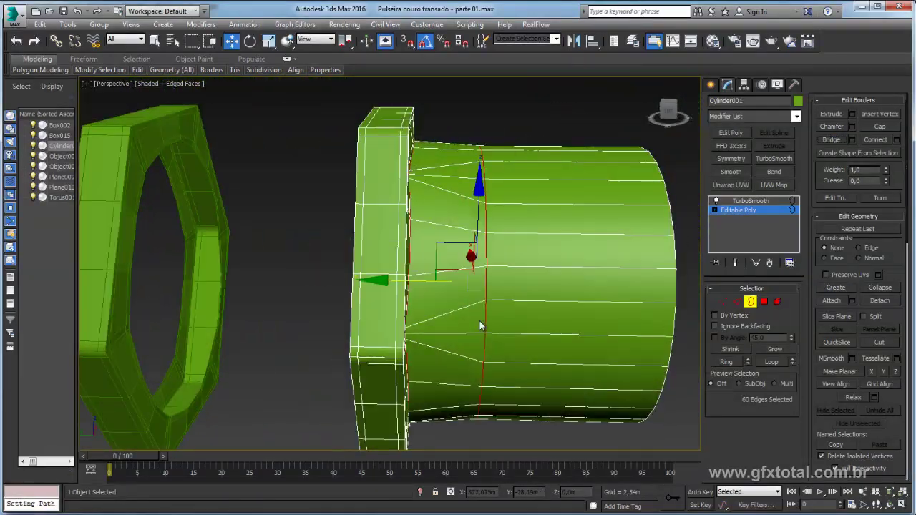
Slide the cylinder's end polygons along Y toward the ring, then box-select the flange vertices
{"action": "key", "text": "4"}
{"action": "scroll", "coordinate": [597, 291], "scroll_direction": "down", "scroll_amount": 4}
{"action": "scroll", "coordinate": [602, 351], "scroll_direction": "down", "scroll_amount": 1}
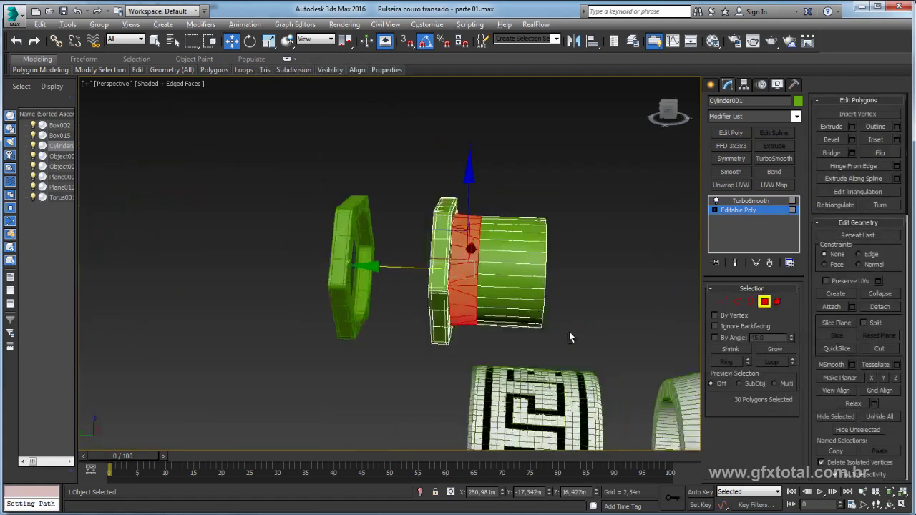
{"action": "left_click_drag", "start_coordinate": [455, 270], "coordinate": [429, 270]}
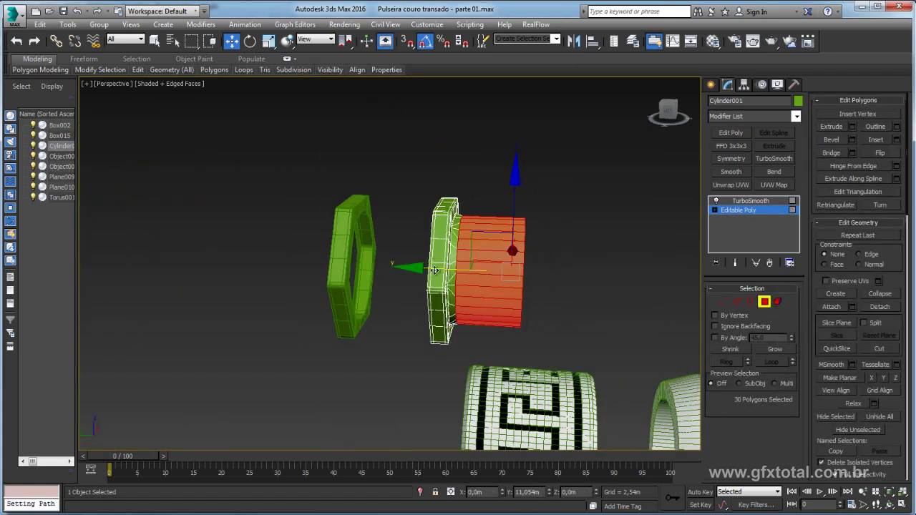
{"action": "middle_click_drag", "start_coordinate": [429, 270], "coordinate": [507, 282], "text": "alt"}
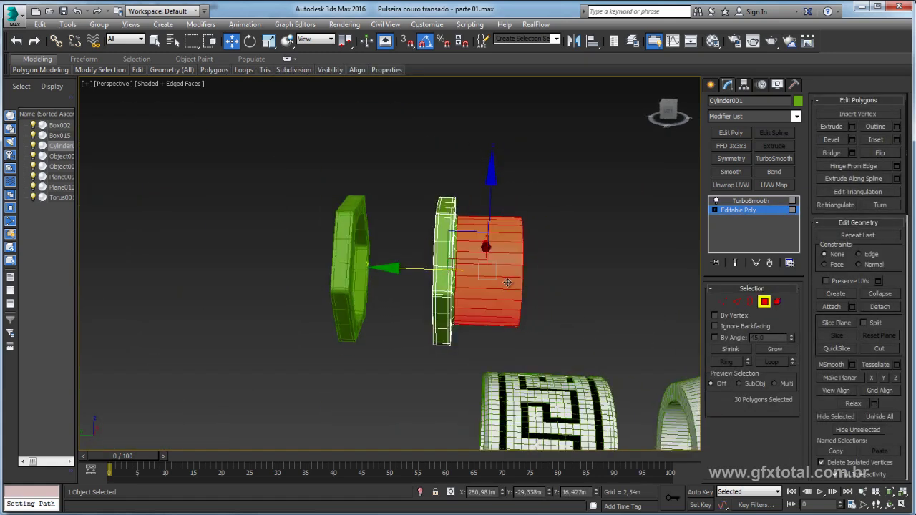
{"action": "left_click", "coordinate": [739, 211]}
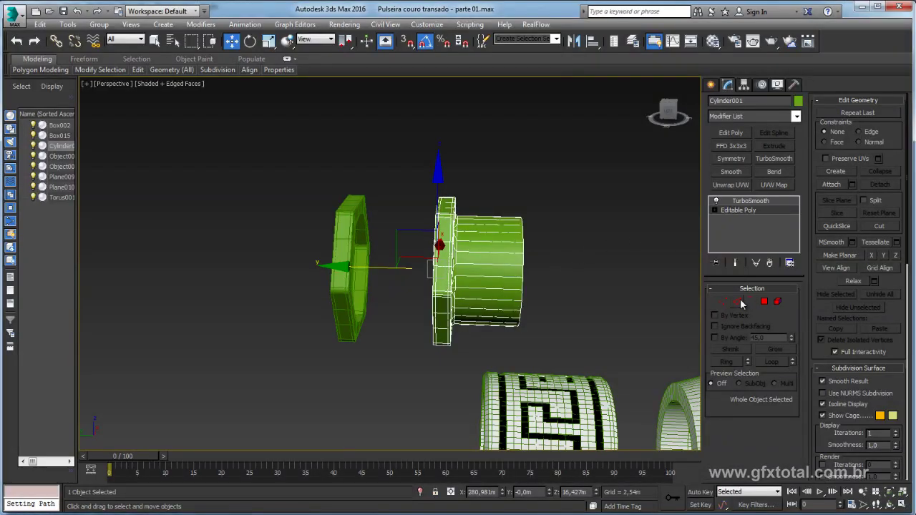
{"action": "key", "text": "1"}
{"action": "left_click_drag", "start_coordinate": [612, 181], "coordinate": [514, 334]}
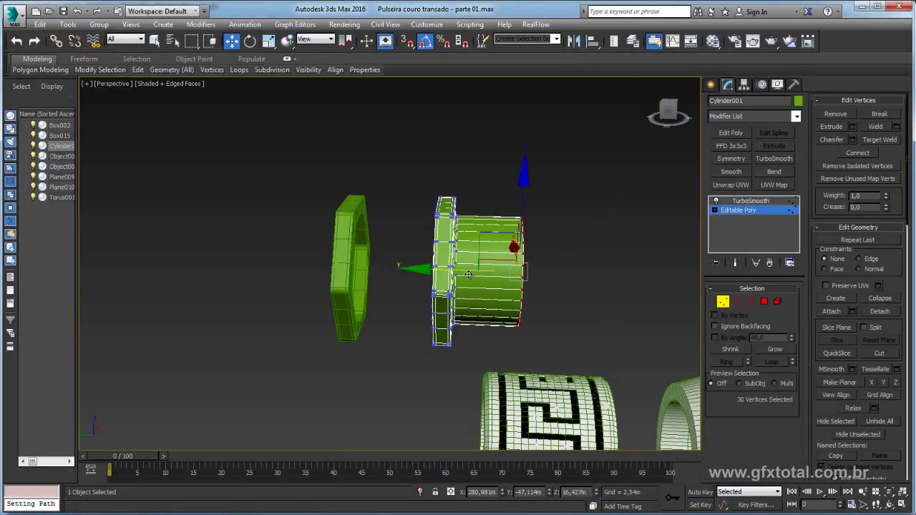
Move octagon ring Object005 along Y to sit just beside the cylinder's flange
{"action": "left_click", "coordinate": [738, 212]}
{"action": "left_click", "coordinate": [336, 234]}
{"action": "left_click_drag", "start_coordinate": [347, 266], "coordinate": [435, 265]}
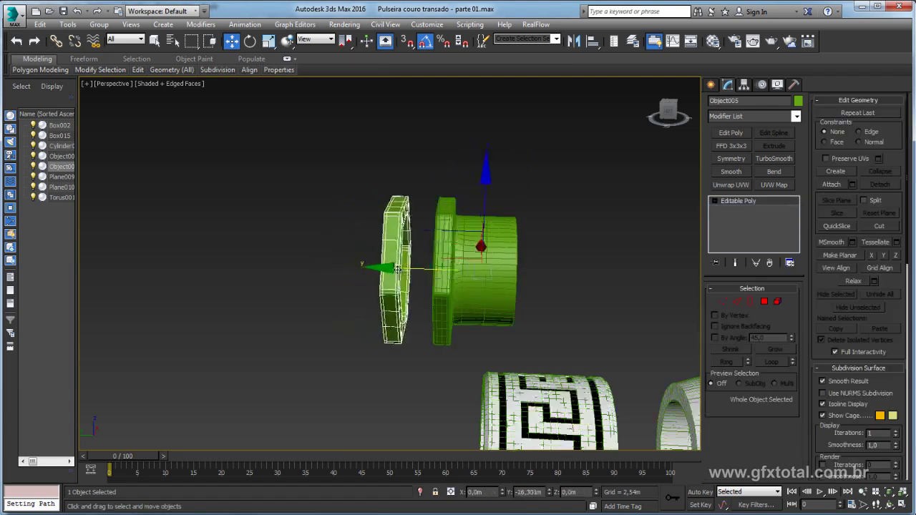
{"action": "mouse_move", "coordinate": [434, 265]}
{"action": "middle_mouse_down"}
{"action": "mouse_move", "coordinate": [489, 263]}
{"action": "mouse_move", "coordinate": [521, 295]}
{"action": "middle_mouse_up"}
{"action": "scroll", "coordinate": [490, 263], "scroll_direction": "up", "scroll_amount": 5}
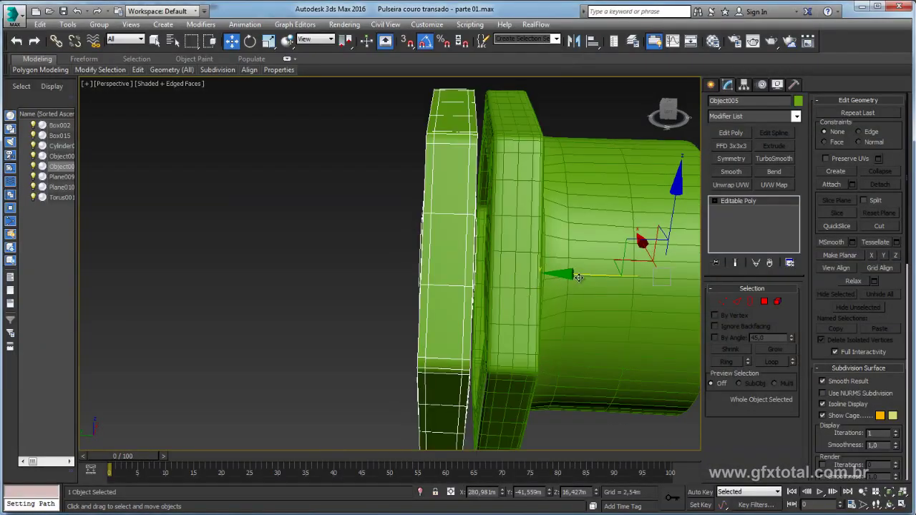
{"action": "left_click_drag", "start_coordinate": [578, 278], "coordinate": [518, 262]}
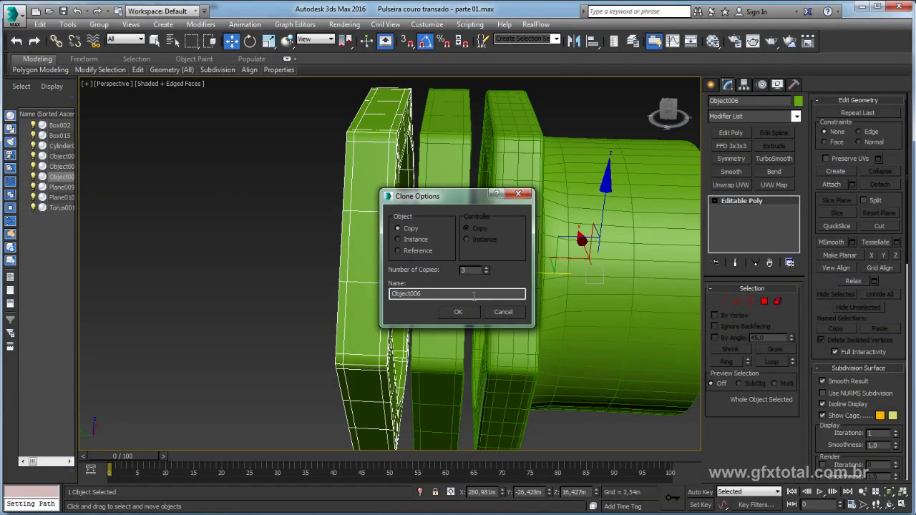
Confirm making 3 copies of the octagon ring along the cylinder
{"action": "left_click", "coordinate": [458, 311]}
{"action": "scroll", "coordinate": [509, 271], "scroll_direction": "down", "scroll_amount": 5}
{"action": "scroll", "coordinate": [509, 272], "scroll_direction": "up", "scroll_amount": 3}
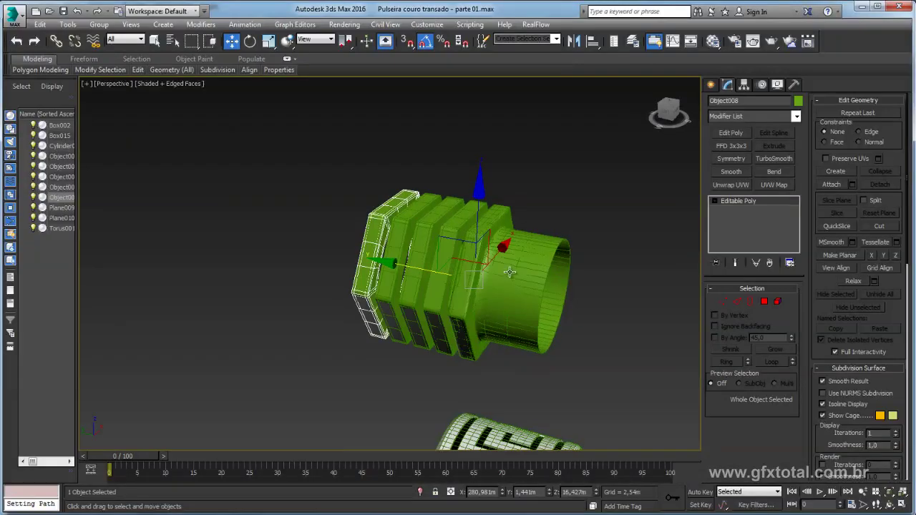
Delete the TurboSmooth modifier from Cylinder001's stack
{"action": "left_click", "coordinate": [509, 272]}
{"action": "scroll", "coordinate": [509, 272], "scroll_direction": "up", "scroll_amount": 4}
{"action": "scroll", "coordinate": [608, 273], "scroll_direction": "down", "scroll_amount": 2}
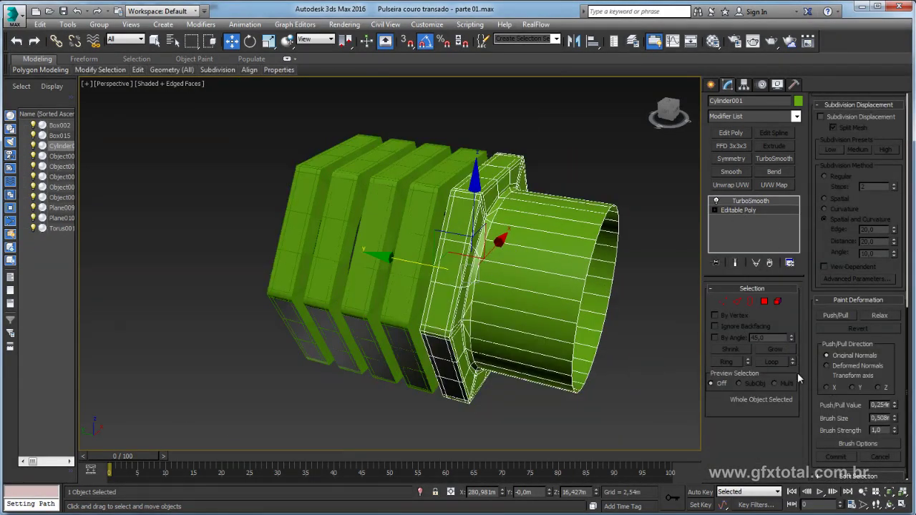
{"action": "left_click_drag", "start_coordinate": [820, 134], "coordinate": [825, 199]}
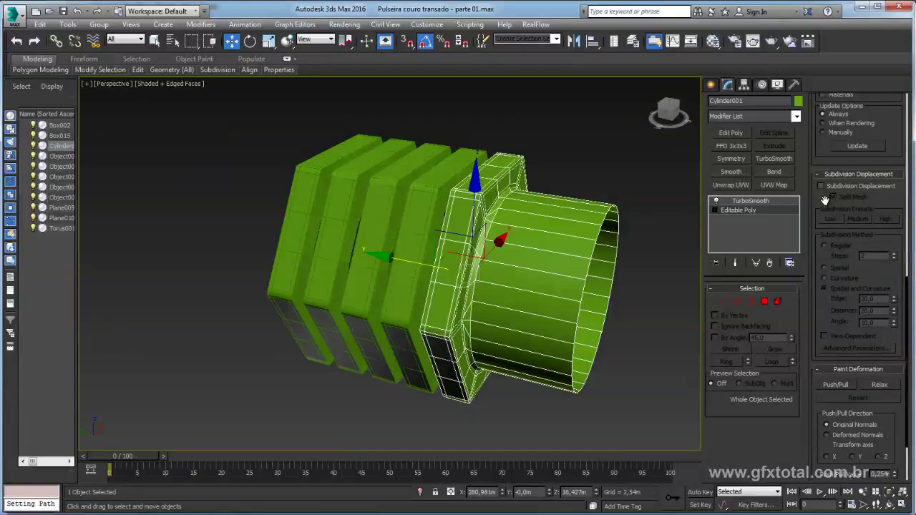
{"action": "left_click", "coordinate": [749, 209]}
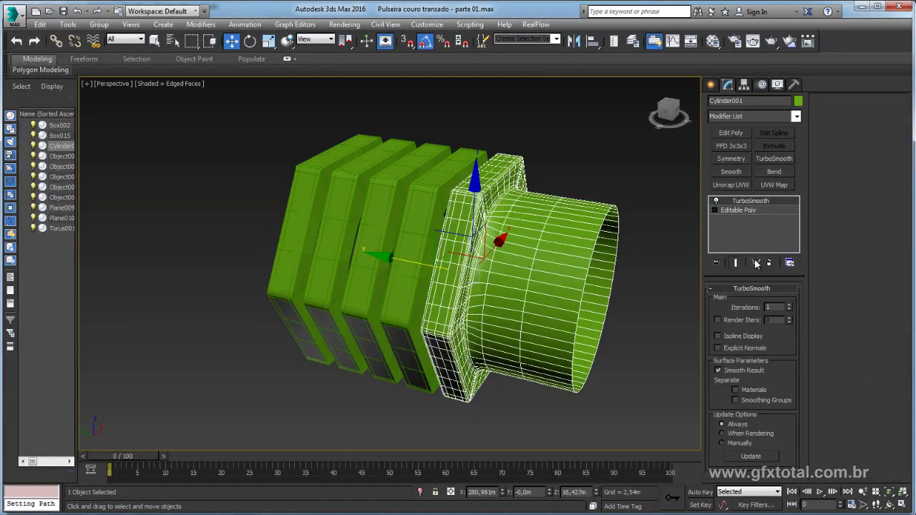
{"action": "left_click", "coordinate": [769, 263]}
{"action": "mouse_move", "coordinate": [430, 243]}
{"action": "middle_mouse_down", "text": "alt"}
{"action": "mouse_move", "coordinate": [385, 247]}
{"action": "mouse_move", "coordinate": [415, 243]}
{"action": "middle_mouse_up", "text": "alt"}
{"action": "left_click", "coordinate": [385, 246]}
Centre the ring's pivot to the object with Affect Pivot Only
{"action": "left_click", "coordinate": [744, 85]}
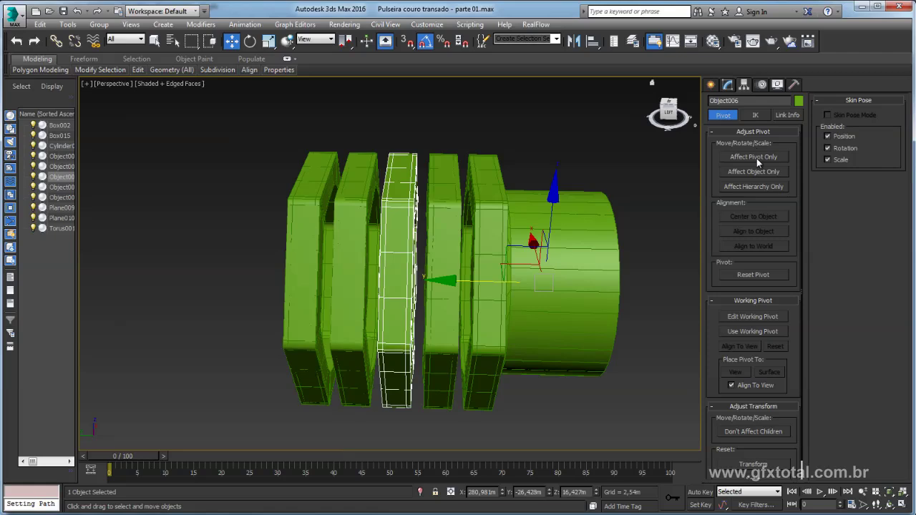
{"action": "left_click", "coordinate": [753, 157]}
{"action": "left_click", "coordinate": [752, 216]}
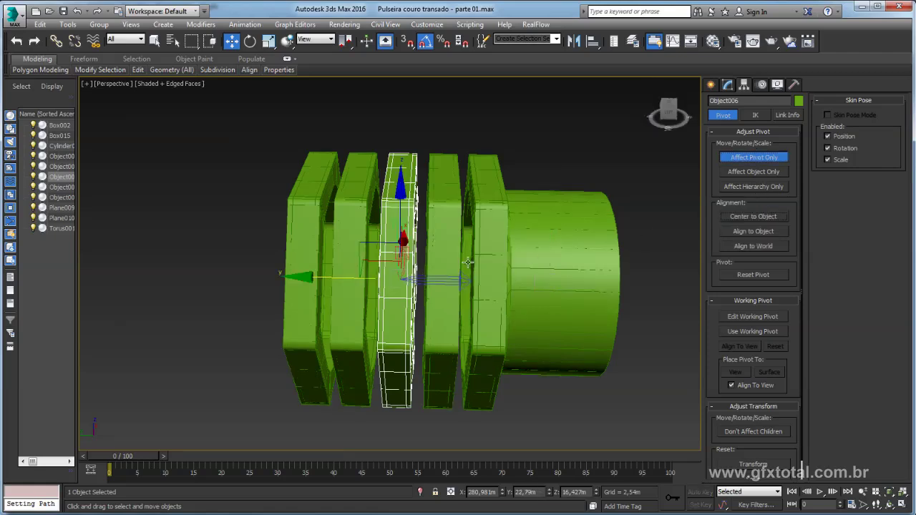
{"action": "left_click", "coordinate": [781, 157]}
{"action": "left_click", "coordinate": [728, 85]}
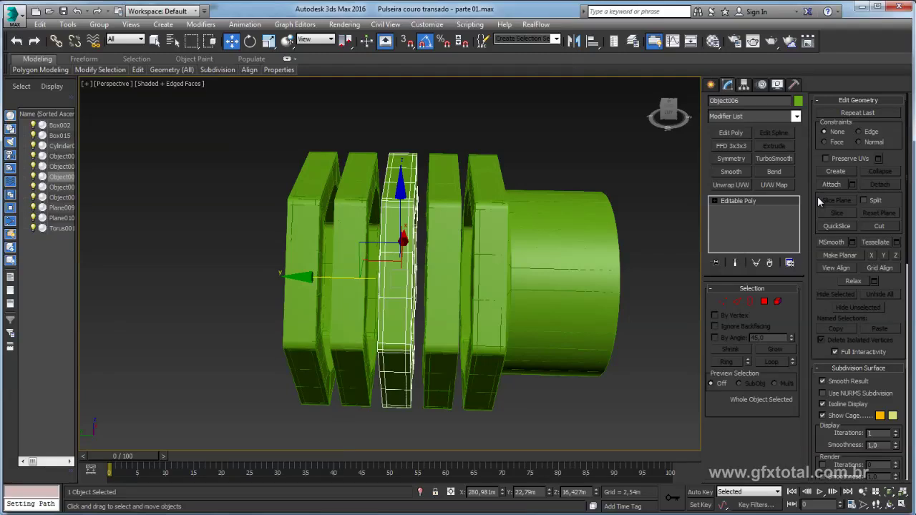
Delete the two leftmost rings
{"action": "left_click", "coordinate": [374, 203]}
{"action": "key", "text": "Delete"}
{"action": "left_click", "coordinate": [303, 205]}
{"action": "key", "text": "Delete"}
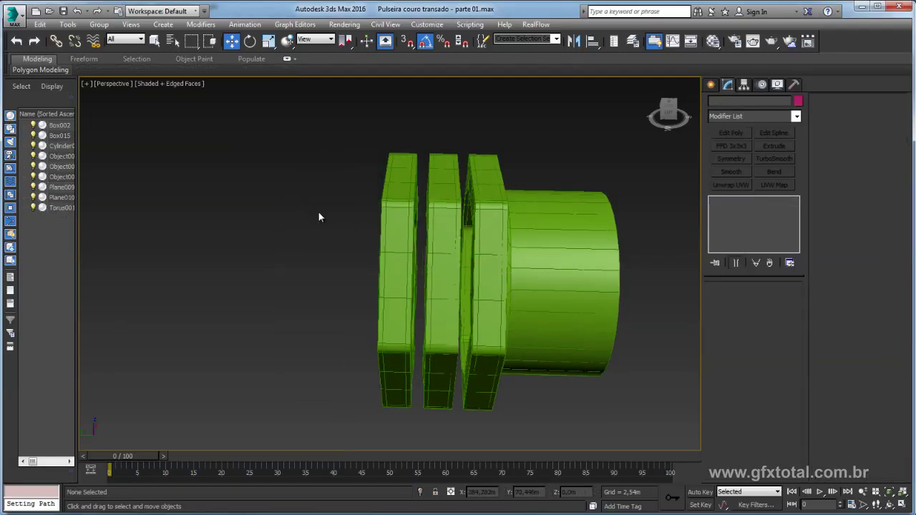
Attach the remaining rings and the cylinder to Object006
{"action": "left_click", "coordinate": [393, 227]}
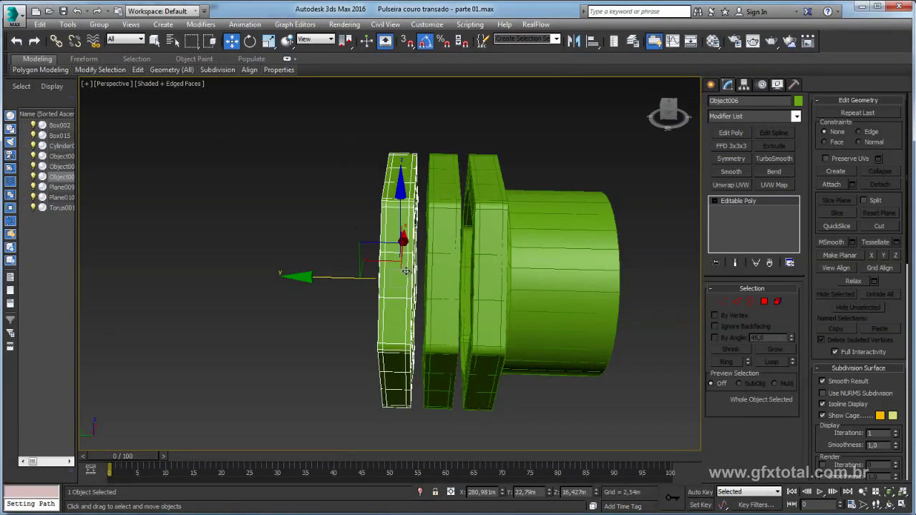
{"action": "left_click", "coordinate": [840, 186]}
{"action": "left_click", "coordinate": [439, 210]}
{"action": "left_click", "coordinate": [528, 221]}
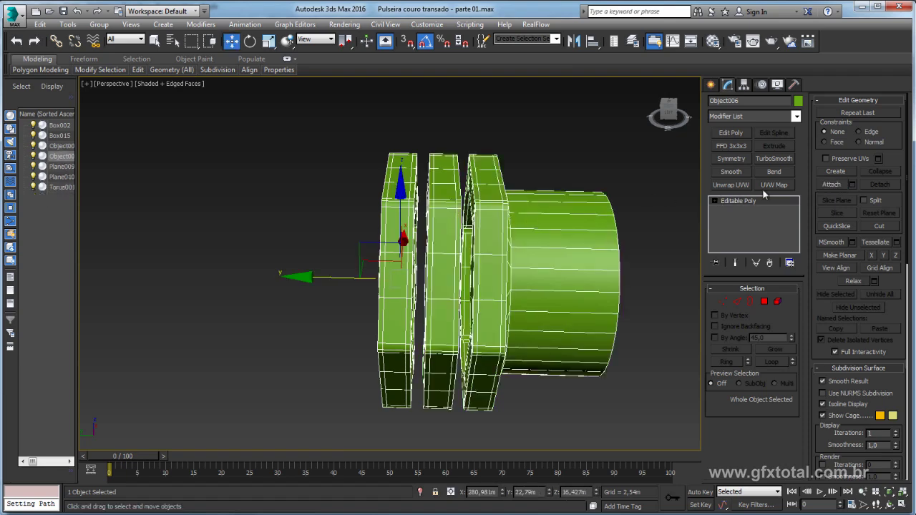
Add a Symmetry modifier mirrored on Z, with Flip tried and turned back off
{"action": "left_click", "coordinate": [730, 159]}
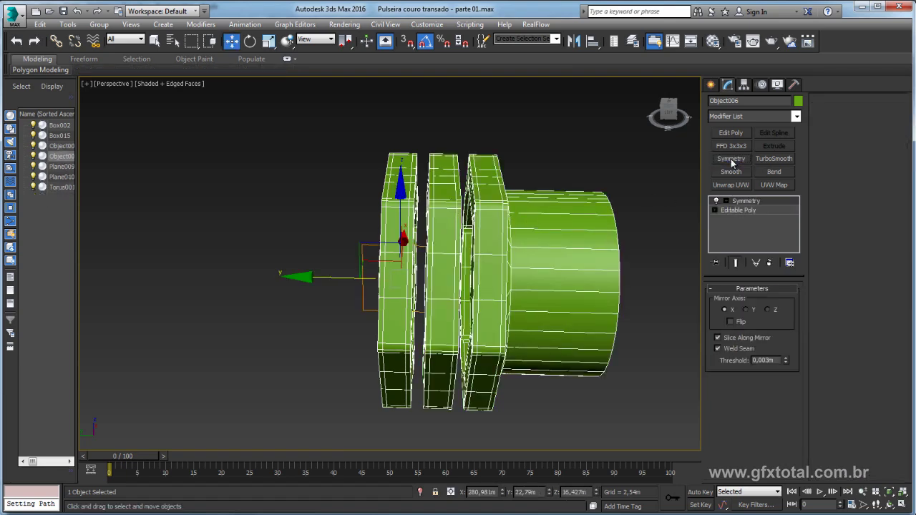
{"action": "middle_click_drag", "start_coordinate": [463, 304], "coordinate": [659, 320], "text": "alt"}
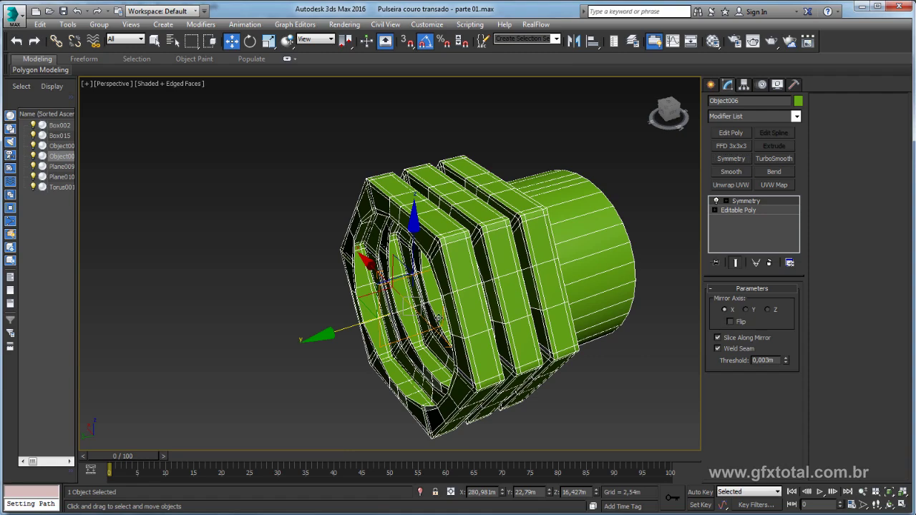
{"action": "left_click", "coordinate": [746, 310]}
{"action": "left_click", "coordinate": [768, 309]}
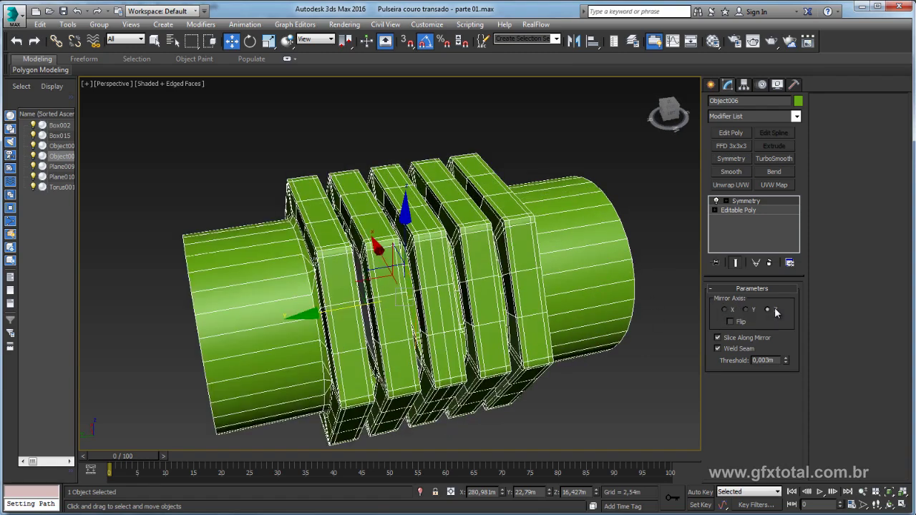
{"action": "middle_click_drag", "start_coordinate": [661, 308], "coordinate": [654, 304], "text": "alt"}
{"action": "left_click", "coordinate": [729, 321]}
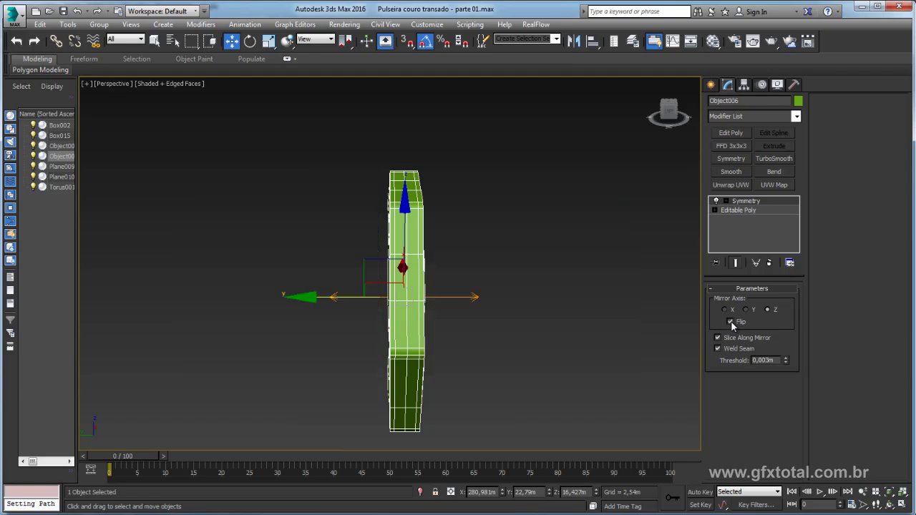
{"action": "left_click", "coordinate": [730, 321]}
{"action": "middle_click_drag", "start_coordinate": [594, 312], "coordinate": [602, 313], "text": "alt"}
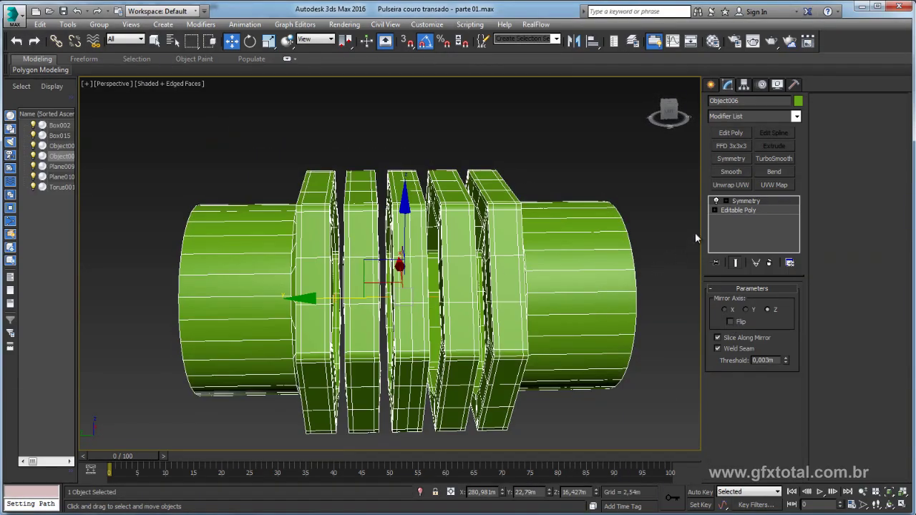
{"action": "left_click", "coordinate": [730, 211]}
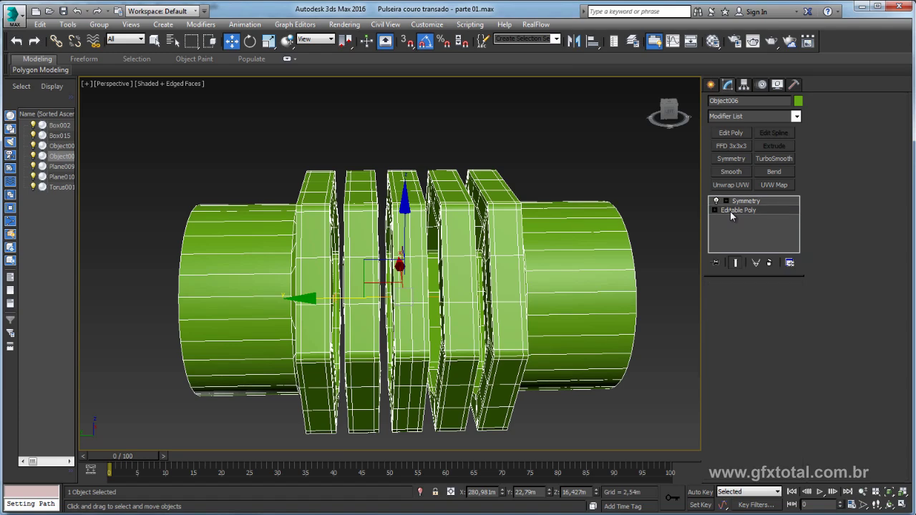
Bridge shut the open gap beside the third disc
{"action": "left_click", "coordinate": [749, 302]}
{"action": "middle_click_drag", "start_coordinate": [568, 249], "coordinate": [558, 239], "text": "alt"}
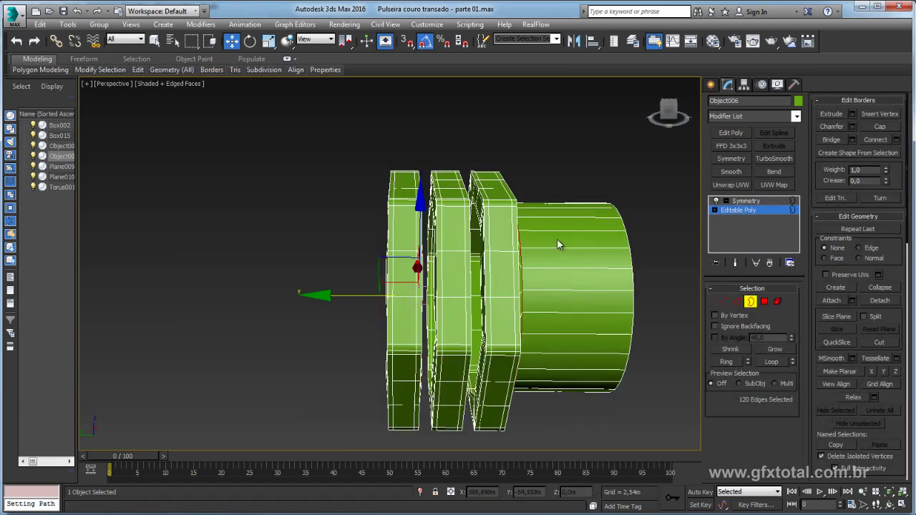
{"action": "left_click", "coordinate": [440, 215]}
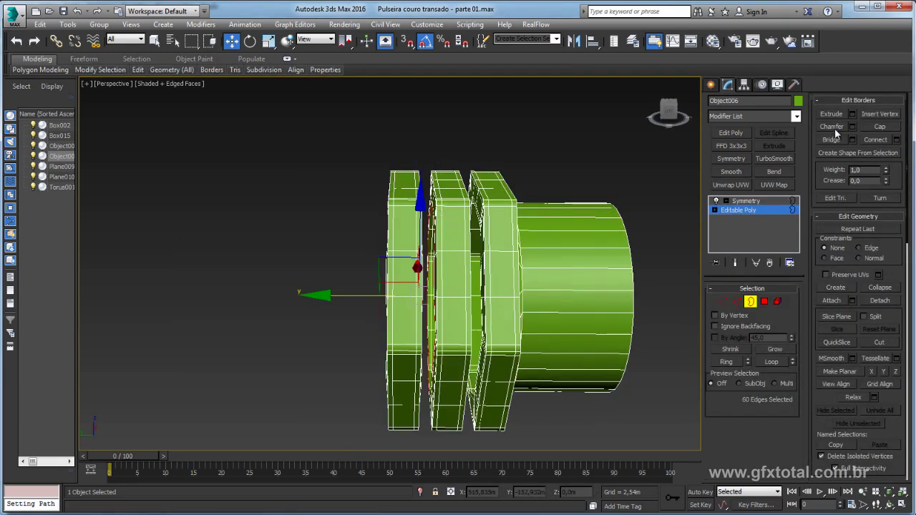
{"action": "middle_click_drag", "start_coordinate": [440, 214], "coordinate": [460, 168], "text": "alt"}
{"action": "left_click", "coordinate": [486, 209]}
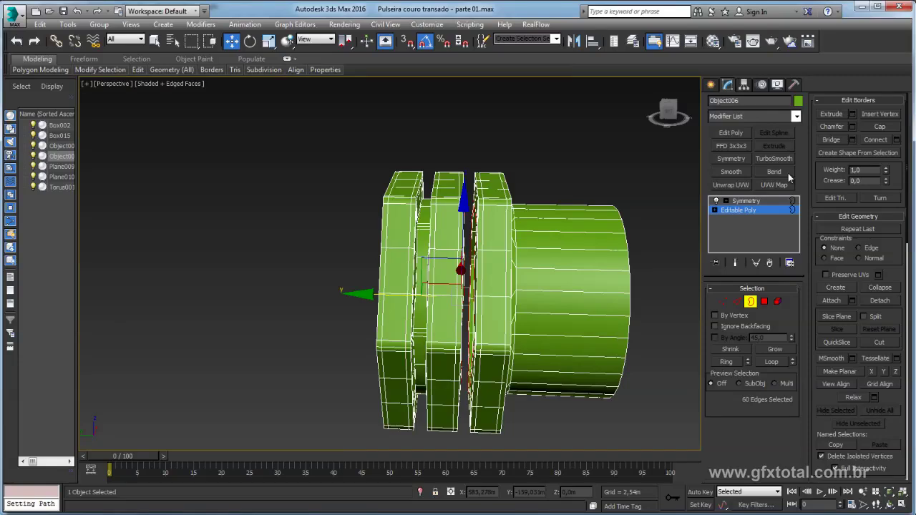
{"action": "left_click", "coordinate": [833, 140]}
{"action": "middle_click_drag", "start_coordinate": [631, 229], "coordinate": [610, 227], "text": "alt"}
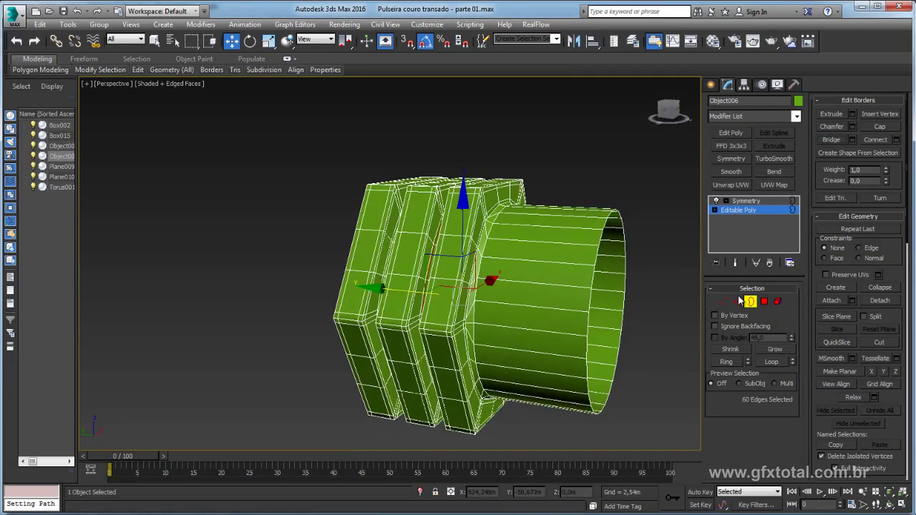
Move the cylinder's end border inward and shrink it, then leave Border level
{"action": "left_click_drag", "start_coordinate": [619, 251], "coordinate": [619, 245]}
{"action": "mouse_move", "coordinate": [620, 245]}
{"action": "middle_mouse_down", "text": "alt"}
{"action": "mouse_move", "coordinate": [586, 248]}
{"action": "mouse_move", "coordinate": [563, 307]}
{"action": "middle_mouse_up", "text": "alt"}
{"action": "left_click_drag", "start_coordinate": [563, 308], "coordinate": [544, 304]}
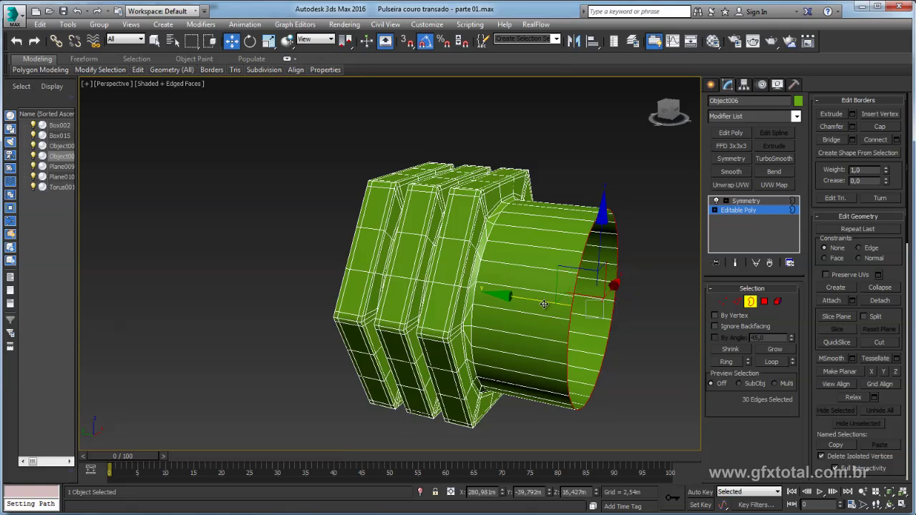
{"action": "key", "text": "r"}
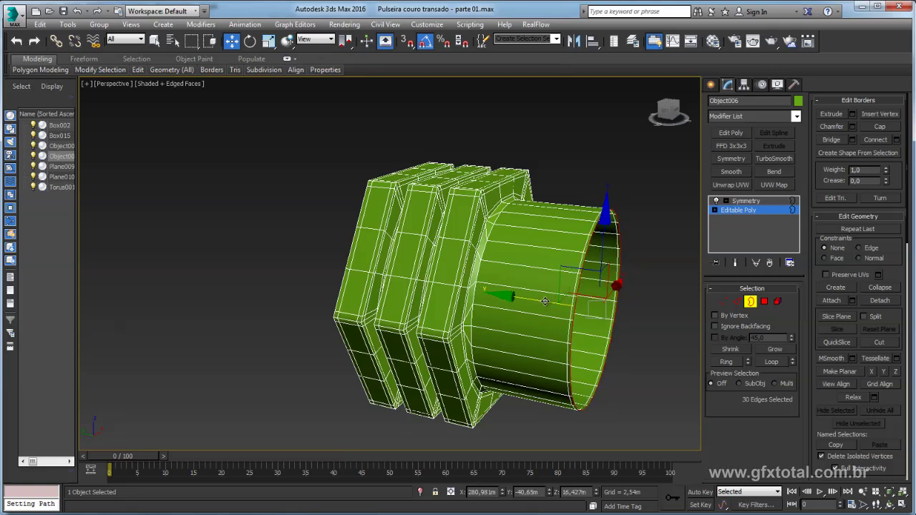
{"action": "left_click_drag", "start_coordinate": [614, 286], "coordinate": [608, 315]}
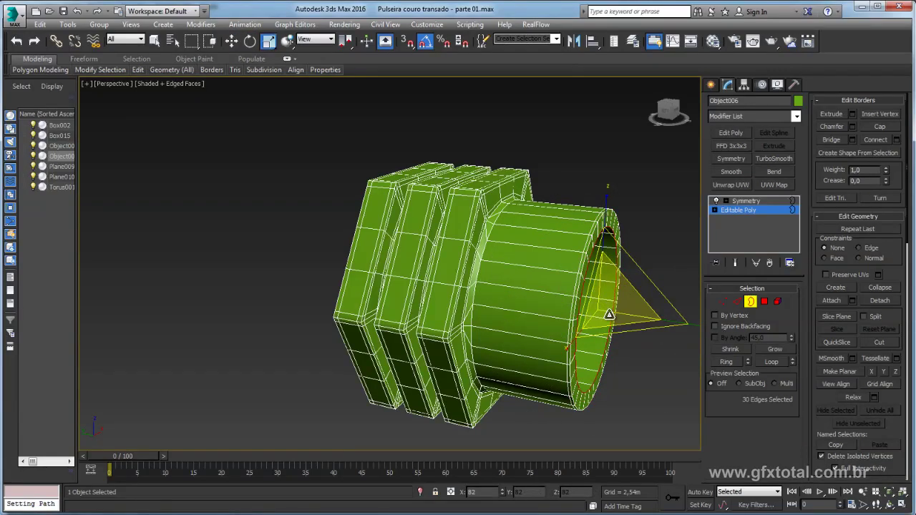
{"action": "key", "text": "w"}
{"action": "left_click_drag", "start_coordinate": [529, 303], "coordinate": [525, 300]}
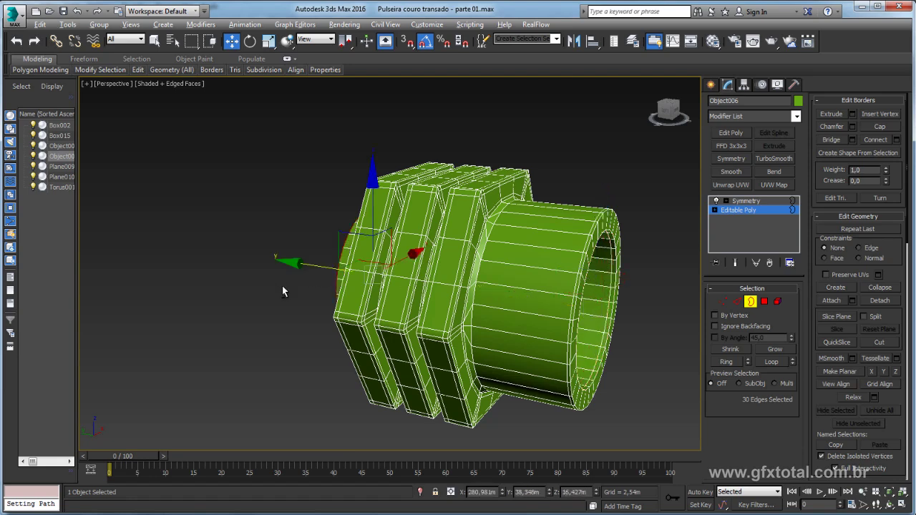
{"action": "middle_click_drag", "start_coordinate": [282, 285], "coordinate": [314, 283], "text": "alt"}
{"action": "key", "text": "3"}
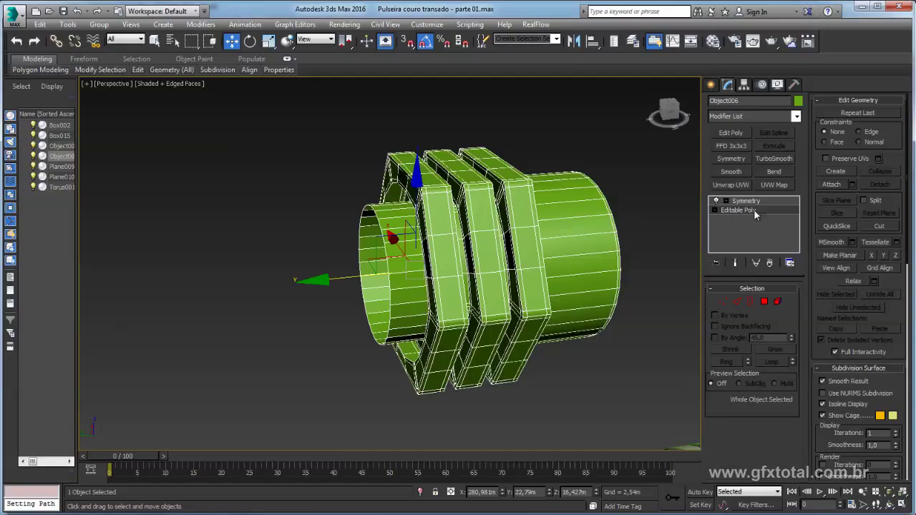
Enable Symmetry, add TurboSmooth, deselect, and turn off Edged Faces with F4
{"action": "left_click", "coordinate": [742, 202]}
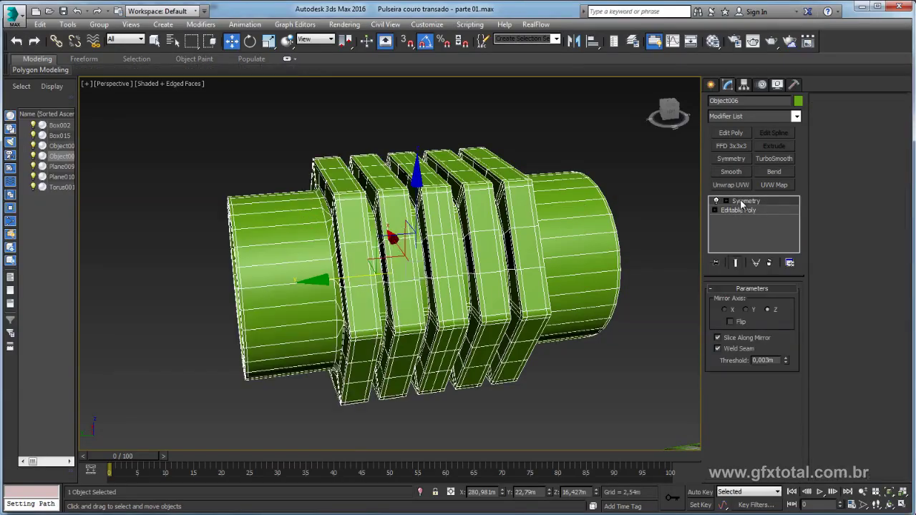
{"action": "mouse_move", "coordinate": [648, 245]}
{"action": "middle_mouse_down", "text": "alt"}
{"action": "mouse_move", "coordinate": [378, 271]}
{"action": "mouse_move", "coordinate": [437, 265]}
{"action": "middle_mouse_up", "text": "alt"}
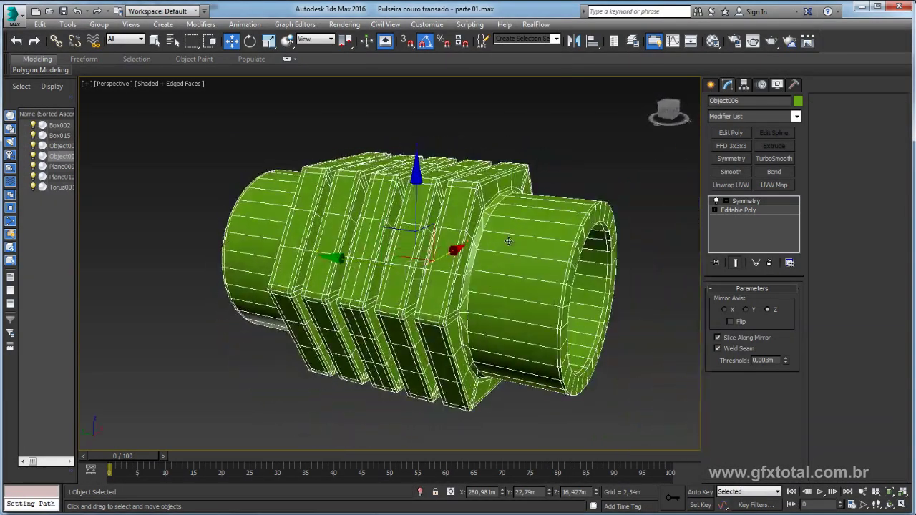
{"action": "left_click", "coordinate": [776, 159]}
{"action": "left_click", "coordinate": [613, 172]}
{"action": "key", "text": "F4"}
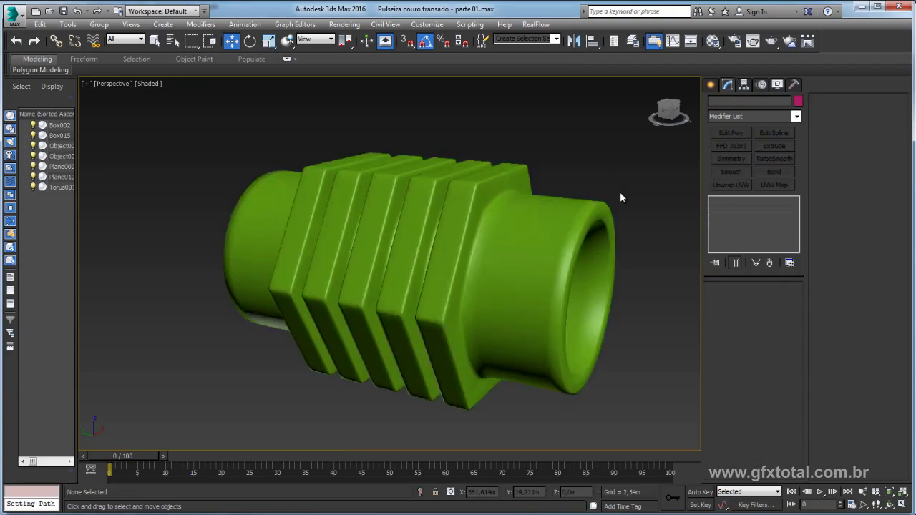
{"action": "mouse_move", "coordinate": [619, 192]}
{"action": "middle_mouse_down", "text": "alt"}
{"action": "mouse_move", "coordinate": [617, 250]}
{"action": "mouse_move", "coordinate": [663, 247]}
{"action": "mouse_move", "coordinate": [593, 190]}
{"action": "mouse_move", "coordinate": [582, 266]}
{"action": "mouse_move", "coordinate": [660, 198]}
{"action": "mouse_move", "coordinate": [705, 184]}
{"action": "mouse_move", "coordinate": [556, 190]}
{"action": "mouse_move", "coordinate": [601, 196]}
{"action": "mouse_move", "coordinate": [598, 215]}
{"action": "middle_mouse_up", "text": "alt"}
Align Object006 centre-to-centre on Plane009, then slide it along Y beside the patterned ring
{"action": "scroll", "coordinate": [598, 215], "scroll_direction": "down", "scroll_amount": 3}
{"action": "scroll", "coordinate": [596, 209], "scroll_direction": "down", "scroll_amount": 2}
{"action": "middle_click_drag", "start_coordinate": [554, 249], "coordinate": [542, 233], "text": "alt"}
{"action": "key", "text": "alt+a"}
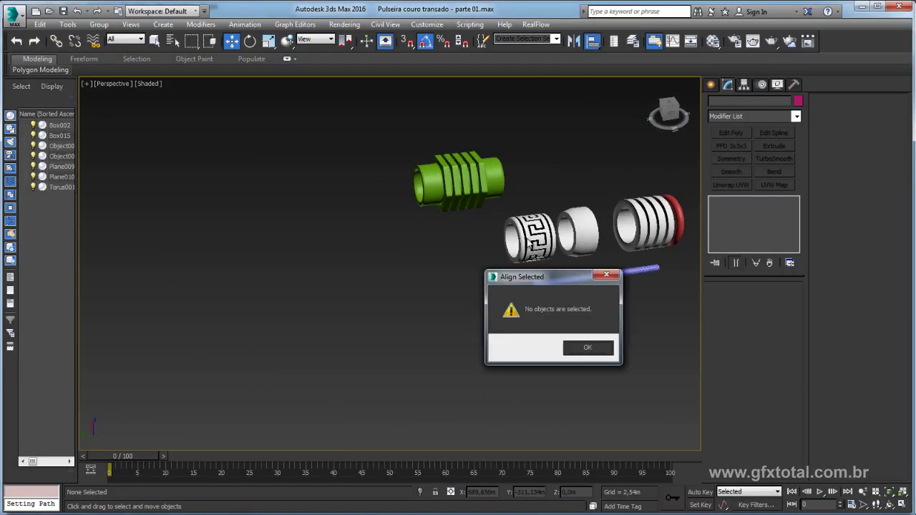
{"action": "left_click", "coordinate": [587, 348]}
{"action": "key", "text": "ctrl+z"}
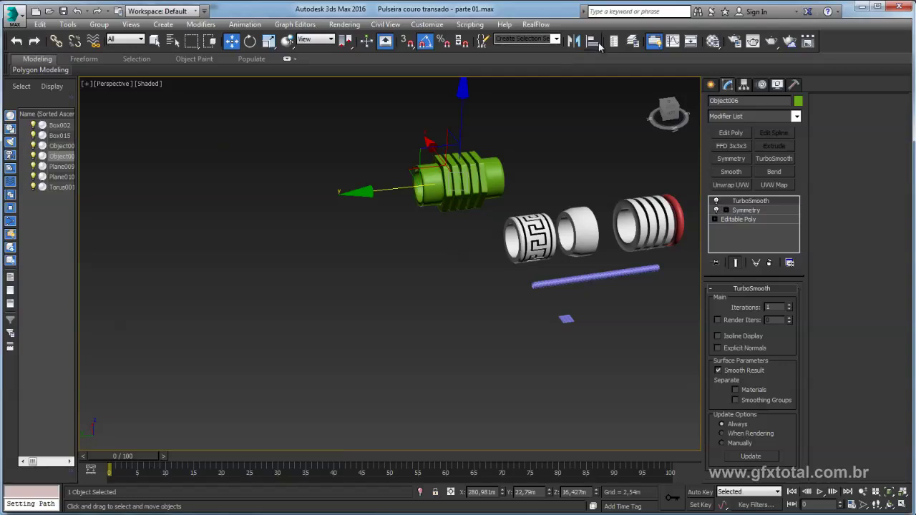
{"action": "left_click", "coordinate": [599, 44]}
{"action": "left_click", "coordinate": [545, 231]}
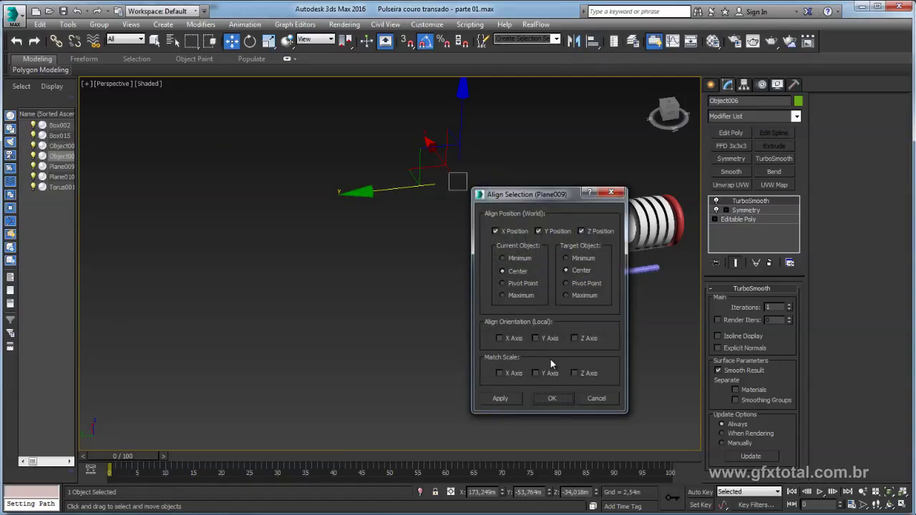
{"action": "left_click", "coordinate": [551, 398]}
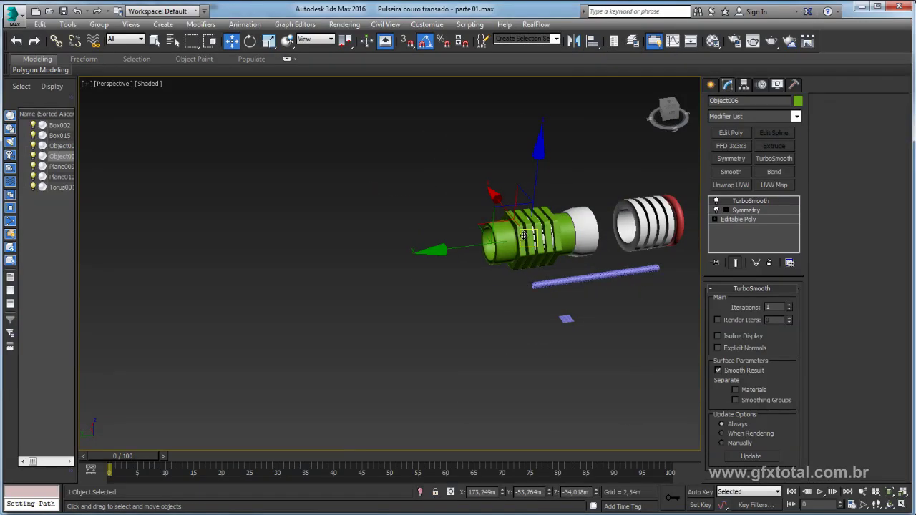
{"action": "left_click_drag", "start_coordinate": [433, 249], "coordinate": [361, 252]}
{"action": "middle_click_drag", "start_coordinate": [372, 246], "coordinate": [454, 235], "text": "alt"}
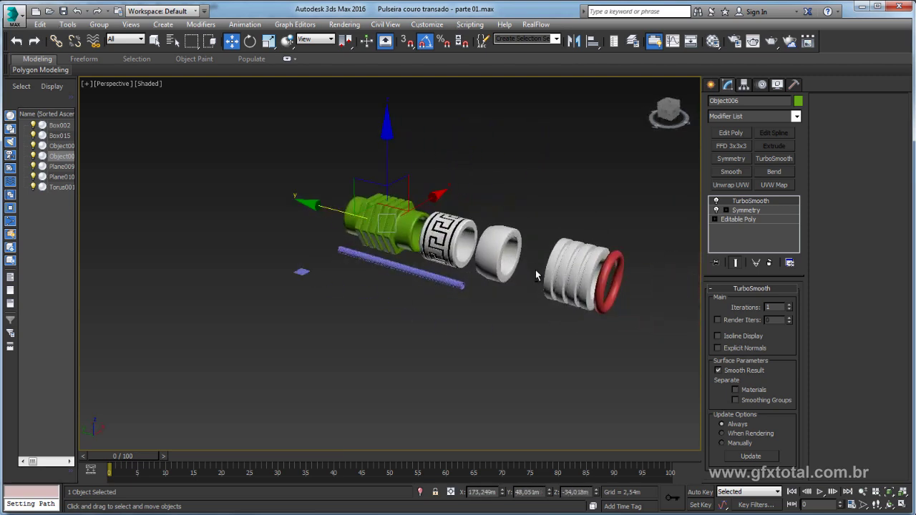
{"action": "middle_click_drag", "start_coordinate": [535, 274], "coordinate": [449, 173], "text": "alt"}
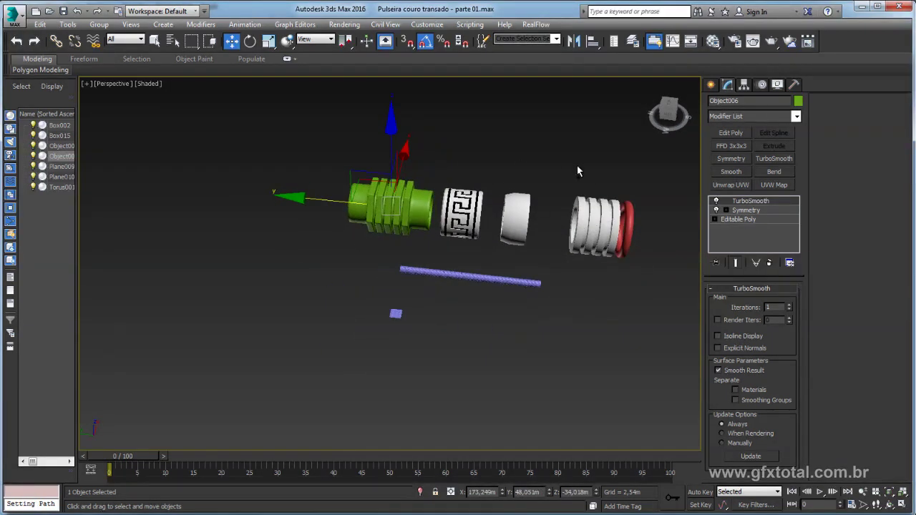
Select the five bracelet pieces and scale them down around their shared selection centre
{"action": "left_click_drag", "start_coordinate": [562, 235], "coordinate": [554, 228]}
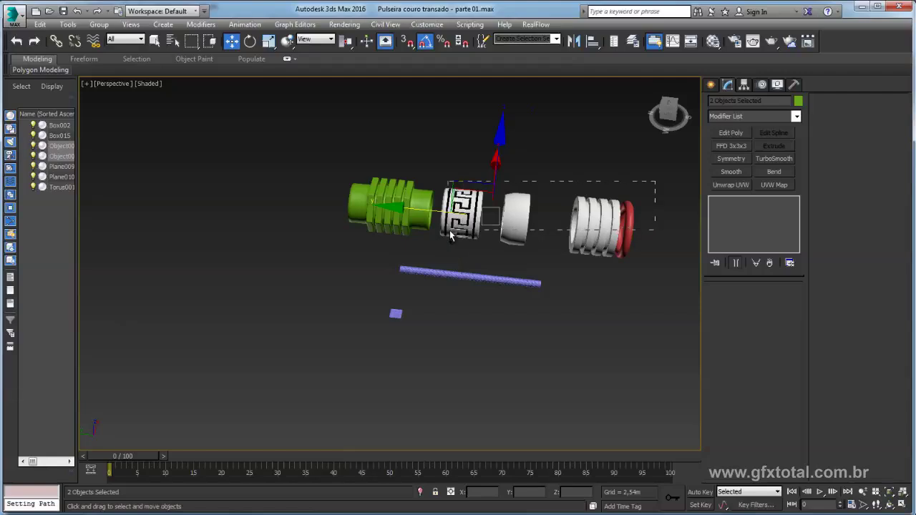
{"action": "key", "text": "e"}
{"action": "mouse_move", "coordinate": [450, 236]}
{"action": "left_mouse_down"}
{"action": "mouse_move", "coordinate": [446, 281]}
{"action": "mouse_move", "coordinate": [360, 55]}
{"action": "left_mouse_up"}
{"action": "key", "text": "r"}
{"action": "left_click", "coordinate": [346, 79]}
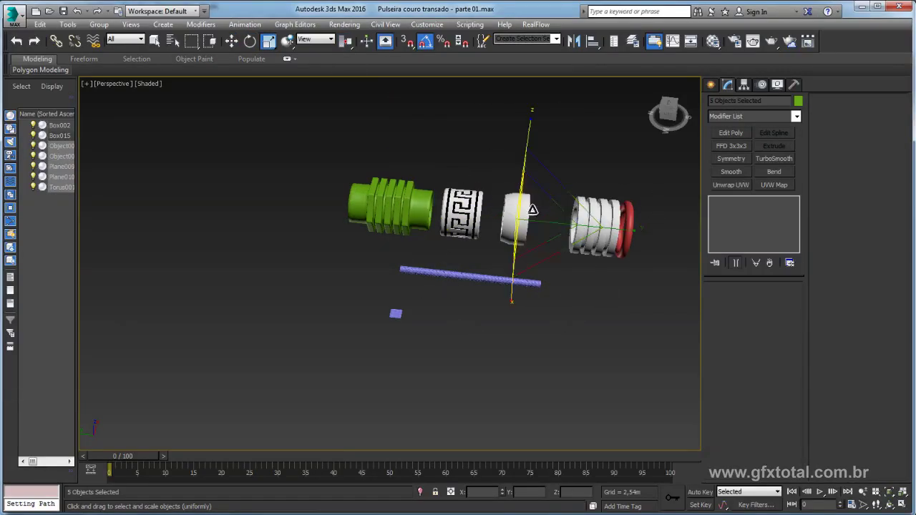
{"action": "left_click_drag", "start_coordinate": [507, 215], "coordinate": [545, 269]}
Move the five pieces onto the braided cord
{"action": "key", "text": "w"}
{"action": "middle_click_drag", "start_coordinate": [501, 186], "coordinate": [478, 187], "text": "alt"}
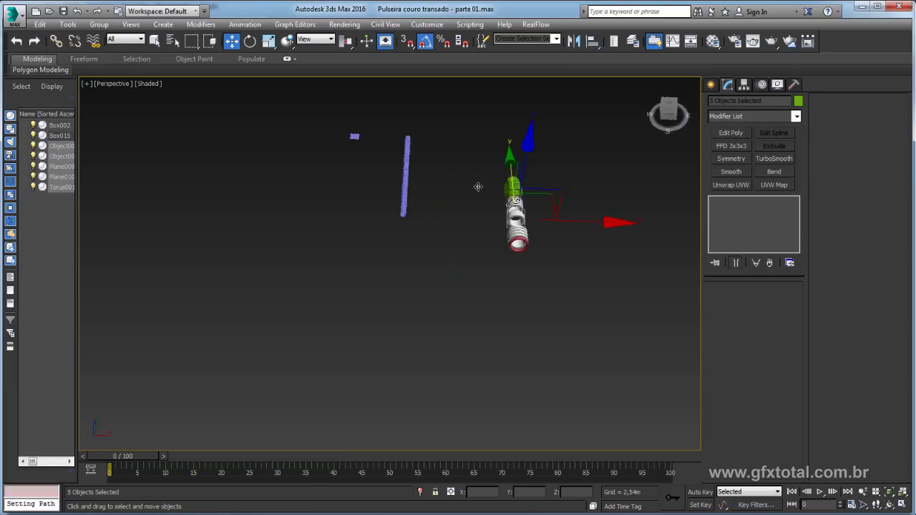
{"action": "left_click_drag", "start_coordinate": [582, 222], "coordinate": [455, 222]}
{"action": "key", "text": "r"}
{"action": "scroll", "coordinate": [372, 215], "scroll_direction": "up", "scroll_amount": 5}
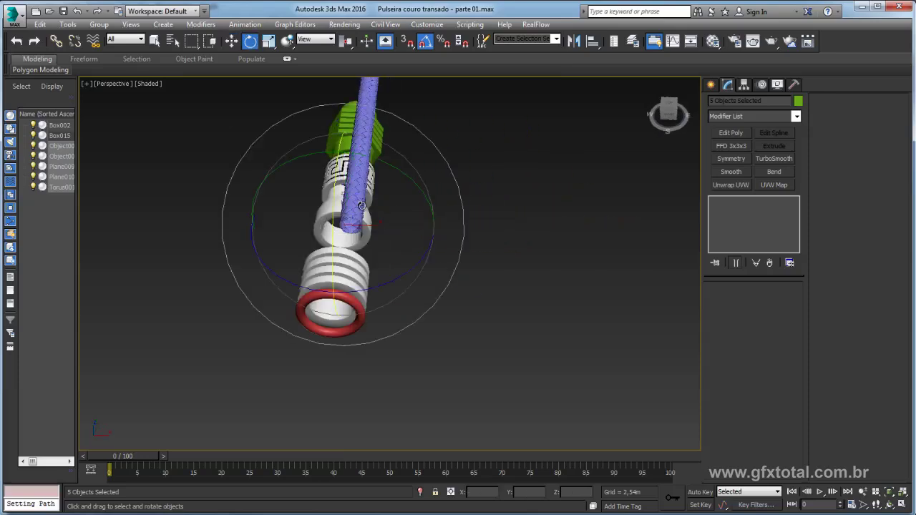
{"action": "scroll", "coordinate": [359, 226], "scroll_direction": "down", "scroll_amount": 5}
{"action": "middle_click_drag", "start_coordinate": [382, 292], "coordinate": [390, 219], "text": "alt"}
{"action": "key", "text": "w"}
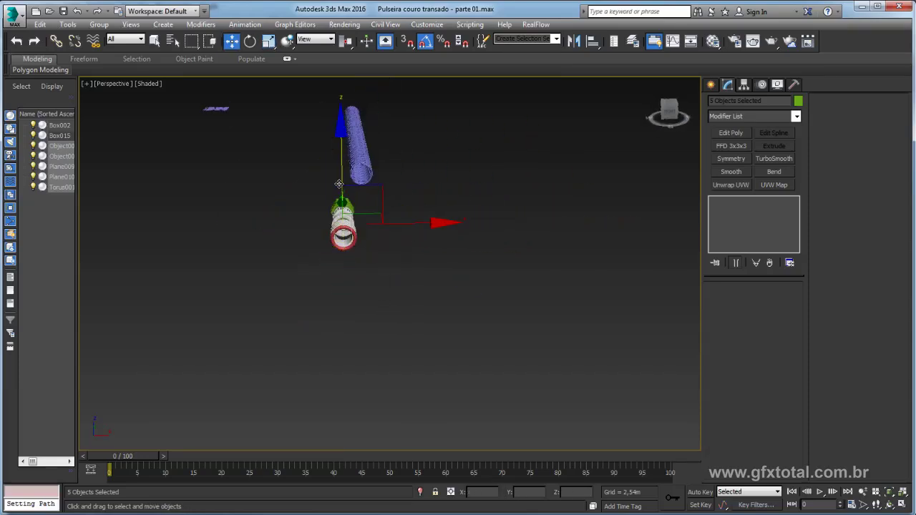
{"action": "middle_click_drag", "start_coordinate": [365, 181], "coordinate": [406, 219], "text": "alt"}
{"action": "scroll", "coordinate": [372, 188], "scroll_direction": "up", "scroll_amount": 5}
{"action": "left_click_drag", "start_coordinate": [406, 219], "coordinate": [456, 351]}
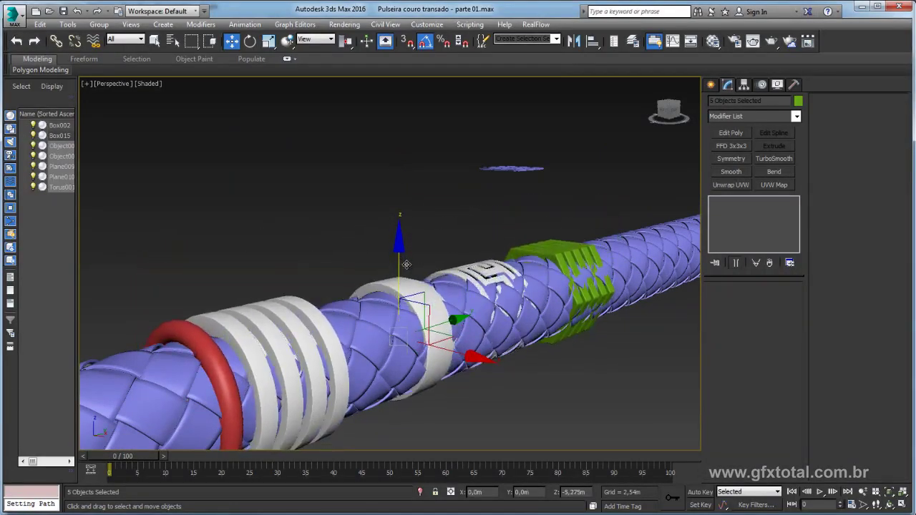
{"action": "mouse_move", "coordinate": [456, 352]}
{"action": "middle_mouse_down", "text": "alt"}
{"action": "mouse_move", "coordinate": [426, 327]}
{"action": "mouse_move", "coordinate": [422, 272]}
{"action": "mouse_move", "coordinate": [429, 308]}
{"action": "mouse_move", "coordinate": [446, 324]}
{"action": "mouse_move", "coordinate": [420, 317]}
{"action": "mouse_move", "coordinate": [431, 317]}
{"action": "middle_mouse_up", "text": "alt"}
In Front view, centre the rings sideways around the braided cord
{"action": "key", "text": "r"}
{"action": "key", "text": "w"}
{"action": "key", "text": "r"}
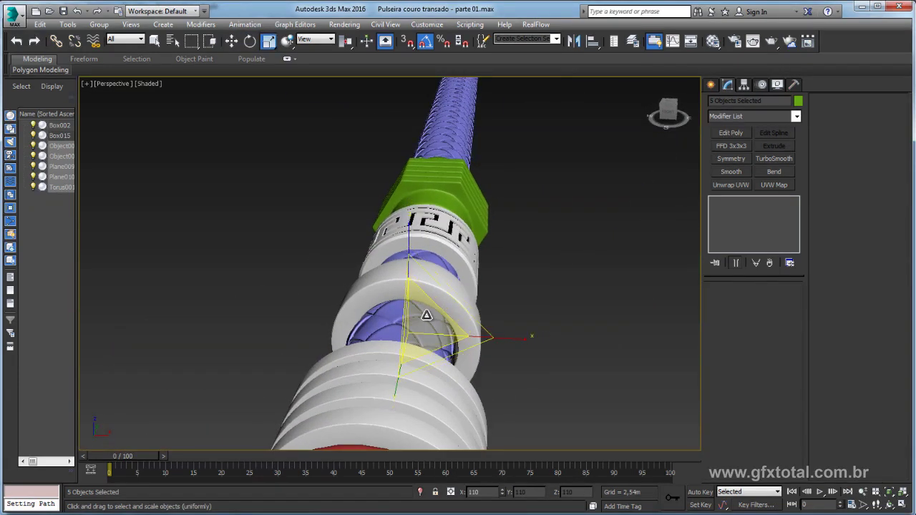
{"action": "key", "text": "w"}
{"action": "middle_click_drag", "start_coordinate": [479, 347], "coordinate": [429, 327], "text": "alt"}
{"action": "scroll", "coordinate": [429, 326], "scroll_direction": "down", "scroll_amount": 5}
{"action": "scroll", "coordinate": [429, 327], "scroll_direction": "down", "scroll_amount": 5}
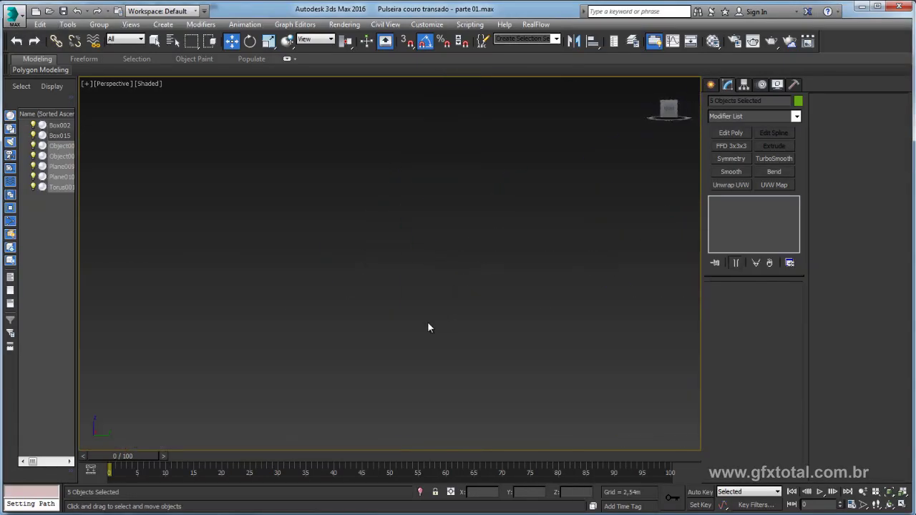
{"action": "scroll", "coordinate": [440, 319], "scroll_direction": "up", "scroll_amount": 5}
{"action": "key", "text": "f"}
{"action": "key", "text": "z"}
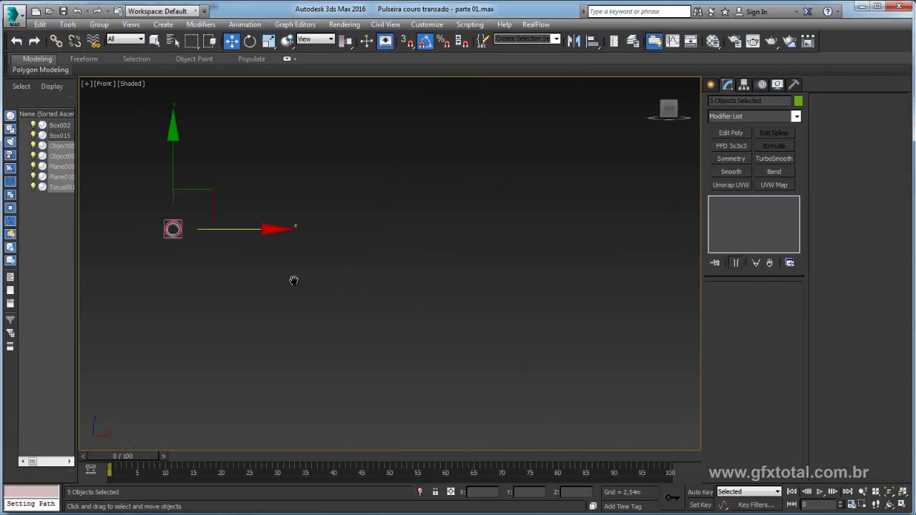
{"action": "scroll", "coordinate": [406, 245], "scroll_direction": "up", "scroll_amount": 3}
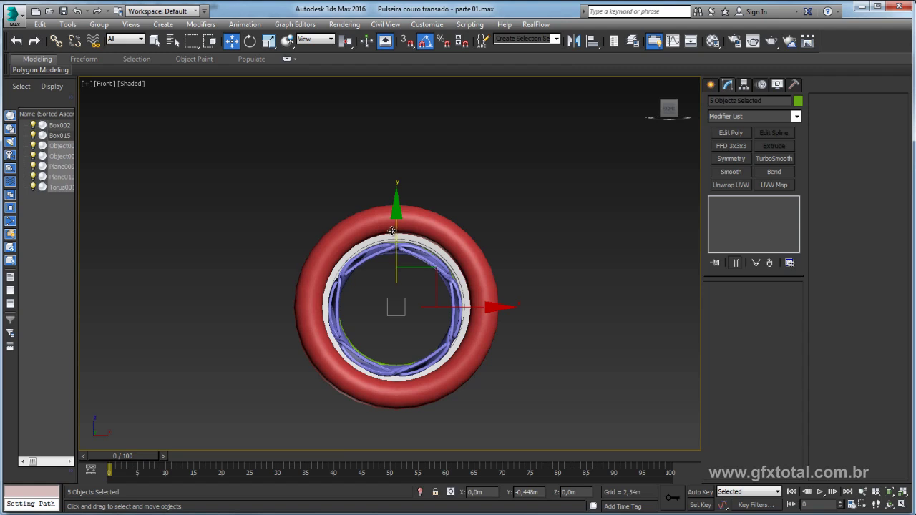
{"action": "left_click_drag", "start_coordinate": [461, 308], "coordinate": [464, 308]}
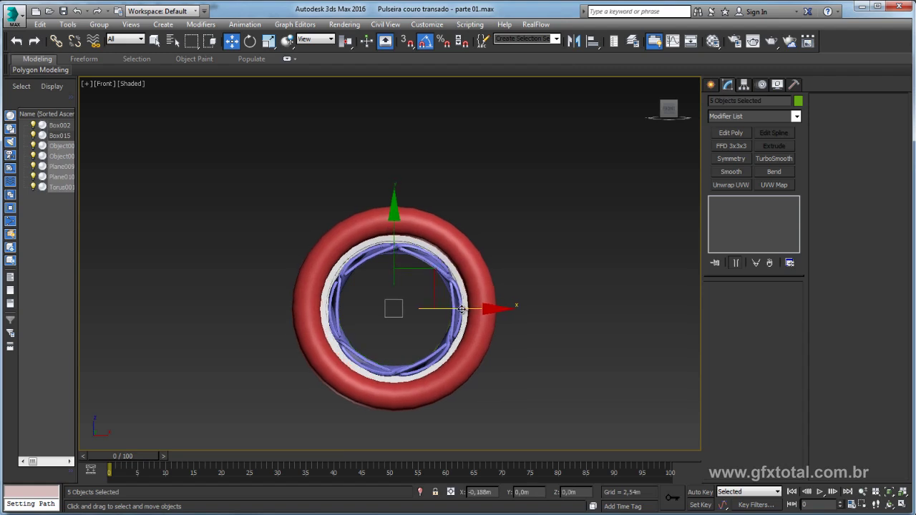
Back in Perspective, slide the pieces along the cord and zoom onto the green connector
{"action": "key", "text": "p"}
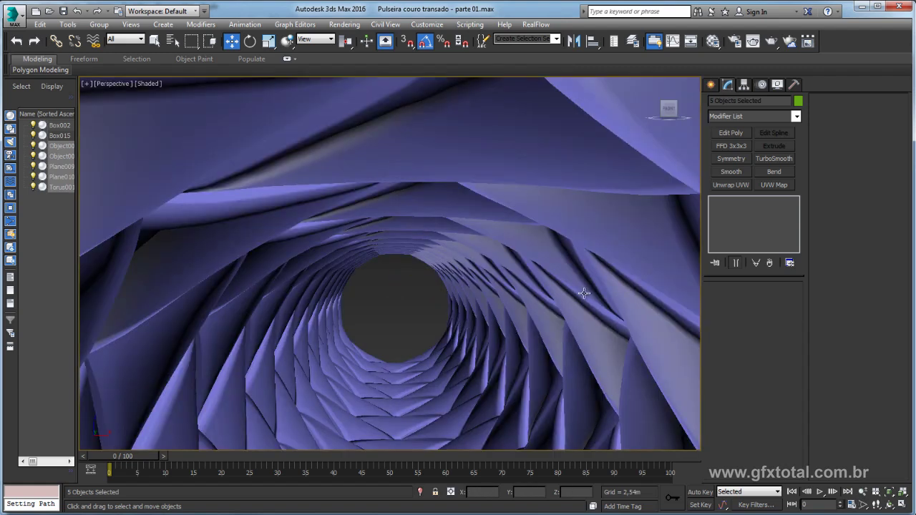
{"action": "scroll", "coordinate": [558, 314], "scroll_direction": "down", "scroll_amount": 5}
{"action": "middle_click_drag", "start_coordinate": [558, 314], "coordinate": [503, 339], "text": "alt"}
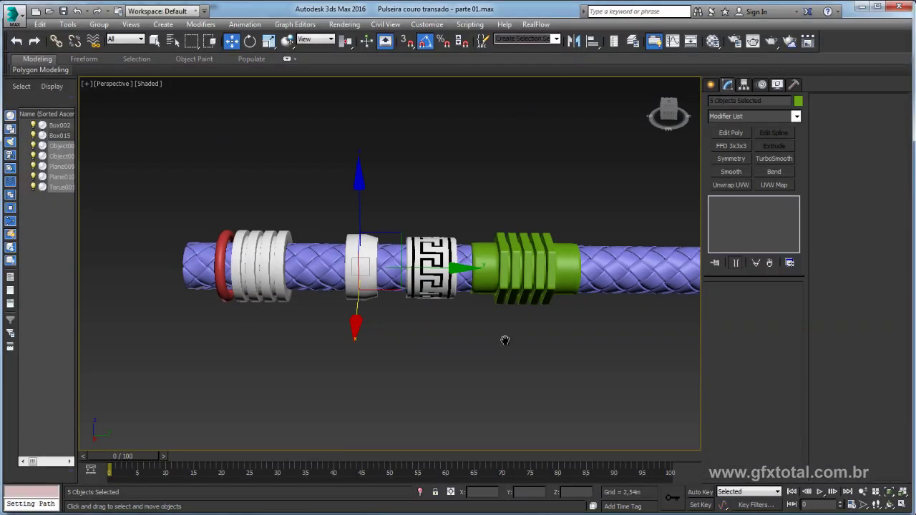
{"action": "scroll", "coordinate": [396, 280], "scroll_direction": "down", "scroll_amount": 4}
{"action": "scroll", "coordinate": [396, 280], "scroll_direction": "up", "scroll_amount": 2}
{"action": "left_click_drag", "start_coordinate": [429, 254], "coordinate": [434, 262]}
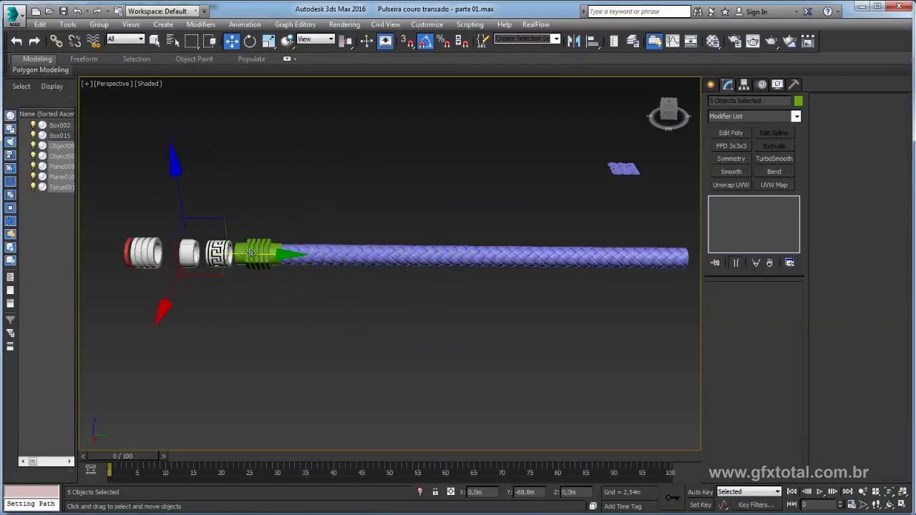
{"action": "middle_click_drag", "start_coordinate": [435, 263], "coordinate": [444, 276], "text": "alt"}
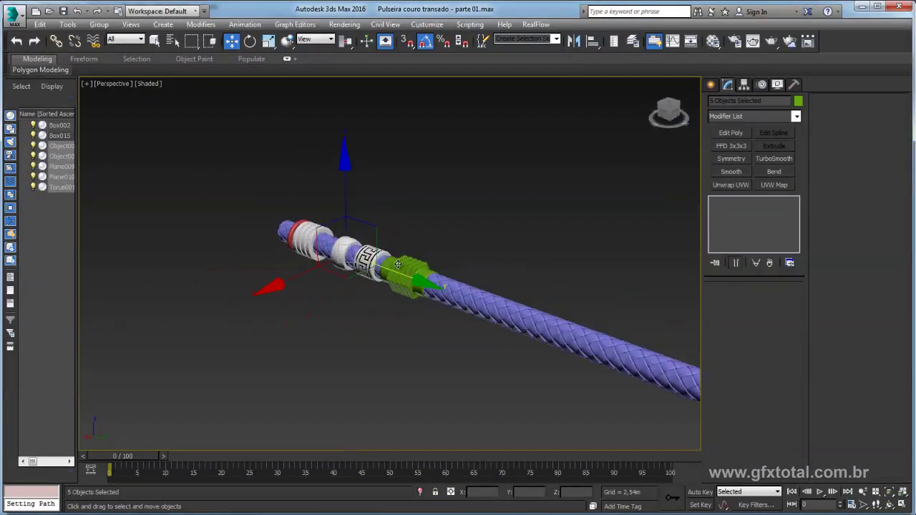
{"action": "scroll", "coordinate": [444, 275], "scroll_direction": "up", "scroll_amount": 3}
{"action": "scroll", "coordinate": [444, 275], "scroll_direction": "up", "scroll_amount": 3}
Select the green connector and scale it up slightly
{"action": "left_click", "coordinate": [449, 281]}
{"action": "key", "text": "e"}
{"action": "key", "text": "r"}
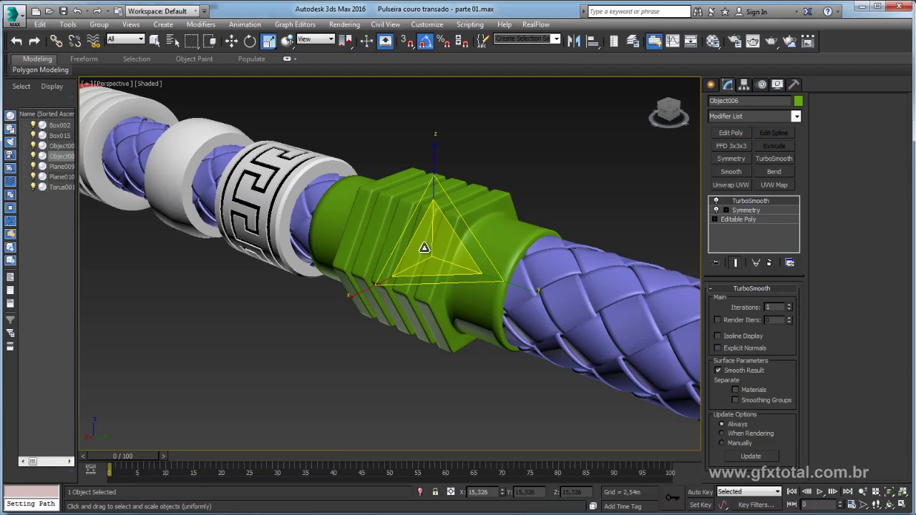
{"action": "middle_click_drag", "start_coordinate": [422, 245], "coordinate": [442, 242], "text": "alt"}
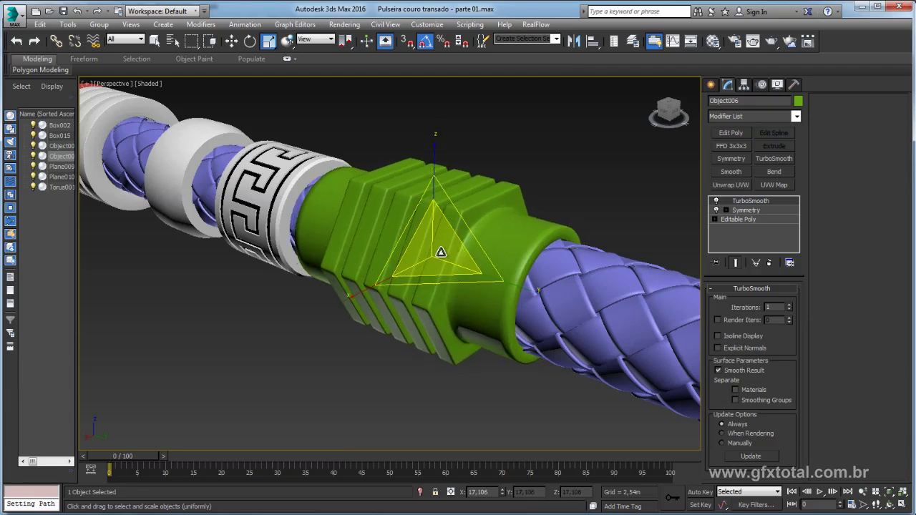
{"action": "key", "text": "w"}
Pick the white ring, orbit to a flatter side view, and window-select the six ring objects
{"action": "mouse_move", "coordinate": [501, 276]}
{"action": "middle_mouse_down", "text": "alt"}
{"action": "mouse_move", "coordinate": [368, 260]}
{"action": "mouse_move", "coordinate": [379, 241]}
{"action": "middle_mouse_up", "text": "alt"}
{"action": "scroll", "coordinate": [368, 260], "scroll_direction": "down", "scroll_amount": 5}
{"action": "scroll", "coordinate": [379, 241], "scroll_direction": "up", "scroll_amount": 3}
{"action": "left_click", "coordinate": [379, 243]}
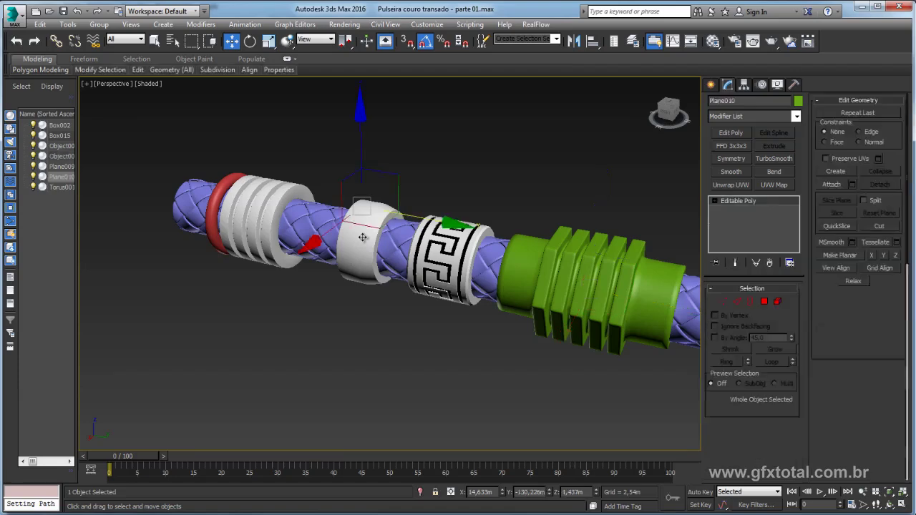
{"action": "key", "text": "r"}
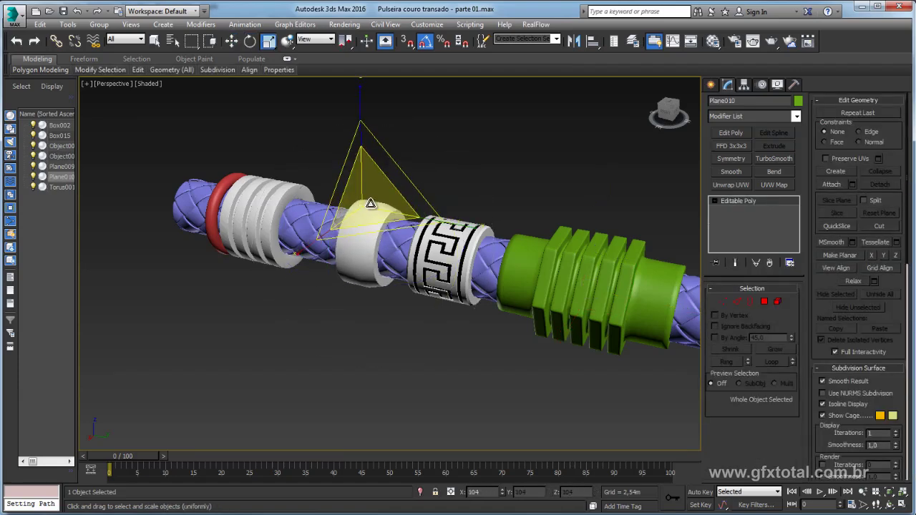
{"action": "scroll", "coordinate": [367, 232], "scroll_direction": "down", "scroll_amount": 2}
{"action": "mouse_move", "coordinate": [367, 235]}
{"action": "middle_mouse_down", "text": "alt"}
{"action": "mouse_move", "coordinate": [495, 255]}
{"action": "mouse_move", "coordinate": [477, 254]}
{"action": "middle_mouse_up", "text": "alt"}
{"action": "scroll", "coordinate": [458, 243], "scroll_direction": "down", "scroll_amount": 3}
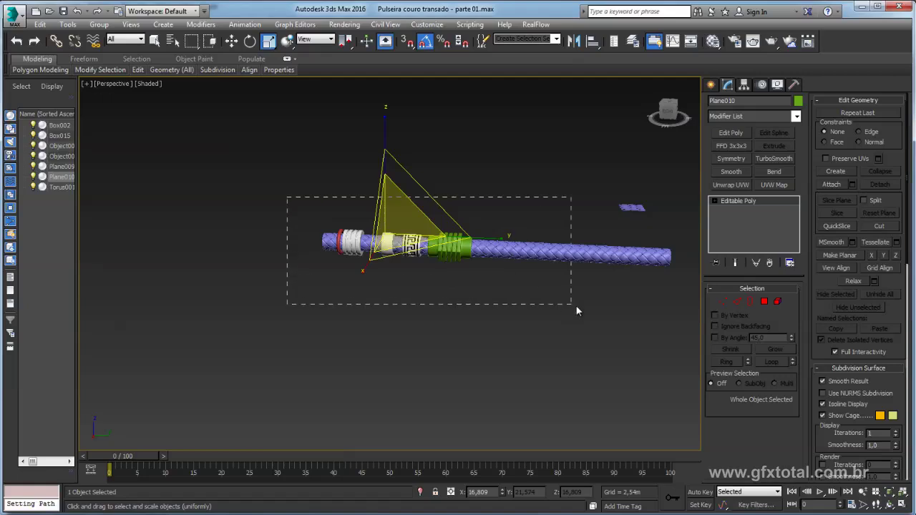
{"action": "left_click_drag", "start_coordinate": [576, 309], "coordinate": [562, 312]}
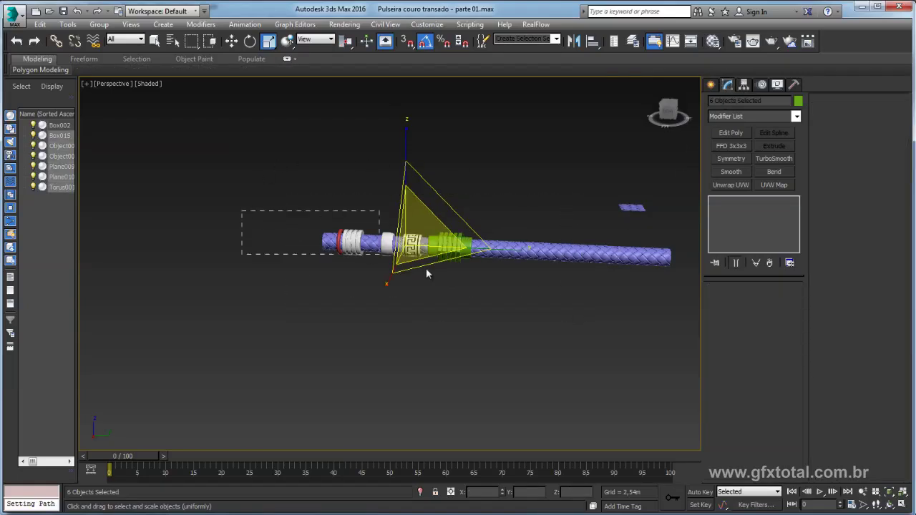
Center each piece's pivot with Affect Pivot Only, then deselect and orbit the tube upright
{"action": "left_click", "coordinate": [743, 85]}
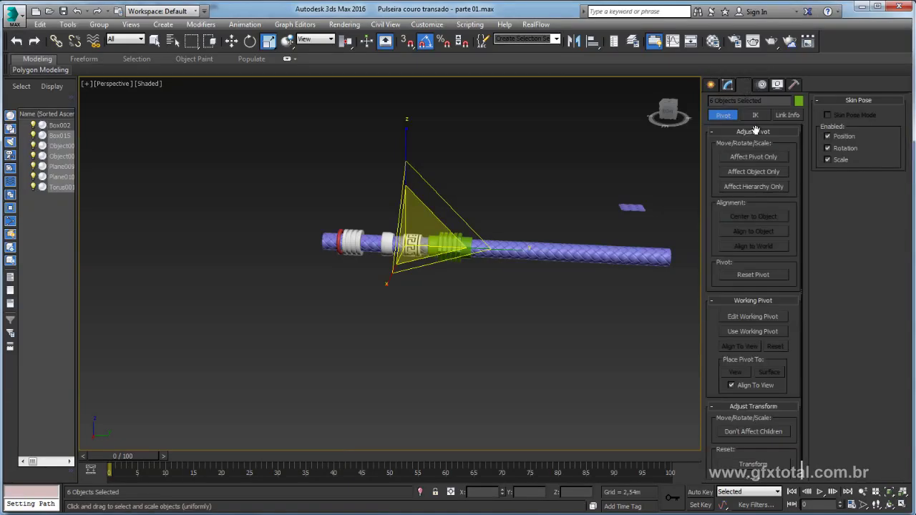
{"action": "left_click", "coordinate": [746, 157]}
{"action": "left_click", "coordinate": [752, 219]}
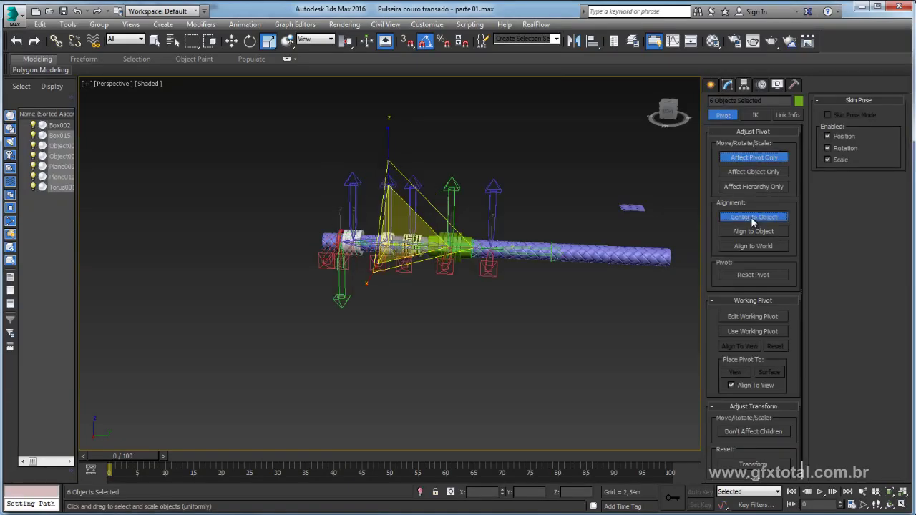
{"action": "left_click", "coordinate": [749, 157]}
{"action": "left_click", "coordinate": [516, 214]}
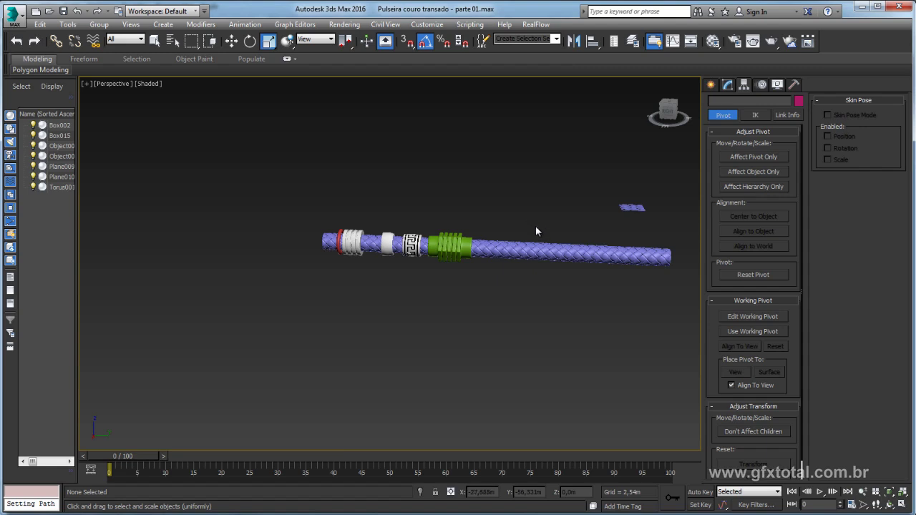
{"action": "middle_click_drag", "start_coordinate": [516, 214], "coordinate": [377, 227]}
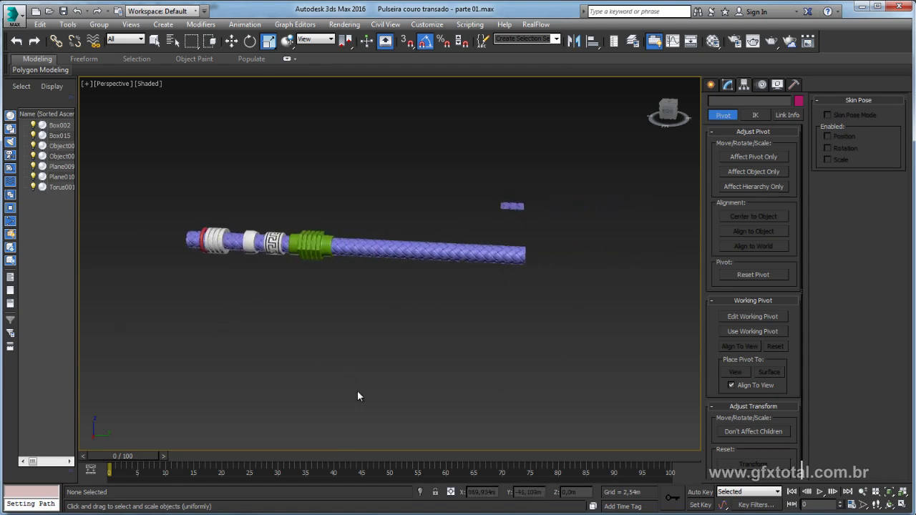
{"action": "mouse_move", "coordinate": [357, 396]}
{"action": "middle_mouse_down", "text": "alt"}
{"action": "mouse_move", "coordinate": [466, 312]}
{"action": "mouse_move", "coordinate": [494, 359]}
{"action": "mouse_move", "coordinate": [543, 363]}
{"action": "mouse_move", "coordinate": [725, 101]}
{"action": "middle_mouse_up", "text": "alt"}
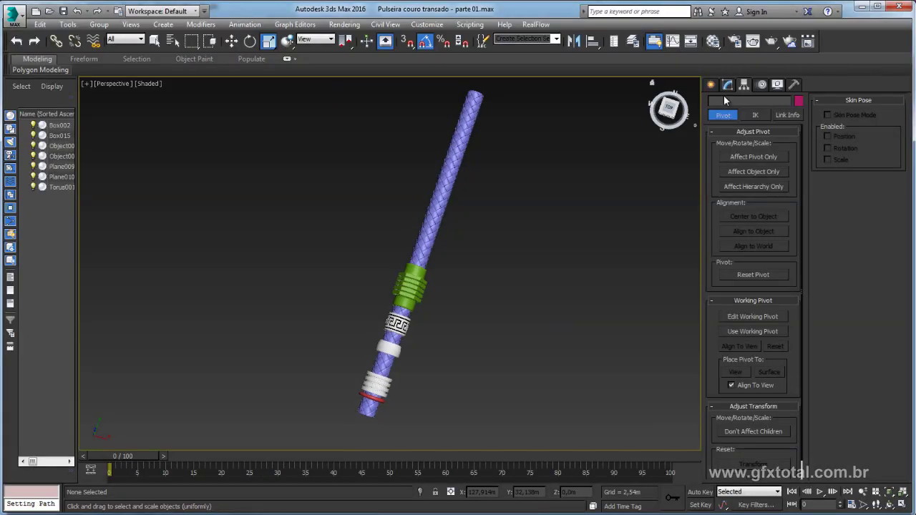
Draw a circle spline beside the tube and convert it to an editable spline
{"action": "left_click", "coordinate": [710, 86]}
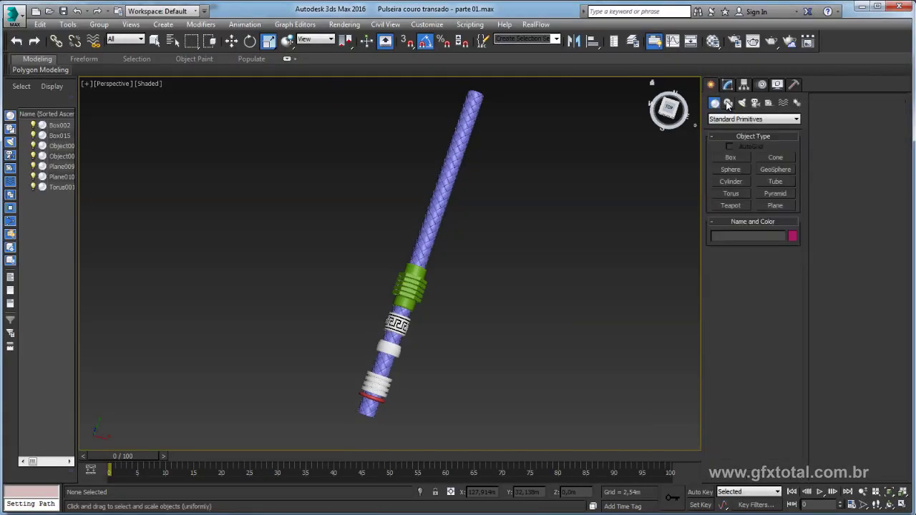
{"action": "left_click", "coordinate": [727, 104]}
{"action": "left_click_drag", "start_coordinate": [523, 258], "coordinate": [587, 298]}
{"action": "mouse_move", "coordinate": [587, 299]}
{"action": "middle_mouse_down"}
{"action": "mouse_move", "coordinate": [519, 282]}
{"action": "mouse_move", "coordinate": [472, 226]}
{"action": "middle_mouse_up"}
{"action": "key", "text": "r"}
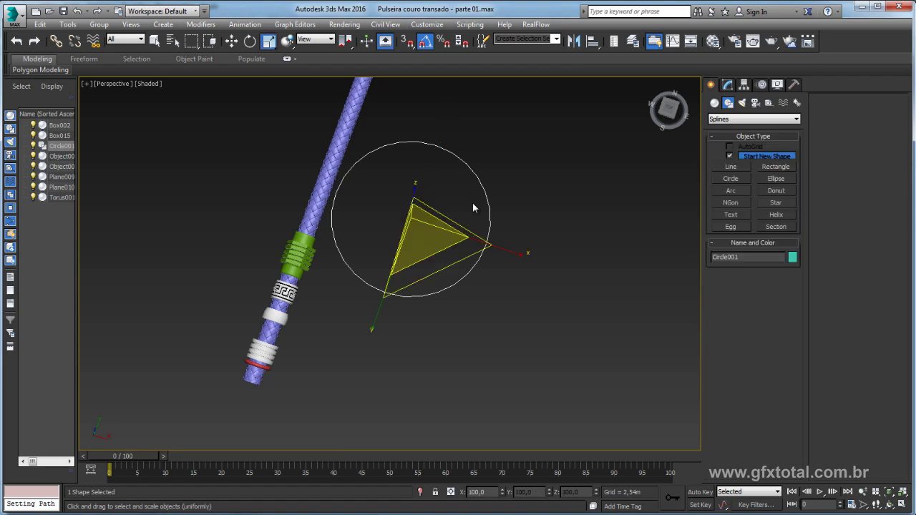
{"action": "right_click", "coordinate": [473, 202]}
{"action": "mouse_move", "coordinate": [494, 315]}
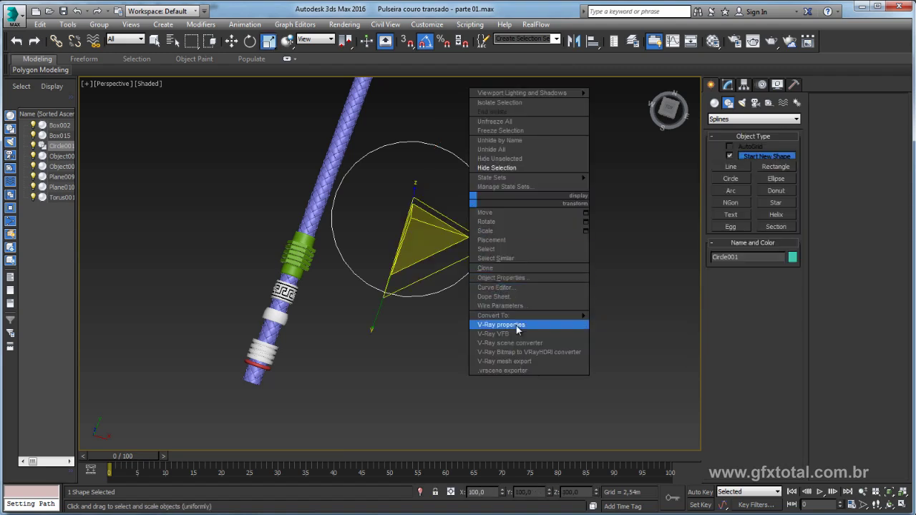
{"action": "left_click", "coordinate": [633, 315]}
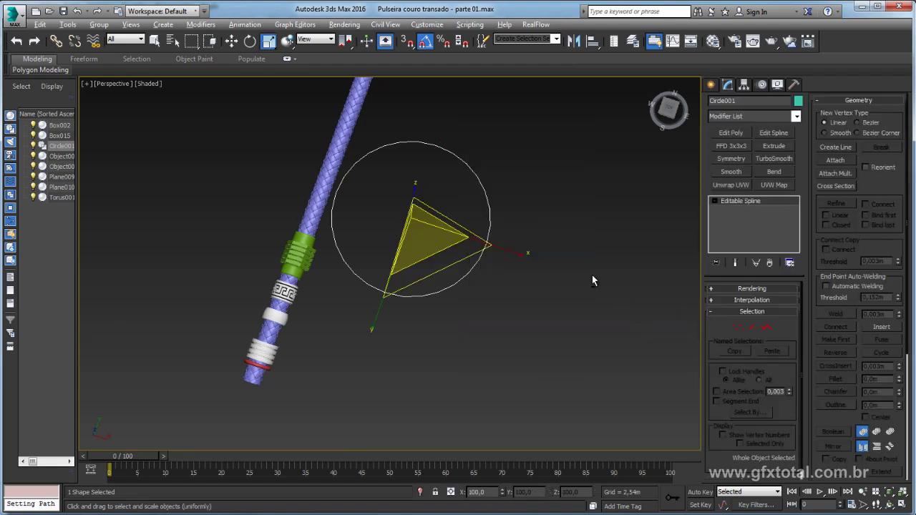
In Vertex mode, break Circle001 open at its right-hand vertex and adjust the open end
{"action": "middle_click_drag", "start_coordinate": [591, 274], "coordinate": [724, 271], "text": "alt"}
{"action": "left_click", "coordinate": [737, 328]}
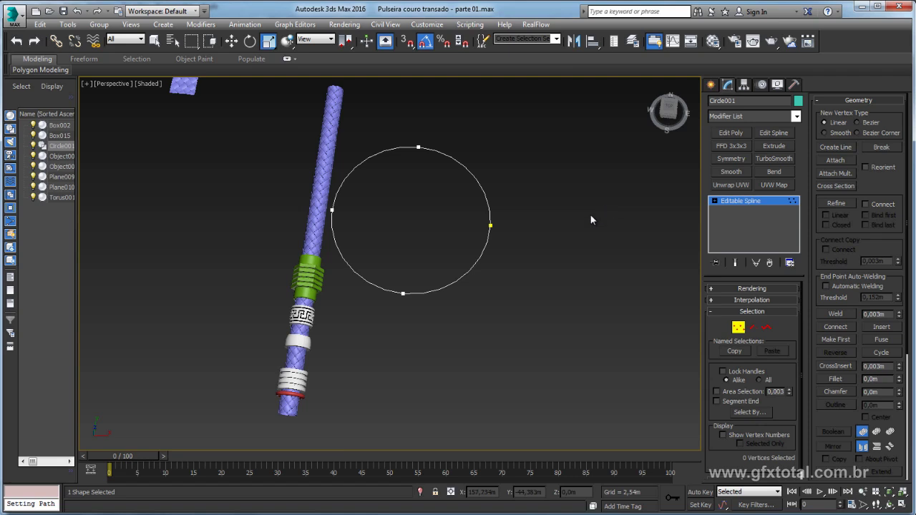
{"action": "left_click", "coordinate": [485, 224]}
{"action": "key", "text": "w"}
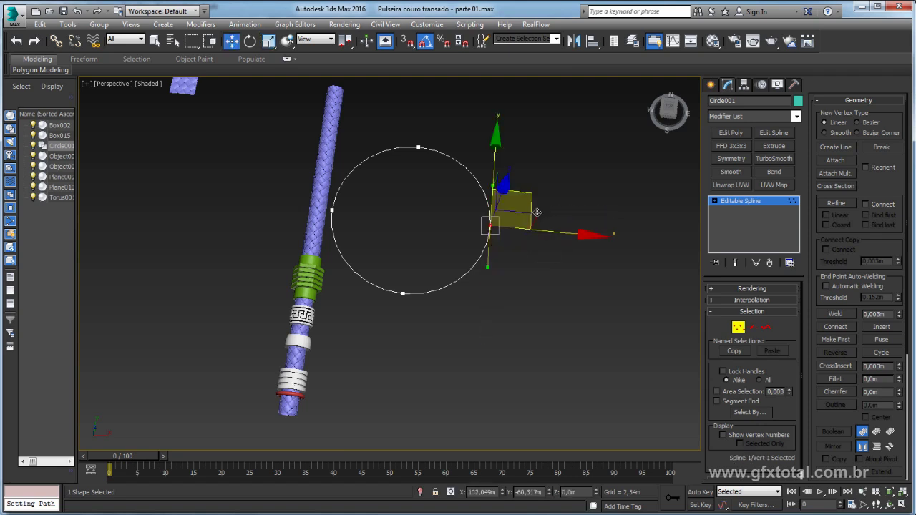
{"action": "left_click_drag", "start_coordinate": [533, 208], "coordinate": [576, 274]}
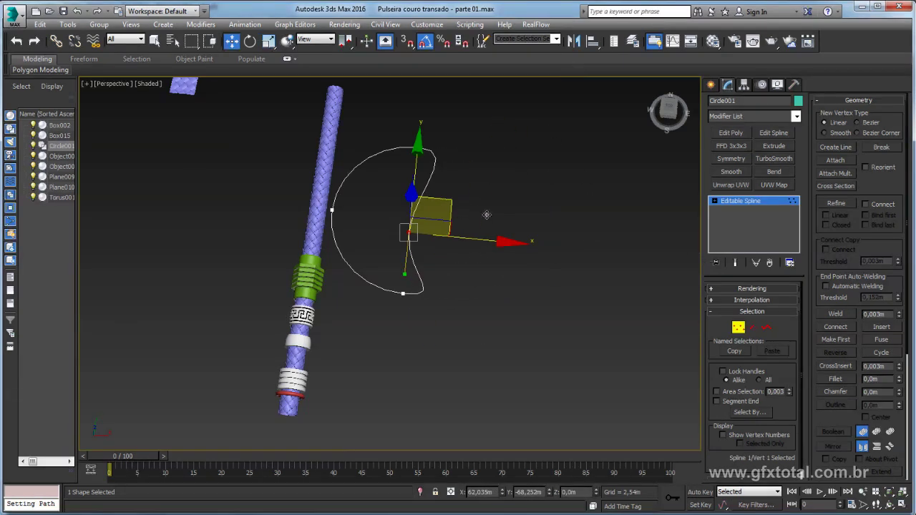
{"action": "right_click", "coordinate": [576, 273]}
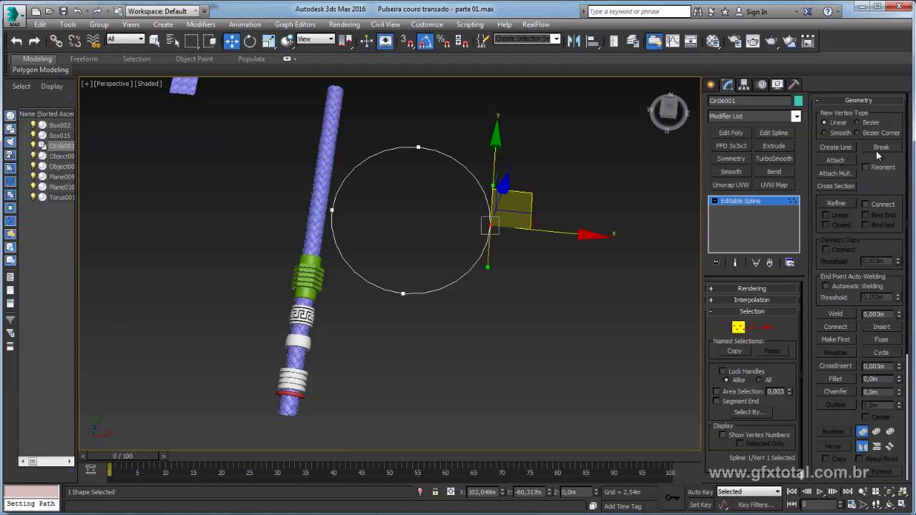
{"action": "left_click", "coordinate": [596, 212]}
{"action": "left_click", "coordinate": [491, 226]}
{"action": "left_click_drag", "start_coordinate": [523, 194], "coordinate": [489, 224]}
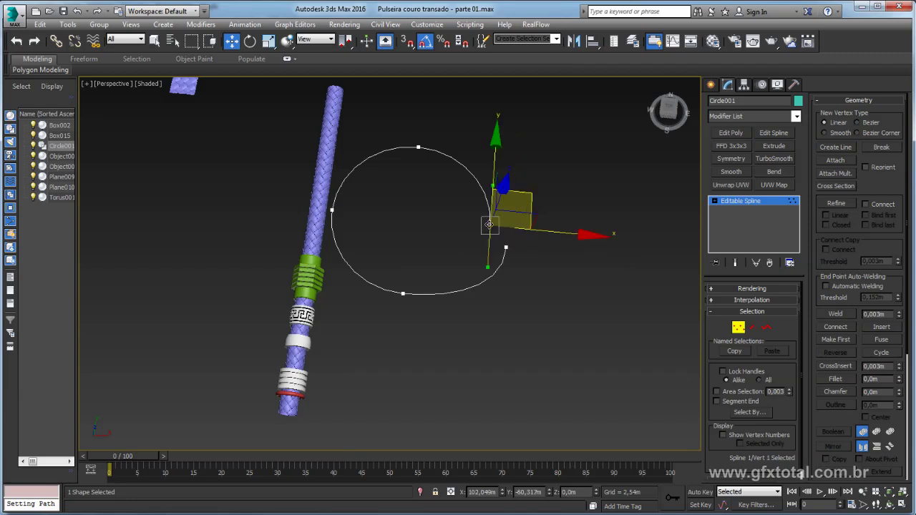
{"action": "mouse_move", "coordinate": [526, 193]}
{"action": "left_mouse_down"}
{"action": "mouse_move", "coordinate": [533, 187]}
{"action": "mouse_move", "coordinate": [532, 226]}
{"action": "mouse_move", "coordinate": [501, 258]}
{"action": "left_mouse_up"}
Exit vertex editing and select the braided tube Box015
{"action": "key", "text": "1"}
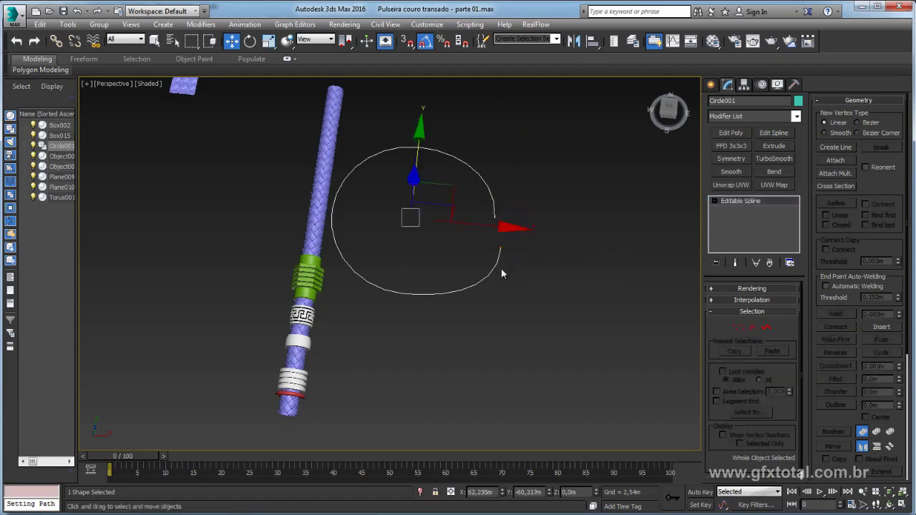
{"action": "mouse_move", "coordinate": [501, 275]}
{"action": "middle_mouse_down", "text": "alt"}
{"action": "mouse_move", "coordinate": [349, 288]}
{"action": "mouse_move", "coordinate": [386, 244]}
{"action": "middle_mouse_up", "text": "alt"}
{"action": "left_click", "coordinate": [329, 263]}
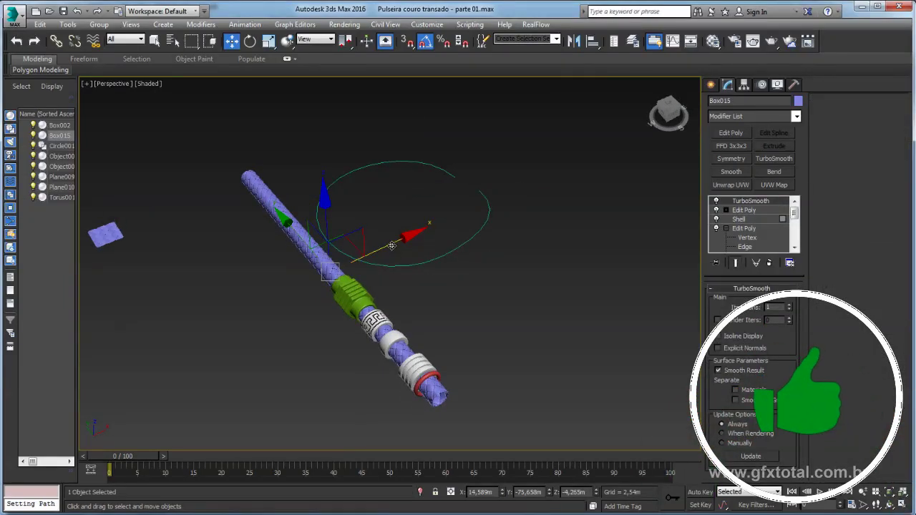
Shift-clone the braided tube into the copy Box016
{"action": "left_click_drag", "start_coordinate": [397, 242], "coordinate": [350, 260], "text": "shift"}
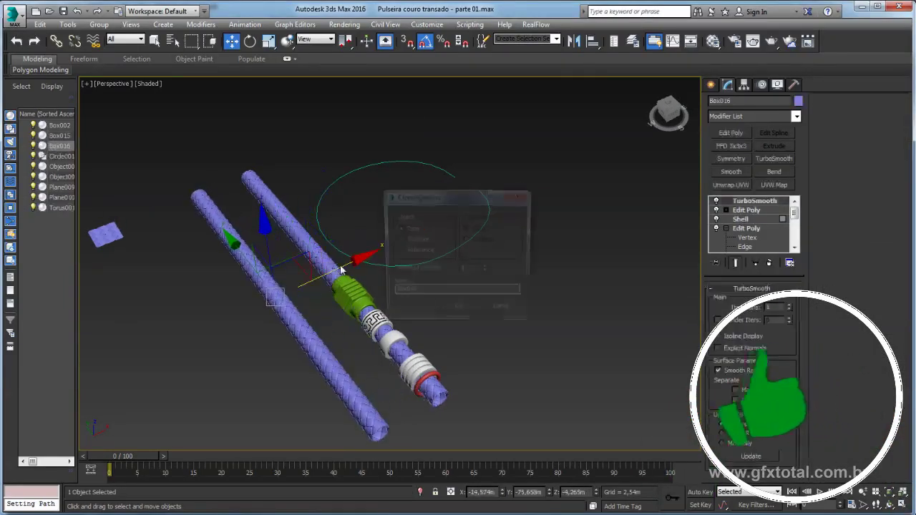
{"action": "left_click", "coordinate": [458, 311]}
{"action": "left_click_drag", "start_coordinate": [794, 220], "coordinate": [780, 222]}
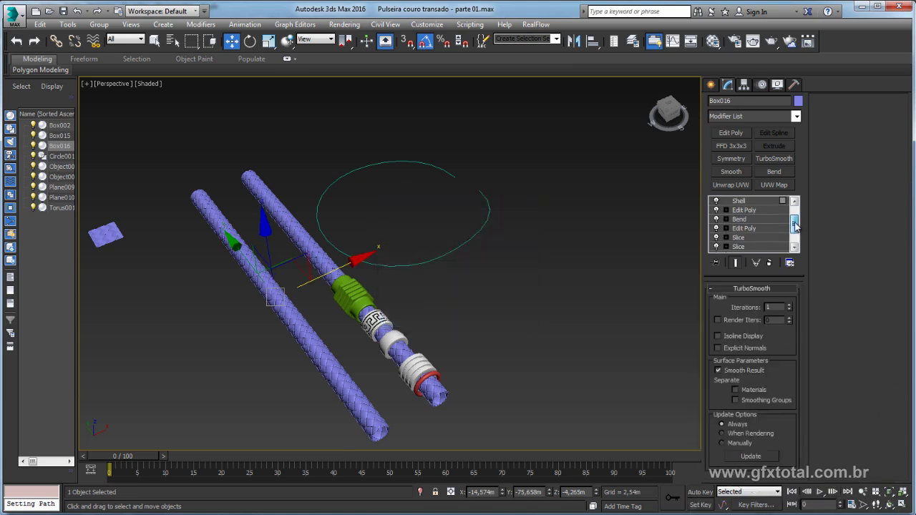
{"action": "mouse_move", "coordinate": [427, 279]}
{"action": "middle_mouse_down", "text": "alt"}
{"action": "mouse_move", "coordinate": [341, 232]}
{"action": "mouse_move", "coordinate": [467, 259]}
{"action": "middle_mouse_up", "text": "alt"}
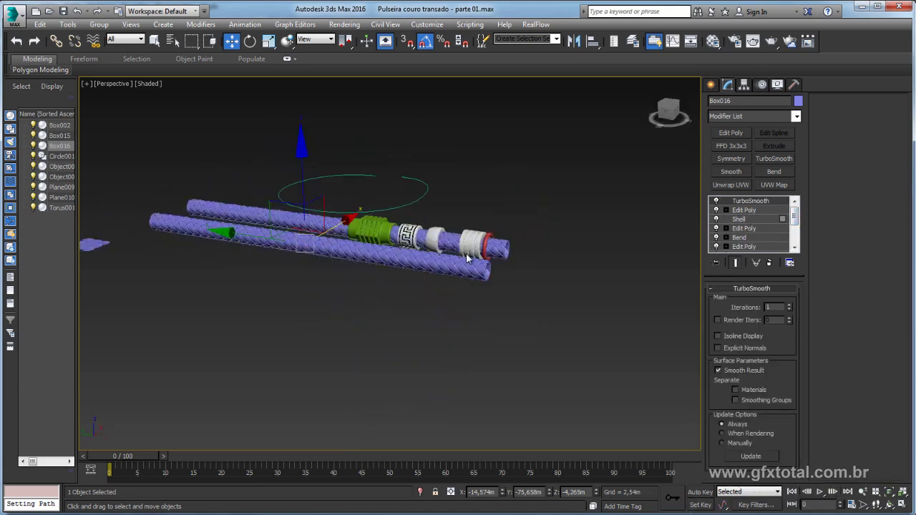
Turn off the copy's TurboSmooth, Shell and Bend modifiers so it lies flat
{"action": "left_click", "coordinate": [716, 201]}
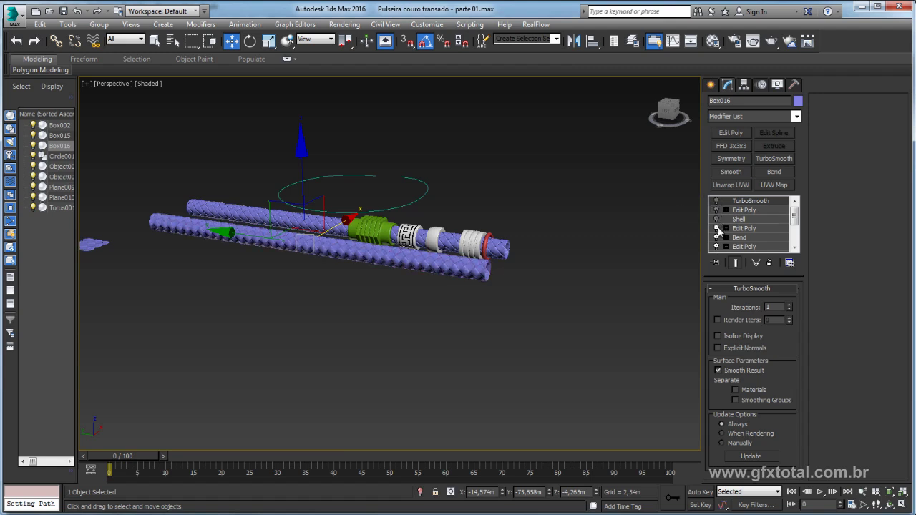
{"action": "left_click", "coordinate": [716, 228]}
{"action": "mouse_move", "coordinate": [617, 243]}
{"action": "middle_mouse_down", "text": "alt"}
{"action": "mouse_move", "coordinate": [531, 282]}
{"action": "mouse_move", "coordinate": [491, 262]}
{"action": "middle_mouse_up", "text": "alt"}
{"action": "left_click", "coordinate": [716, 238]}
{"action": "left_click", "coordinate": [716, 238]}
{"action": "scroll", "coordinate": [490, 262], "scroll_direction": "up", "scroll_amount": 5}
{"action": "scroll", "coordinate": [529, 280], "scroll_direction": "down", "scroll_amount": 3}
Show edged faces, frame the woven tile, and drag in the couro leather image
{"action": "mouse_move", "coordinate": [535, 286]}
{"action": "middle_mouse_down", "text": "alt"}
{"action": "mouse_move", "coordinate": [511, 231]}
{"action": "mouse_move", "coordinate": [506, 280]}
{"action": "middle_mouse_up", "text": "alt"}
{"action": "key", "text": "F4"}
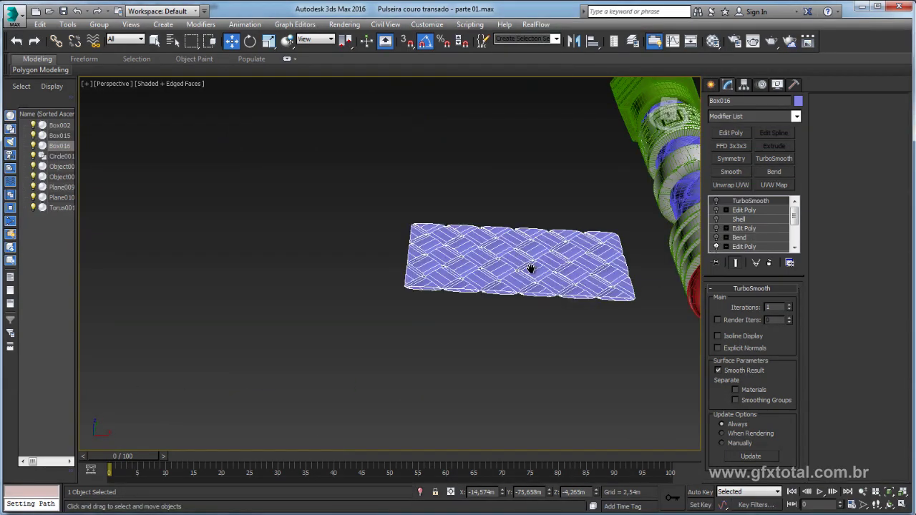
{"action": "key", "text": "z"}
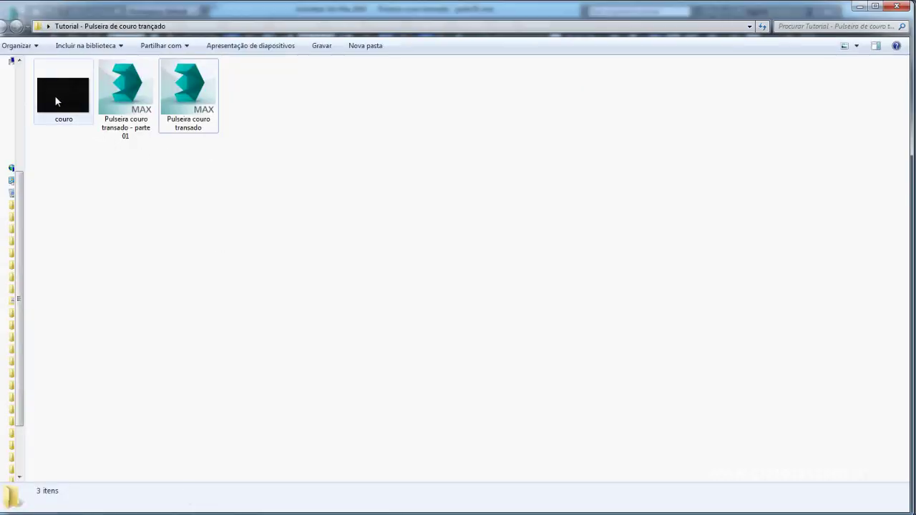
{"action": "mouse_move", "coordinate": [56, 100]}
{"action": "left_mouse_down"}
{"action": "mouse_move", "coordinate": [334, 427]}
{"action": "mouse_move", "coordinate": [380, 511]}
{"action": "mouse_move", "coordinate": [386, 343]}
{"action": "left_mouse_up"}
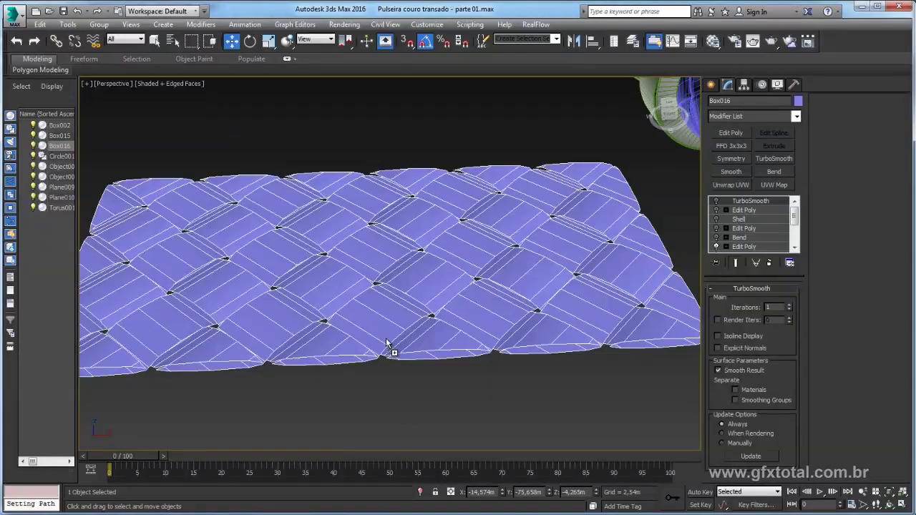
Drop the couro texture on the strip and enter Element mode on the lower Edit Poly
{"action": "mouse_move", "coordinate": [438, 280]}
{"action": "middle_mouse_down", "text": "alt"}
{"action": "mouse_move", "coordinate": [462, 342]}
{"action": "mouse_move", "coordinate": [464, 280]}
{"action": "middle_mouse_up", "text": "alt"}
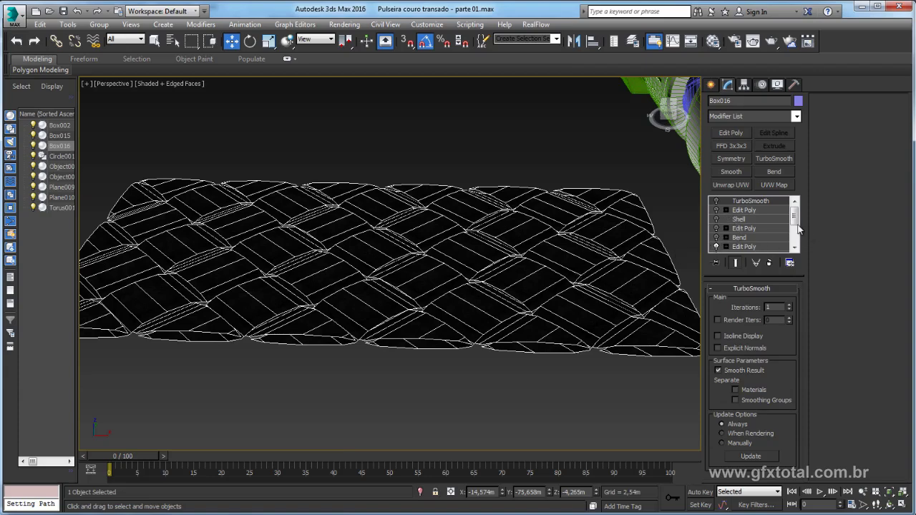
{"action": "scroll", "coordinate": [796, 230], "scroll_direction": "down", "scroll_amount": 2}
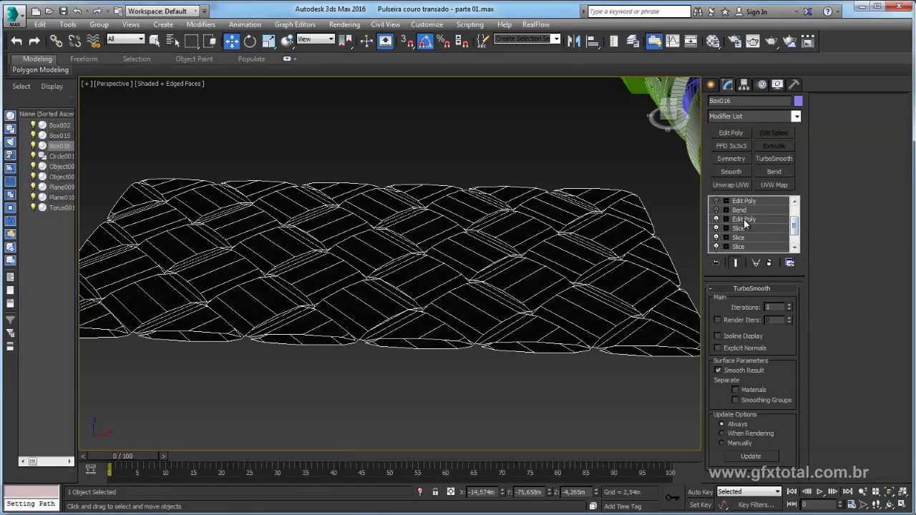
{"action": "left_click", "coordinate": [737, 223]}
{"action": "left_click", "coordinate": [504, 296]}
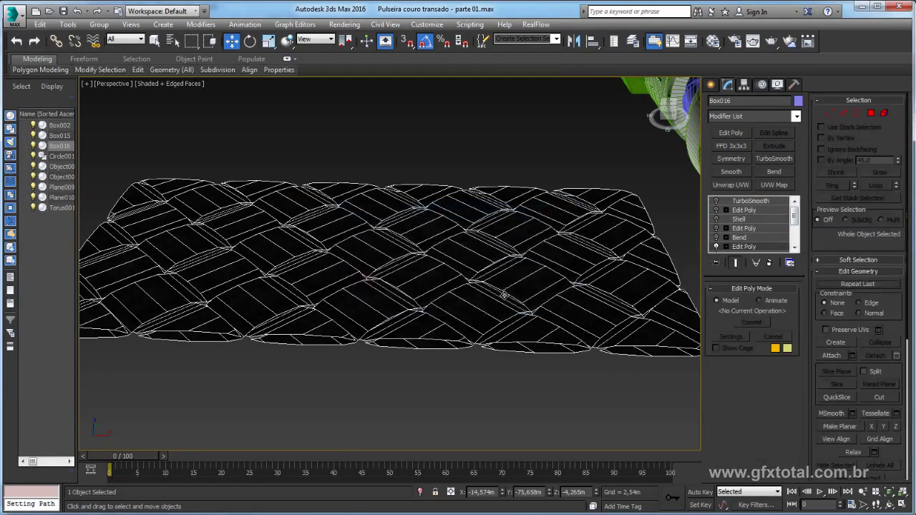
{"action": "left_click", "coordinate": [884, 114]}
{"action": "mouse_move", "coordinate": [597, 303]}
{"action": "middle_mouse_down", "text": "alt"}
{"action": "mouse_move", "coordinate": [634, 333]}
{"action": "mouse_move", "coordinate": [546, 271]}
{"action": "mouse_move", "coordinate": [539, 313]}
{"action": "mouse_move", "coordinate": [533, 305]}
{"action": "middle_mouse_up", "text": "alt"}
Ctrl-select the alternating woven strip elements along the band, including its far tip
{"action": "left_click", "coordinate": [538, 313]}
{"action": "left_click", "coordinate": [407, 354], "text": "ctrl"}
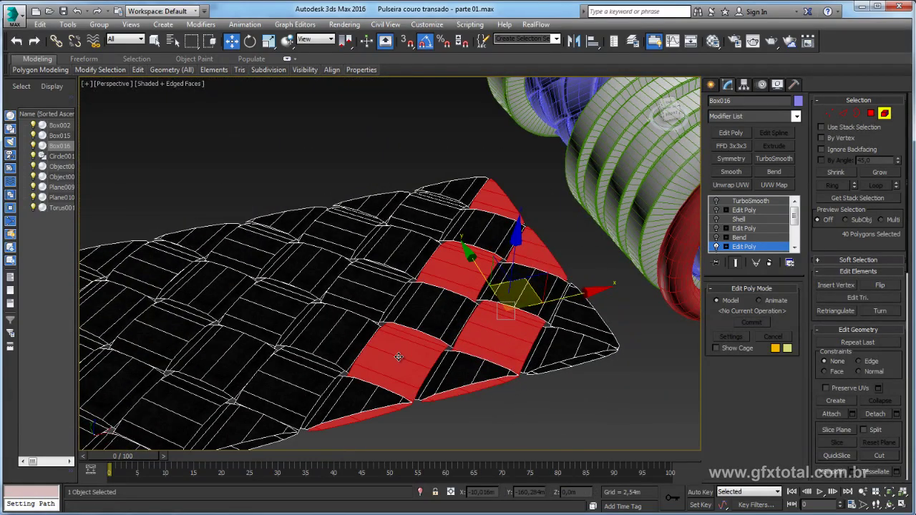
{"action": "left_click", "coordinate": [272, 369], "text": "ctrl"}
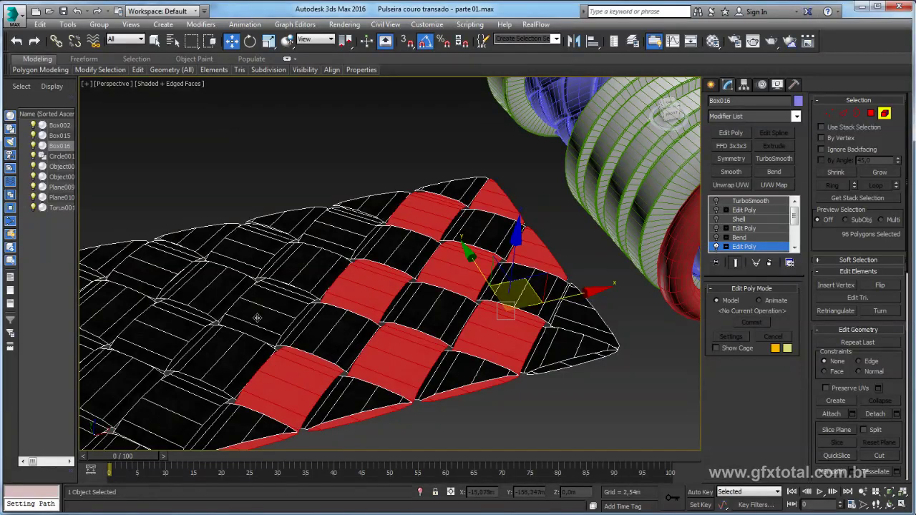
{"action": "left_click", "coordinate": [257, 317], "text": "ctrl"}
{"action": "left_click", "coordinate": [176, 326], "text": "ctrl"}
{"action": "left_click", "coordinate": [153, 286], "text": "ctrl"}
{"action": "mouse_move", "coordinate": [153, 286]}
{"action": "middle_mouse_down"}
{"action": "mouse_move", "coordinate": [311, 286]}
{"action": "mouse_move", "coordinate": [290, 282]}
{"action": "middle_mouse_up"}
{"action": "left_click", "coordinate": [533, 311], "text": "ctrl"}
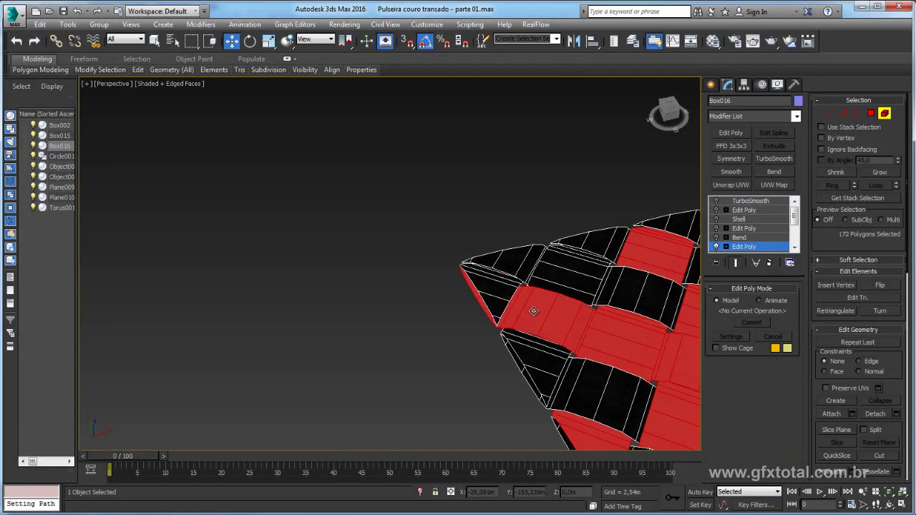
Orbit around the band to check the 180 selected polygons, then browse the Modifier List
{"action": "middle_click_drag", "start_coordinate": [533, 312], "coordinate": [562, 276], "text": "alt"}
{"action": "middle_click_drag", "start_coordinate": [548, 317], "coordinate": [521, 324], "text": "alt"}
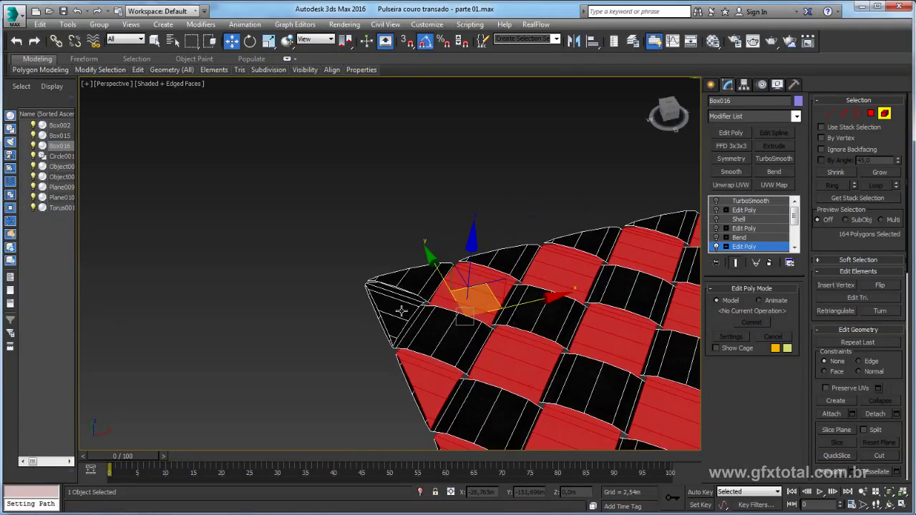
{"action": "scroll", "coordinate": [402, 310], "scroll_direction": "down", "scroll_amount": 3}
{"action": "mouse_move", "coordinate": [402, 311]}
{"action": "middle_mouse_down", "text": "alt"}
{"action": "mouse_move", "coordinate": [525, 342]}
{"action": "mouse_move", "coordinate": [512, 292]}
{"action": "middle_mouse_up", "text": "alt"}
{"action": "scroll", "coordinate": [512, 291], "scroll_direction": "up", "scroll_amount": 4}
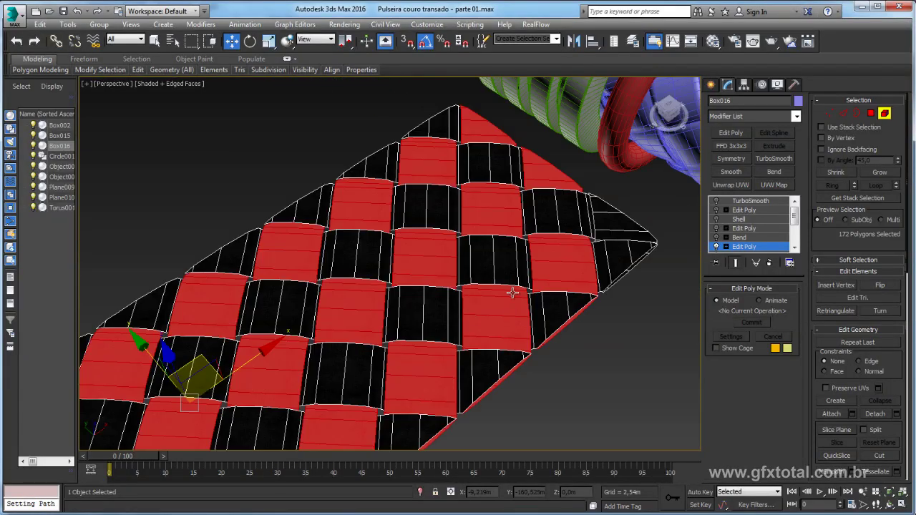
{"action": "scroll", "coordinate": [549, 266], "scroll_direction": "down", "scroll_amount": 4}
{"action": "middle_click_drag", "start_coordinate": [549, 266], "coordinate": [528, 292], "text": "alt"}
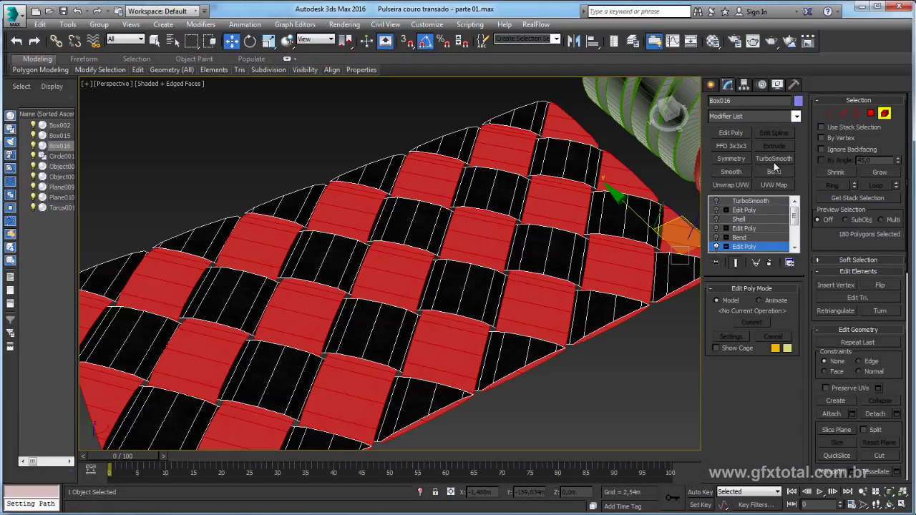
{"action": "left_click", "coordinate": [797, 120]}
{"action": "left_click_drag", "start_coordinate": [797, 140], "coordinate": [797, 455]}
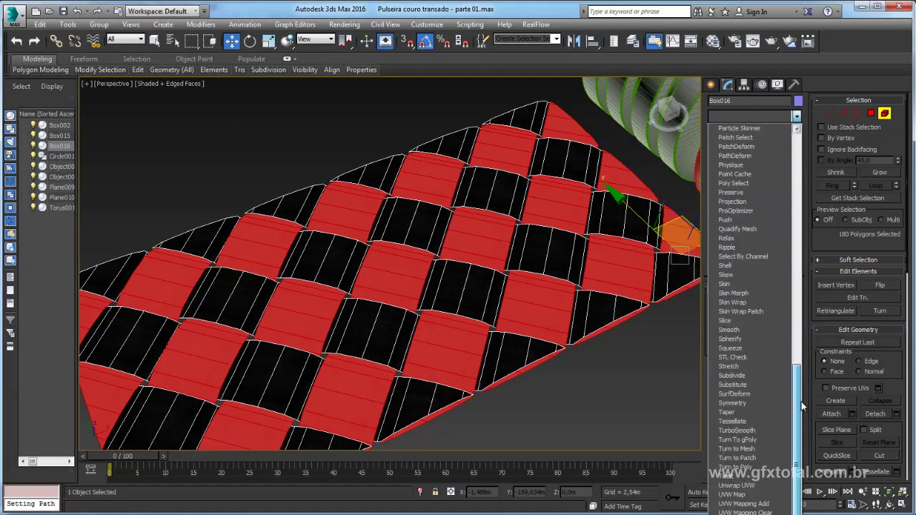
Apply a planar UVW Map and rotate its gizmo -45° about Z
{"action": "left_click", "coordinate": [741, 495]}
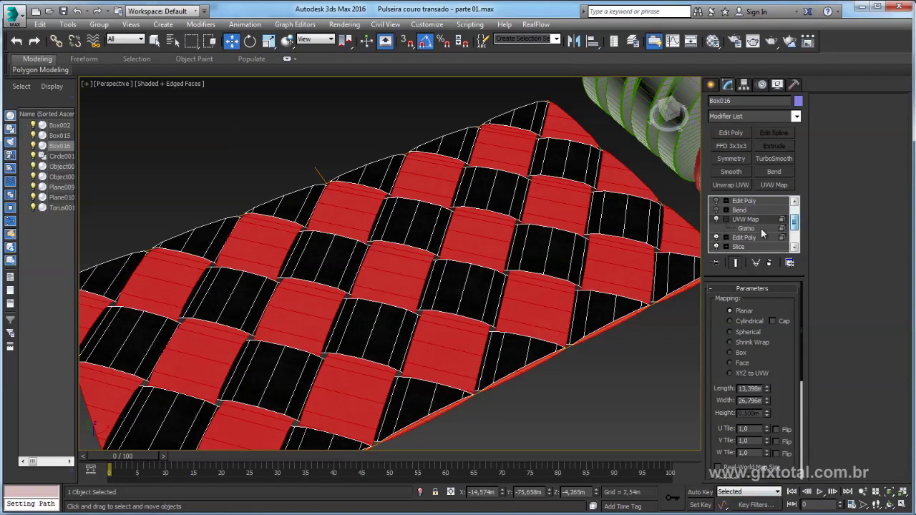
{"action": "key", "text": "1"}
{"action": "key", "text": "e"}
{"action": "left_click_drag", "start_coordinate": [426, 345], "coordinate": [401, 357]}
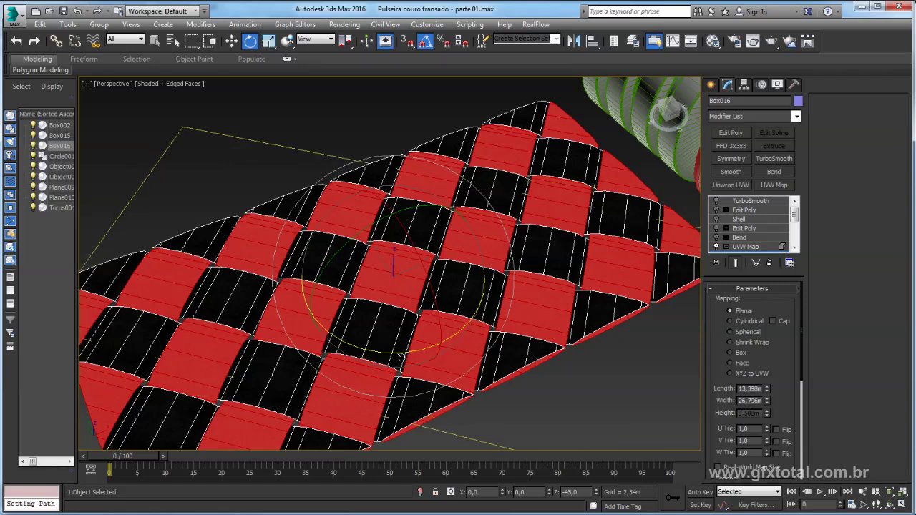
{"action": "scroll", "coordinate": [401, 357], "scroll_direction": "down", "scroll_amount": 5}
Scale the mapping gizmo to 54% along its local X axis
{"action": "key", "text": "r"}
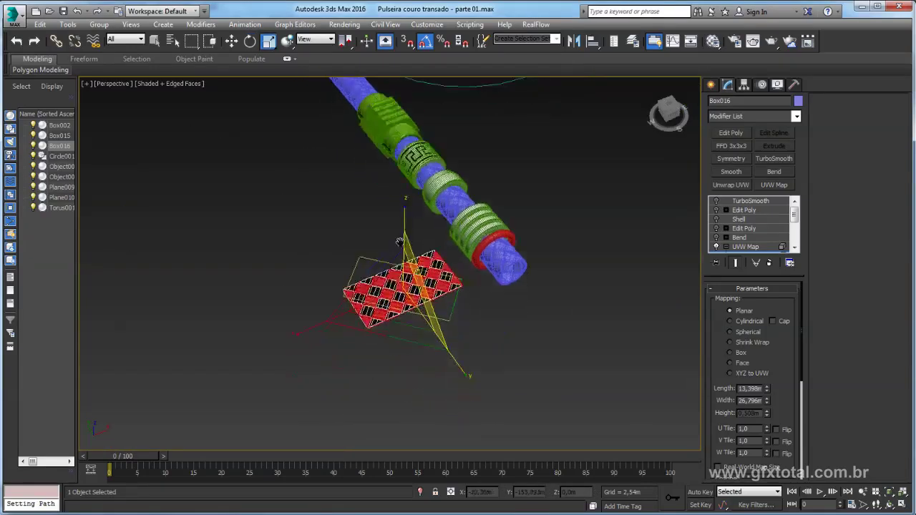
{"action": "key", "text": "z"}
{"action": "left_click", "coordinate": [323, 40]}
{"action": "left_click", "coordinate": [306, 79]}
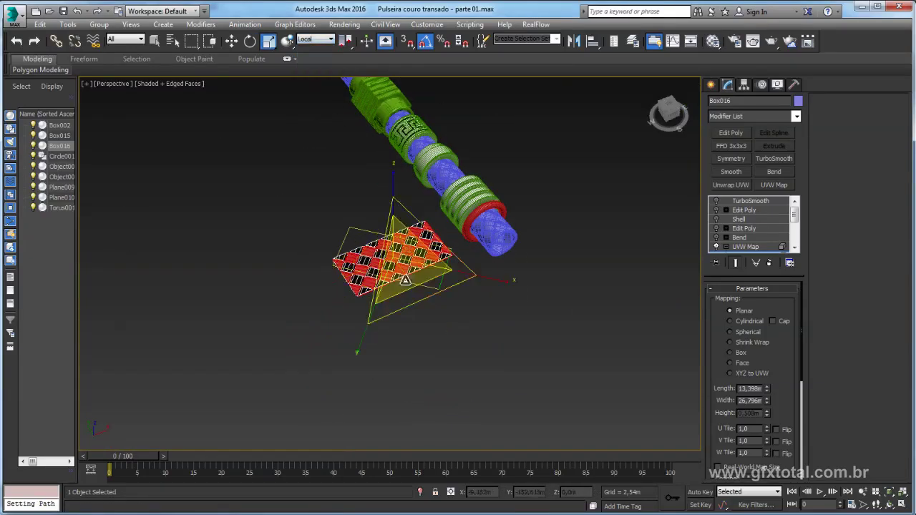
{"action": "left_click_drag", "start_coordinate": [496, 280], "coordinate": [471, 278]}
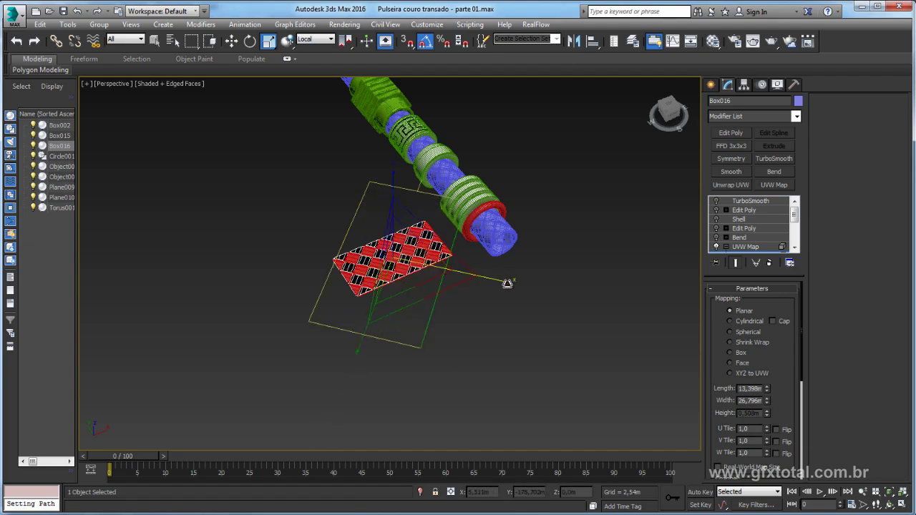
{"action": "key", "text": "z"}
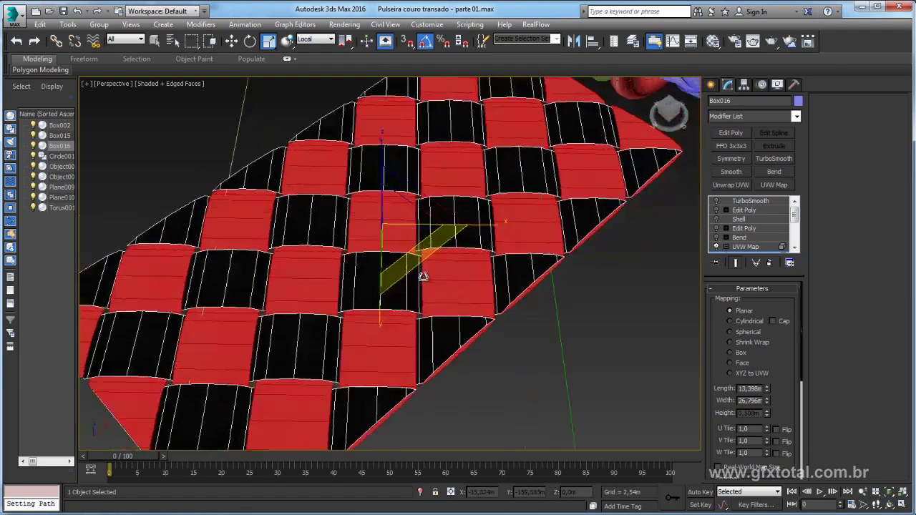
Exit the Gizmo level and return to the top of the modifier stack
{"action": "left_click", "coordinate": [794, 229]}
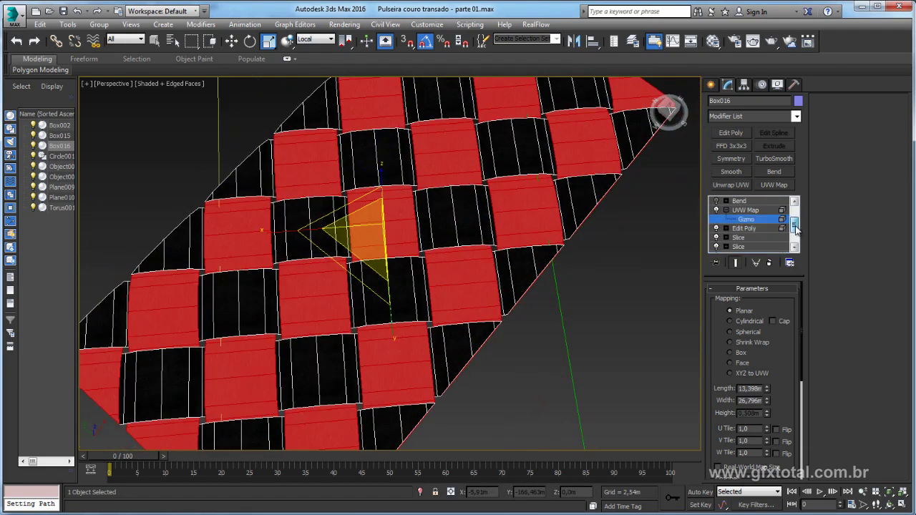
{"action": "left_click", "coordinate": [749, 217]}
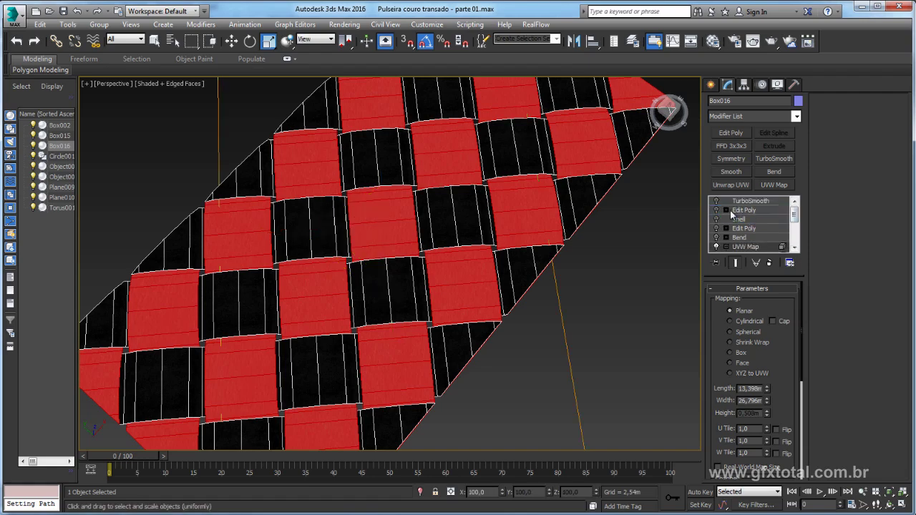
{"action": "left_click", "coordinate": [743, 247]}
{"action": "left_click", "coordinate": [744, 247]}
Add a new Edit Poly on top of the stack and orbit around the woven band
{"action": "left_click", "coordinate": [732, 133]}
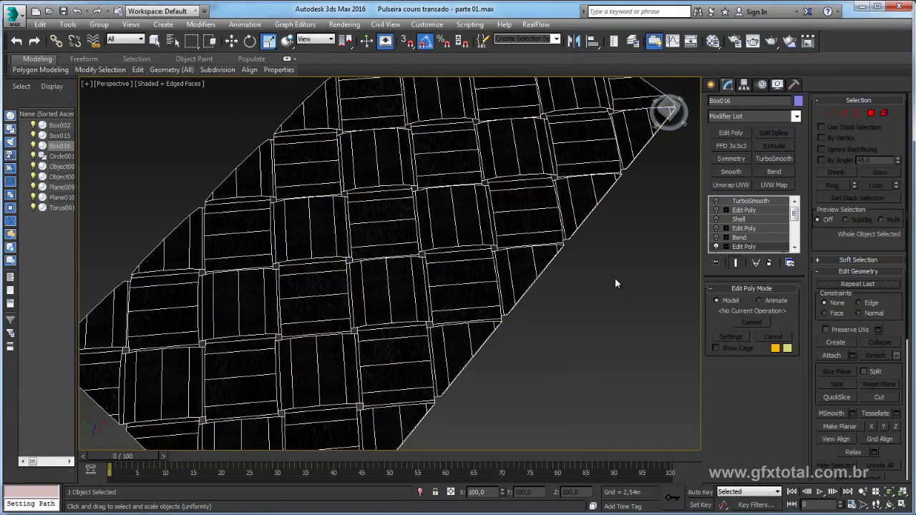
{"action": "mouse_move", "coordinate": [615, 267]}
{"action": "middle_mouse_down", "text": "alt"}
{"action": "mouse_move", "coordinate": [372, 215]}
{"action": "mouse_move", "coordinate": [386, 229]}
{"action": "middle_mouse_up", "text": "alt"}
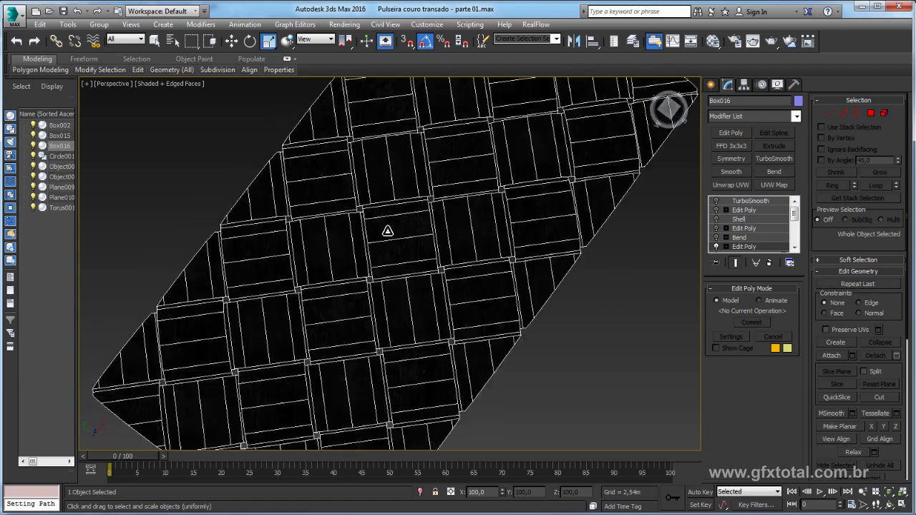
{"action": "middle_click_drag", "start_coordinate": [449, 279], "coordinate": [450, 262], "text": "alt"}
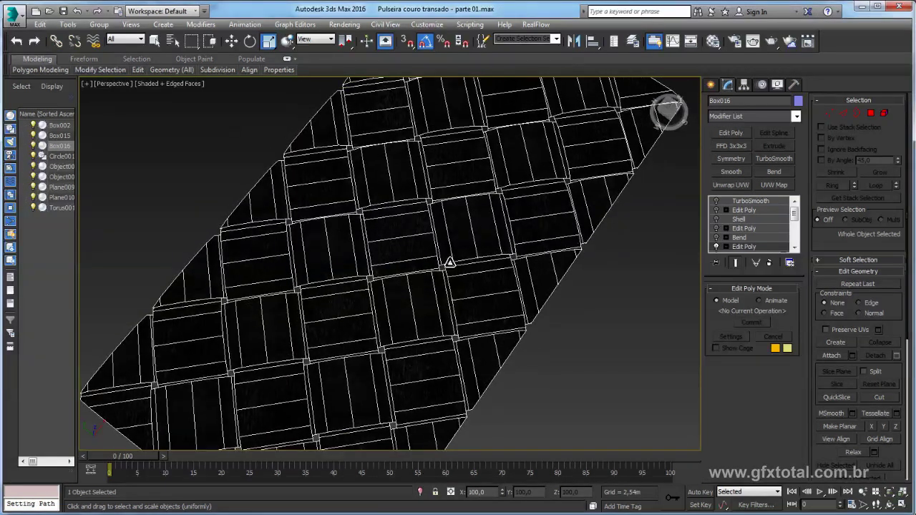
{"action": "middle_click_drag", "start_coordinate": [635, 293], "coordinate": [647, 243], "text": "alt"}
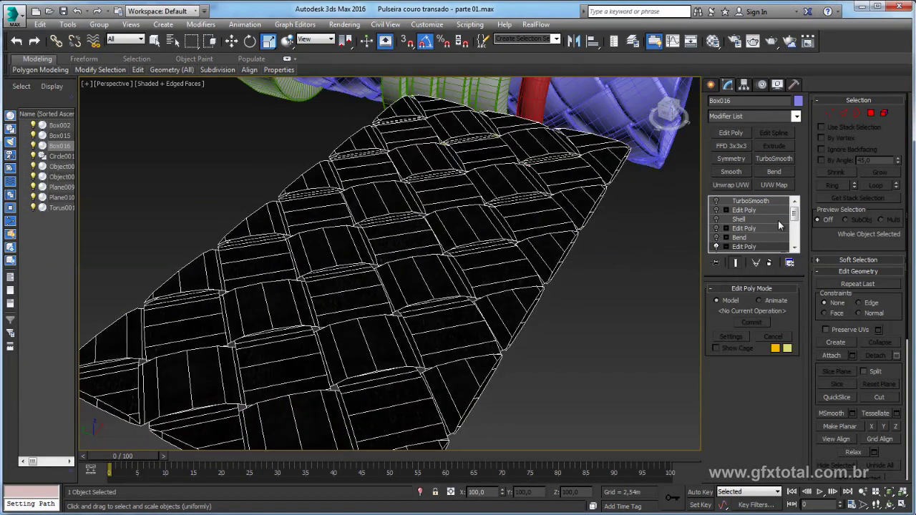
In Polygon mode, select the 180 strip polygons, frame them, and scroll to UVW Map
{"action": "left_click", "coordinate": [870, 113]}
{"action": "middle_click_drag", "start_coordinate": [633, 310], "coordinate": [570, 308], "text": "alt"}
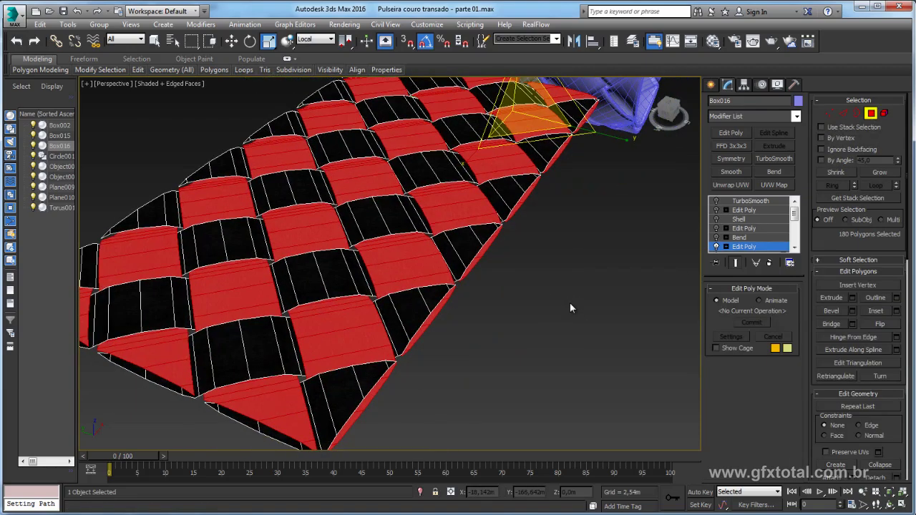
{"action": "key", "text": "z"}
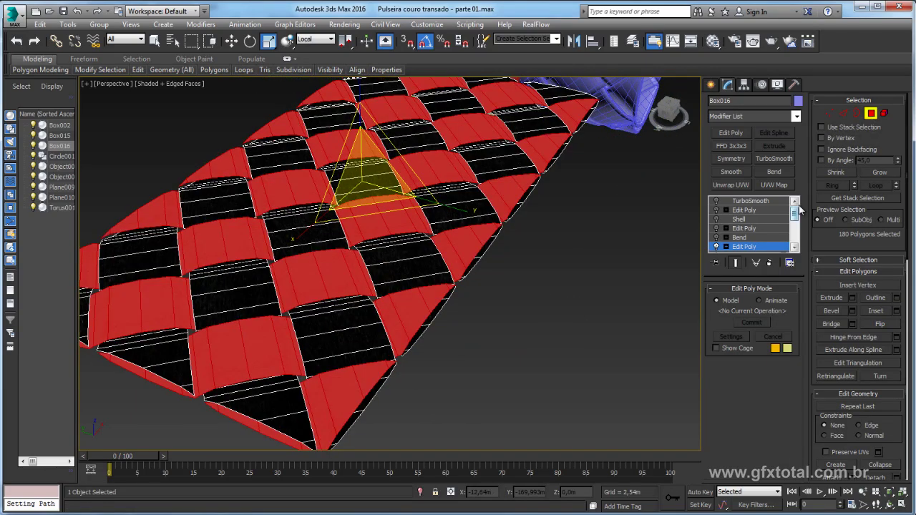
{"action": "left_click", "coordinate": [795, 116]}
{"action": "scroll", "coordinate": [751, 322], "scroll_direction": "down", "scroll_amount": 5}
{"action": "scroll", "coordinate": [751, 358], "scroll_direction": "down", "scroll_amount": 5}
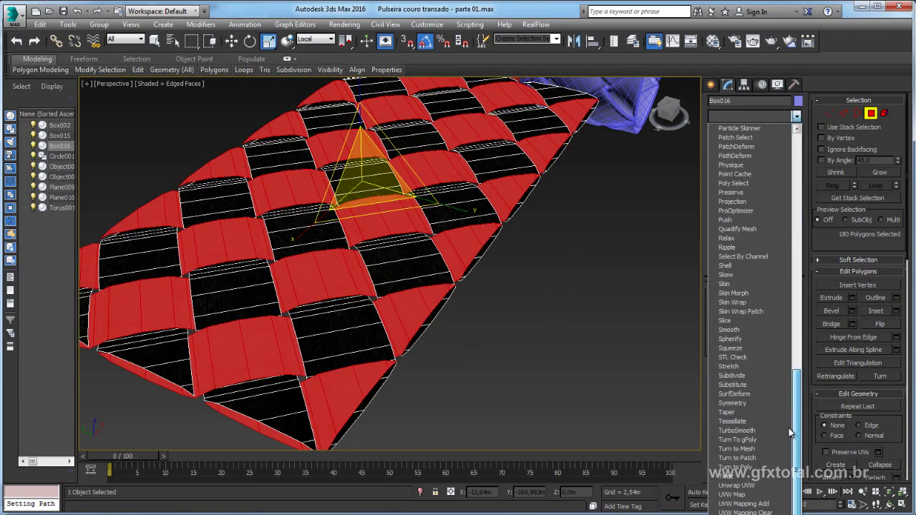
{"action": "scroll", "coordinate": [757, 445], "scroll_direction": "down", "scroll_amount": 2}
Apply a planar UVW Map to the new polygon selection and reframe the view
{"action": "left_click", "coordinate": [737, 493]}
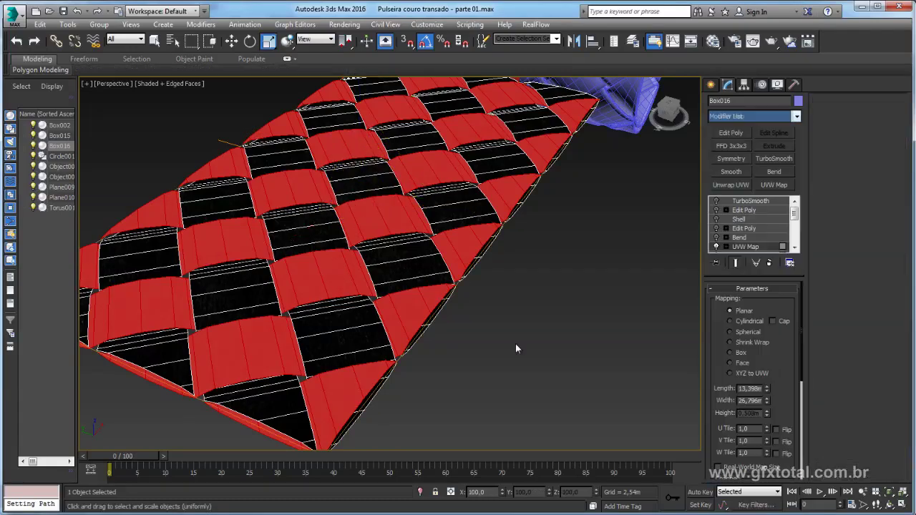
{"action": "middle_click_drag", "start_coordinate": [563, 311], "coordinate": [743, 220], "text": "alt"}
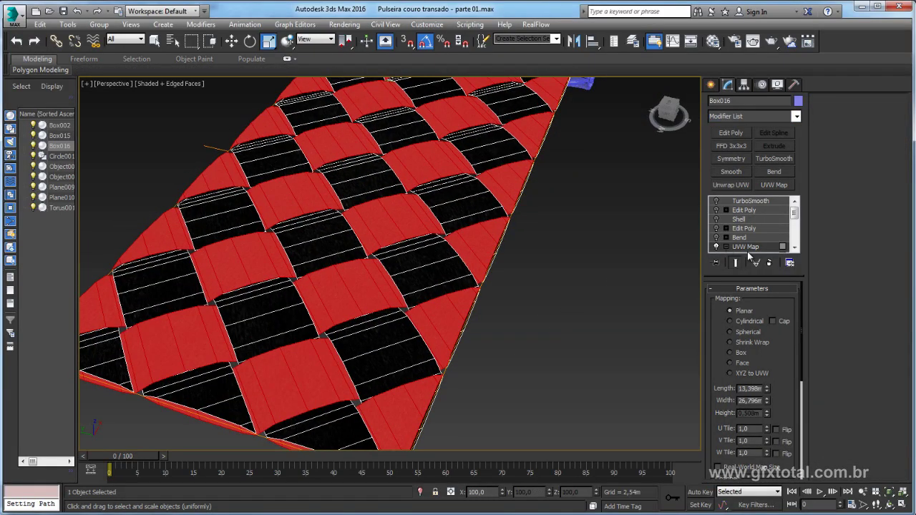
{"action": "key", "text": "z"}
{"action": "key", "text": "e"}
{"action": "scroll", "coordinate": [541, 276], "scroll_direction": "up", "scroll_amount": 4}
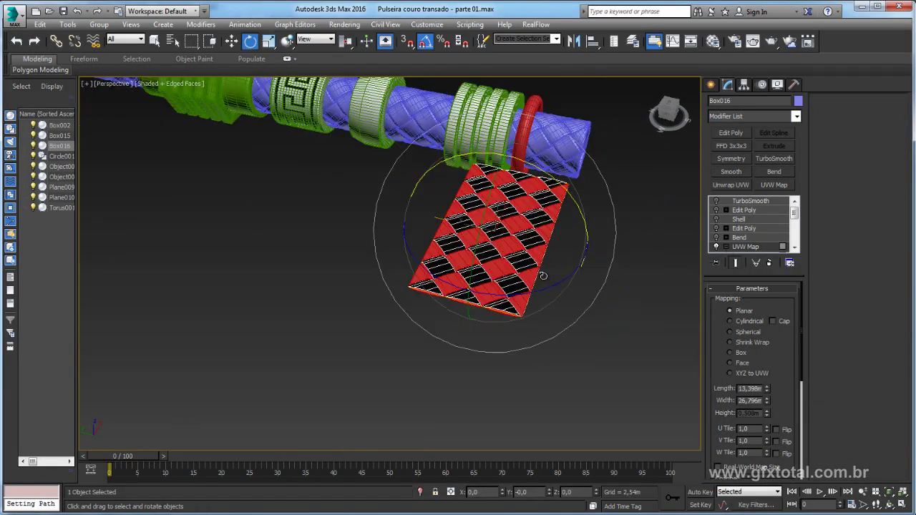
{"action": "left_click_drag", "start_coordinate": [538, 276], "coordinate": [802, 243]}
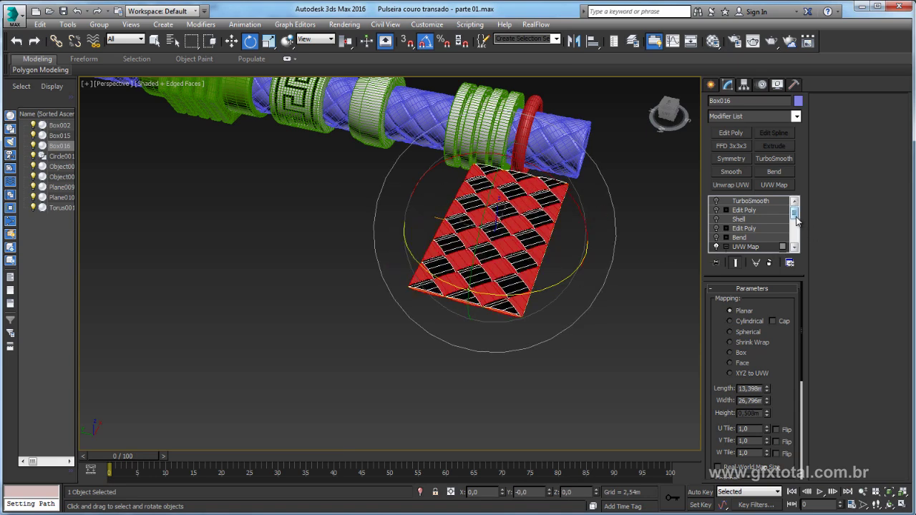
{"action": "scroll", "coordinate": [758, 230], "scroll_direction": "down", "scroll_amount": 3}
Rotate the new gizmo -45° and rescale it, then add an Edit Poly above the mapping
{"action": "left_click", "coordinate": [744, 210]}
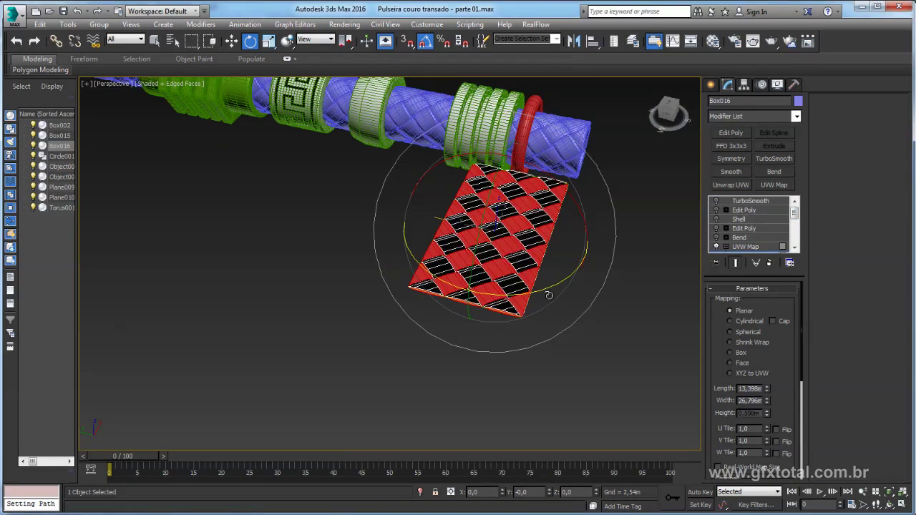
{"action": "left_click_drag", "start_coordinate": [547, 293], "coordinate": [522, 295]}
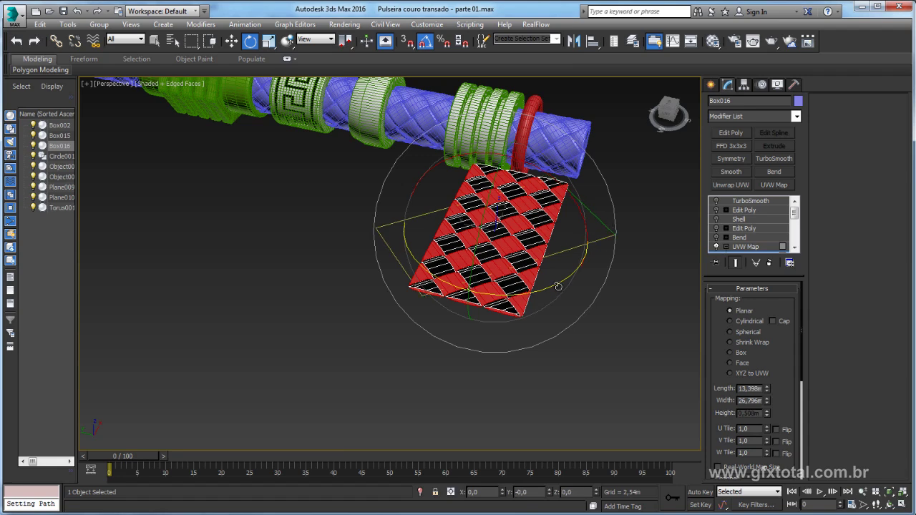
{"action": "key", "text": "r"}
{"action": "mouse_move", "coordinate": [553, 302]}
{"action": "left_mouse_down"}
{"action": "mouse_move", "coordinate": [603, 357]}
{"action": "mouse_move", "coordinate": [560, 322]}
{"action": "mouse_move", "coordinate": [389, 259]}
{"action": "mouse_move", "coordinate": [478, 248]}
{"action": "left_mouse_up"}
{"action": "key", "text": "z"}
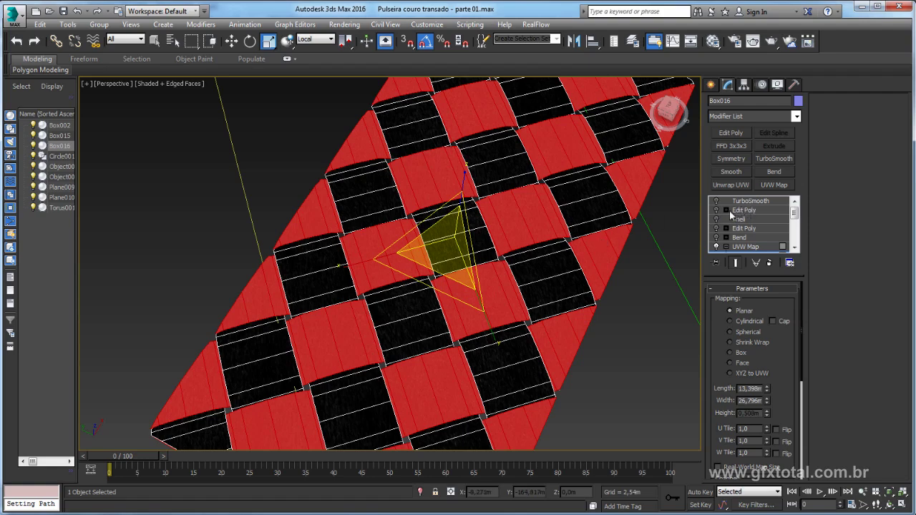
{"action": "left_click", "coordinate": [749, 249]}
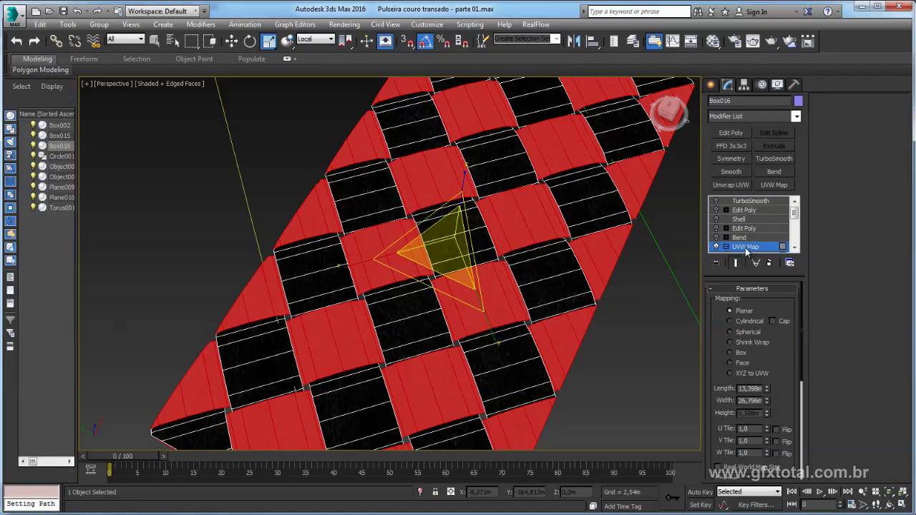
{"action": "left_click", "coordinate": [730, 133]}
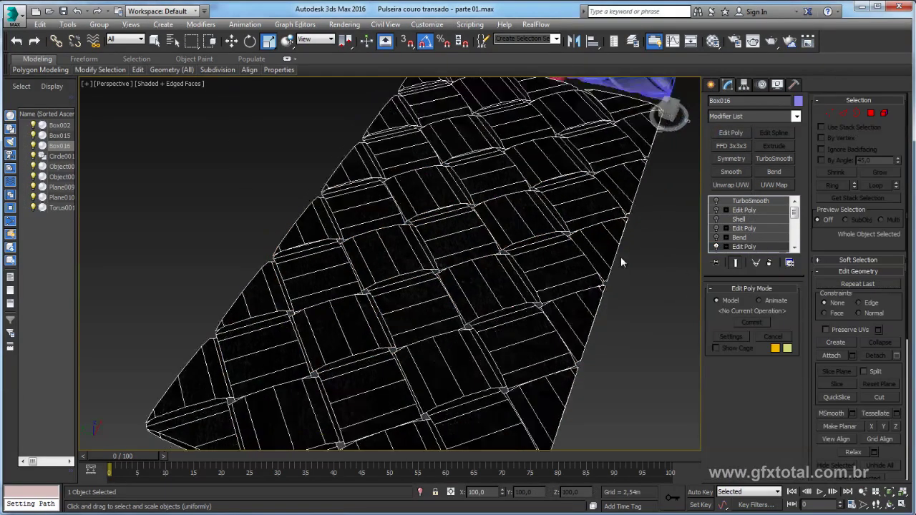
Re-enable Bend, Shell, Edit Poly and TurboSmooth on the braid strip
{"action": "middle_click_drag", "start_coordinate": [620, 256], "coordinate": [462, 205], "text": "alt"}
{"action": "left_click", "coordinate": [717, 237]}
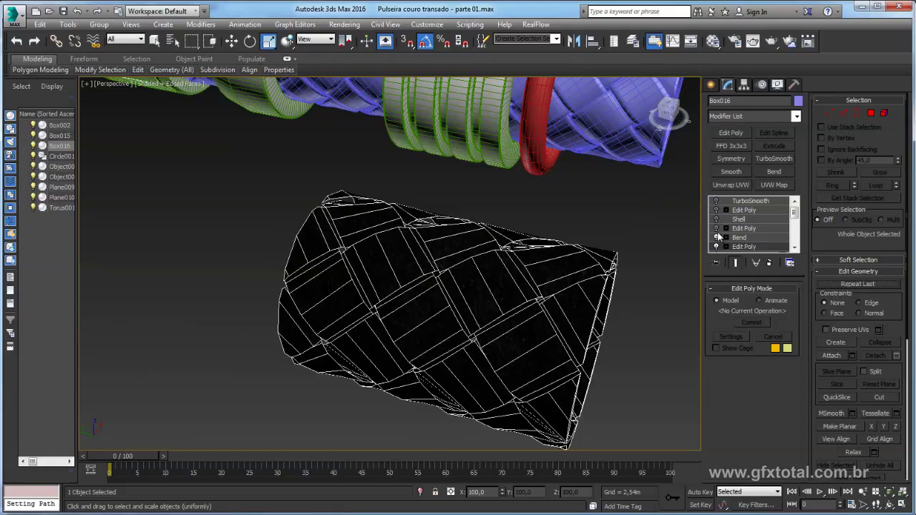
{"action": "left_click", "coordinate": [716, 228]}
{"action": "left_click", "coordinate": [716, 219]}
{"action": "left_click", "coordinate": [716, 210]}
{"action": "left_click", "coordinate": [716, 201]}
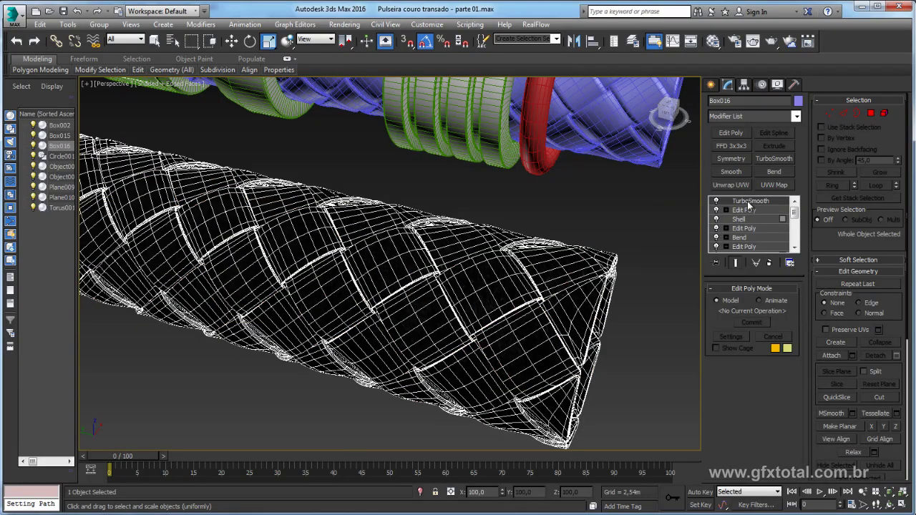
{"action": "left_click", "coordinate": [750, 201]}
{"action": "scroll", "coordinate": [624, 271], "scroll_direction": "down", "scroll_amount": 5}
Deselect the strip, turn edged faces off and frame the braided cord
{"action": "left_click", "coordinate": [500, 315]}
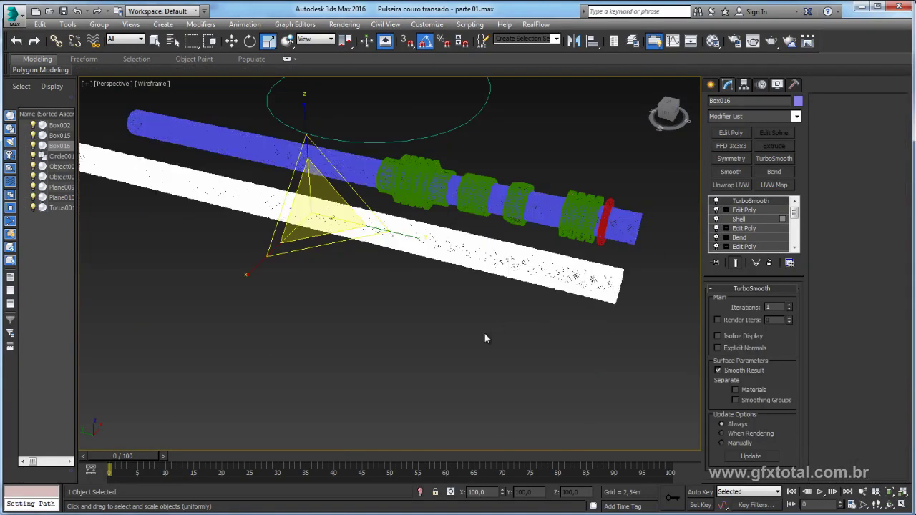
{"action": "key", "text": "F4"}
{"action": "scroll", "coordinate": [476, 310], "scroll_direction": "up", "scroll_amount": 3}
{"action": "scroll", "coordinate": [483, 277], "scroll_direction": "up", "scroll_amount": 3}
{"action": "scroll", "coordinate": [489, 255], "scroll_direction": "up", "scroll_amount": 3}
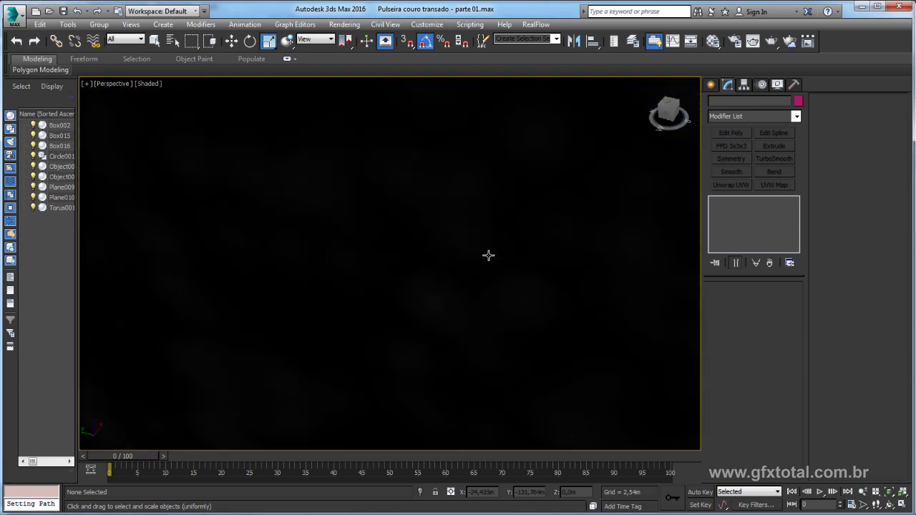
{"action": "scroll", "coordinate": [489, 253], "scroll_direction": "down", "scroll_amount": 3}
{"action": "mouse_move", "coordinate": [488, 253]}
{"action": "middle_mouse_down"}
{"action": "mouse_move", "coordinate": [454, 271]}
{"action": "mouse_move", "coordinate": [447, 350]}
{"action": "middle_mouse_up"}
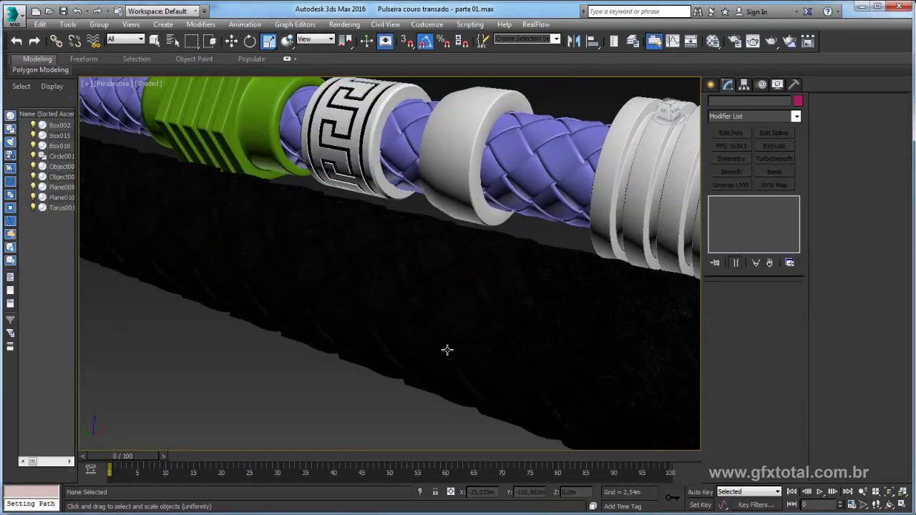
{"action": "mouse_move", "coordinate": [514, 338]}
{"action": "middle_mouse_down", "text": "alt"}
{"action": "mouse_move", "coordinate": [443, 321]}
{"action": "mouse_move", "coordinate": [534, 342]}
{"action": "mouse_move", "coordinate": [410, 269]}
{"action": "middle_mouse_up", "text": "alt"}
Test-render the perspective view and close the rendered frame window
{"action": "left_click", "coordinate": [770, 41]}
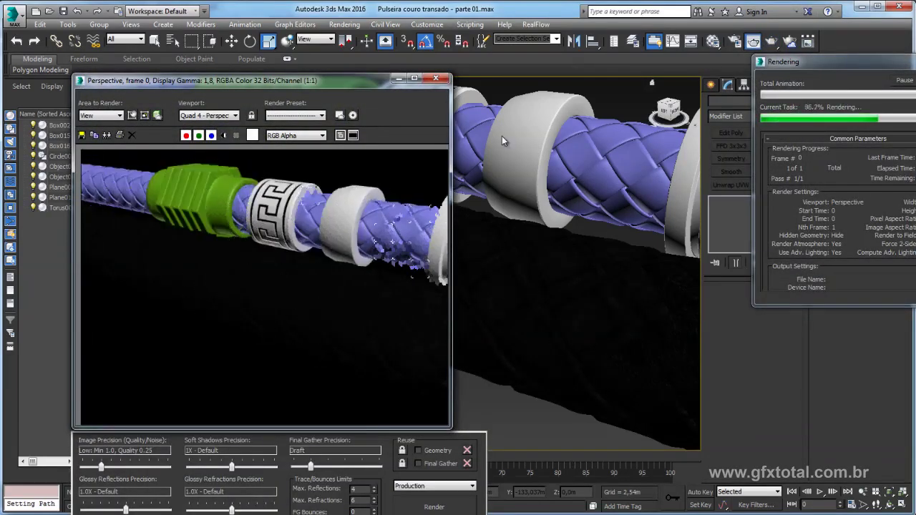
{"action": "left_click", "coordinate": [437, 78]}
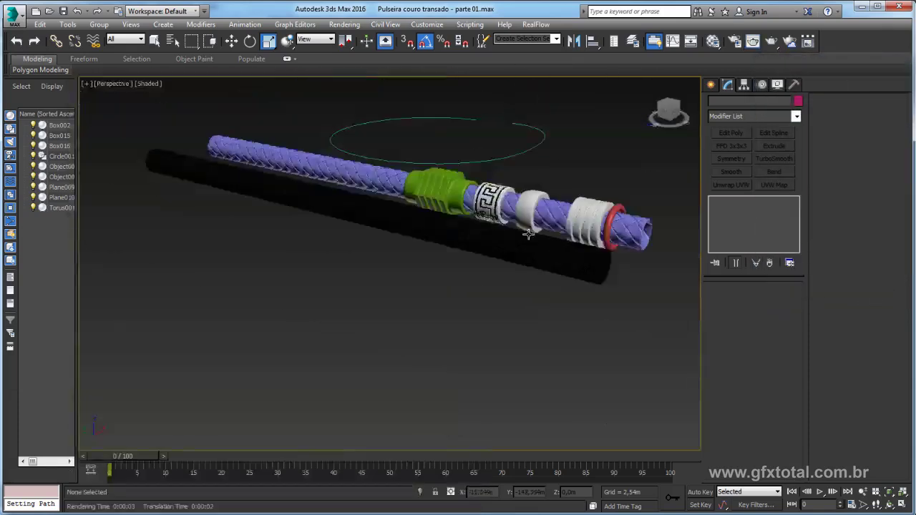
{"action": "scroll", "coordinate": [494, 236], "scroll_direction": "down", "scroll_amount": 4}
Select the black braid strip Box016 and add a PathDeform modifier
{"action": "left_click", "coordinate": [457, 250]}
{"action": "middle_click_drag", "start_coordinate": [457, 250], "coordinate": [488, 272], "text": "alt"}
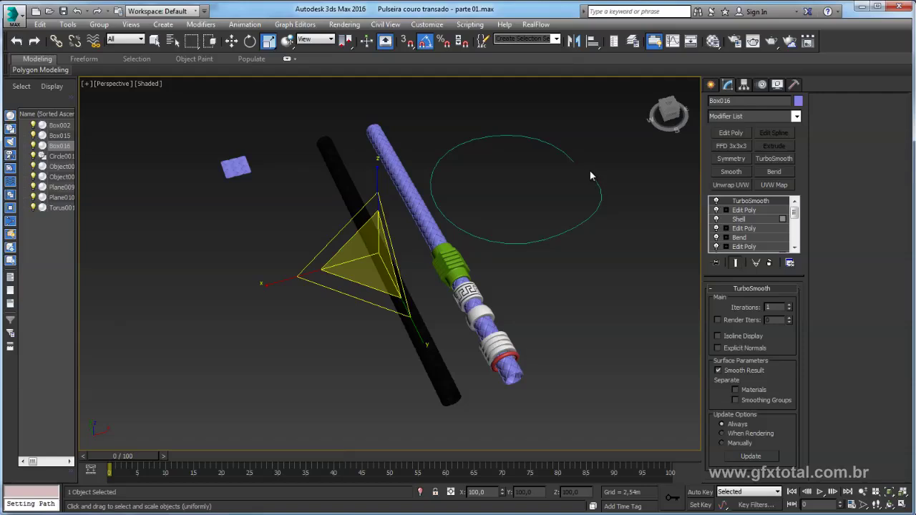
{"action": "middle_click_drag", "start_coordinate": [590, 175], "coordinate": [703, 156], "text": "alt"}
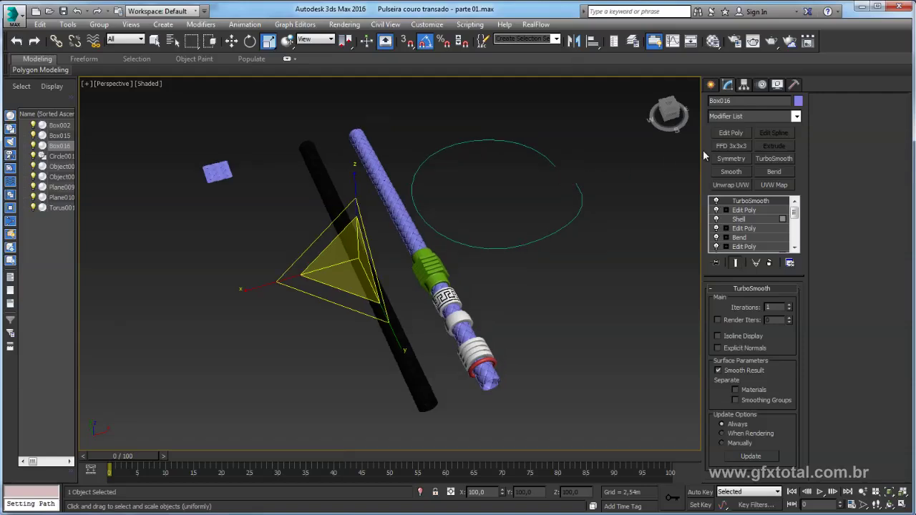
{"action": "left_click", "coordinate": [796, 118]}
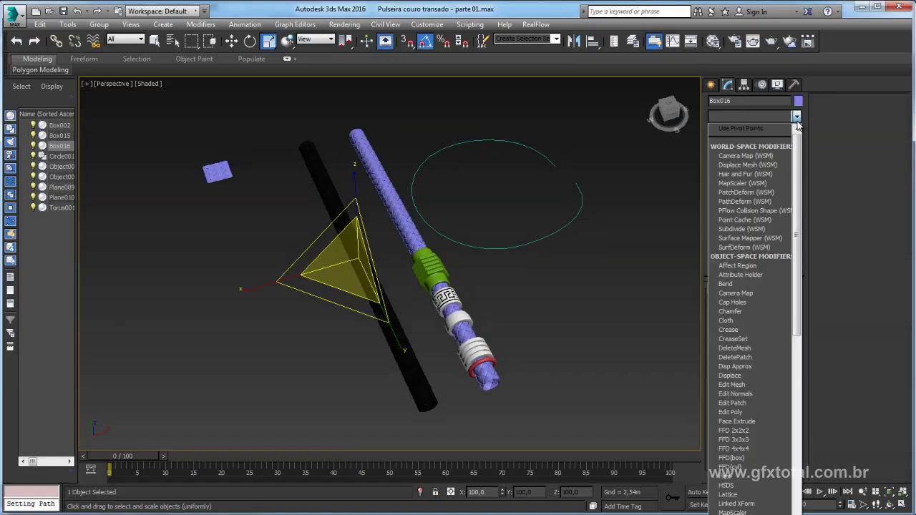
{"action": "left_click", "coordinate": [746, 203]}
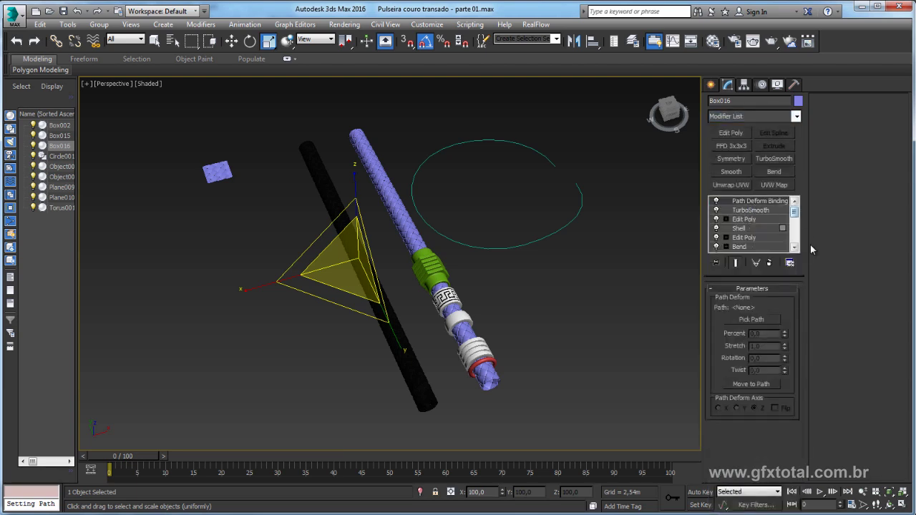
Pick Circle001 as the path, move the strip onto it, and use the Y axis
{"action": "left_click", "coordinate": [751, 319]}
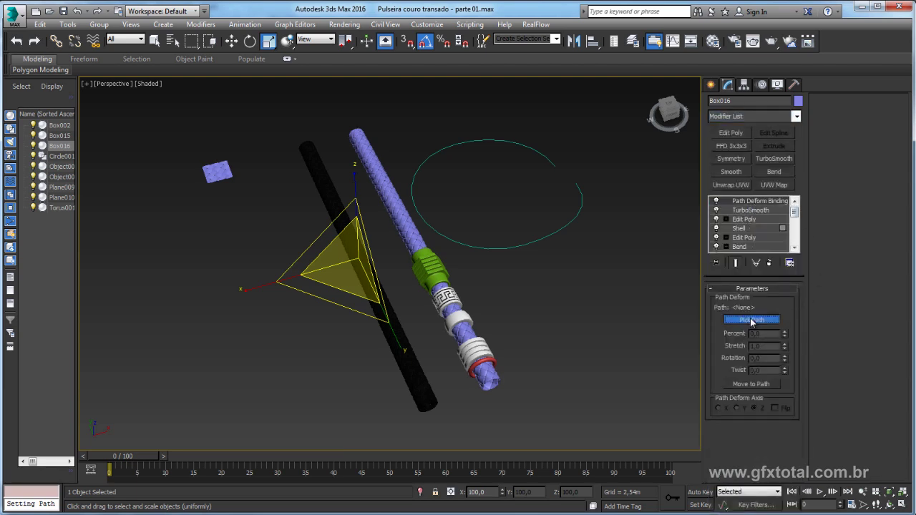
{"action": "left_click", "coordinate": [535, 241]}
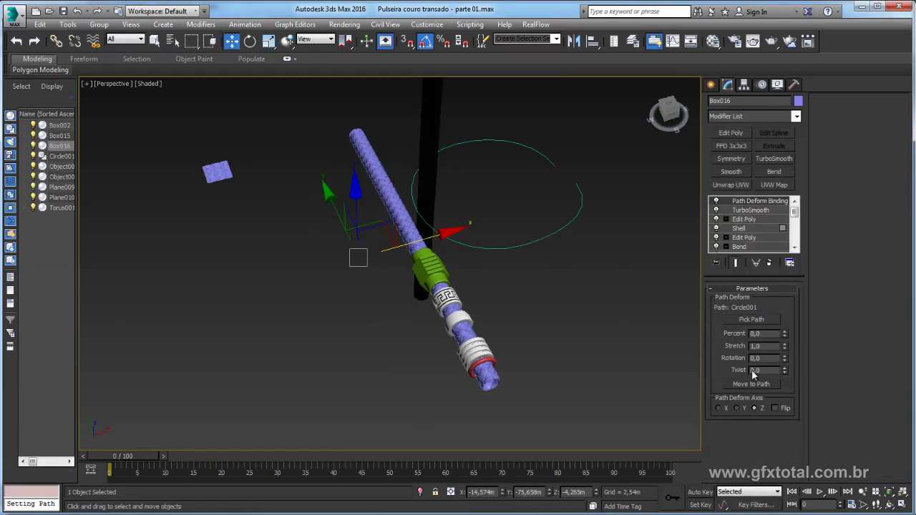
{"action": "left_click", "coordinate": [736, 408]}
{"action": "left_click", "coordinate": [719, 408]}
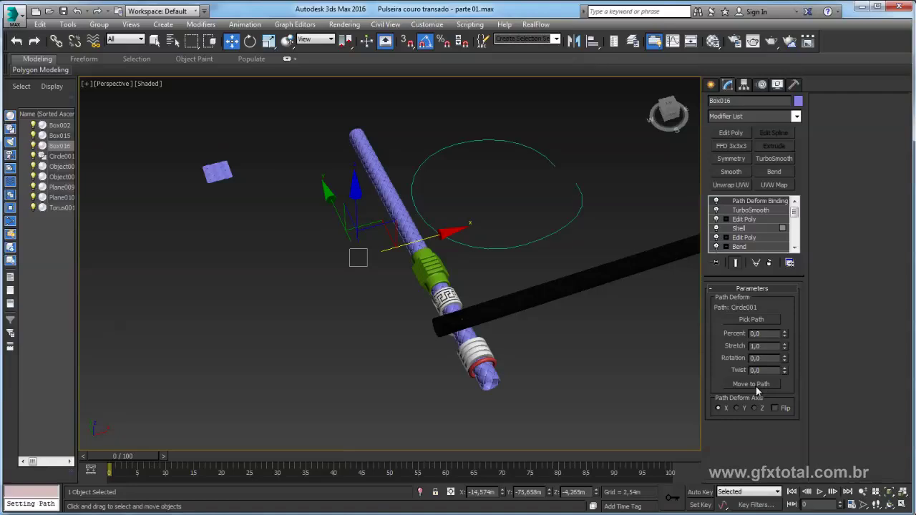
{"action": "left_click", "coordinate": [751, 384]}
{"action": "middle_click_drag", "start_coordinate": [589, 286], "coordinate": [293, 222], "text": "alt"}
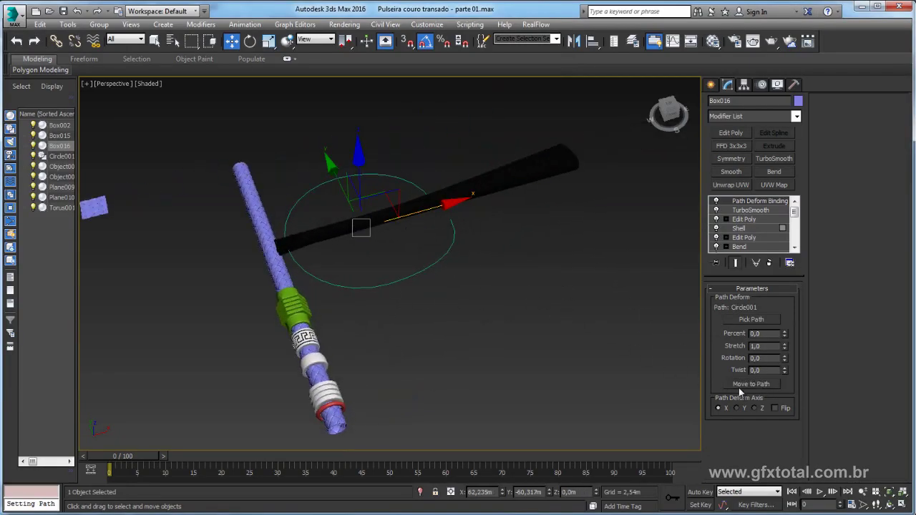
{"action": "left_click", "coordinate": [737, 409]}
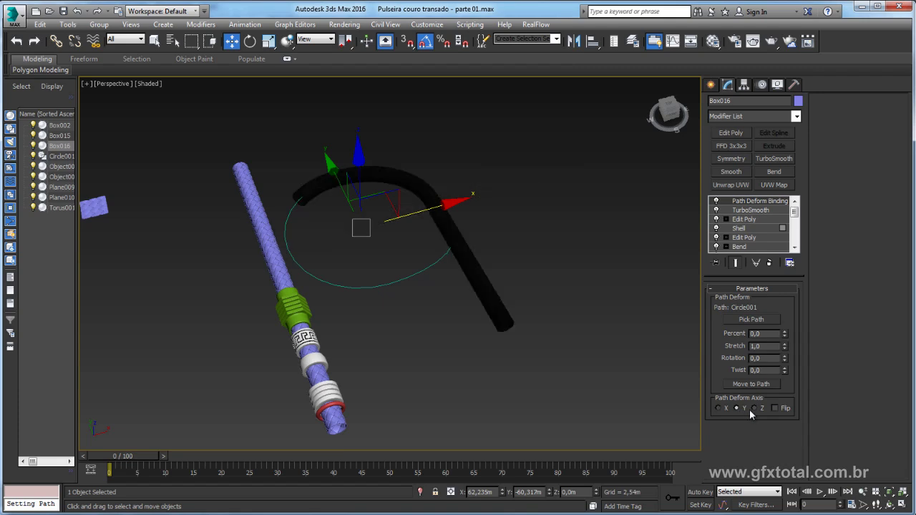
Set Percent 49.5 and Stretch 1.396 so the strip nearly closes the ring
{"action": "middle_click_drag", "start_coordinate": [509, 298], "coordinate": [530, 302]}
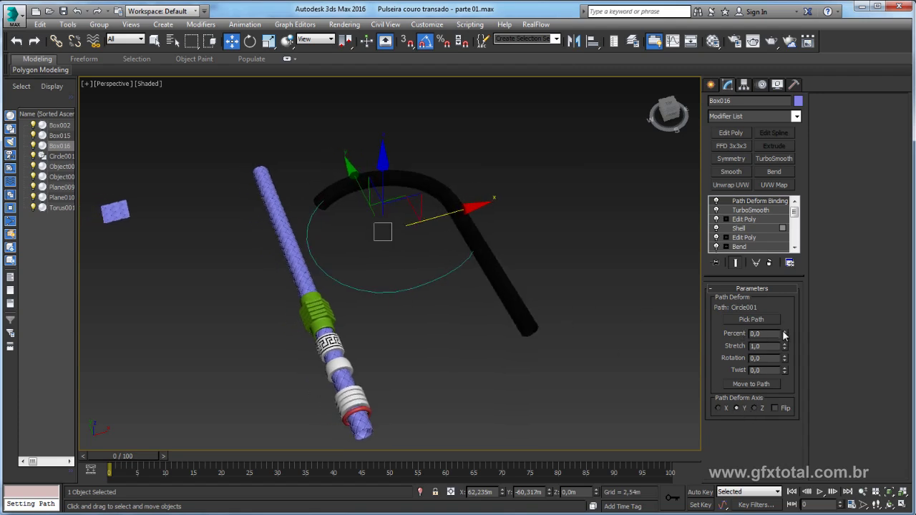
{"action": "left_click_drag", "start_coordinate": [784, 335], "coordinate": [778, 280]}
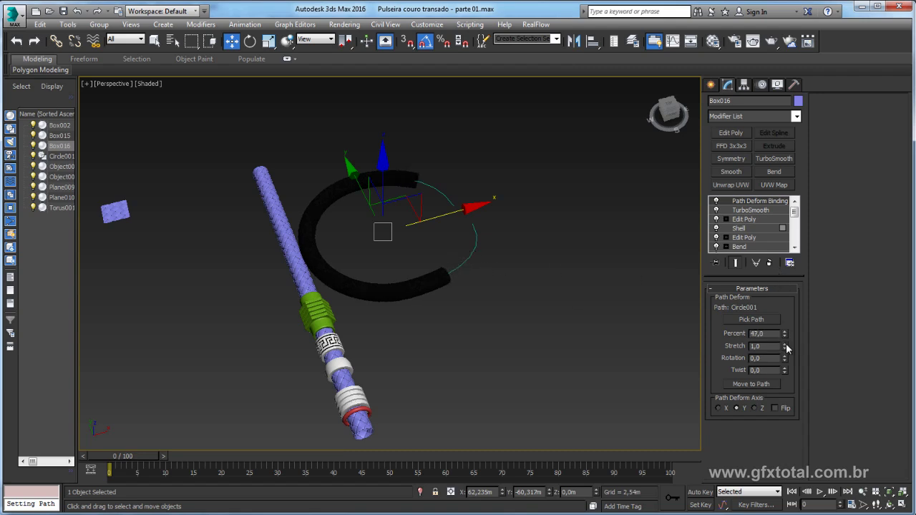
{"action": "mouse_move", "coordinate": [787, 350]}
{"action": "left_mouse_down"}
{"action": "mouse_move", "coordinate": [786, 324]}
{"action": "mouse_move", "coordinate": [780, 349]}
{"action": "left_mouse_up"}
Inspect the ring with edged faces and wireframe toggles, then select the green bead
{"action": "key", "text": "F4"}
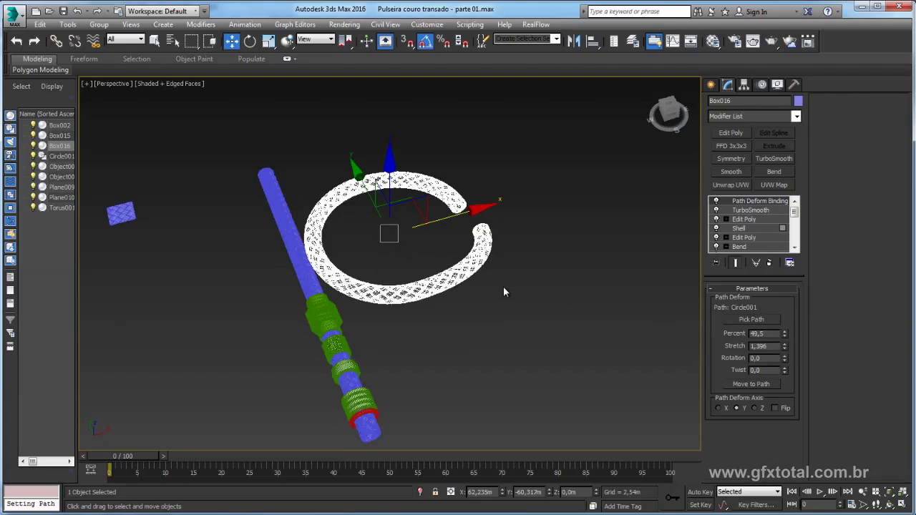
{"action": "mouse_move", "coordinate": [505, 286]}
{"action": "middle_mouse_down", "text": "alt"}
{"action": "mouse_move", "coordinate": [541, 289]}
{"action": "mouse_move", "coordinate": [501, 272]}
{"action": "middle_mouse_up", "text": "alt"}
{"action": "scroll", "coordinate": [463, 241], "scroll_direction": "up", "scroll_amount": 3}
{"action": "key", "text": "F3"}
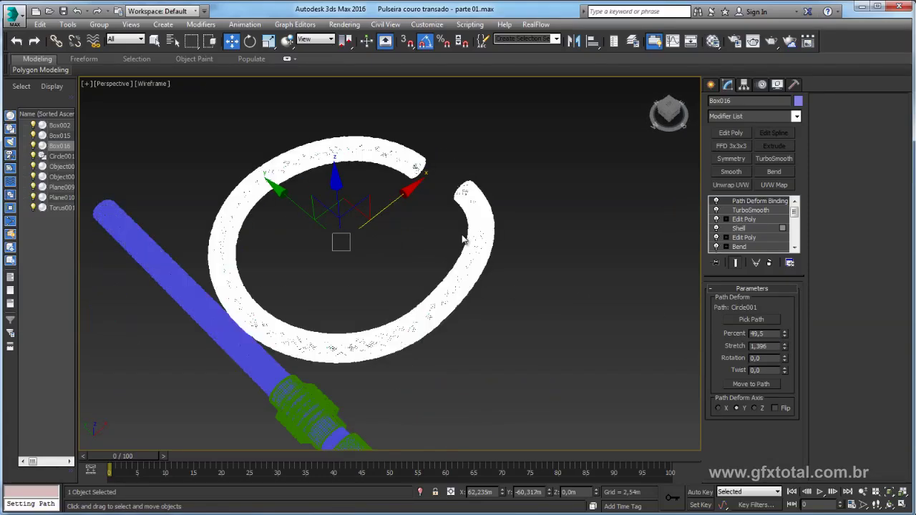
{"action": "key", "text": "F3"}
{"action": "middle_click_drag", "start_coordinate": [547, 258], "coordinate": [631, 274], "text": "alt"}
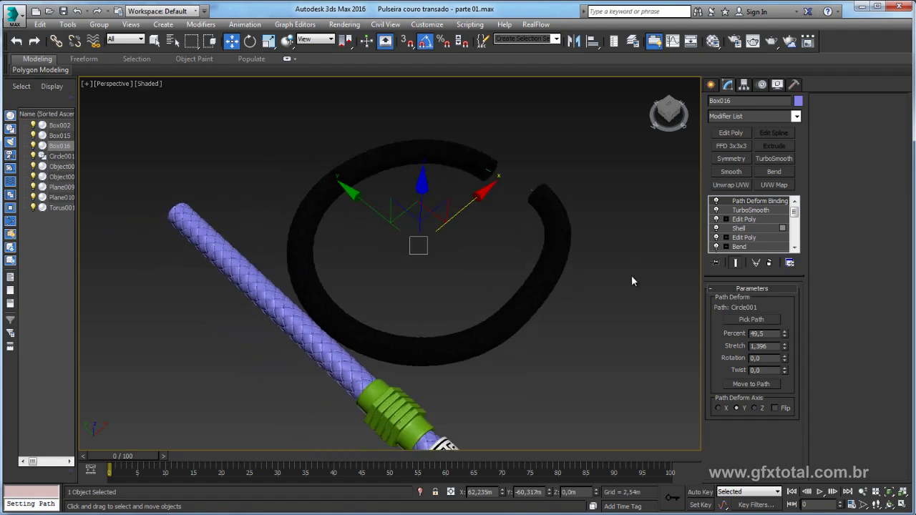
{"action": "scroll", "coordinate": [568, 316], "scroll_direction": "down", "scroll_amount": 3}
{"action": "left_click", "coordinate": [544, 331]}
Bring the green bead into view and open the Animation menu's constraints
{"action": "scroll", "coordinate": [542, 329], "scroll_direction": "up", "scroll_amount": 3}
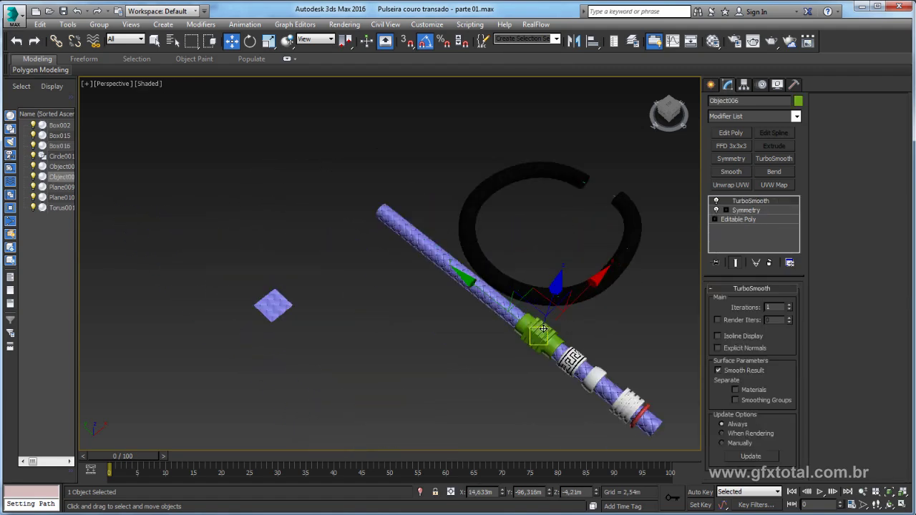
{"action": "scroll", "coordinate": [542, 329], "scroll_direction": "up", "scroll_amount": 3}
{"action": "mouse_move", "coordinate": [544, 331]}
{"action": "middle_mouse_down"}
{"action": "mouse_move", "coordinate": [439, 323]}
{"action": "mouse_move", "coordinate": [417, 312]}
{"action": "middle_mouse_up"}
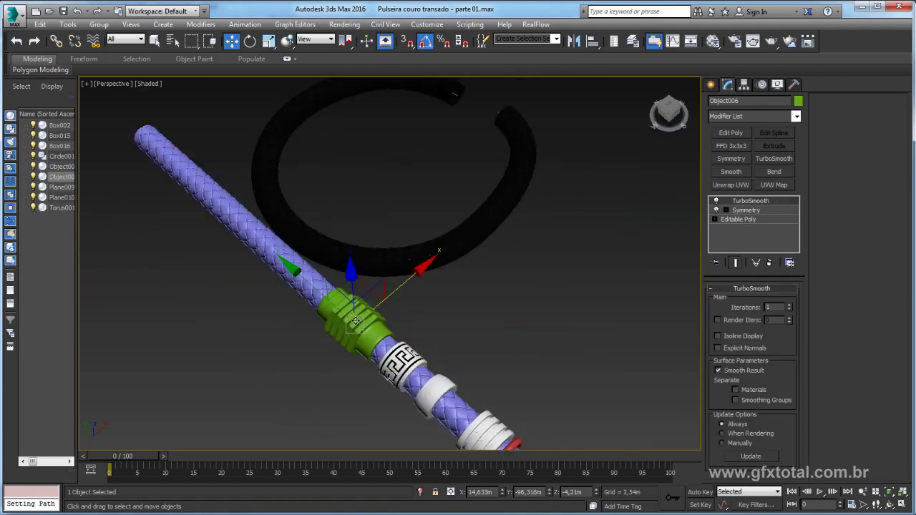
{"action": "middle_click_drag", "start_coordinate": [499, 189], "coordinate": [502, 156], "text": "alt"}
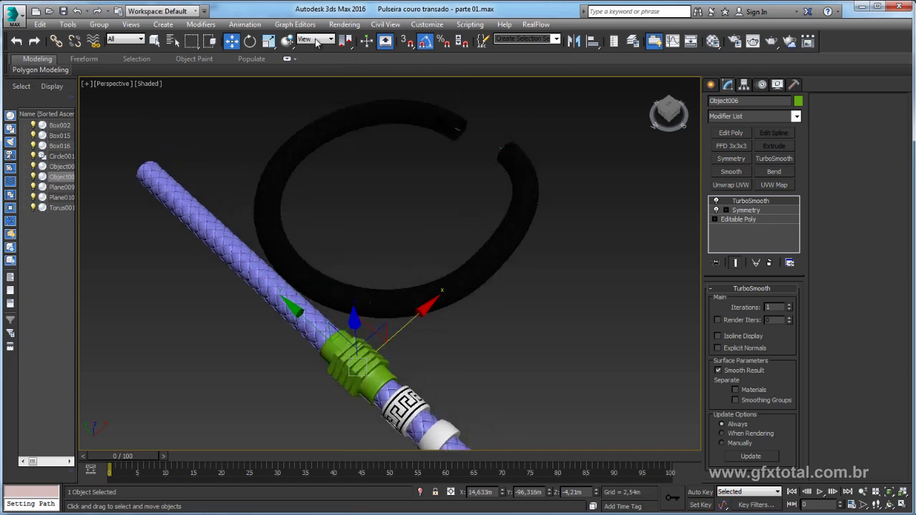
{"action": "left_click", "coordinate": [250, 25]}
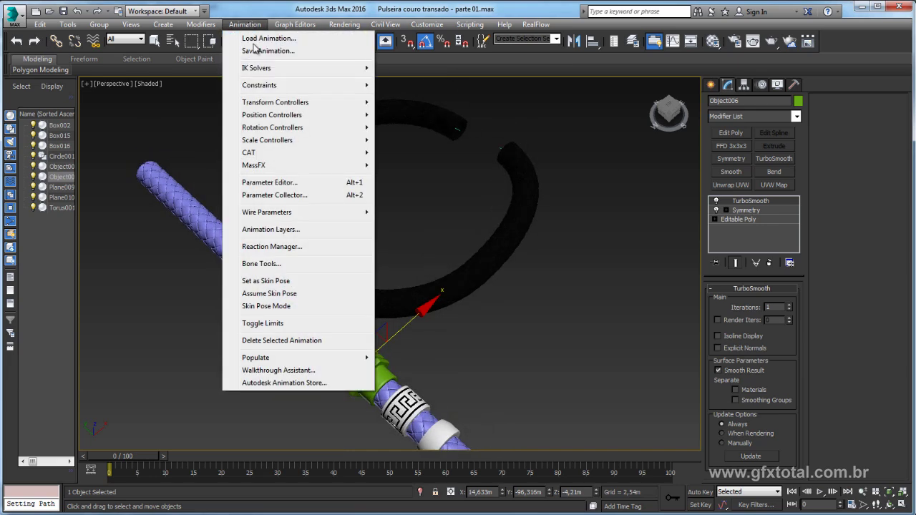
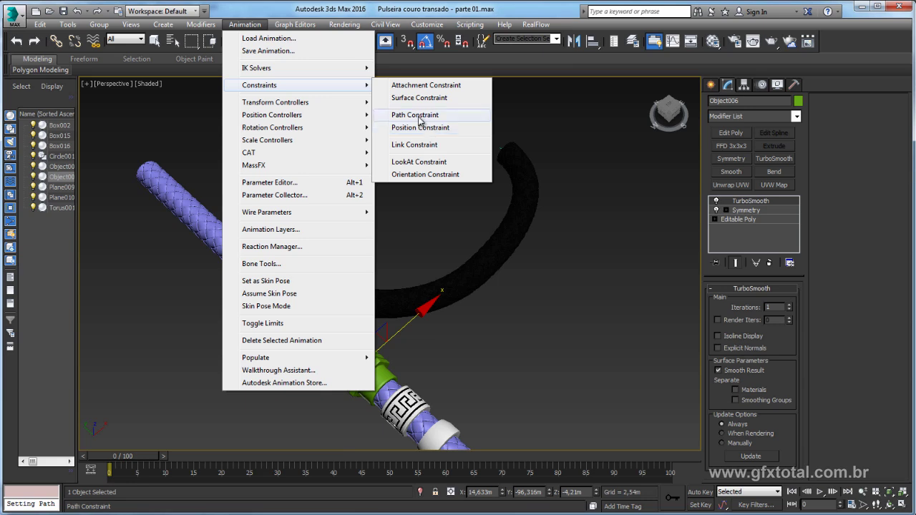
Path-constrain the green clasp to the ring's circle Circle001
{"action": "left_click", "coordinate": [414, 115]}
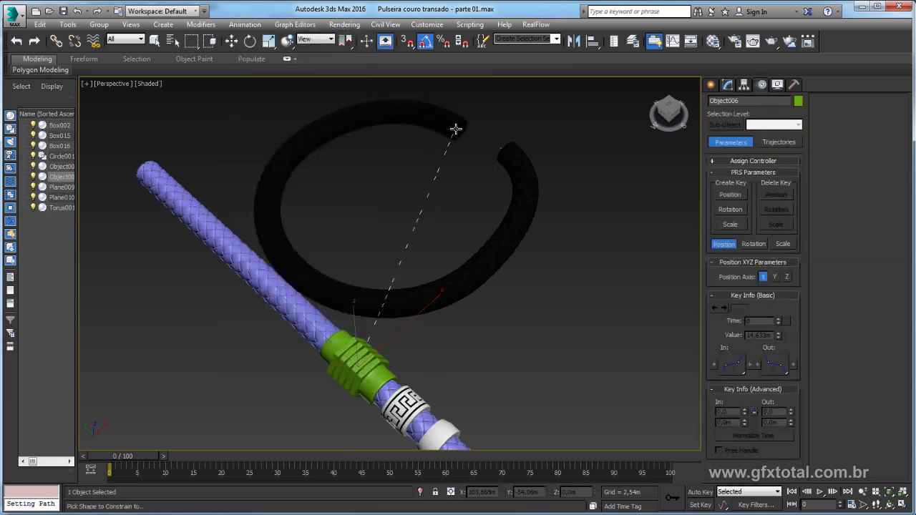
{"action": "left_click", "coordinate": [454, 128]}
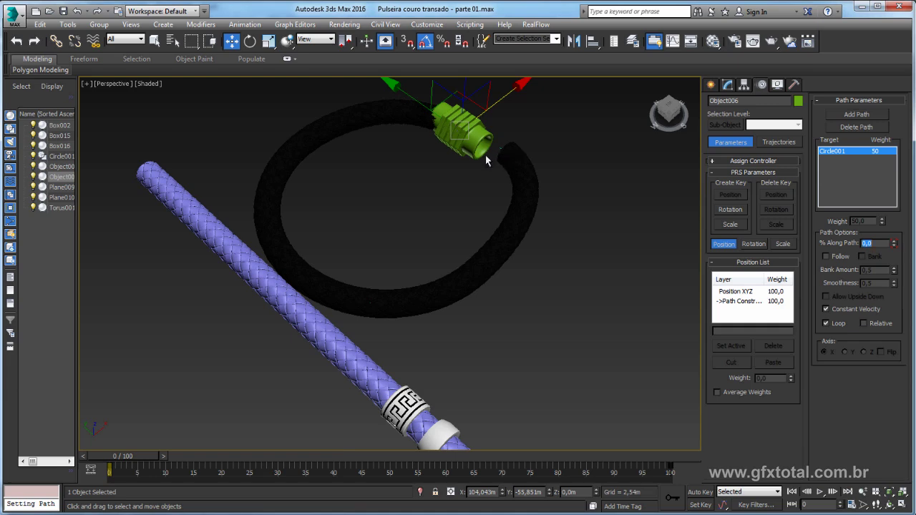
{"action": "mouse_move", "coordinate": [485, 161]}
{"action": "middle_mouse_down", "text": "alt"}
{"action": "mouse_move", "coordinate": [533, 167]}
{"action": "mouse_move", "coordinate": [509, 202]}
{"action": "mouse_move", "coordinate": [497, 149]}
{"action": "mouse_move", "coordinate": [543, 186]}
{"action": "mouse_move", "coordinate": [481, 164]}
{"action": "middle_mouse_up", "text": "alt"}
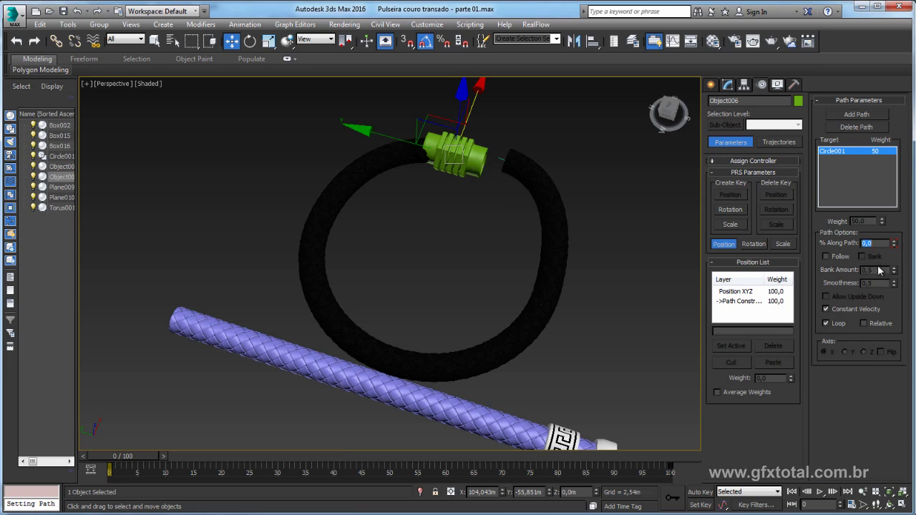
Turn on Follow for the clasp, settle on the Y axis, then select Circle001
{"action": "left_click", "coordinate": [831, 255]}
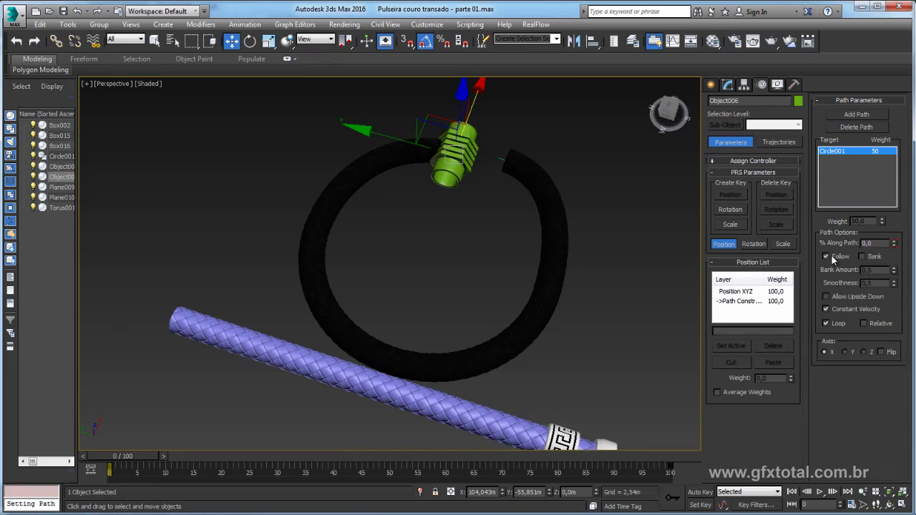
{"action": "left_click", "coordinate": [844, 351]}
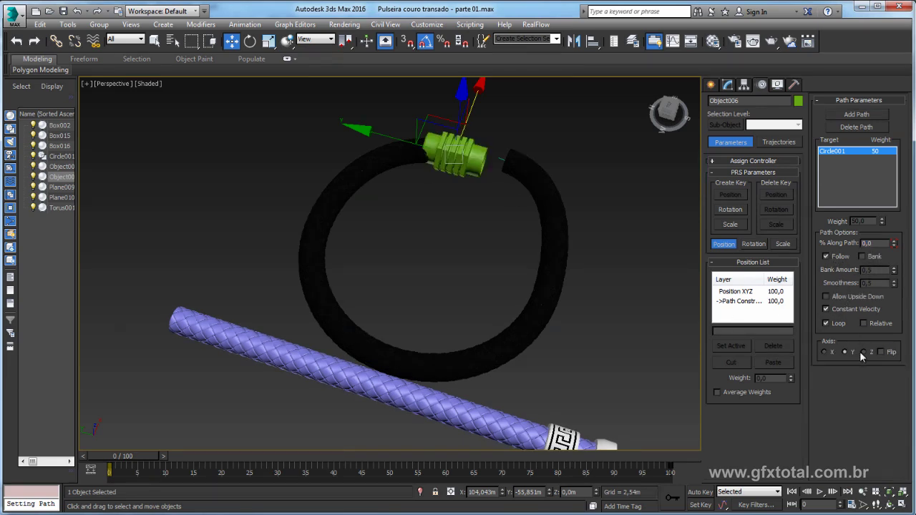
{"action": "left_click", "coordinate": [862, 351]}
{"action": "left_click", "coordinate": [824, 351]}
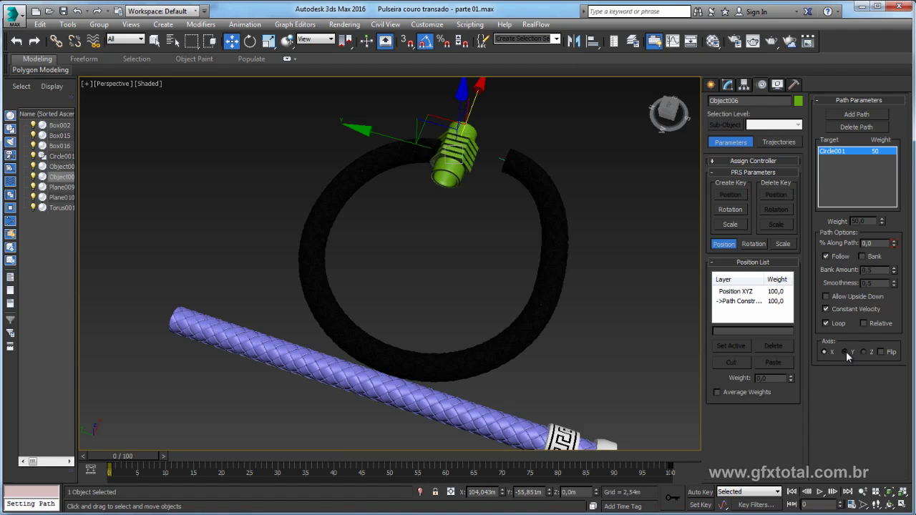
{"action": "left_click", "coordinate": [846, 352]}
{"action": "scroll", "coordinate": [501, 162], "scroll_direction": "up", "scroll_amount": 2}
{"action": "scroll", "coordinate": [495, 161], "scroll_direction": "up", "scroll_amount": 2}
{"action": "scroll", "coordinate": [495, 160], "scroll_direction": "down", "scroll_amount": 2}
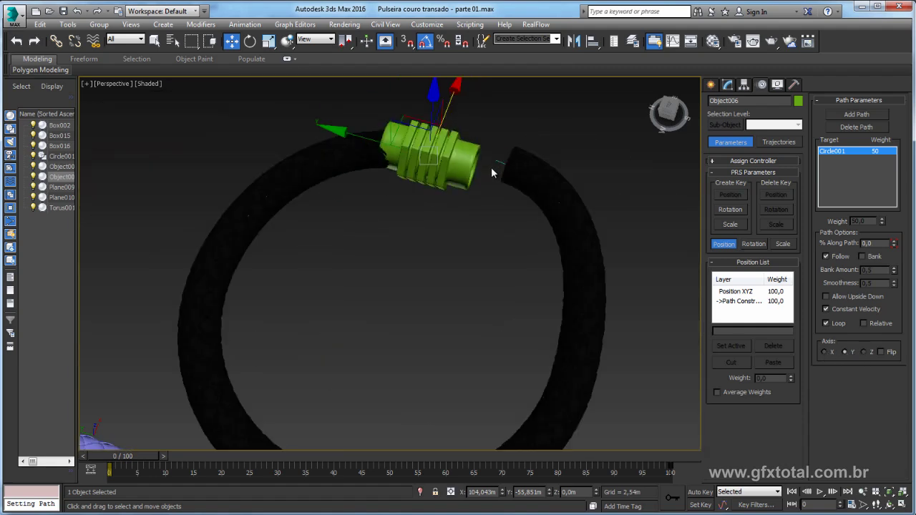
{"action": "left_click", "coordinate": [501, 167]}
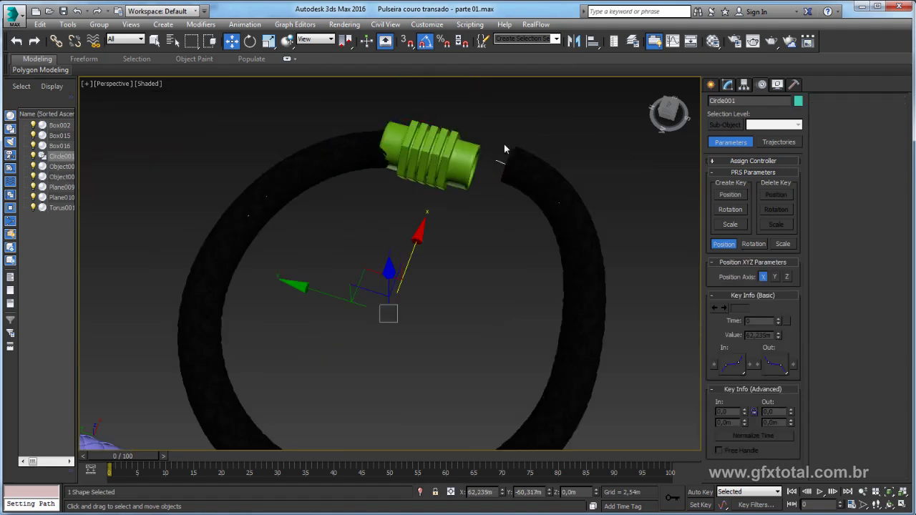
In Circle001's vertex mode, rotate the clasp vertex by 20 degrees
{"action": "left_click", "coordinate": [727, 84]}
{"action": "left_click", "coordinate": [738, 327]}
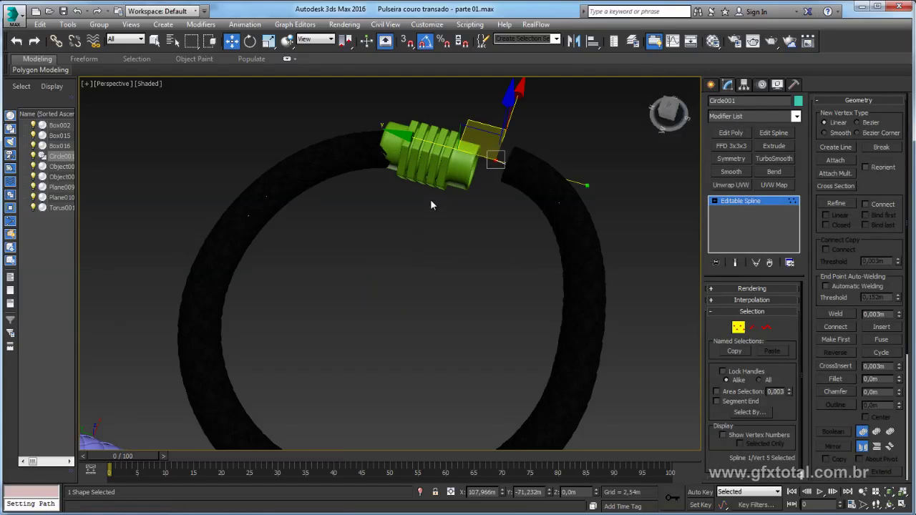
{"action": "left_click", "coordinate": [362, 113]}
{"action": "left_click_drag", "start_coordinate": [443, 197], "coordinate": [369, 92]}
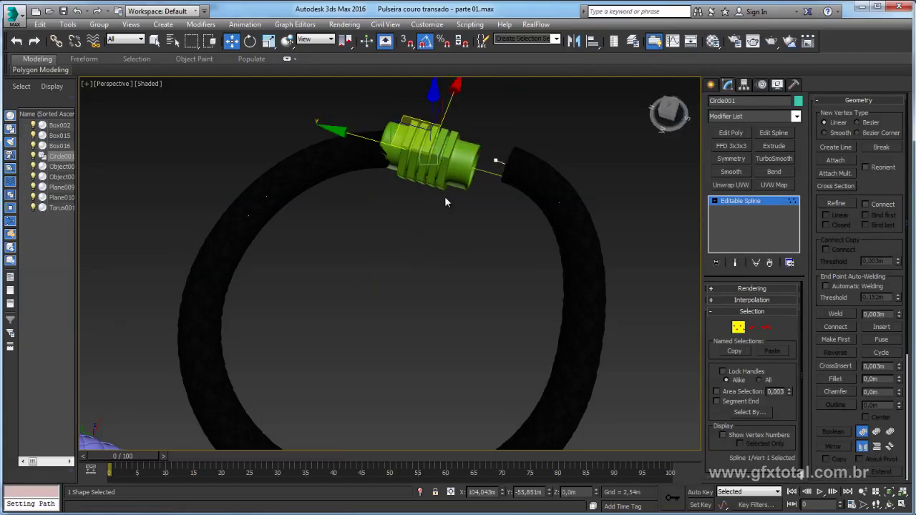
{"action": "key", "text": "e"}
{"action": "mouse_move", "coordinate": [458, 231]}
{"action": "left_mouse_down"}
{"action": "mouse_move", "coordinate": [466, 228]}
{"action": "mouse_move", "coordinate": [457, 231]}
{"action": "left_mouse_up"}
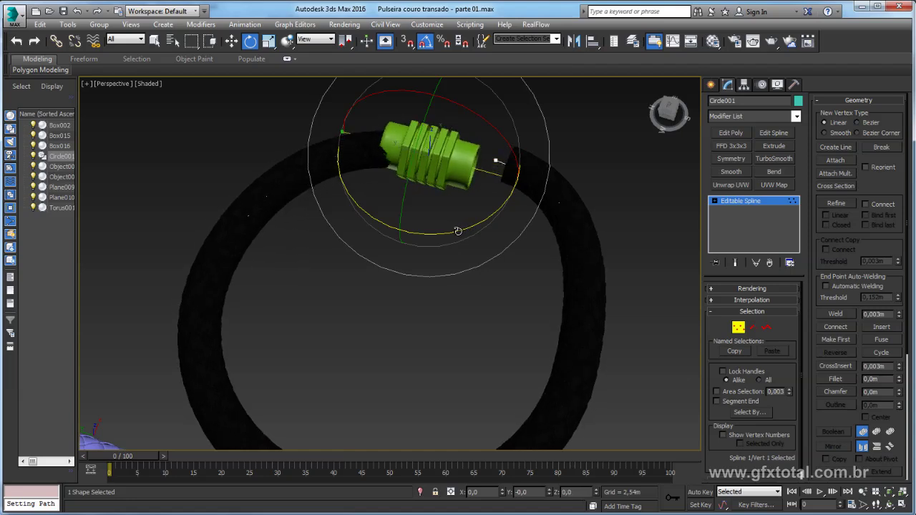
In wireframe view, move the ring's left vertex along X to reshape it
{"action": "left_click_drag", "start_coordinate": [281, 258], "coordinate": [184, 184]}
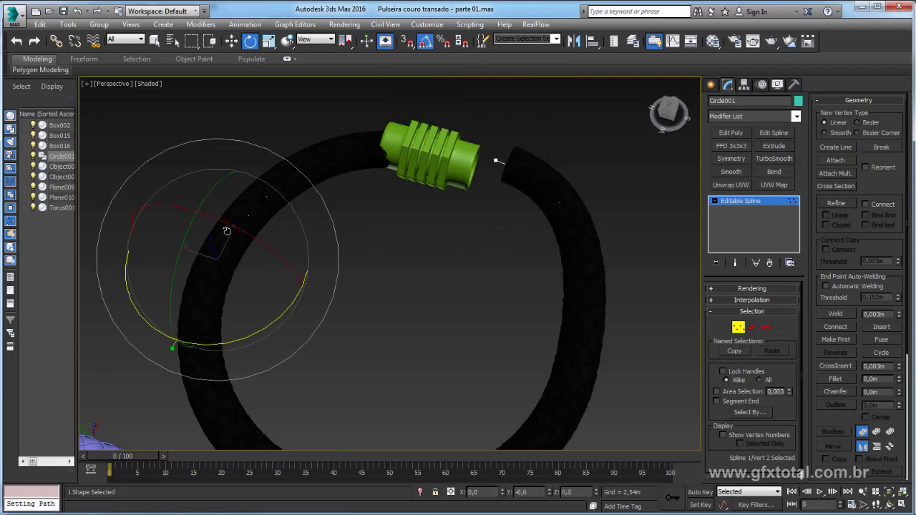
{"action": "key", "text": "F3"}
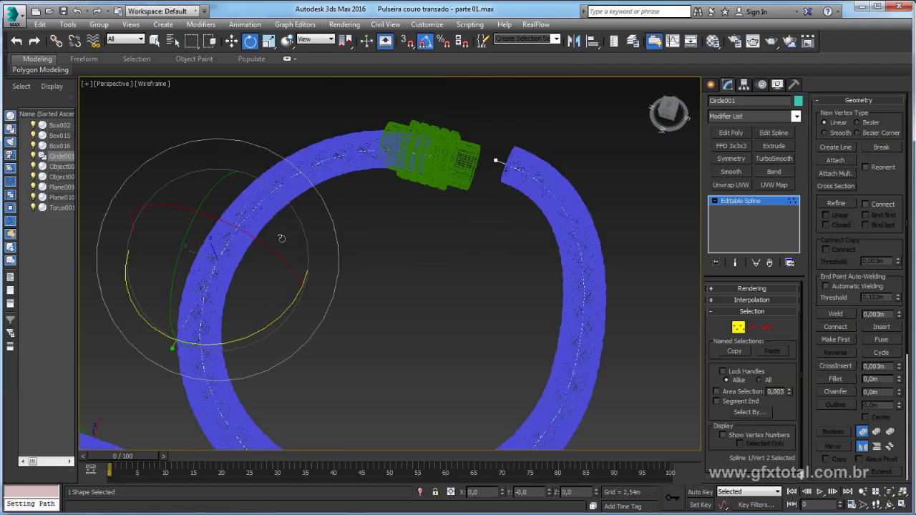
{"action": "key", "text": "w"}
{"action": "left_click_drag", "start_coordinate": [239, 206], "coordinate": [269, 171]}
Divide the ring's upper segment and raise the new vertex to reshape the top arc
{"action": "left_click", "coordinate": [752, 327]}
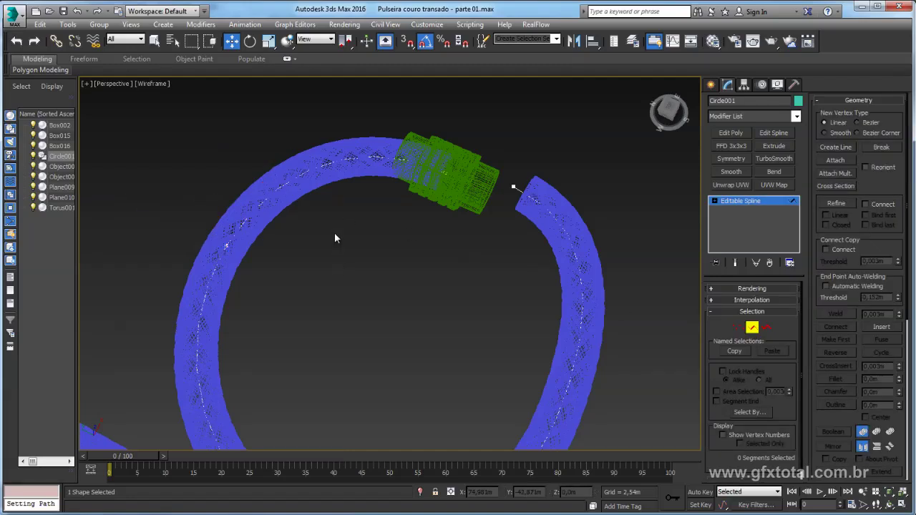
{"action": "left_click", "coordinate": [317, 138]}
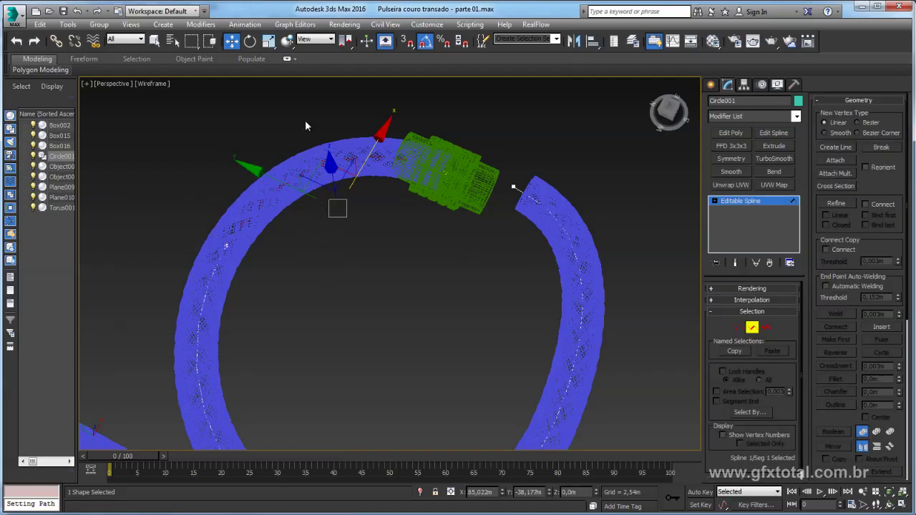
{"action": "scroll", "coordinate": [840, 386], "scroll_direction": "down", "scroll_amount": 5}
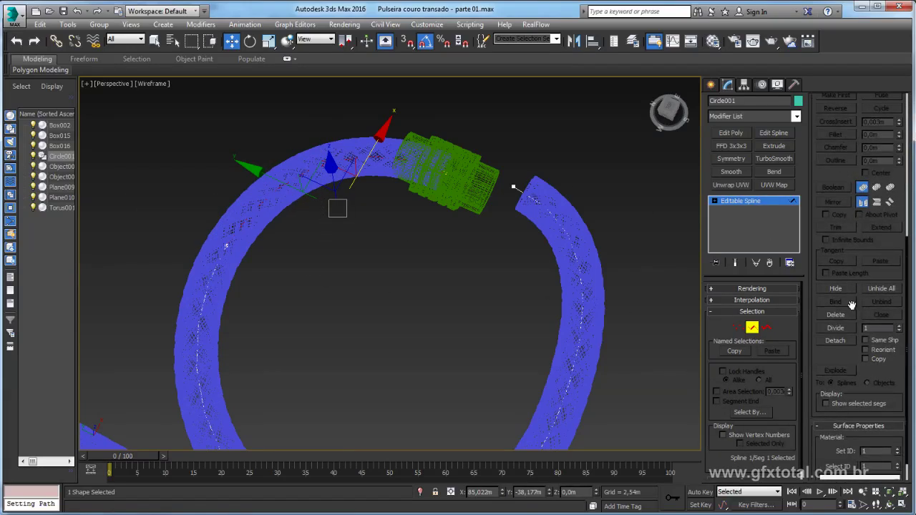
{"action": "left_click", "coordinate": [835, 328]}
{"action": "left_click", "coordinate": [738, 327]}
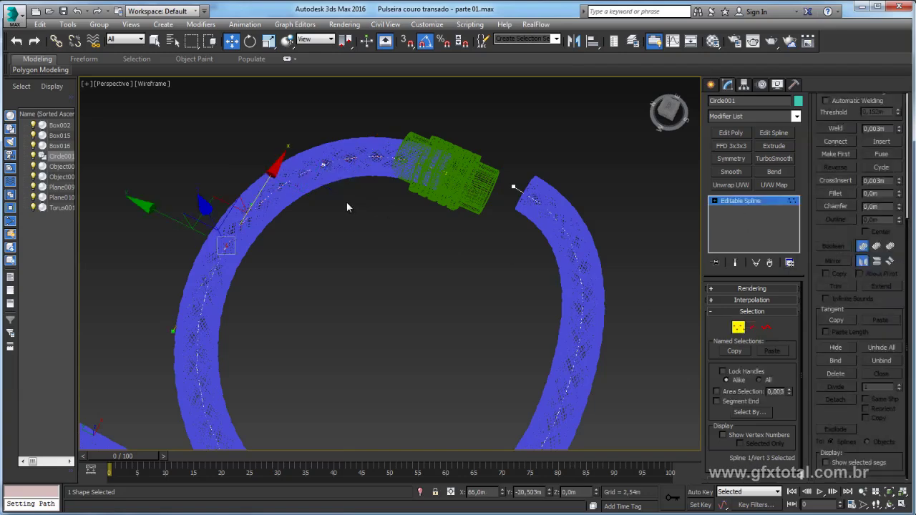
{"action": "left_click", "coordinate": [309, 141]}
{"action": "left_click_drag", "start_coordinate": [326, 134], "coordinate": [341, 95]}
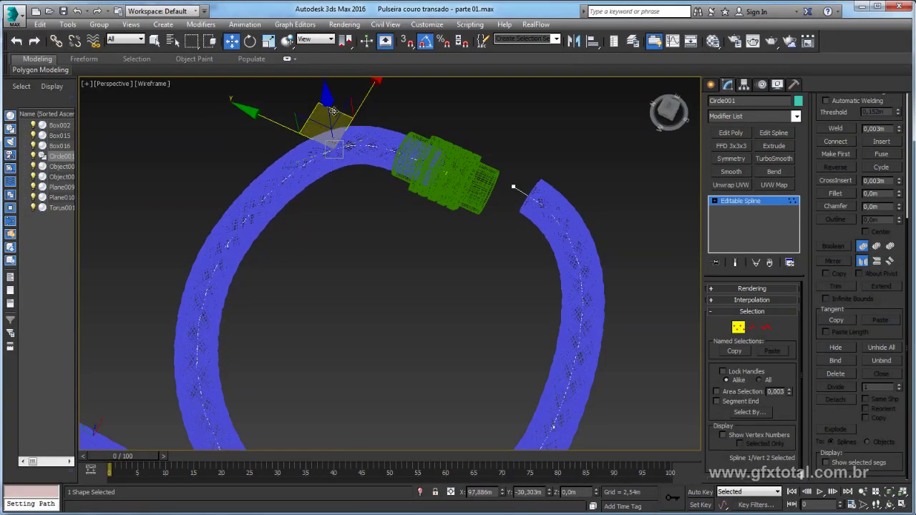
Return to shaded display, exit sub-object editing, and orbit to show the ring and rod
{"action": "key", "text": "F3"}
{"action": "middle_click_drag", "start_coordinate": [461, 171], "coordinate": [506, 129], "text": "alt"}
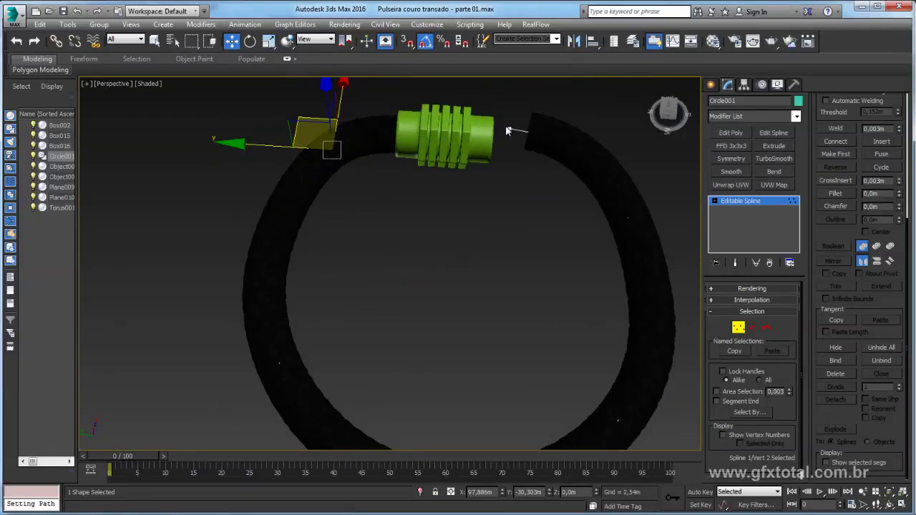
{"action": "left_click", "coordinate": [741, 202]}
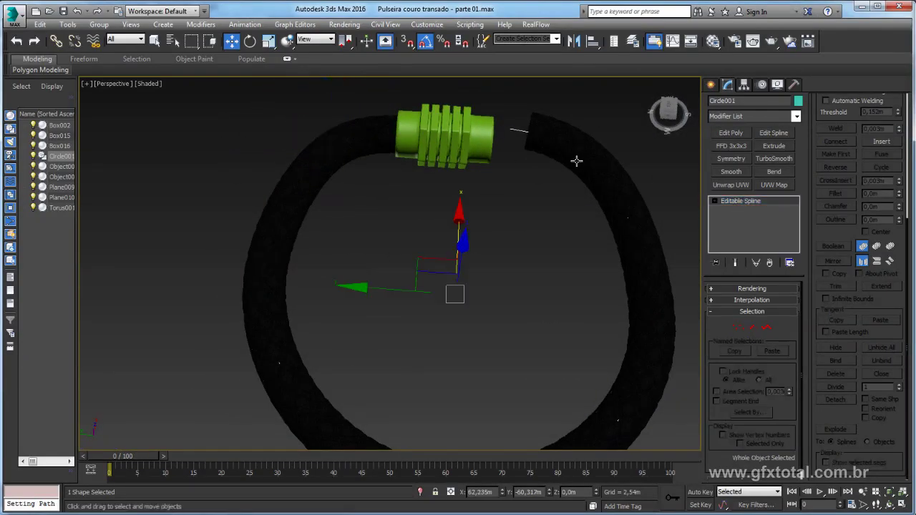
{"action": "scroll", "coordinate": [577, 157], "scroll_direction": "down", "scroll_amount": 5}
{"action": "mouse_move", "coordinate": [546, 181]}
{"action": "middle_mouse_down", "text": "alt"}
{"action": "mouse_move", "coordinate": [542, 251]}
{"action": "mouse_move", "coordinate": [580, 252]}
{"action": "mouse_move", "coordinate": [440, 244]}
{"action": "middle_mouse_up", "text": "alt"}
Move the braided rod away from its caps and orbit so it lies horizontally
{"action": "left_click", "coordinate": [421, 289]}
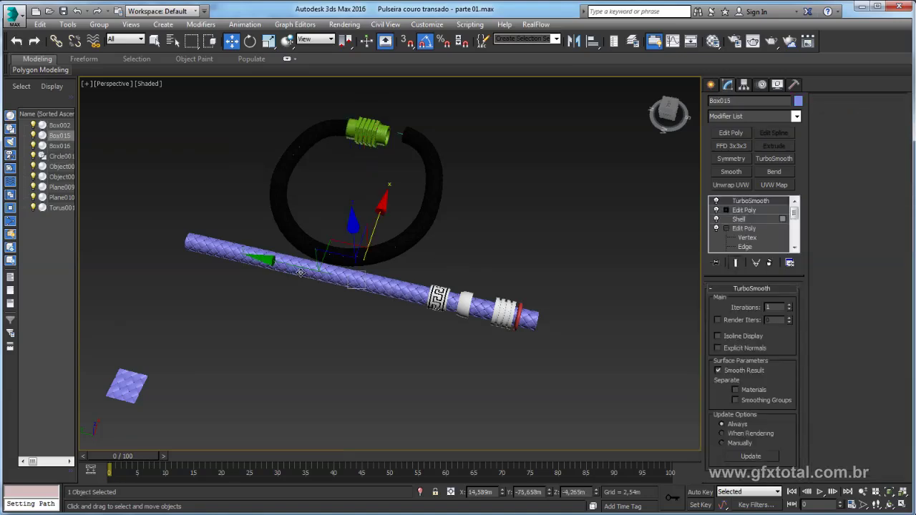
{"action": "left_click_drag", "start_coordinate": [421, 289], "coordinate": [200, 254]}
{"action": "scroll", "coordinate": [422, 296], "scroll_direction": "up", "scroll_amount": 2}
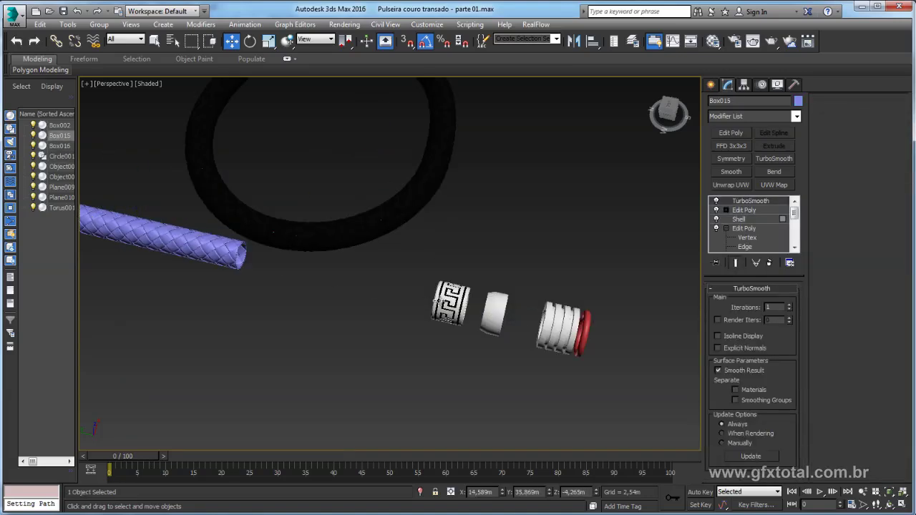
{"action": "mouse_move", "coordinate": [393, 192]}
{"action": "middle_mouse_down", "text": "alt"}
{"action": "mouse_move", "coordinate": [395, 249]}
{"action": "mouse_move", "coordinate": [447, 256]}
{"action": "mouse_move", "coordinate": [400, 219]}
{"action": "mouse_move", "coordinate": [444, 259]}
{"action": "middle_mouse_up", "text": "alt"}
Path-constrain the patterned cap Plane009 to Circle001 and slide it about halfway round
{"action": "left_click", "coordinate": [461, 256]}
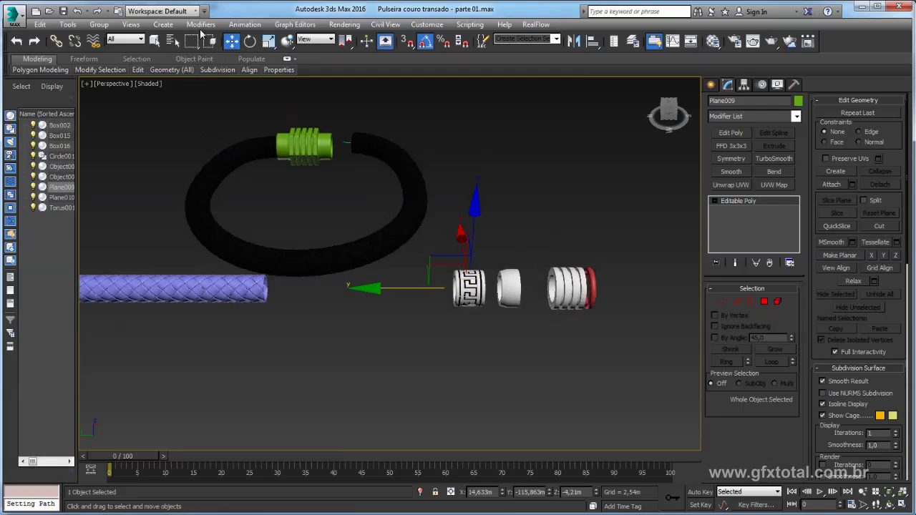
{"action": "left_click", "coordinate": [245, 24]}
{"action": "mouse_move", "coordinate": [259, 86]}
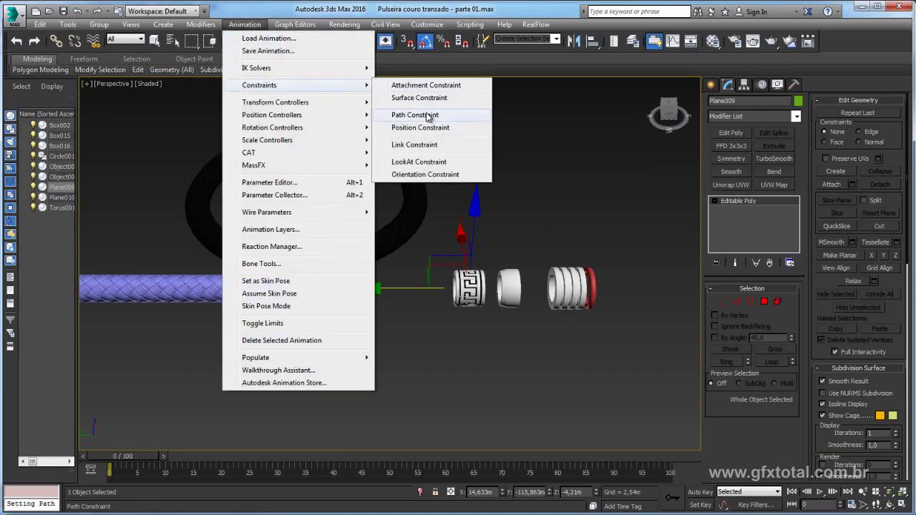
{"action": "left_click", "coordinate": [425, 116]}
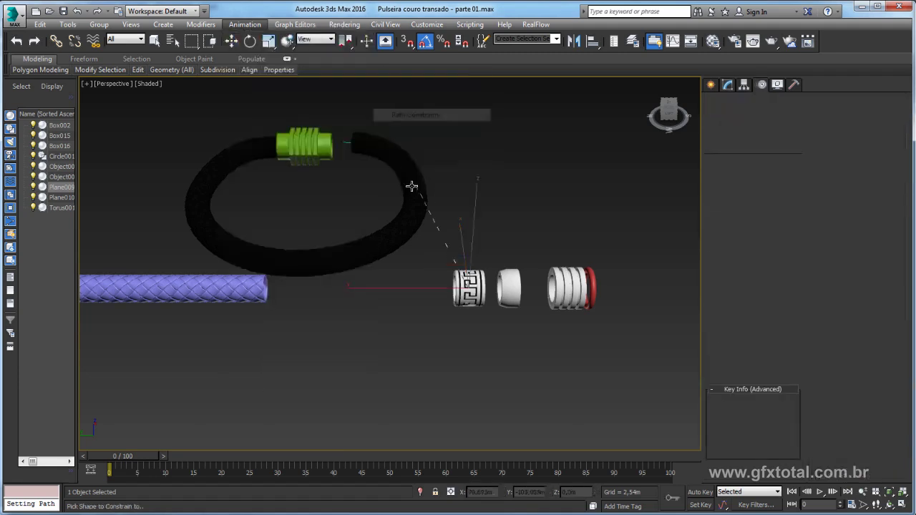
{"action": "left_click", "coordinate": [346, 140]}
{"action": "left_click_drag", "start_coordinate": [238, 147], "coordinate": [139, 208]}
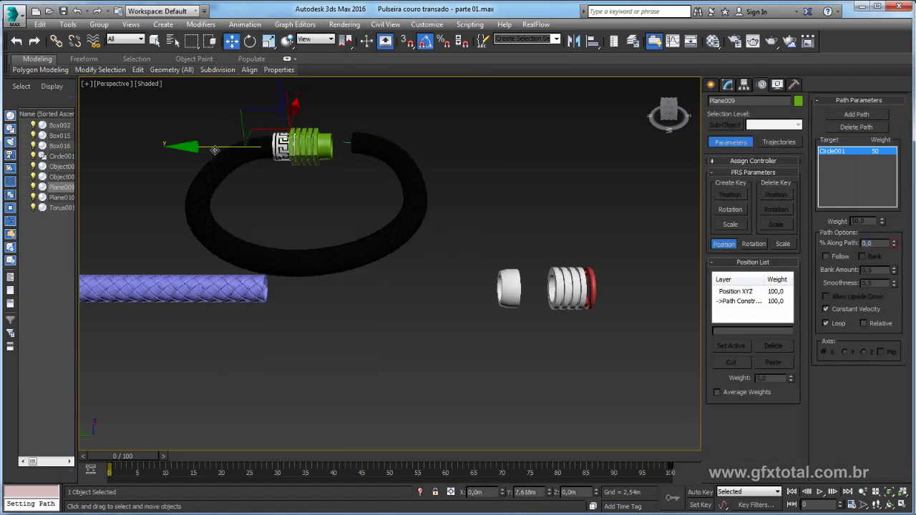
{"action": "left_click_drag", "start_coordinate": [195, 151], "coordinate": [241, 349]}
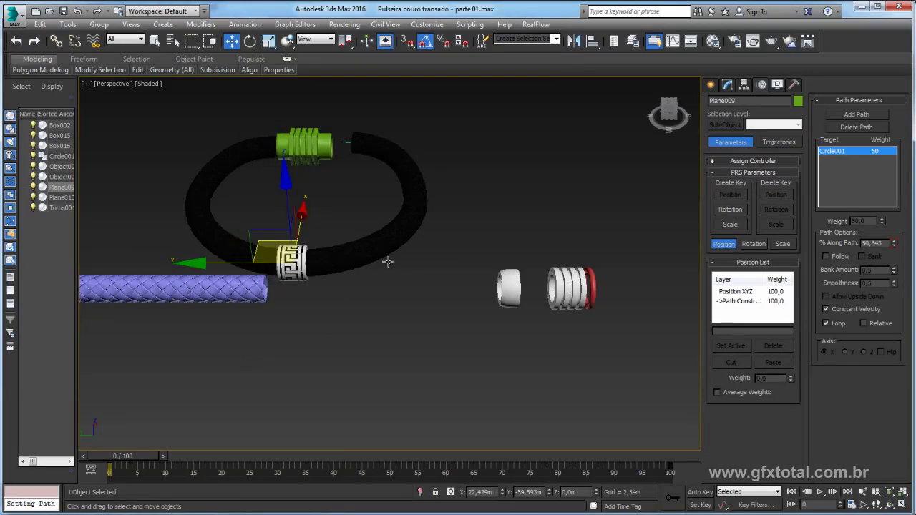
Give Plane009 Follow with Y axis, place it at about 48.56% at the bottom, and select the small white ring
{"action": "left_click", "coordinate": [831, 257]}
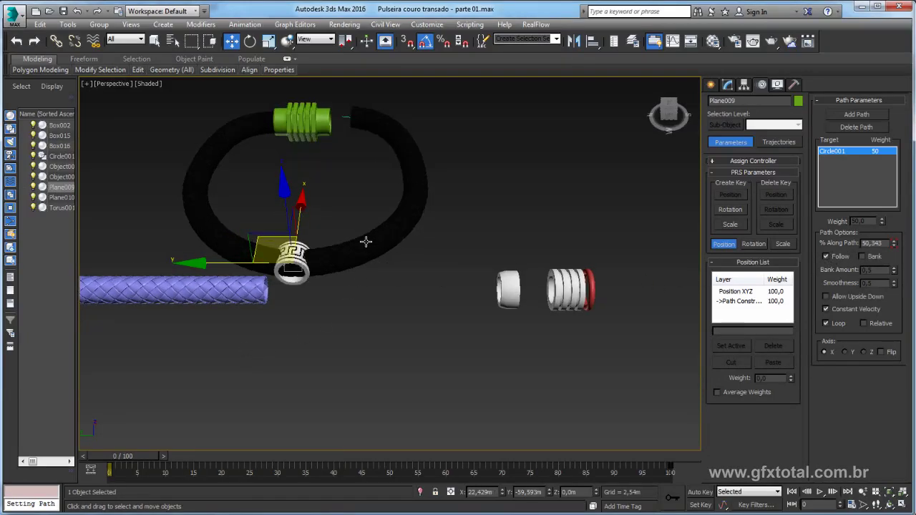
{"action": "middle_click_drag", "start_coordinate": [365, 242], "coordinate": [458, 236]}
{"action": "left_click", "coordinate": [845, 352]}
{"action": "mouse_move", "coordinate": [400, 247]}
{"action": "left_mouse_down"}
{"action": "mouse_move", "coordinate": [516, 224]}
{"action": "mouse_move", "coordinate": [326, 234]}
{"action": "mouse_move", "coordinate": [563, 265]}
{"action": "left_mouse_up"}
{"action": "left_click", "coordinate": [608, 275]}
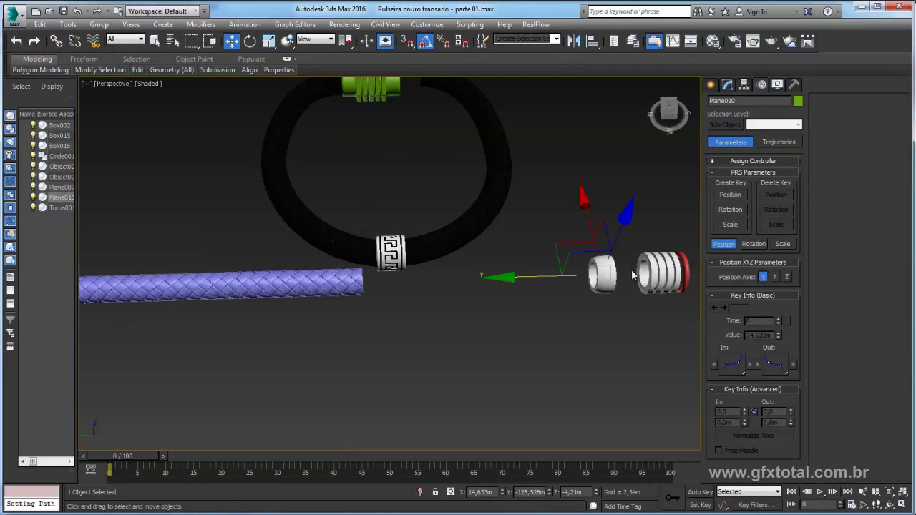
{"action": "middle_click_drag", "start_coordinate": [633, 276], "coordinate": [592, 275]}
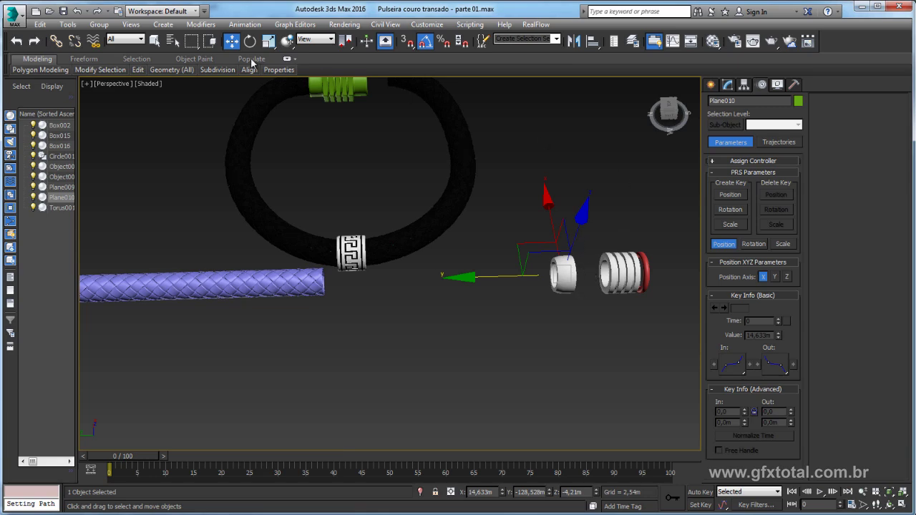
{"action": "left_click", "coordinate": [244, 24]}
{"action": "mouse_move", "coordinate": [259, 85]}
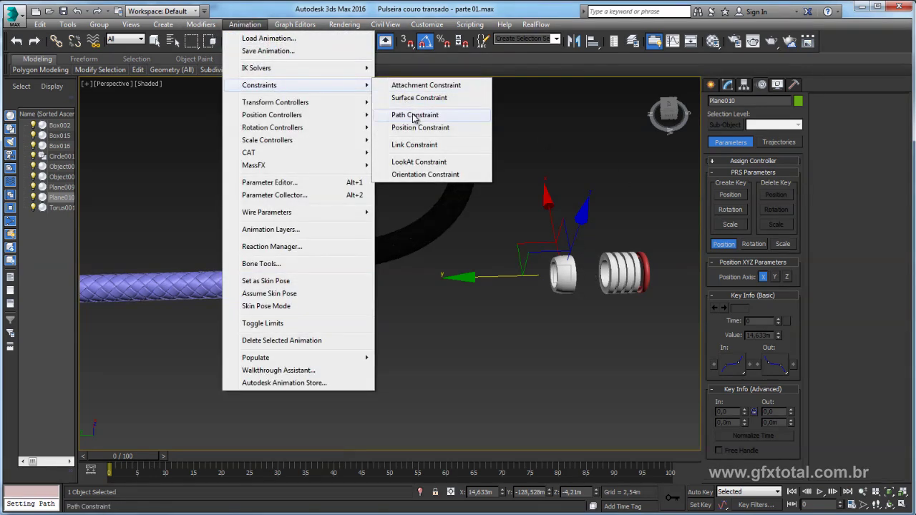
{"action": "left_click", "coordinate": [415, 115]}
{"action": "left_click", "coordinate": [392, 244]}
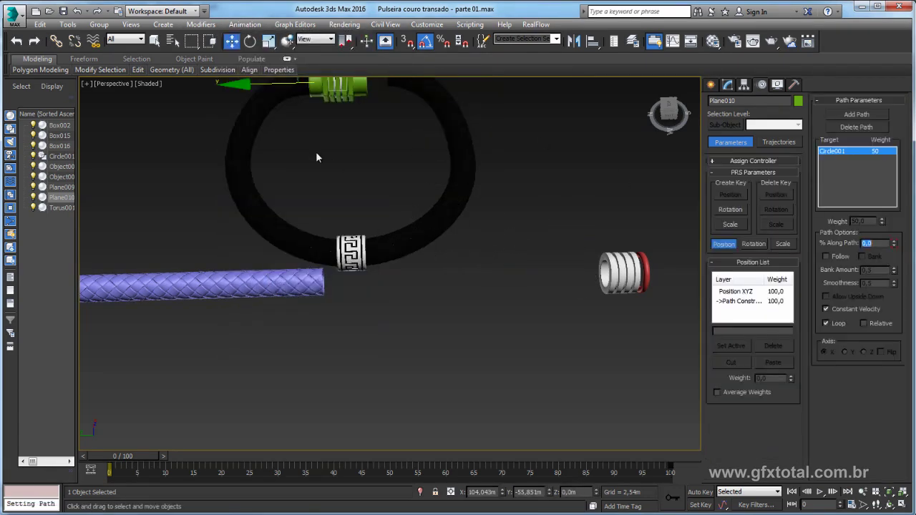
{"action": "middle_click_drag", "start_coordinate": [317, 156], "coordinate": [328, 198], "text": "alt"}
{"action": "left_click", "coordinate": [827, 256]}
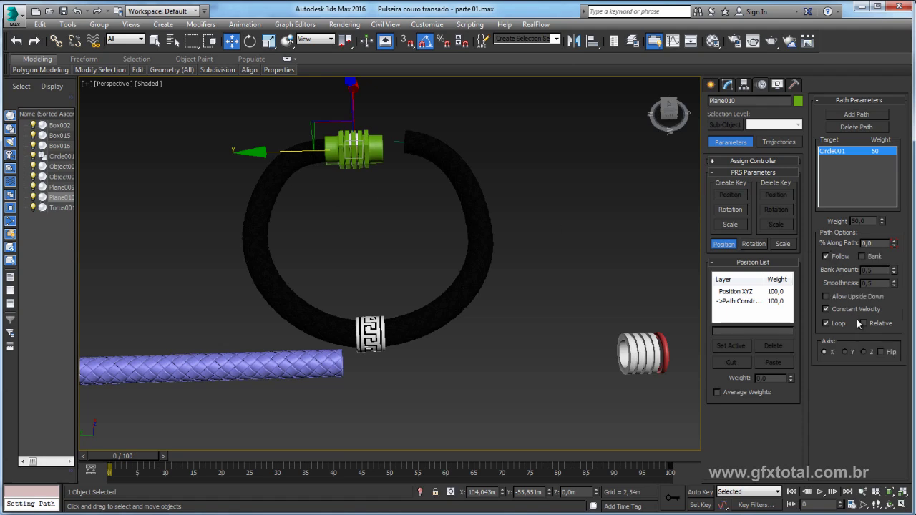
{"action": "mouse_move", "coordinate": [297, 154]}
{"action": "left_mouse_down"}
{"action": "mouse_move", "coordinate": [246, 154]}
{"action": "mouse_move", "coordinate": [235, 336]}
{"action": "mouse_move", "coordinate": [330, 413]}
{"action": "mouse_move", "coordinate": [390, 368]}
{"action": "left_mouse_up"}
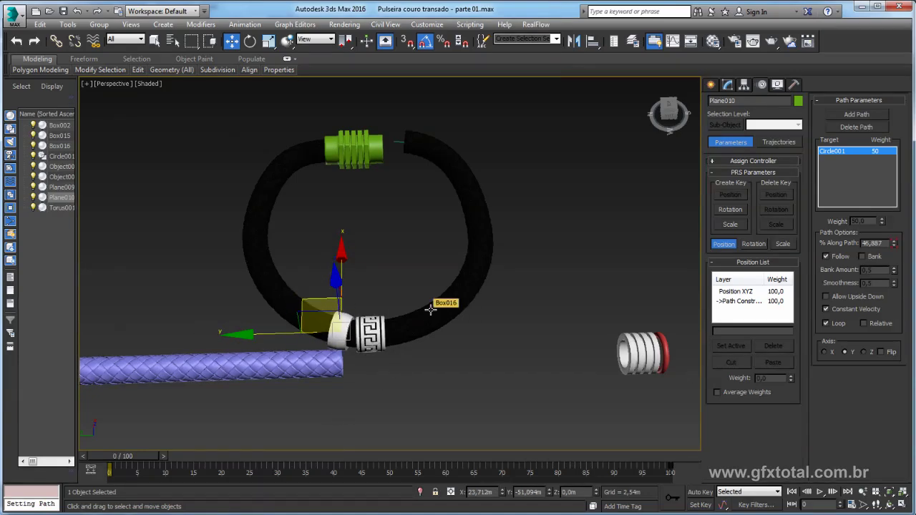
{"action": "key", "text": "ctrl+z"}
{"action": "key", "text": "ctrl+z"}
{"action": "key", "text": "ctrl+z"}
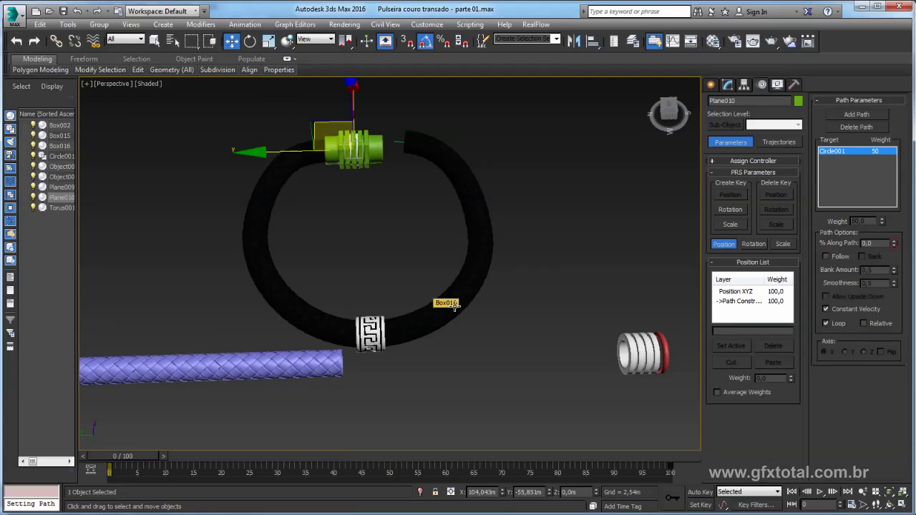
{"action": "key", "text": "ctrl+z"}
{"action": "middle_click_drag", "start_coordinate": [510, 315], "coordinate": [419, 268]}
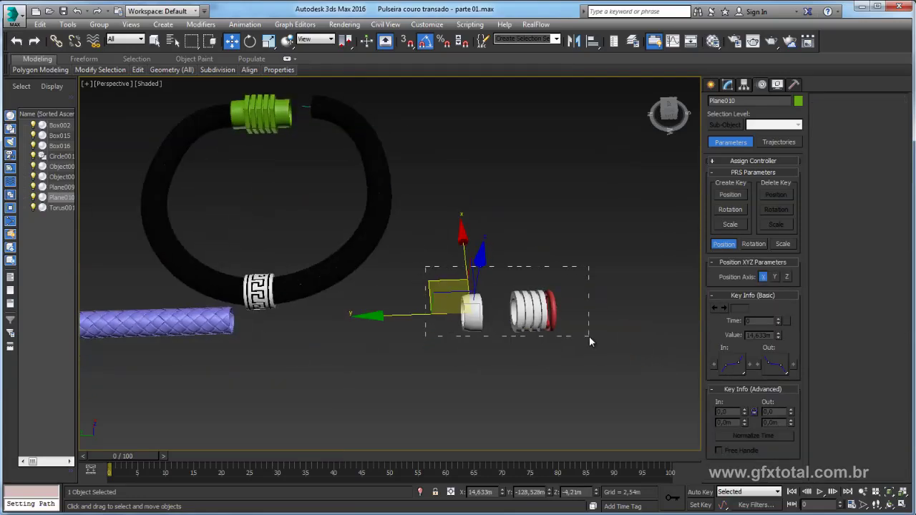
Select the white ring and ridged bead together, trying a copy by dragging, then cancelling
{"action": "left_click_drag", "start_coordinate": [425, 266], "coordinate": [591, 341]}
{"action": "left_click_drag", "start_coordinate": [455, 317], "coordinate": [569, 318]}
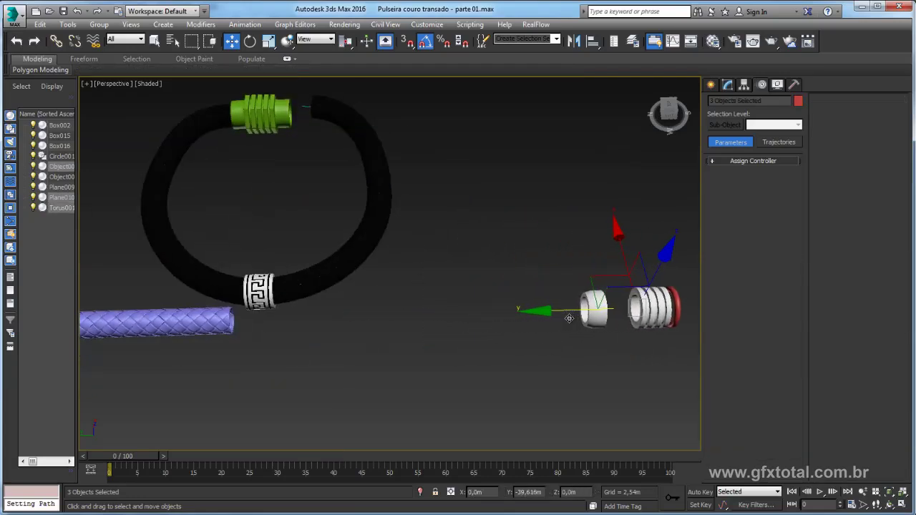
{"action": "left_click_drag", "start_coordinate": [575, 309], "coordinate": [423, 312], "text": "shift"}
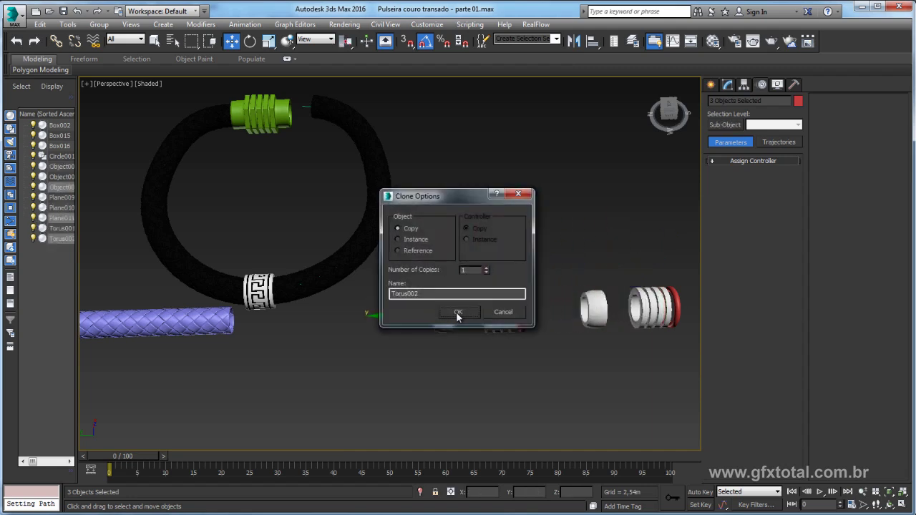
{"action": "left_click", "coordinate": [495, 309]}
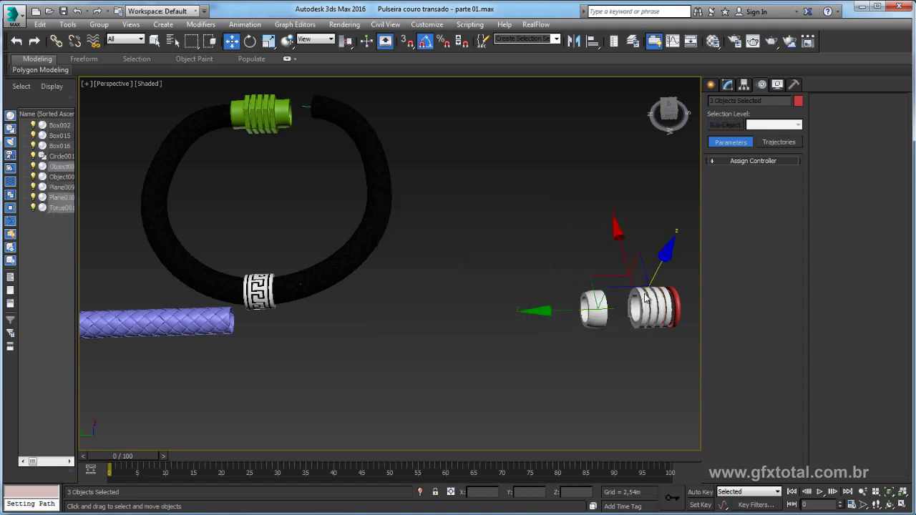
Mirror the two rings across Y as a copy and move the copies left of the originals
{"action": "left_click", "coordinate": [574, 41]}
{"action": "left_click", "coordinate": [434, 217]}
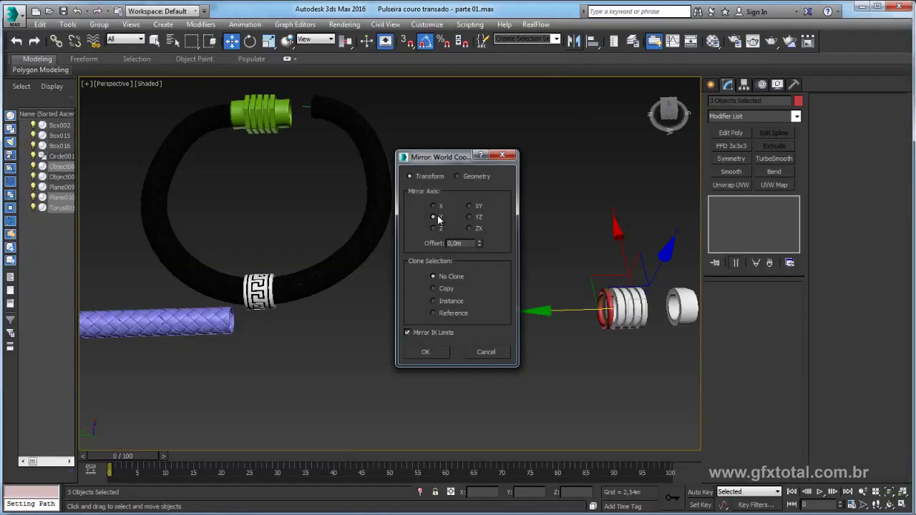
{"action": "left_click", "coordinate": [439, 352]}
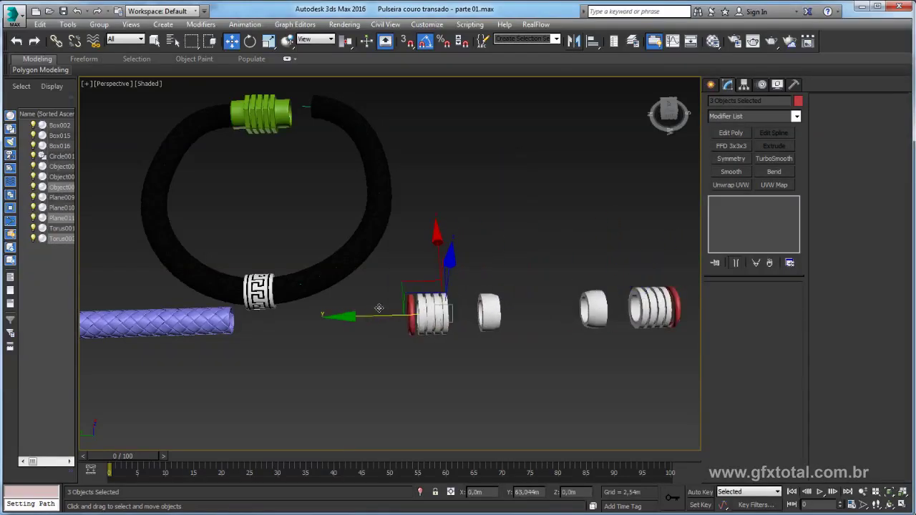
{"action": "left_click_drag", "start_coordinate": [557, 310], "coordinate": [386, 310]}
{"action": "scroll", "coordinate": [537, 265], "scroll_direction": "up", "scroll_amount": 2}
{"action": "scroll", "coordinate": [545, 266], "scroll_direction": "up", "scroll_amount": 4}
{"action": "scroll", "coordinate": [433, 286], "scroll_direction": "down", "scroll_amount": 4}
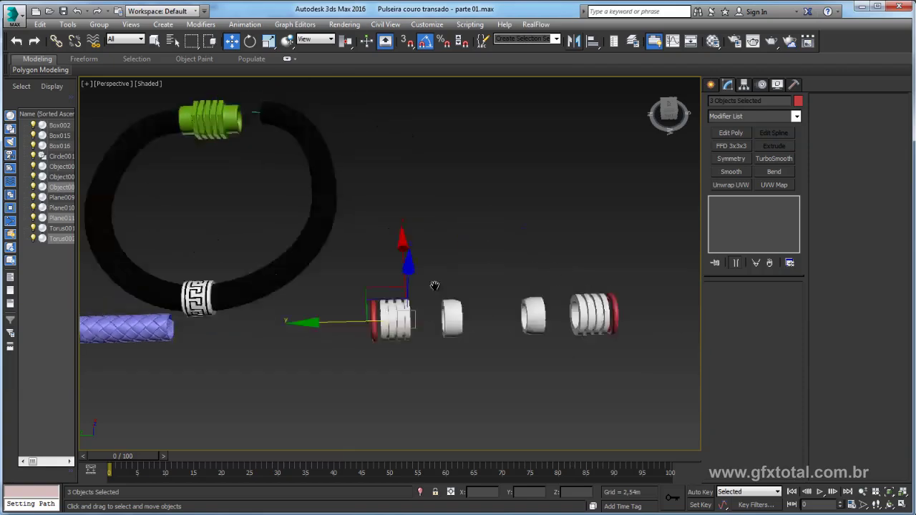
{"action": "scroll", "coordinate": [433, 289], "scroll_direction": "down", "scroll_amount": 2}
{"action": "middle_click_drag", "start_coordinate": [335, 340], "coordinate": [367, 336]}
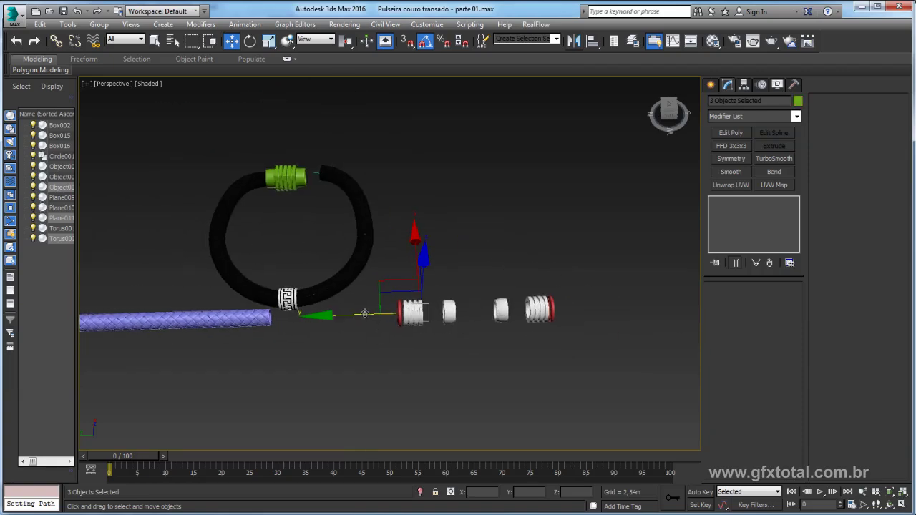
Select the copied white ring Plane011 and bring up the animation constraints list
{"action": "left_click", "coordinate": [428, 327]}
{"action": "left_click", "coordinate": [429, 313]}
{"action": "middle_click_drag", "start_coordinate": [430, 314], "coordinate": [451, 312]}
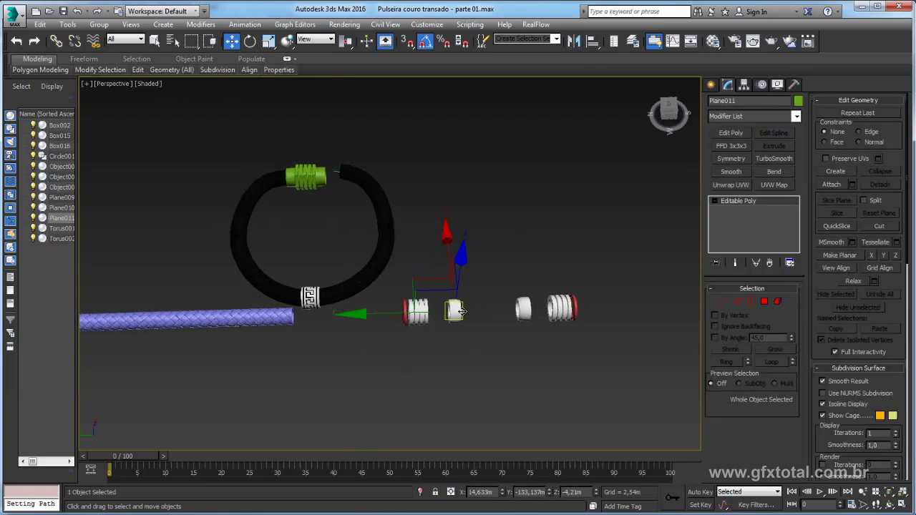
{"action": "left_click", "coordinate": [256, 26]}
{"action": "mouse_move", "coordinate": [259, 85]}
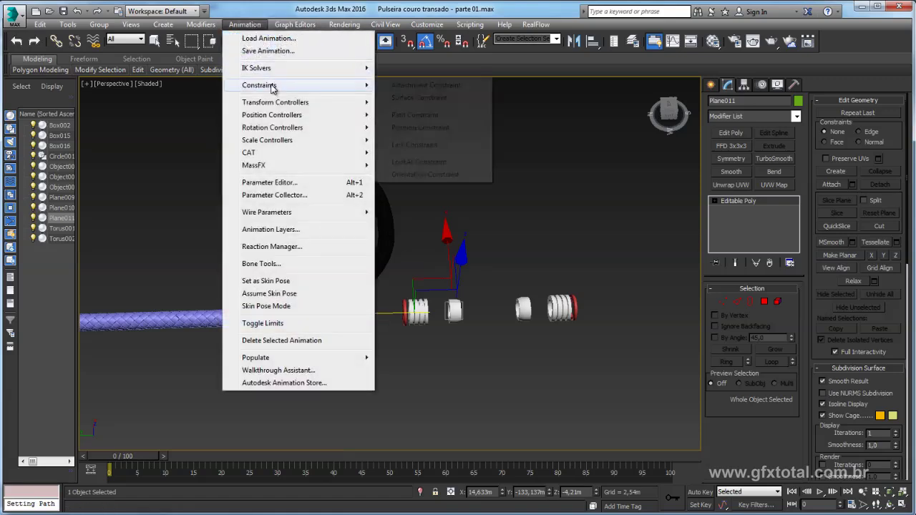
Path-constrain Plane011 to Circle001 with Follow, sliding it to 56.27% against the silver bead
{"action": "left_click", "coordinate": [408, 114]}
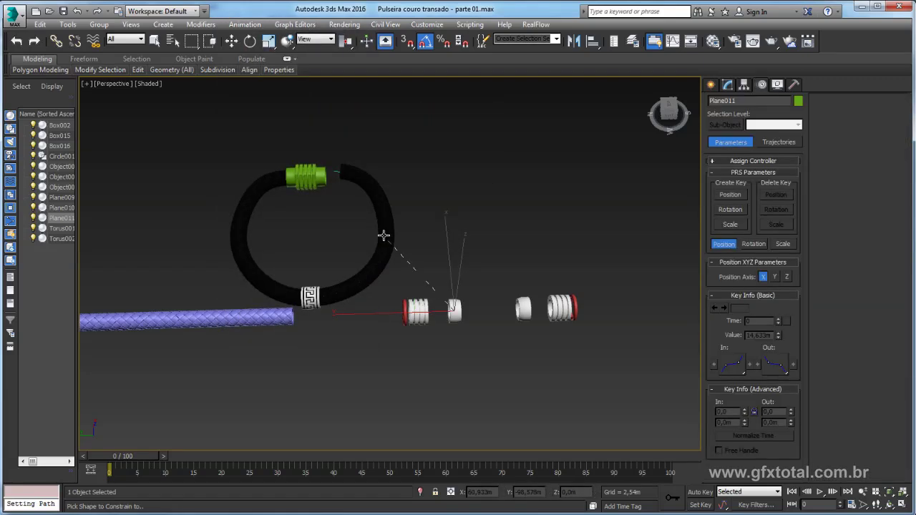
{"action": "left_click", "coordinate": [382, 235]}
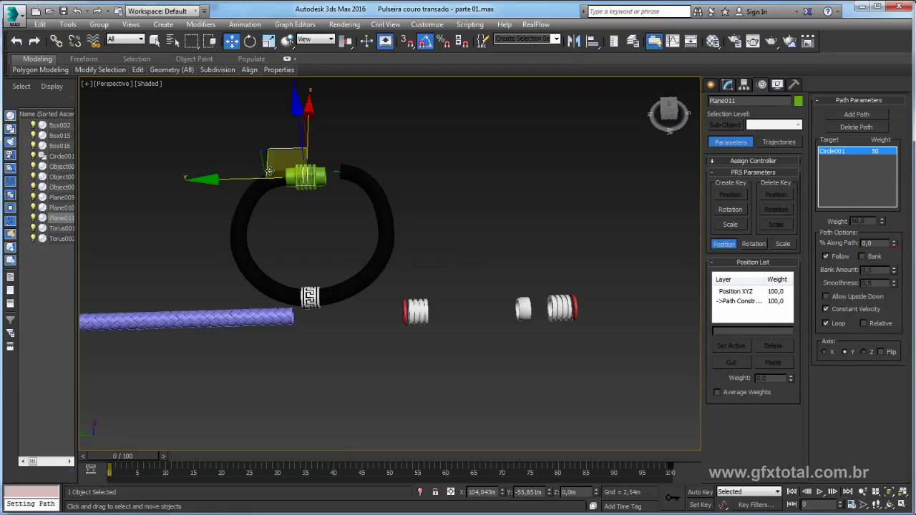
{"action": "mouse_move", "coordinate": [277, 153]}
{"action": "left_mouse_down"}
{"action": "mouse_move", "coordinate": [285, 413]}
{"action": "mouse_move", "coordinate": [249, 289]}
{"action": "mouse_move", "coordinate": [491, 294]}
{"action": "left_mouse_up"}
{"action": "scroll", "coordinate": [249, 288], "scroll_direction": "up", "scroll_amount": 4}
{"action": "scroll", "coordinate": [490, 294], "scroll_direction": "down", "scroll_amount": 2}
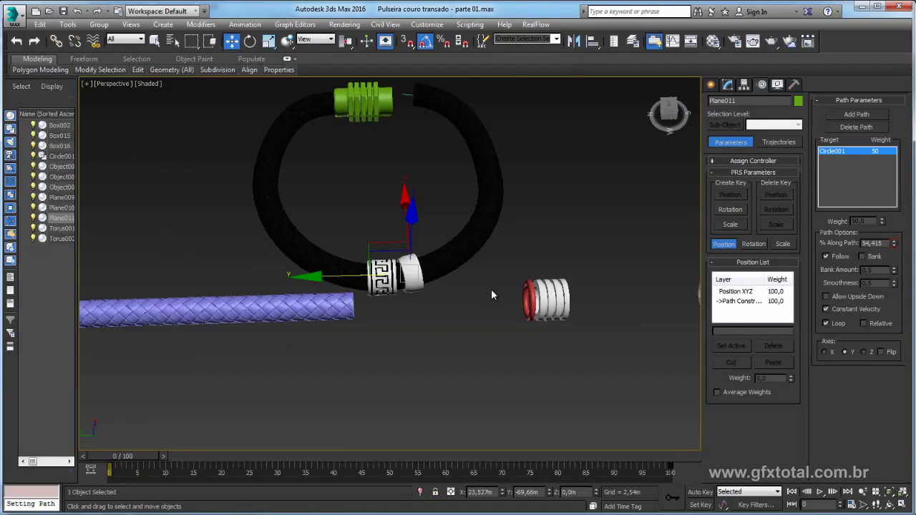
{"action": "left_click_drag", "start_coordinate": [360, 276], "coordinate": [398, 286]}
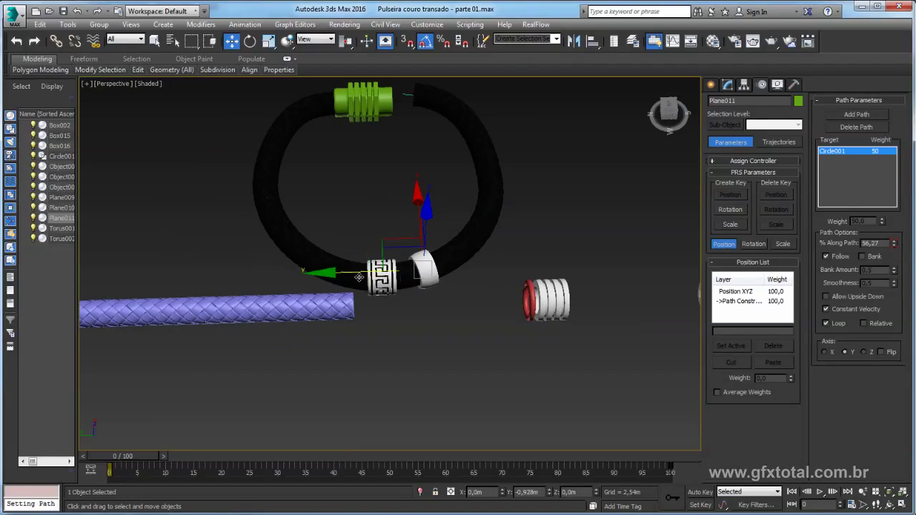
Path-constrain the red ridged ring Torus002 to Circle001 with Follow and slide it to 53.342%
{"action": "left_click", "coordinate": [527, 294]}
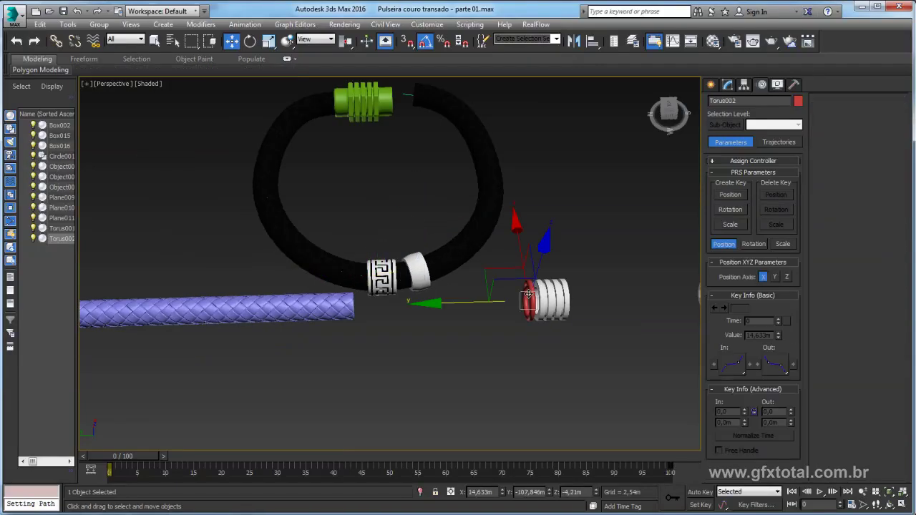
{"action": "left_click", "coordinate": [245, 24]}
{"action": "mouse_move", "coordinate": [259, 84]}
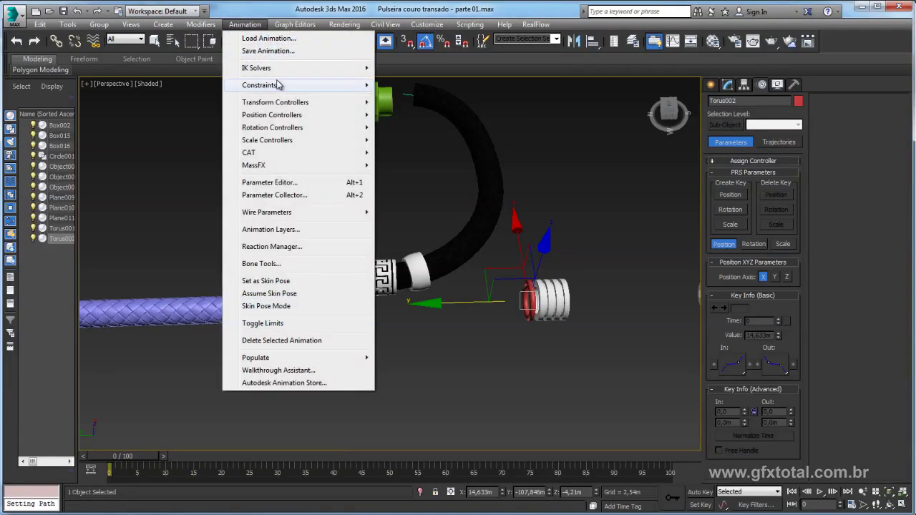
{"action": "left_click", "coordinate": [415, 115]}
{"action": "left_click", "coordinate": [483, 244]}
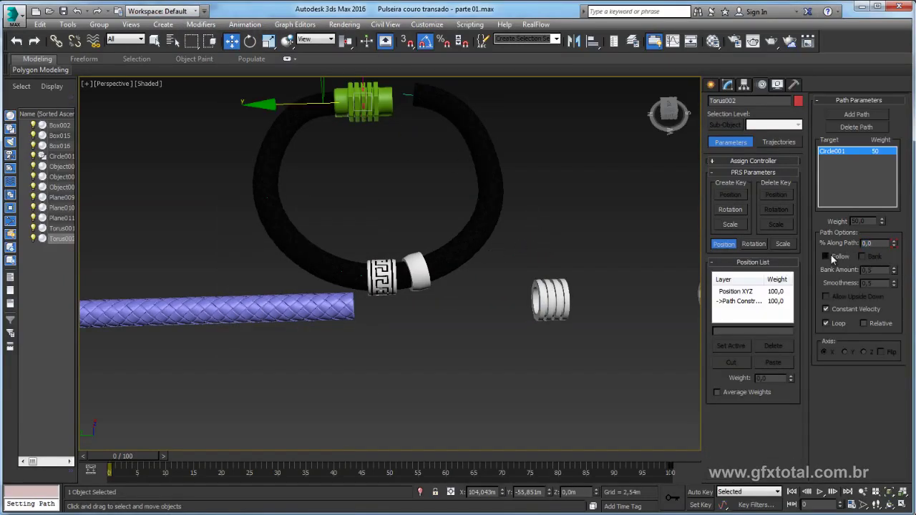
{"action": "left_click", "coordinate": [830, 256]}
{"action": "mouse_move", "coordinate": [314, 104]}
{"action": "left_mouse_down"}
{"action": "mouse_move", "coordinate": [237, 155]}
{"action": "mouse_move", "coordinate": [373, 324]}
{"action": "left_mouse_up"}
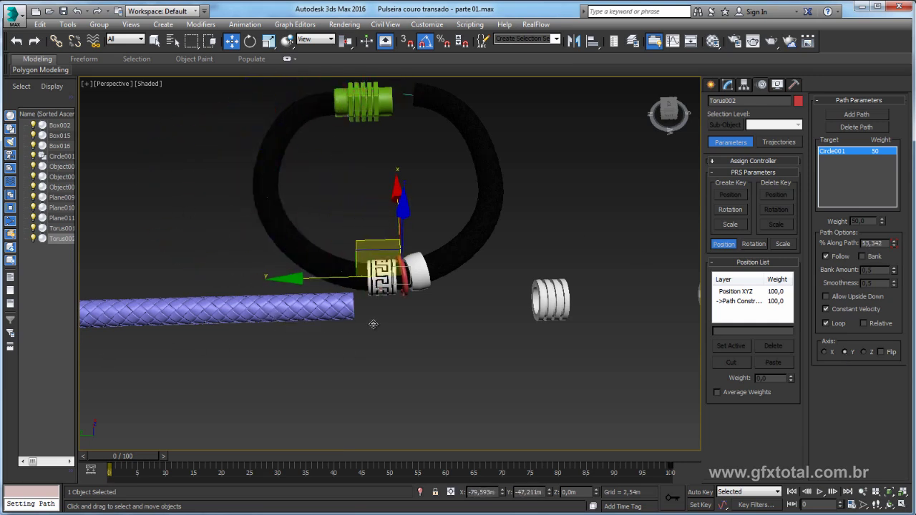
Try resizing the red ring while orbiting the view, then undo the change
{"action": "scroll", "coordinate": [397, 261], "scroll_direction": "up", "scroll_amount": 3}
{"action": "scroll", "coordinate": [399, 256], "scroll_direction": "up", "scroll_amount": 3}
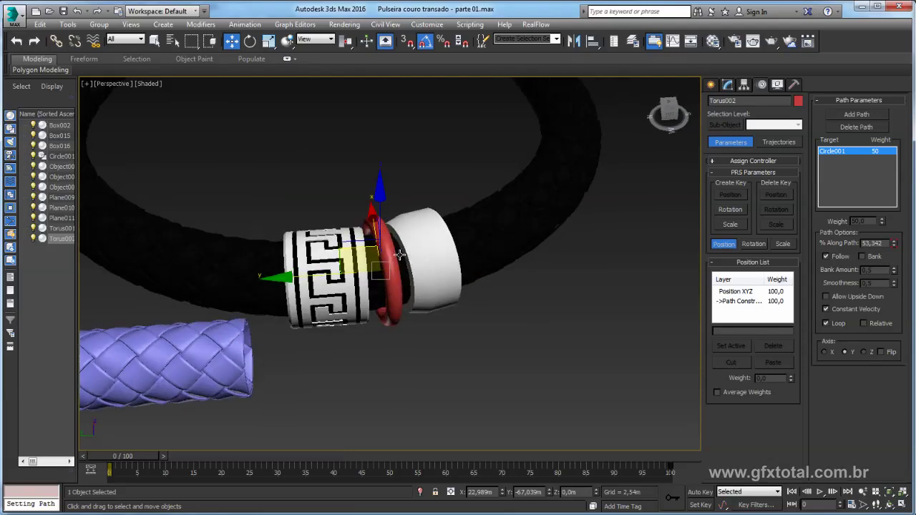
{"action": "key", "text": "r"}
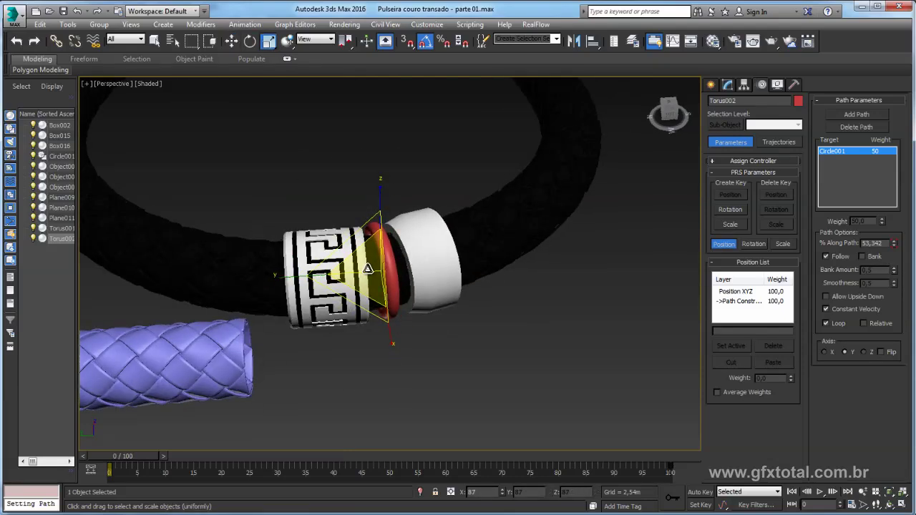
{"action": "middle_click_drag", "start_coordinate": [367, 268], "coordinate": [430, 276], "text": "alt"}
{"action": "key", "text": "w"}
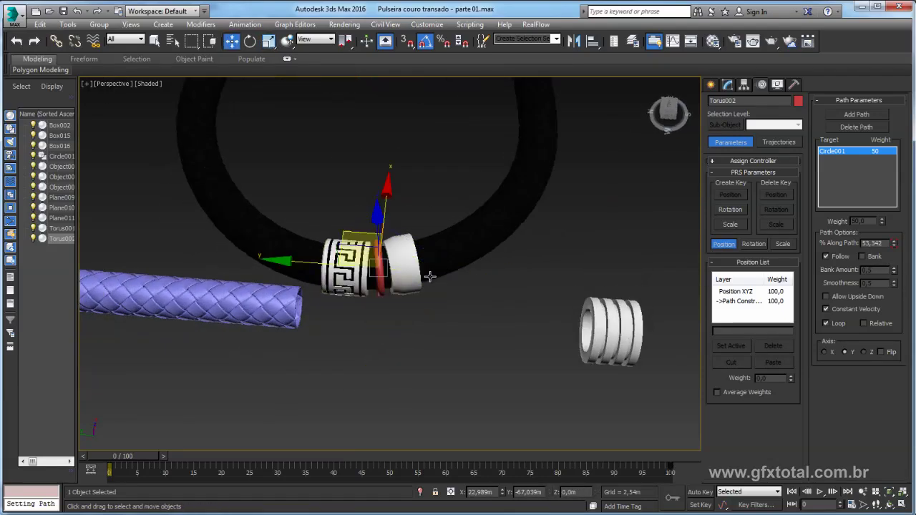
{"action": "key", "text": "ctrl+z"}
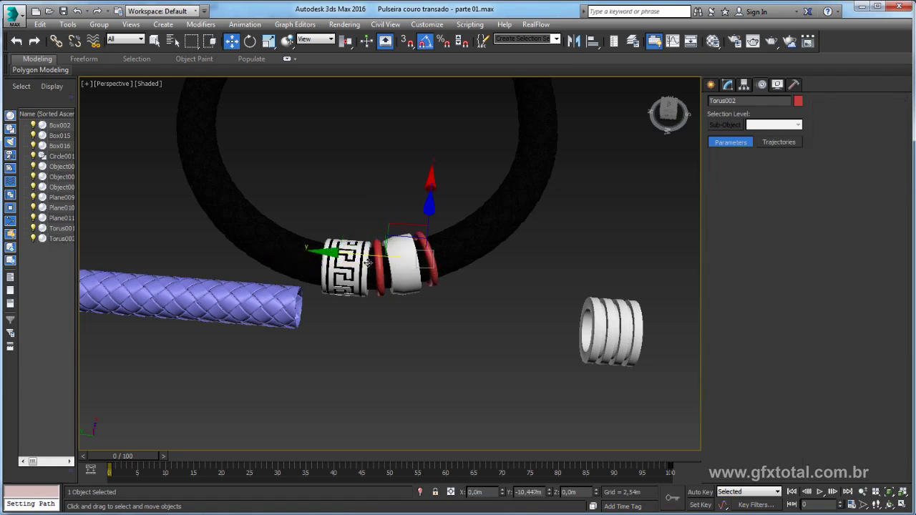
Clone the red ring as Torus003 at 57.225% on the white bead's other side, then select the ribbed bead
{"action": "left_click_drag", "start_coordinate": [367, 263], "coordinate": [298, 231], "text": "shift"}
{"action": "key", "text": "Return"}
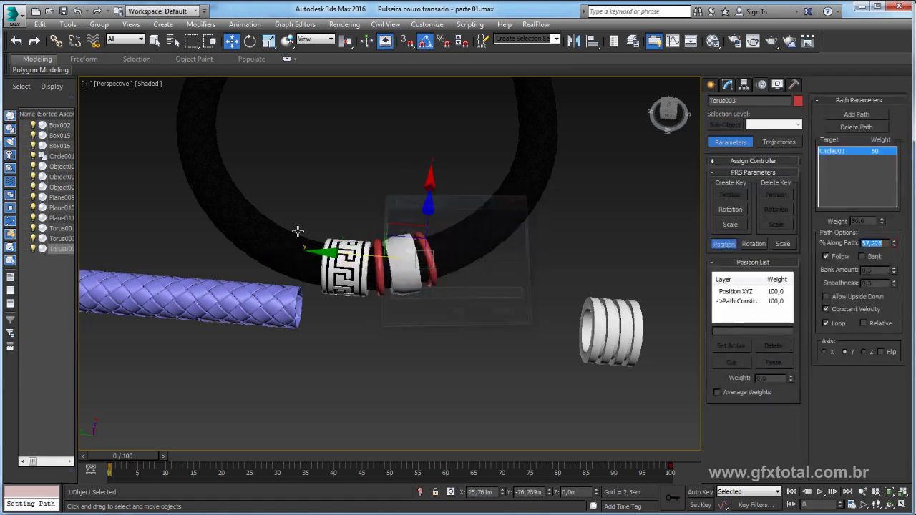
{"action": "scroll", "coordinate": [494, 266], "scroll_direction": "down", "scroll_amount": 2}
{"action": "scroll", "coordinate": [483, 275], "scroll_direction": "down", "scroll_amount": 3}
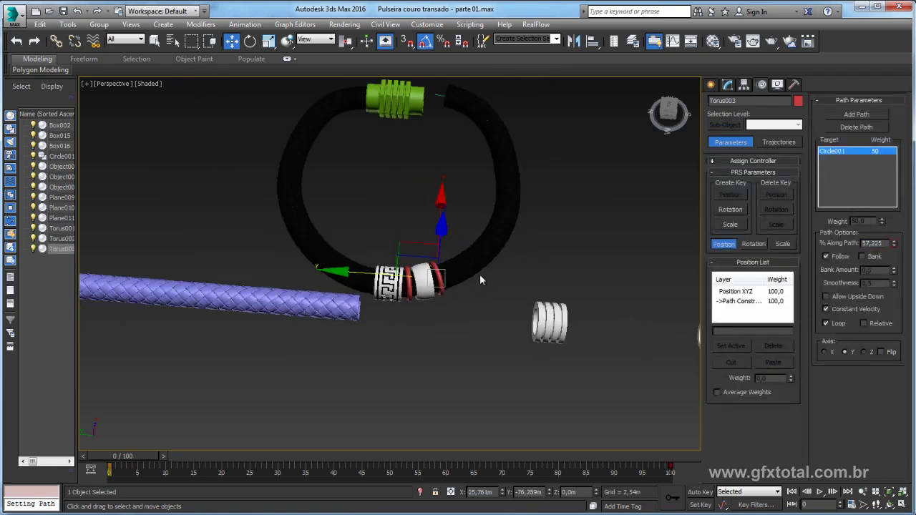
{"action": "left_click", "coordinate": [550, 313]}
Path-constrain the ribbed bead Object007 to Circle001 with Follow on Y, sliding it to 60.223%
{"action": "scroll", "coordinate": [547, 315], "scroll_direction": "down", "scroll_amount": 4}
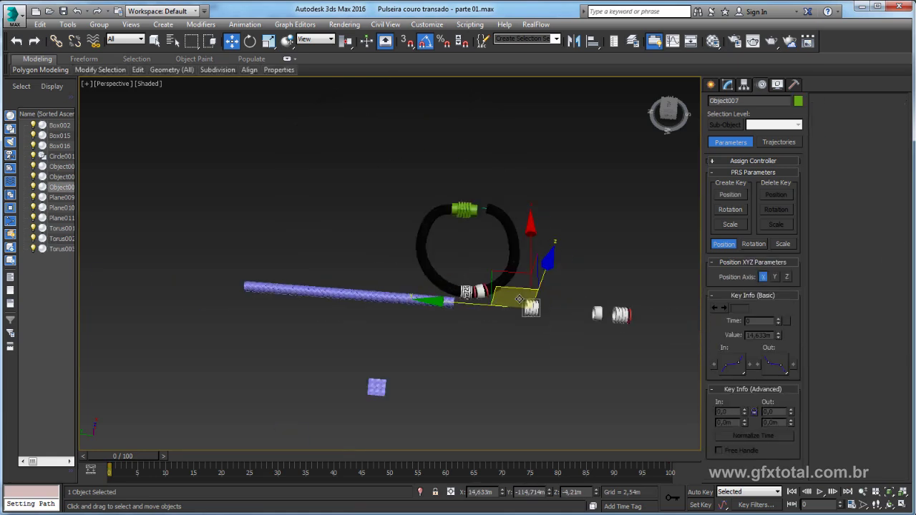
{"action": "scroll", "coordinate": [547, 314], "scroll_direction": "up", "scroll_amount": 4}
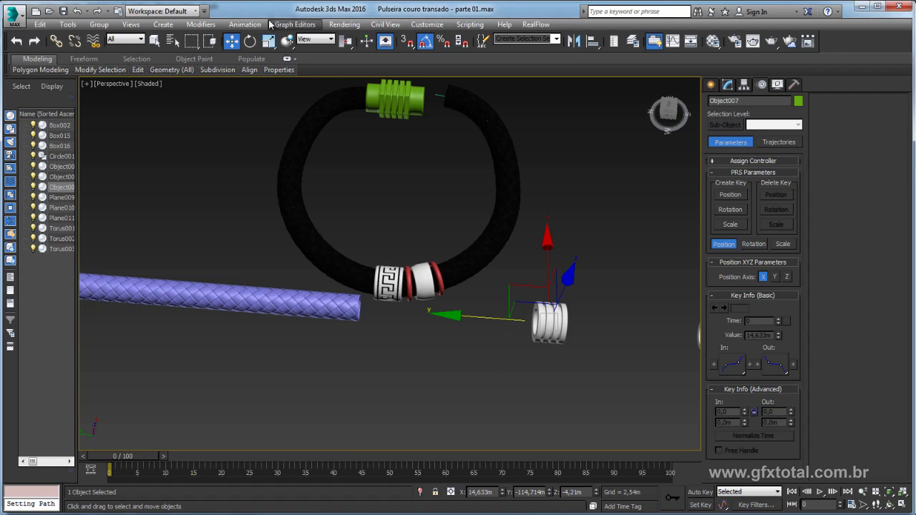
{"action": "left_click", "coordinate": [244, 24]}
{"action": "mouse_move", "coordinate": [259, 85]}
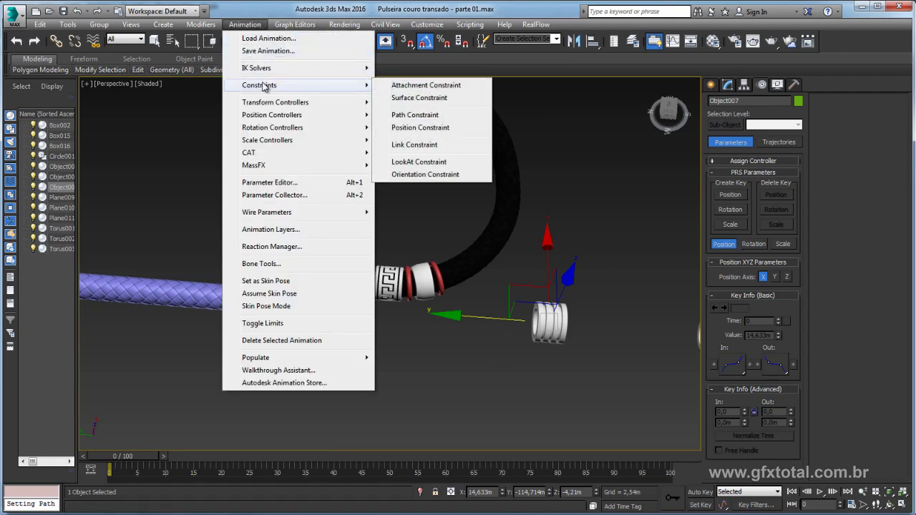
{"action": "left_click", "coordinate": [419, 116]}
{"action": "left_click", "coordinate": [481, 244]}
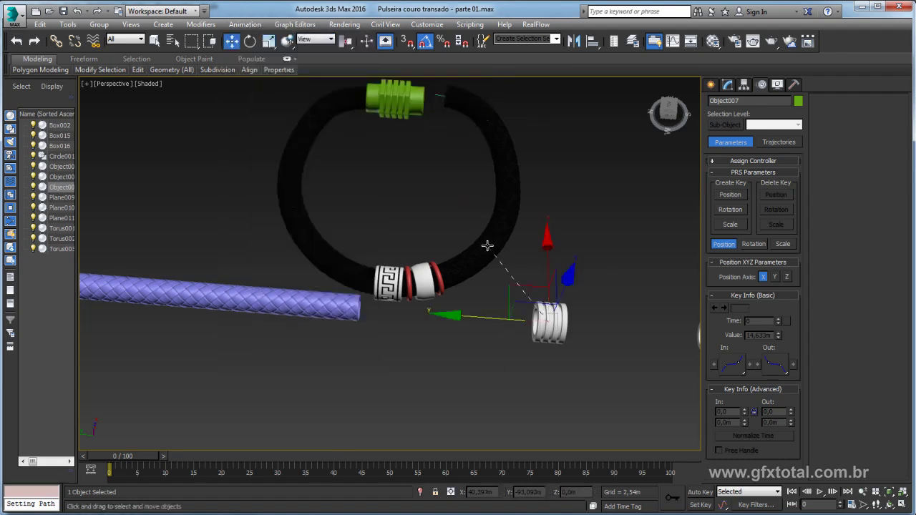
{"action": "left_click", "coordinate": [839, 258]}
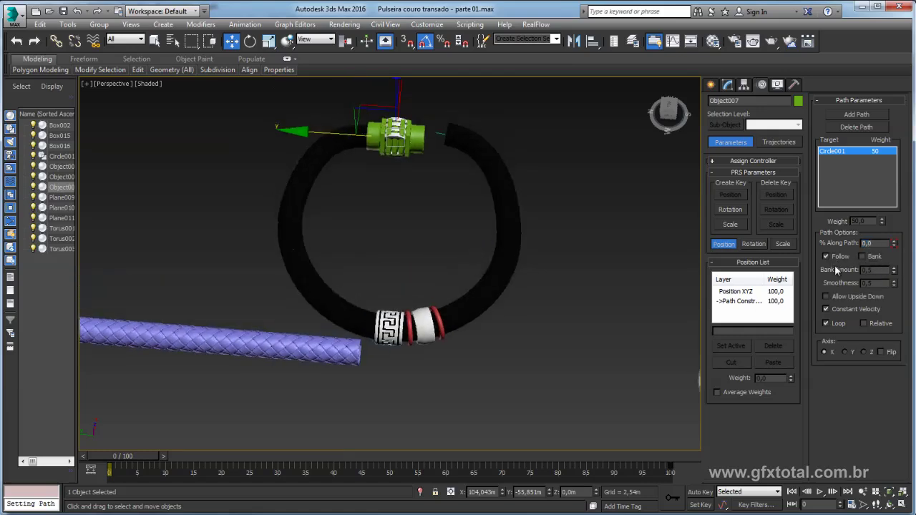
{"action": "left_click", "coordinate": [850, 352]}
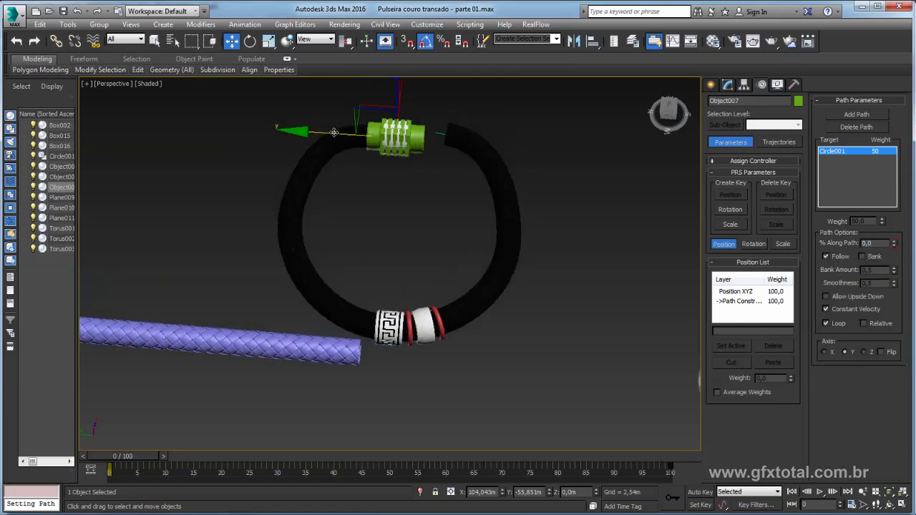
{"action": "left_click_drag", "start_coordinate": [333, 132], "coordinate": [239, 176]}
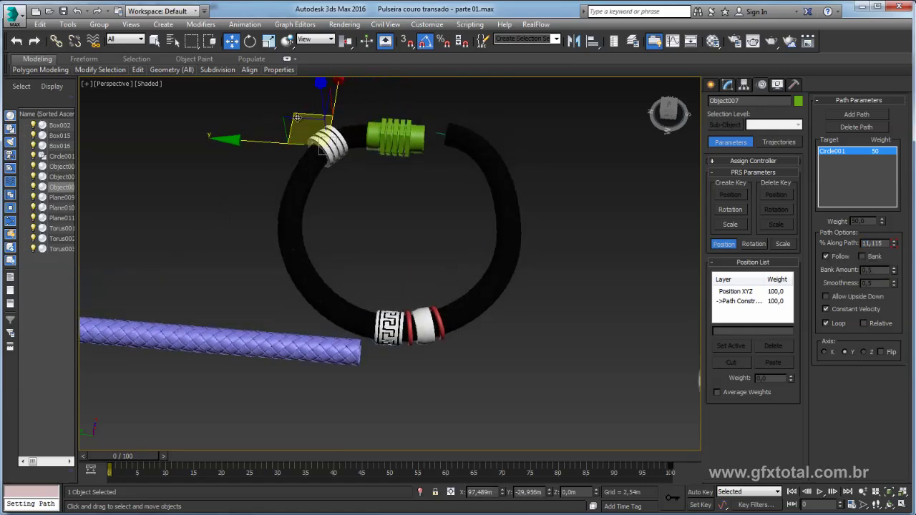
{"action": "mouse_move", "coordinate": [301, 122]}
{"action": "left_mouse_down"}
{"action": "mouse_move", "coordinate": [455, 399]}
{"action": "mouse_move", "coordinate": [437, 323]}
{"action": "left_mouse_up"}
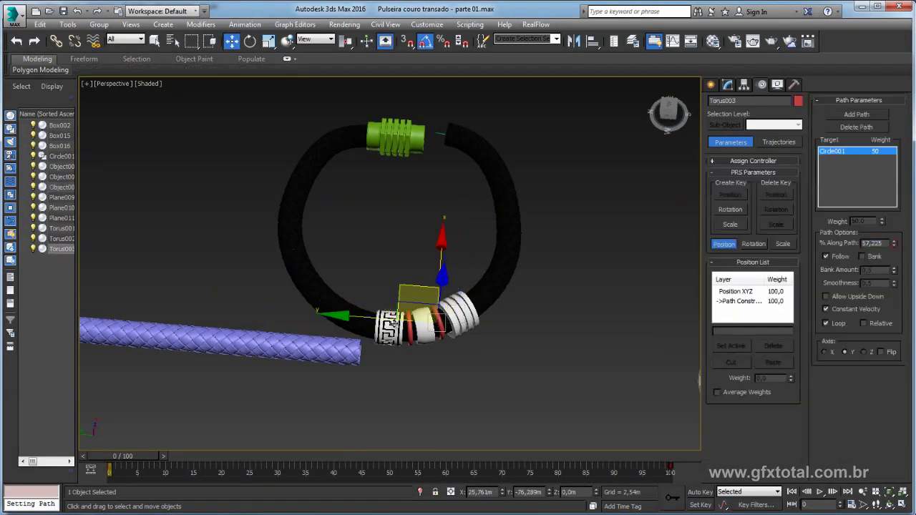
Clone a red ring past the ribbed bead, shrink the bead slightly, and select the red ring
{"action": "left_click", "coordinate": [418, 316]}
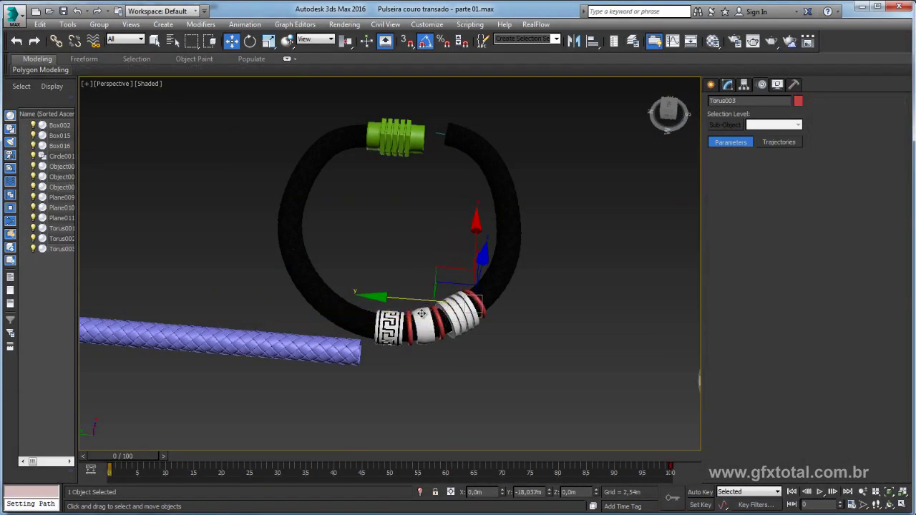
{"action": "left_click_drag", "start_coordinate": [417, 315], "coordinate": [405, 321], "text": "shift"}
{"action": "left_click", "coordinate": [455, 311]}
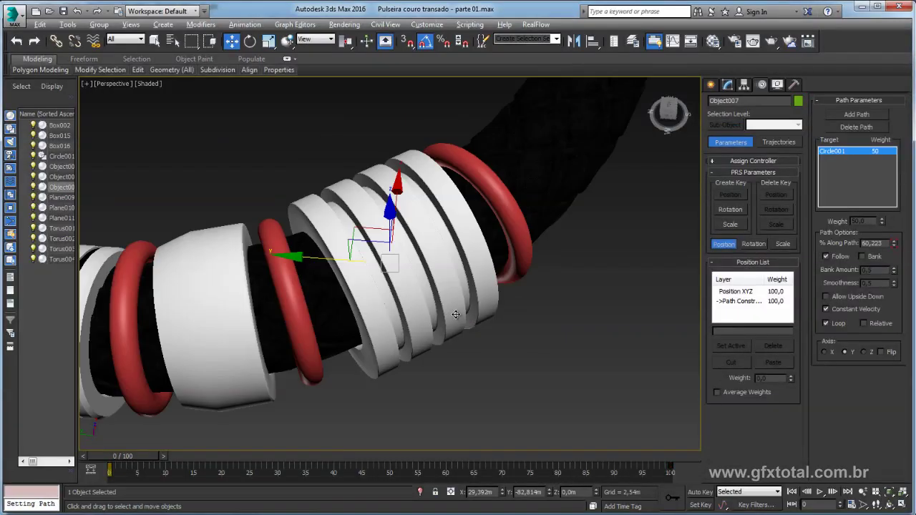
{"action": "key", "text": "r"}
{"action": "left_click_drag", "start_coordinate": [367, 256], "coordinate": [284, 277]}
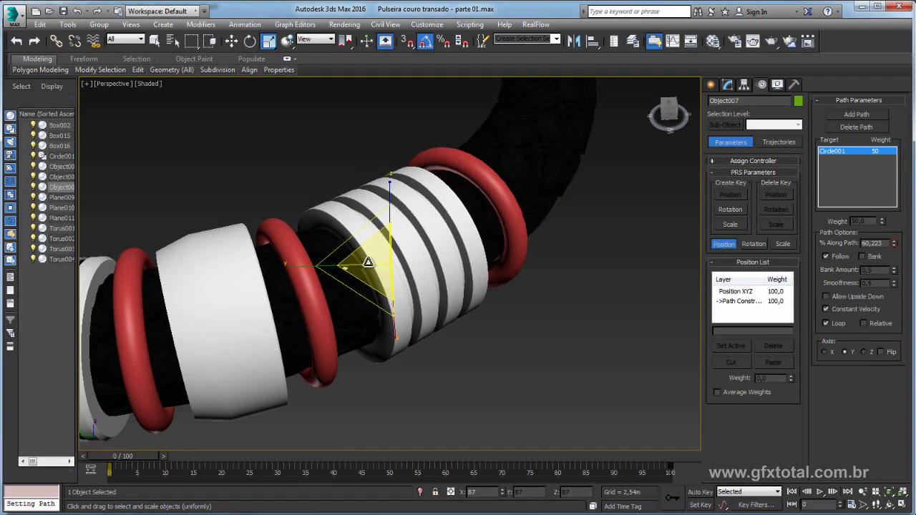
{"action": "middle_click_drag", "start_coordinate": [257, 284], "coordinate": [429, 287], "text": "alt"}
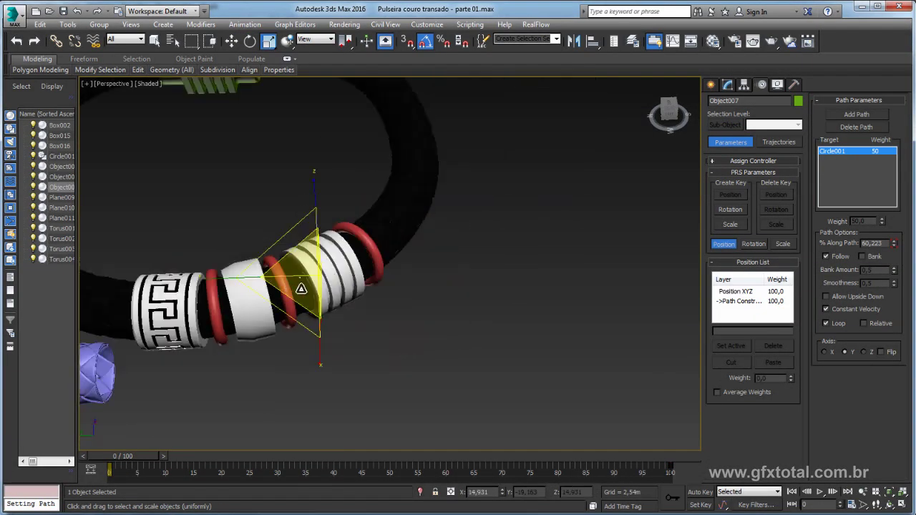
{"action": "scroll", "coordinate": [429, 286], "scroll_direction": "down", "scroll_amount": 3}
{"action": "scroll", "coordinate": [537, 290], "scroll_direction": "up", "scroll_amount": 2}
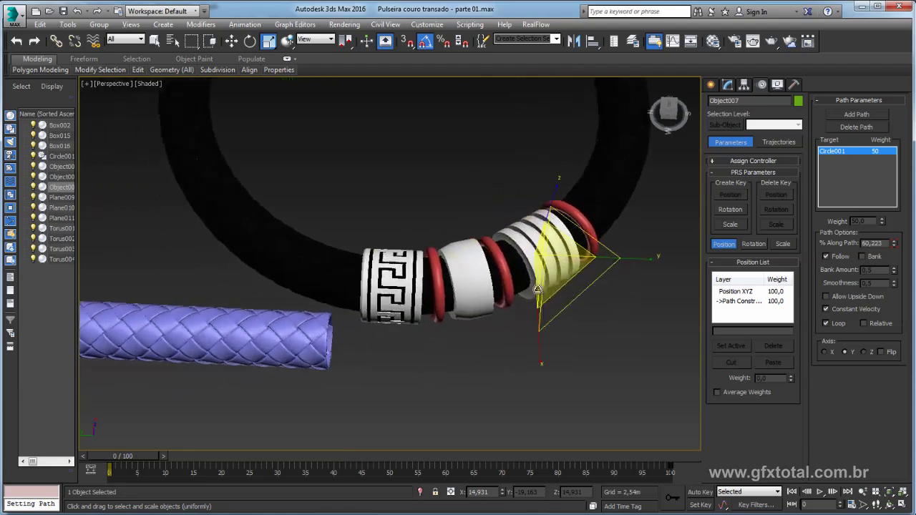
{"action": "left_click", "coordinate": [437, 281]}
Clone a red ring left of the patterned bead and a white bead to the row's left end, flipped
{"action": "key", "text": "w"}
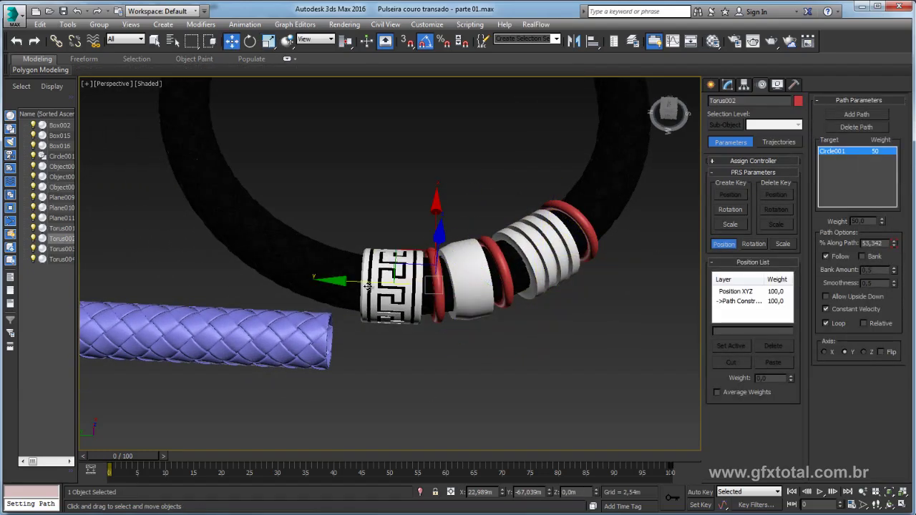
{"action": "left_click_drag", "start_coordinate": [368, 286], "coordinate": [282, 280], "text": "shift"}
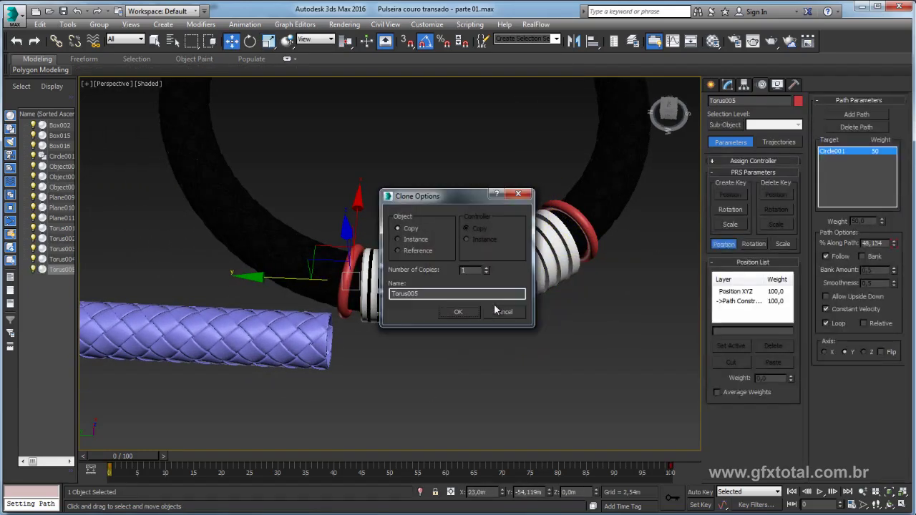
{"action": "left_click", "coordinate": [458, 312]}
{"action": "left_click", "coordinate": [431, 279]}
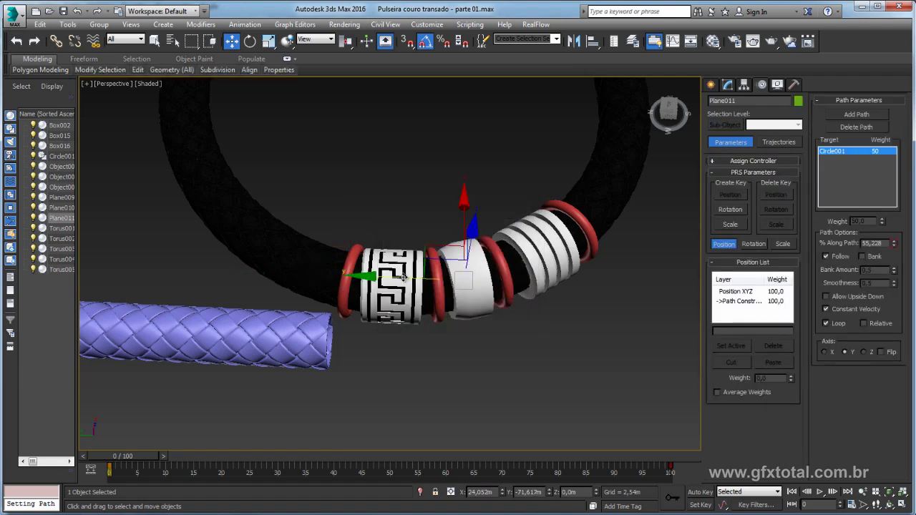
{"action": "left_click_drag", "start_coordinate": [404, 276], "coordinate": [196, 277]}
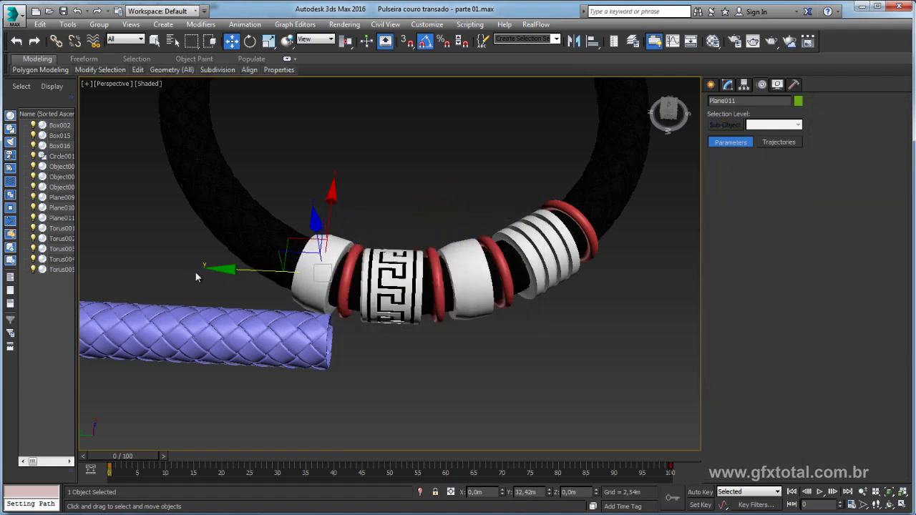
{"action": "left_click", "coordinate": [455, 315]}
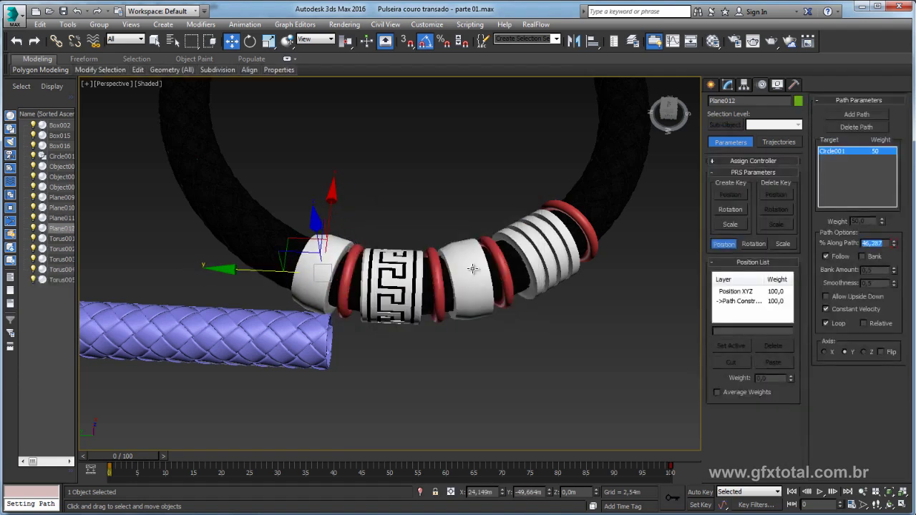
{"action": "left_click", "coordinate": [881, 351]}
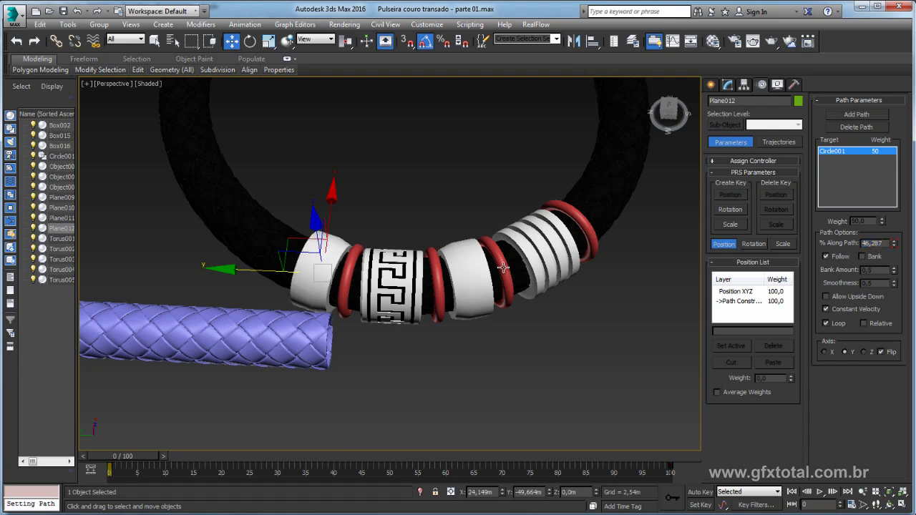
Clone a red ring beyond the new white bead and another bead copy along the cord
{"action": "left_click", "coordinate": [348, 269]}
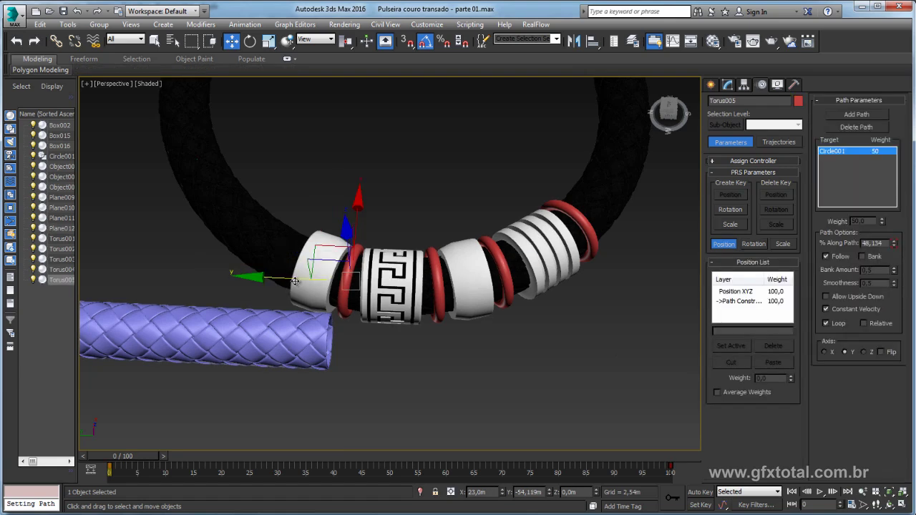
{"action": "left_click_drag", "start_coordinate": [294, 281], "coordinate": [236, 276], "text": "shift"}
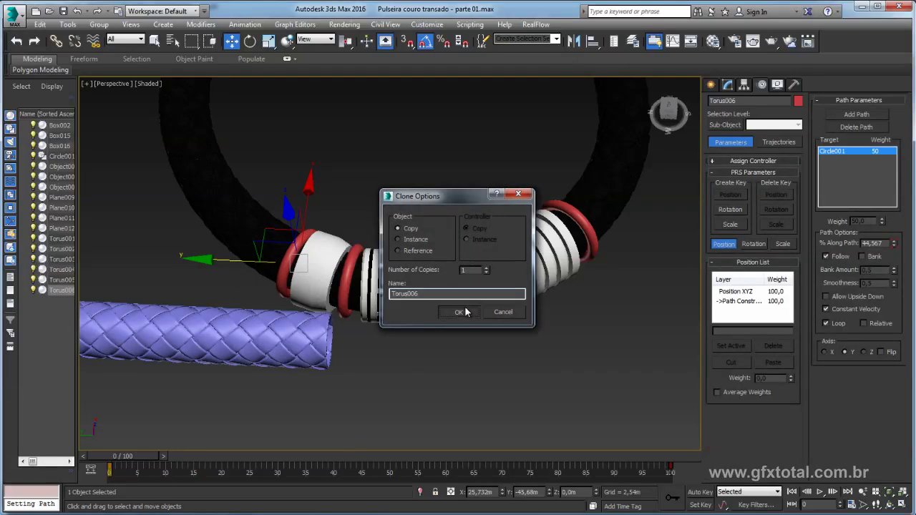
{"action": "left_click", "coordinate": [465, 312]}
{"action": "middle_click_drag", "start_coordinate": [465, 312], "coordinate": [511, 314]}
{"action": "left_click", "coordinate": [540, 266]}
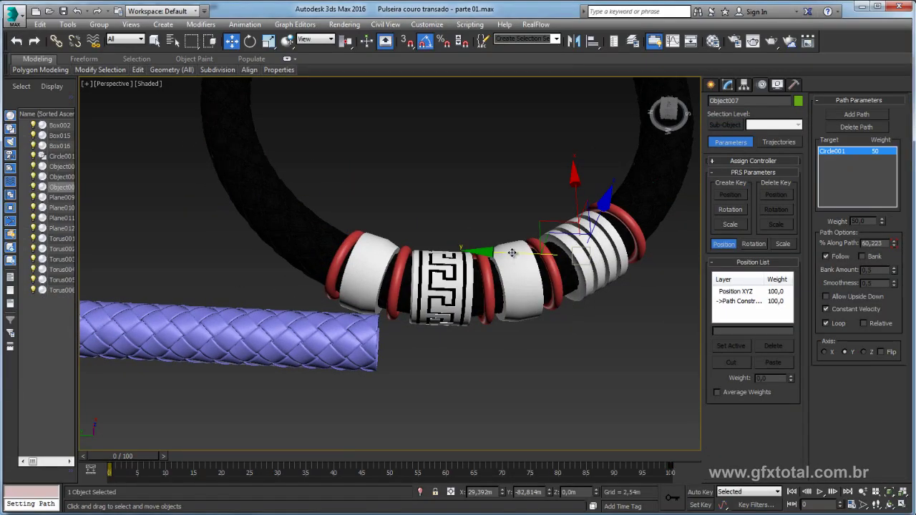
{"action": "mouse_move", "coordinate": [512, 252]}
{"action": "left_mouse_down"}
{"action": "mouse_move", "coordinate": [559, 251]}
{"action": "mouse_move", "coordinate": [209, 236]}
{"action": "left_mouse_up"}
{"action": "left_click", "coordinate": [454, 313]}
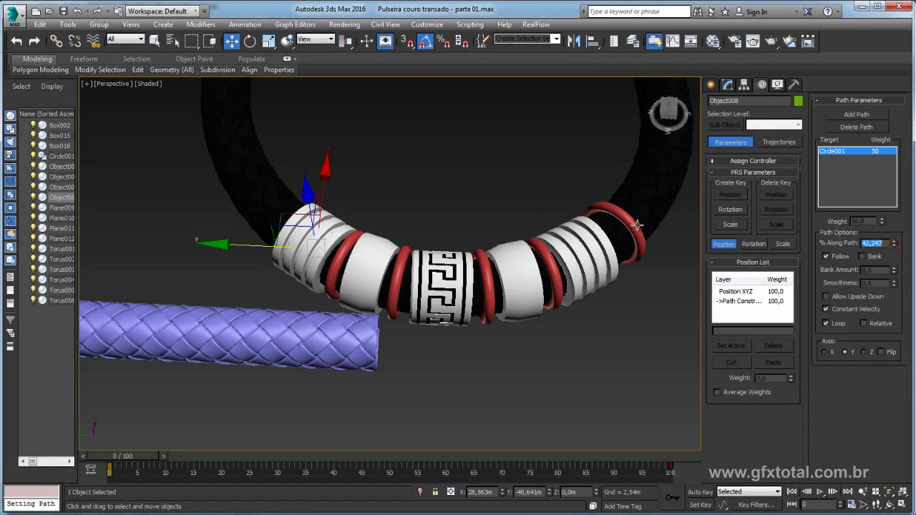
Clone two more red rings toward the centre and further left along the cord
{"action": "left_click", "coordinate": [634, 223]}
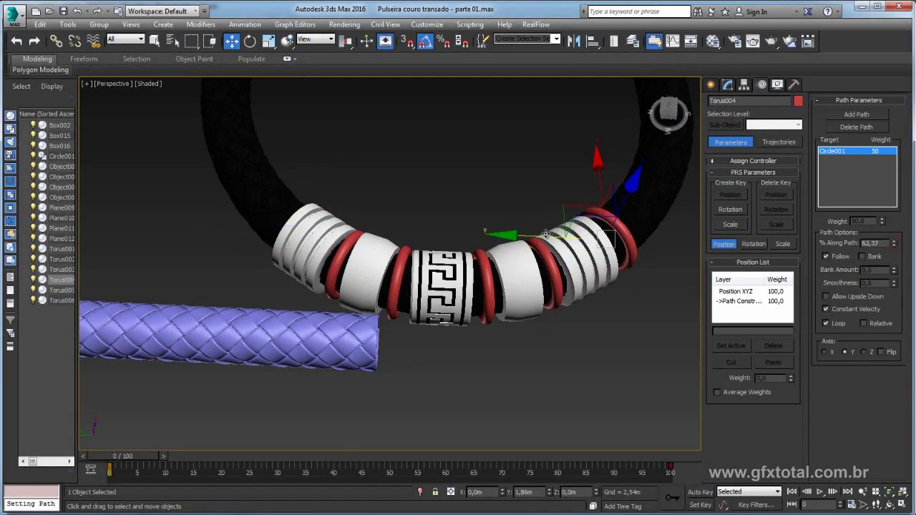
{"action": "left_click_drag", "start_coordinate": [556, 229], "coordinate": [343, 243], "text": "shift"}
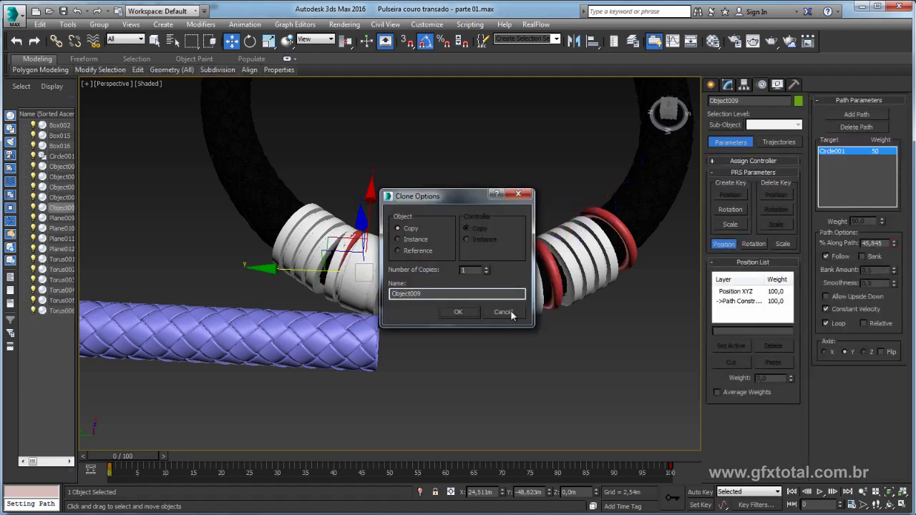
{"action": "left_click", "coordinate": [509, 315]}
{"action": "left_click", "coordinate": [517, 268]}
{"action": "left_click_drag", "start_coordinate": [477, 272], "coordinate": [286, 218], "text": "shift"}
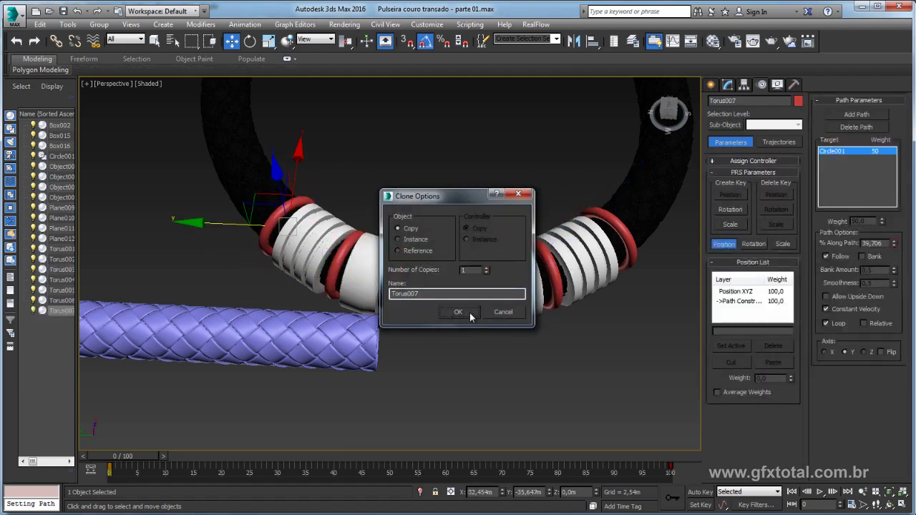
{"action": "left_click", "coordinate": [499, 308]}
Orbit to view the whole bracelet, select the circle path, and orbit toward the green clasp
{"action": "scroll", "coordinate": [458, 314], "scroll_direction": "down", "scroll_amount": 4}
{"action": "mouse_move", "coordinate": [437, 308]}
{"action": "middle_mouse_down", "text": "alt"}
{"action": "mouse_move", "coordinate": [454, 320]}
{"action": "mouse_move", "coordinate": [525, 214]}
{"action": "middle_mouse_up", "text": "alt"}
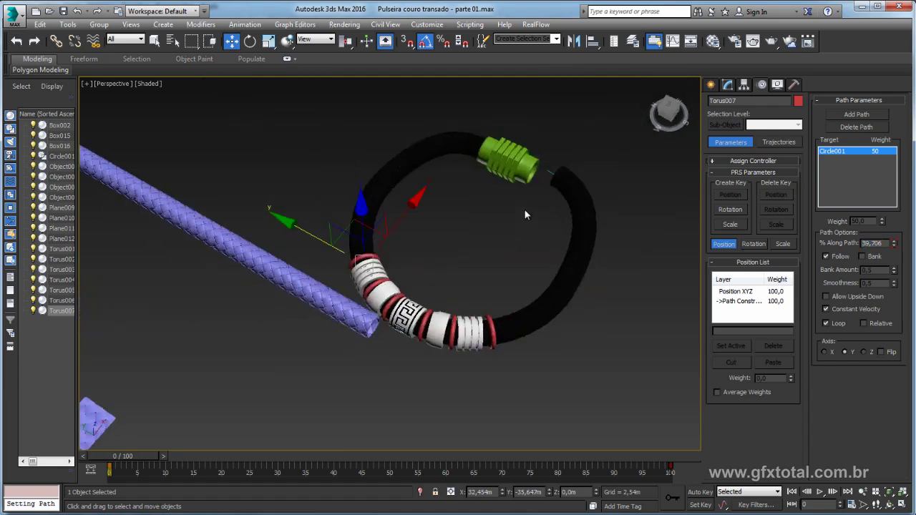
{"action": "left_click", "coordinate": [554, 174]}
{"action": "middle_click_drag", "start_coordinate": [568, 173], "coordinate": [625, 172], "text": "alt"}
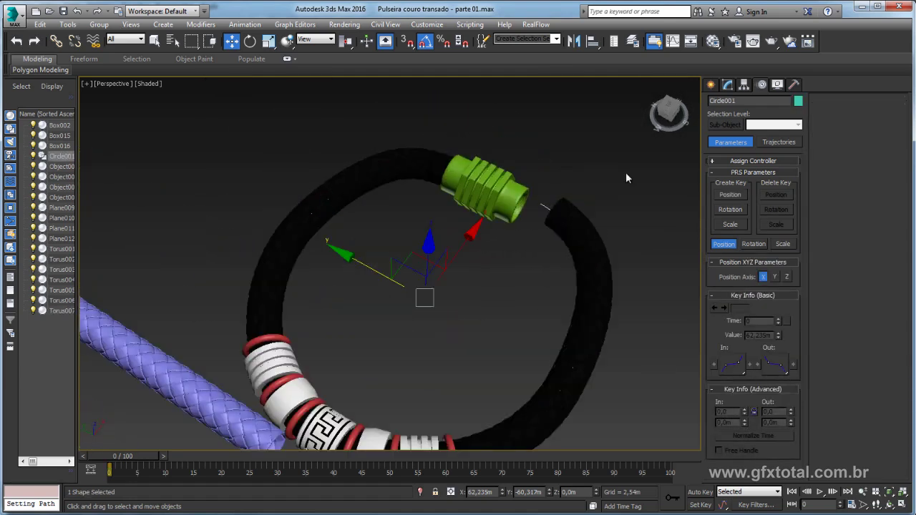
Move and rotate Circle001's open-end vertex up into the green clasp
{"action": "left_click", "coordinate": [727, 84]}
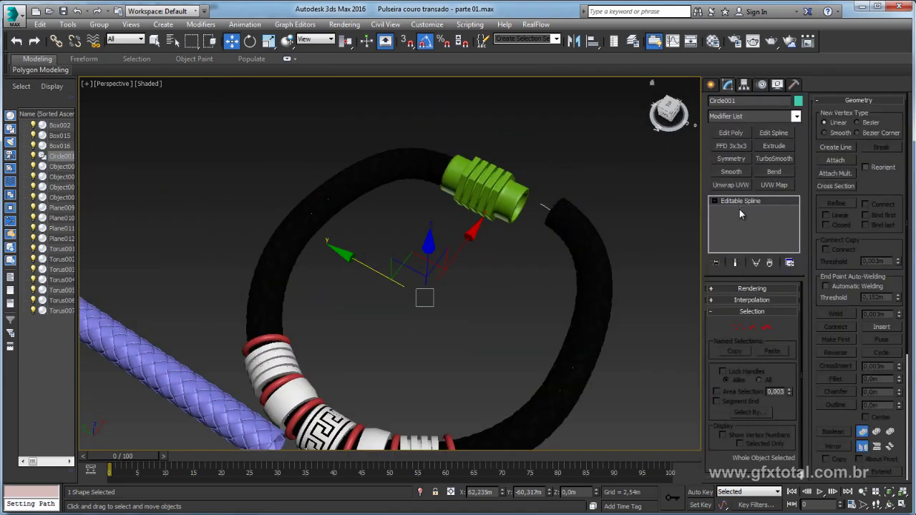
{"action": "left_click", "coordinate": [739, 328]}
{"action": "left_click_drag", "start_coordinate": [601, 190], "coordinate": [536, 218]}
{"action": "scroll", "coordinate": [540, 203], "scroll_direction": "up", "scroll_amount": 2}
{"action": "scroll", "coordinate": [540, 204], "scroll_direction": "up", "scroll_amount": 2}
{"action": "scroll", "coordinate": [540, 204], "scroll_direction": "up", "scroll_amount": 2}
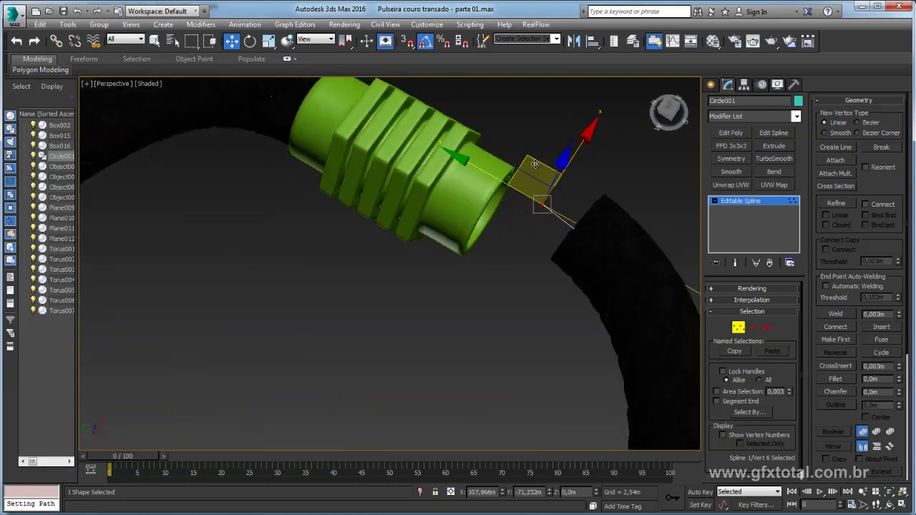
{"action": "left_click_drag", "start_coordinate": [535, 164], "coordinate": [433, 128]}
{"action": "middle_click_drag", "start_coordinate": [527, 244], "coordinate": [478, 207], "text": "alt"}
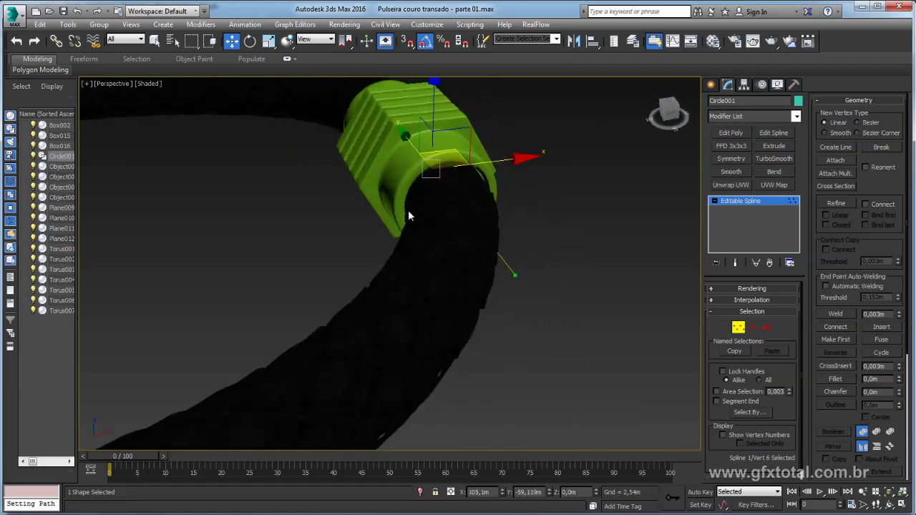
{"action": "mouse_move", "coordinate": [408, 192]}
{"action": "middle_mouse_down", "text": "alt"}
{"action": "mouse_move", "coordinate": [437, 198]}
{"action": "mouse_move", "coordinate": [461, 255]}
{"action": "middle_mouse_up", "text": "alt"}
{"action": "key", "text": "e"}
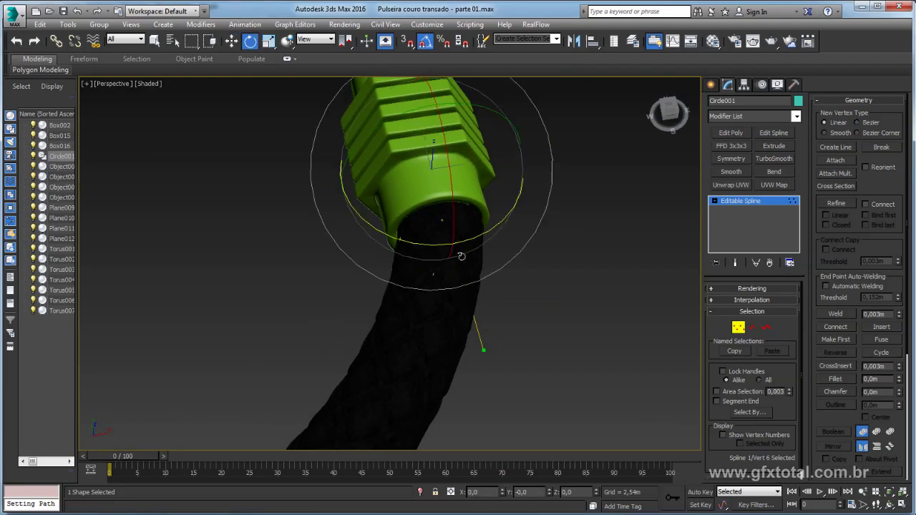
{"action": "left_click_drag", "start_coordinate": [469, 241], "coordinate": [475, 242]}
{"action": "key", "text": "w"}
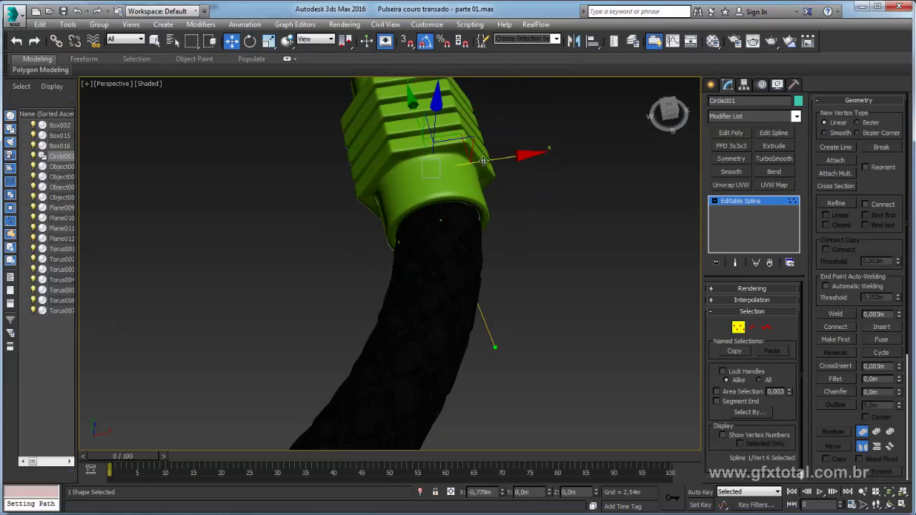
Turn off Path Deform Binding on cord Box016 so it lies straight
{"action": "scroll", "coordinate": [551, 283], "scroll_direction": "down", "scroll_amount": 6}
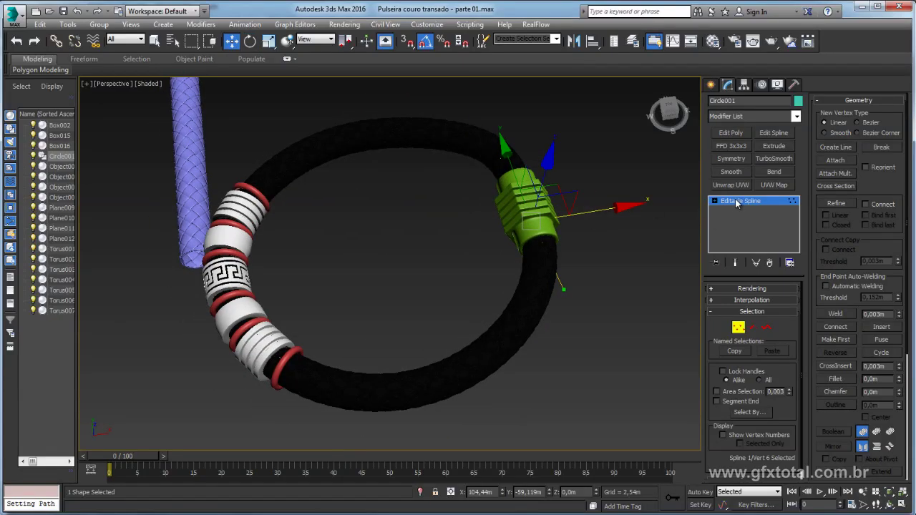
{"action": "left_click", "coordinate": [550, 266]}
{"action": "left_click", "coordinate": [717, 201]}
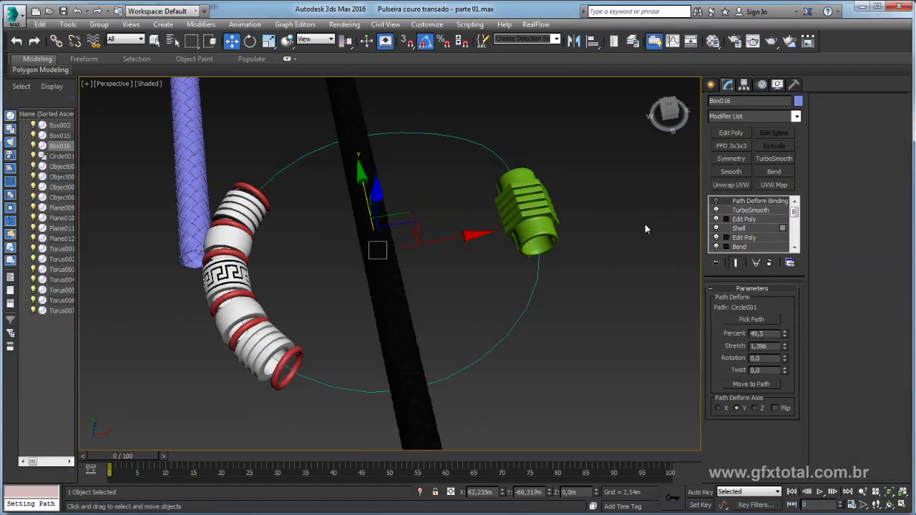
{"action": "left_click", "coordinate": [537, 268]}
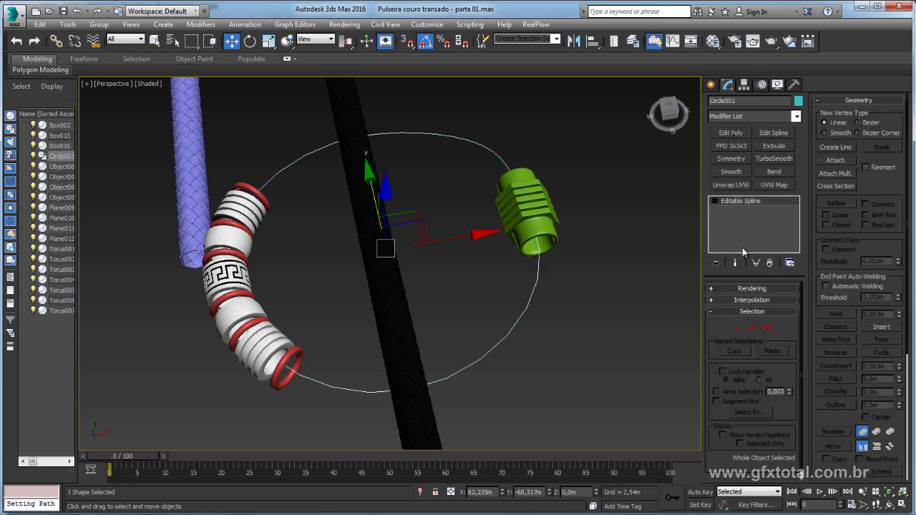
Select segments and then a lower-right vertex of Circle001 for reshaping
{"action": "left_click", "coordinate": [751, 329]}
{"action": "left_click_drag", "start_coordinate": [597, 327], "coordinate": [497, 304]}
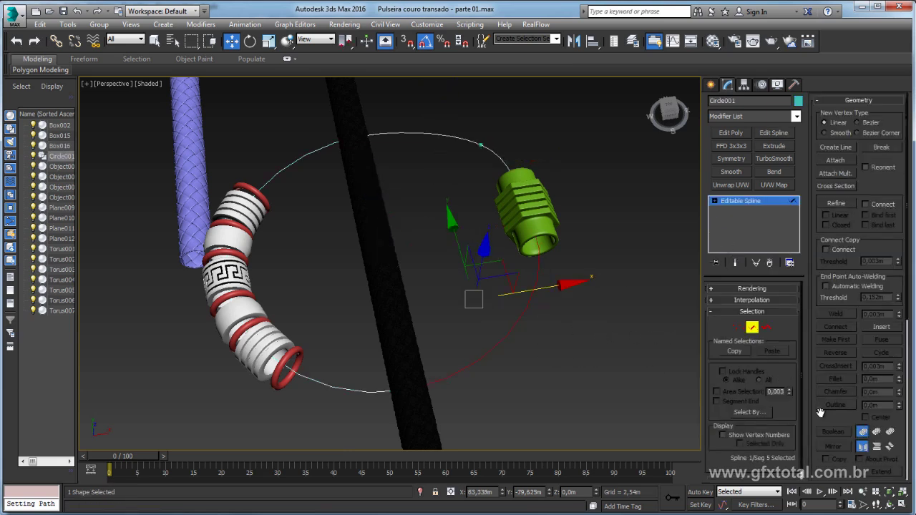
{"action": "scroll", "coordinate": [822, 358], "scroll_direction": "down", "scroll_amount": 2}
{"action": "scroll", "coordinate": [830, 300], "scroll_direction": "down", "scroll_amount": 3}
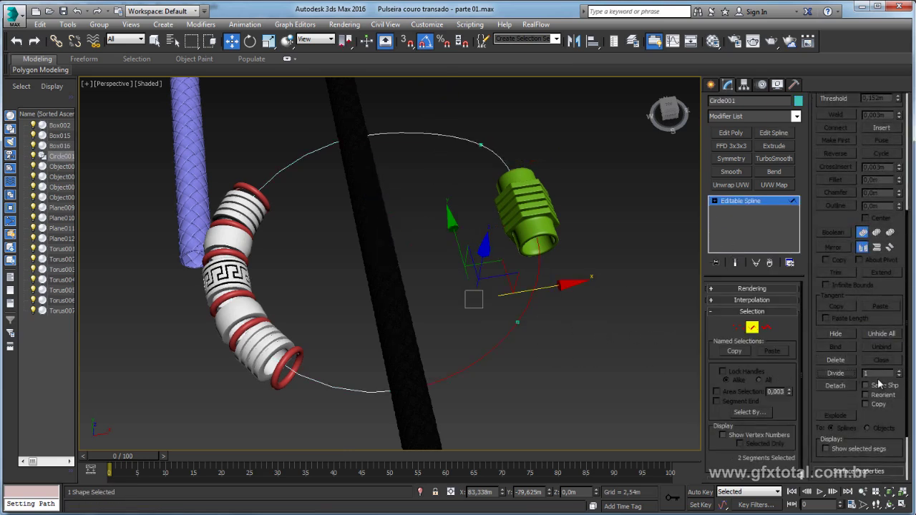
{"action": "left_click", "coordinate": [738, 327]}
{"action": "left_click", "coordinate": [517, 323]}
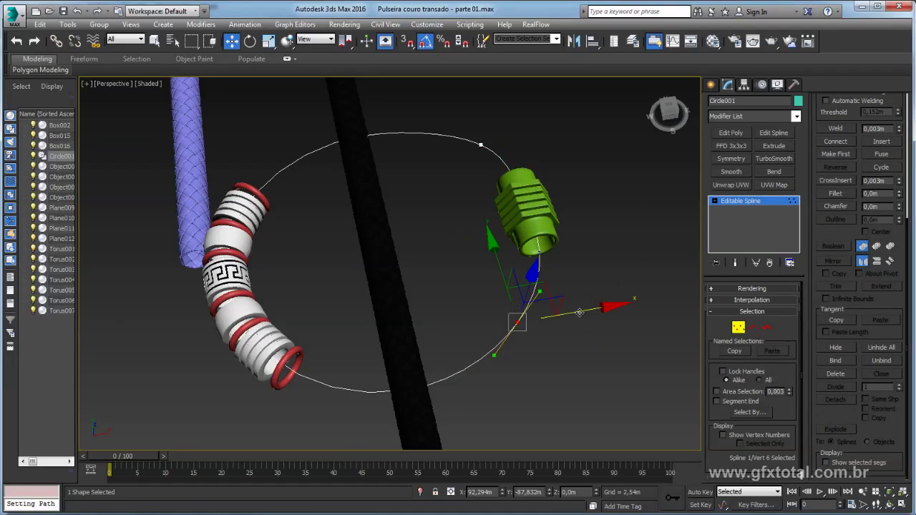
{"action": "key", "text": "e"}
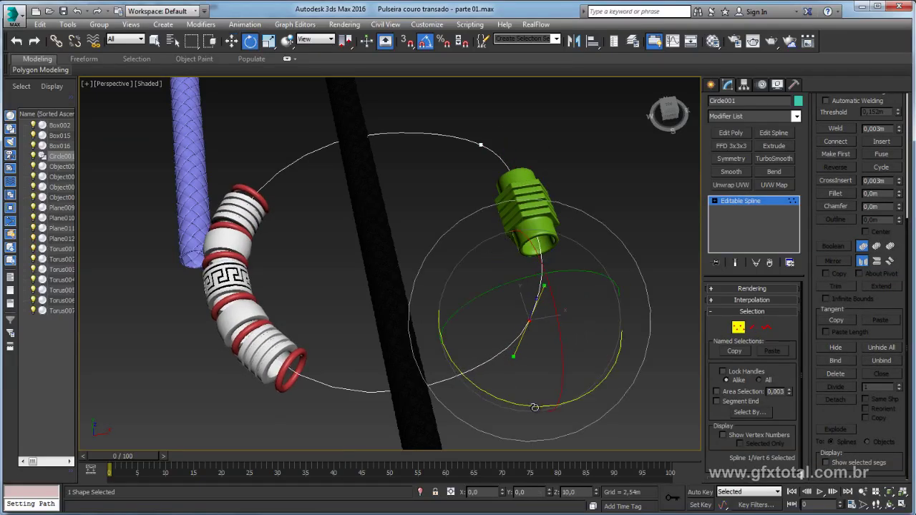
{"action": "key", "text": "w"}
{"action": "middle_click_drag", "start_coordinate": [584, 308], "coordinate": [551, 310], "text": "alt"}
Move Circle001's front and top vertices to turn the circle into an oval
{"action": "left_click", "coordinate": [400, 363]}
{"action": "middle_click_drag", "start_coordinate": [401, 362], "coordinate": [401, 286], "text": "alt"}
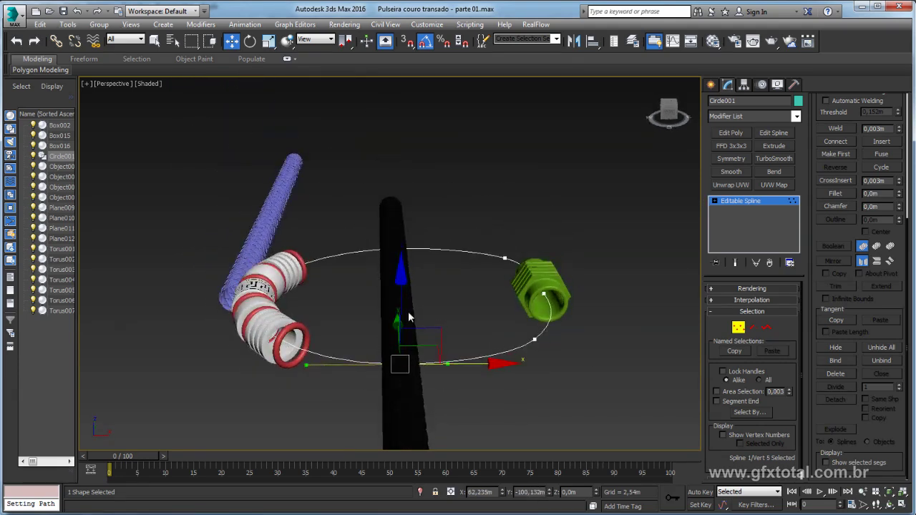
{"action": "left_click_drag", "start_coordinate": [401, 285], "coordinate": [417, 268]}
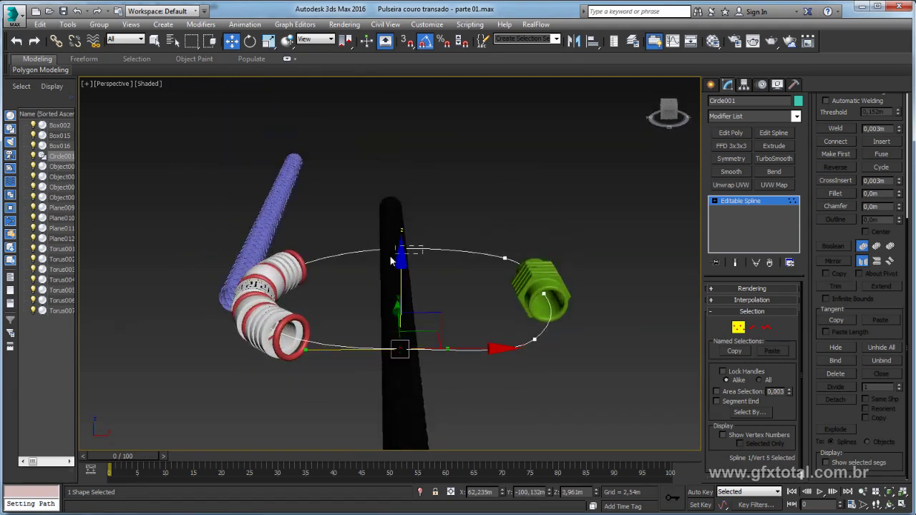
{"action": "left_click", "coordinate": [398, 252]}
{"action": "middle_click_drag", "start_coordinate": [397, 252], "coordinate": [439, 290], "text": "alt"}
{"action": "left_click_drag", "start_coordinate": [347, 231], "coordinate": [356, 234]}
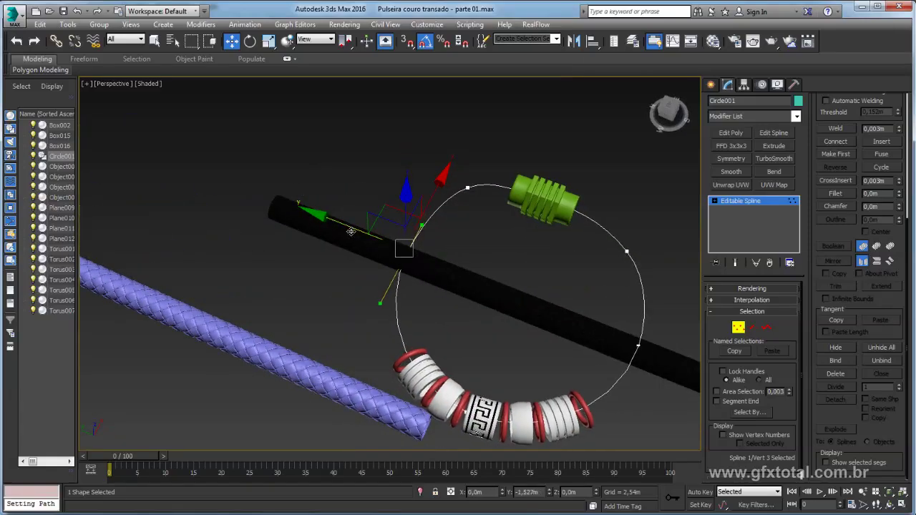
Re-enable Path Deform Binding on Box016 so it wraps the oval (Percent 49.5, Stretch 1.396)
{"action": "middle_click_drag", "start_coordinate": [614, 286], "coordinate": [548, 326], "text": "alt"}
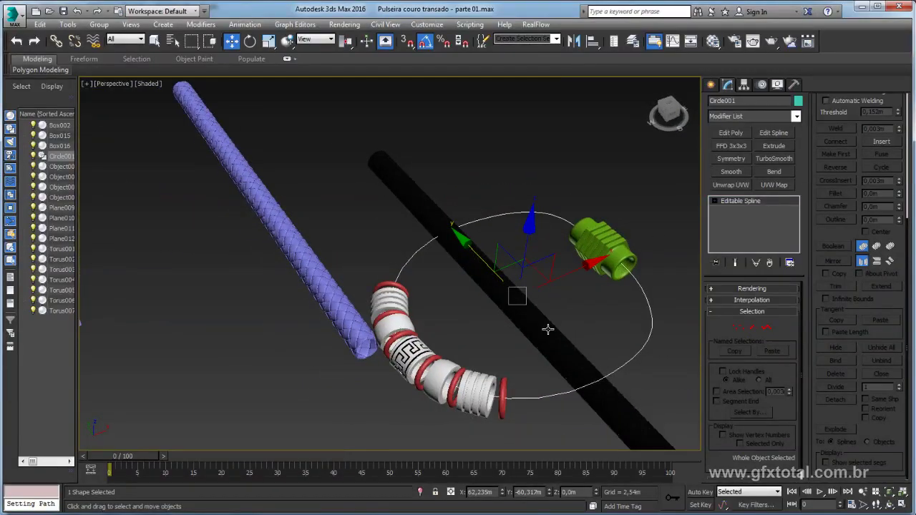
{"action": "left_click", "coordinate": [583, 319]}
{"action": "left_click", "coordinate": [716, 201]}
Assign the black material from the material editor to the green clasp
{"action": "middle_click_drag", "start_coordinate": [673, 241], "coordinate": [627, 246], "text": "alt"}
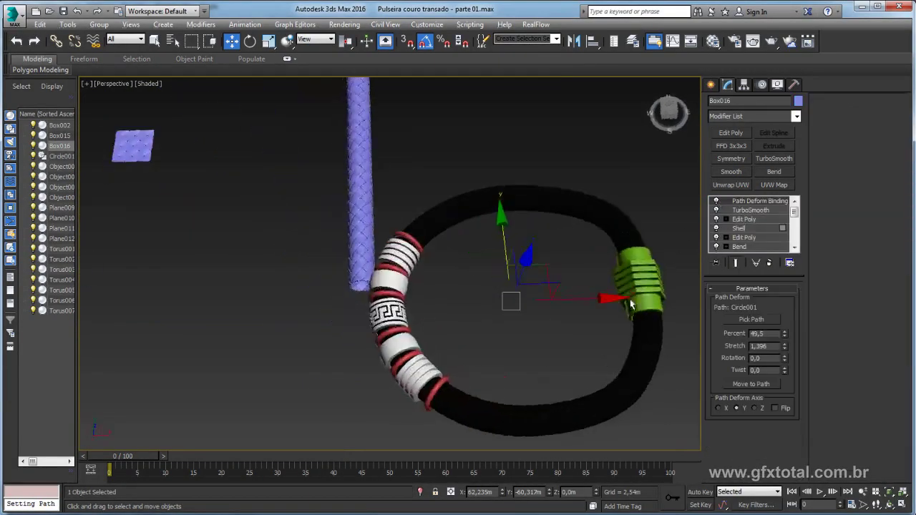
{"action": "left_click", "coordinate": [627, 245]}
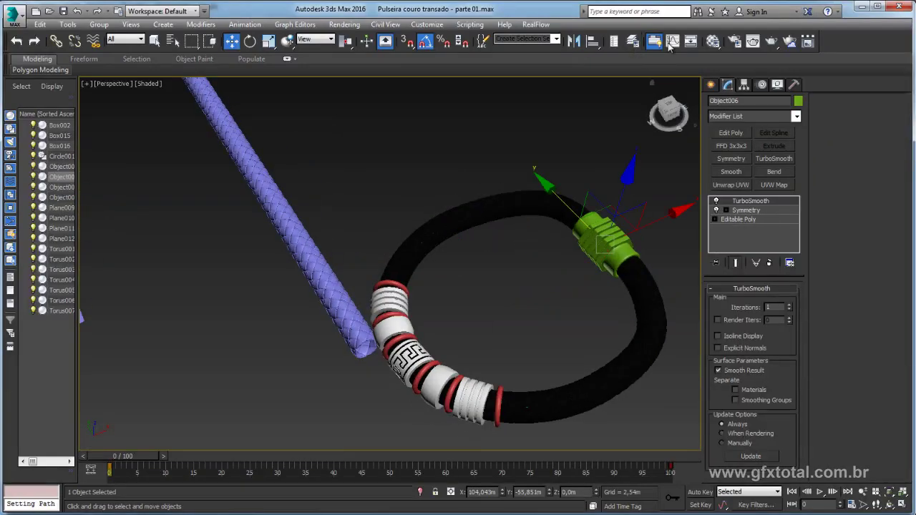
{"action": "left_click", "coordinate": [713, 41]}
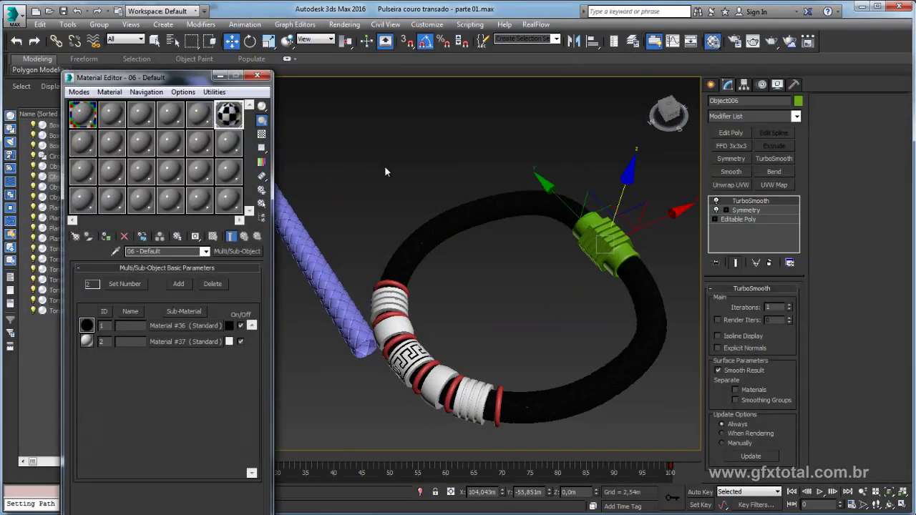
{"action": "left_click", "coordinate": [105, 237]}
{"action": "left_click", "coordinate": [257, 75]}
{"action": "middle_click_drag", "start_coordinate": [517, 243], "coordinate": [497, 243]}
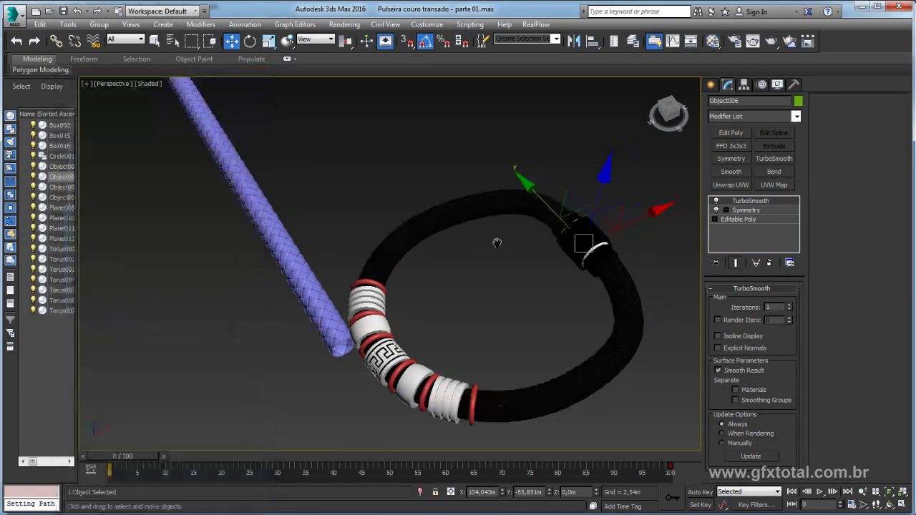
{"action": "scroll", "coordinate": [496, 243], "scroll_direction": "up", "scroll_amount": 3}
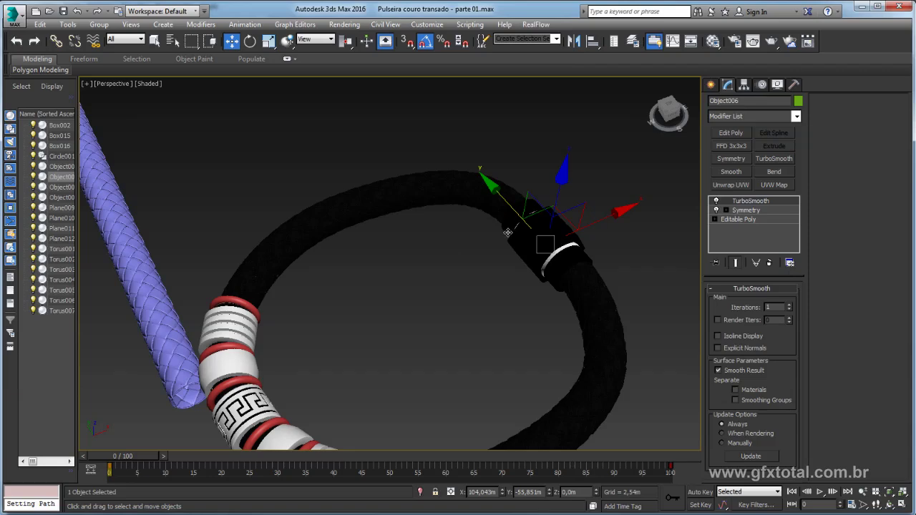
Add Edit Poly above Symmetry and give the clasp's connector element Material ID 2
{"action": "left_click", "coordinate": [743, 211]}
{"action": "left_click", "coordinate": [730, 133]}
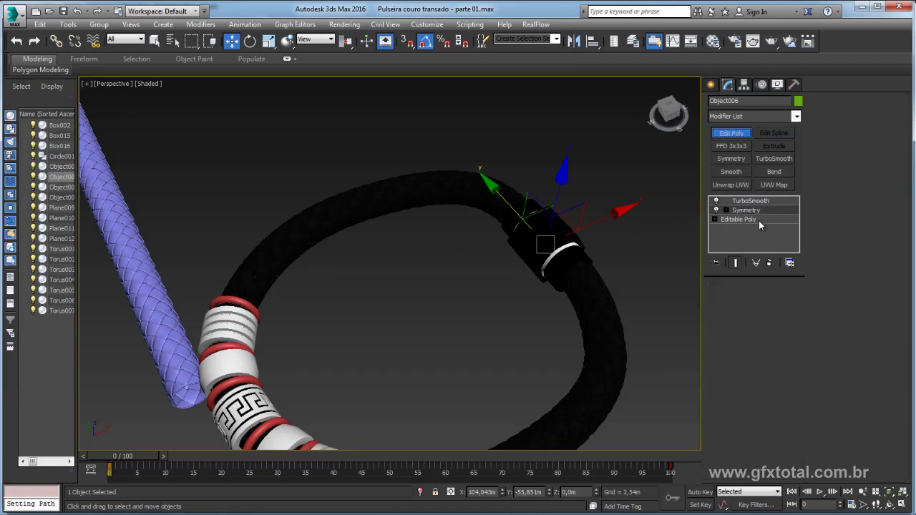
{"action": "left_click", "coordinate": [885, 113]}
{"action": "left_click", "coordinate": [558, 250]}
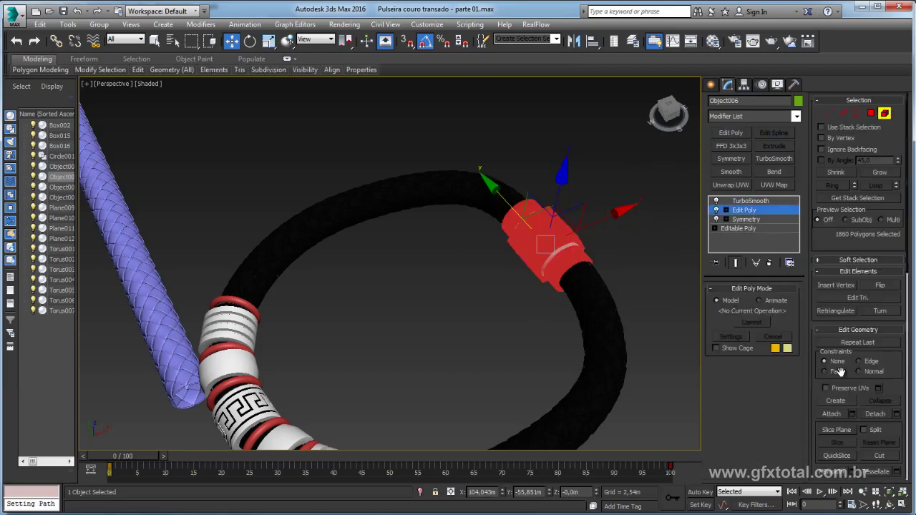
{"action": "scroll", "coordinate": [898, 387], "scroll_direction": "down", "scroll_amount": 5}
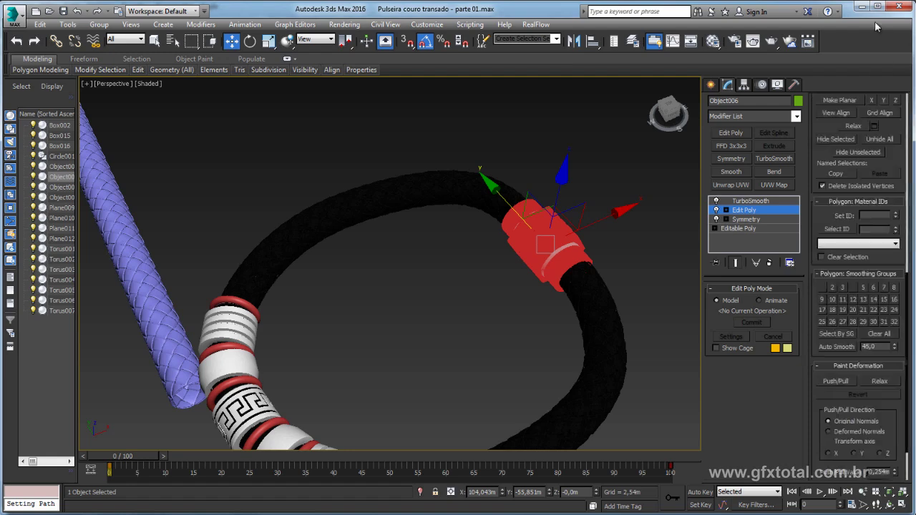
{"action": "left_click", "coordinate": [895, 213]}
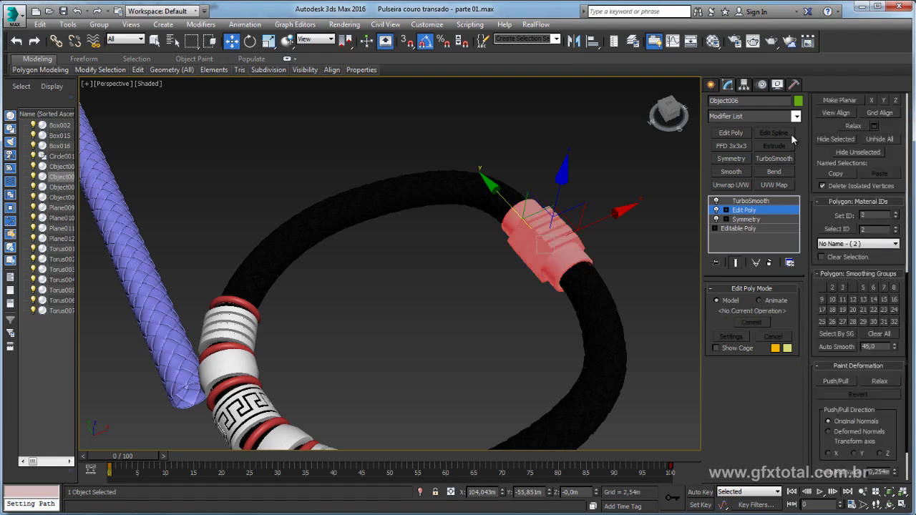
{"action": "left_click", "coordinate": [744, 211]}
{"action": "left_click", "coordinate": [661, 214]}
{"action": "mouse_move", "coordinate": [661, 214]}
{"action": "middle_mouse_down", "text": "alt"}
{"action": "mouse_move", "coordinate": [634, 319]}
{"action": "mouse_move", "coordinate": [525, 354]}
{"action": "middle_mouse_up", "text": "alt"}
Assign Multi/Sub-Object material 06 - Default to all six torus rings, turning them black
{"action": "left_click", "coordinate": [513, 352]}
{"action": "left_click", "coordinate": [472, 350], "text": "ctrl"}
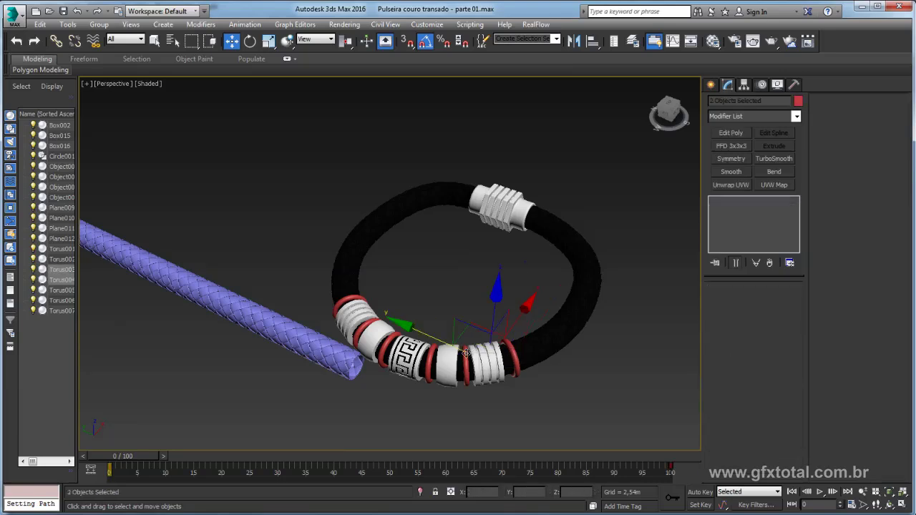
{"action": "left_click", "coordinate": [431, 348], "text": "ctrl"}
{"action": "left_click", "coordinate": [355, 326], "text": "ctrl"}
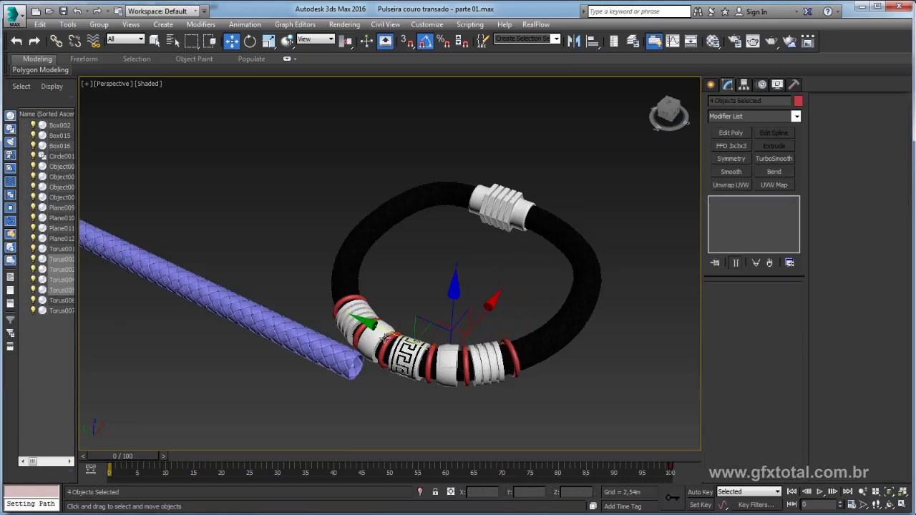
{"action": "left_click", "coordinate": [358, 318], "text": "ctrl"}
{"action": "left_click", "coordinate": [351, 305], "text": "ctrl"}
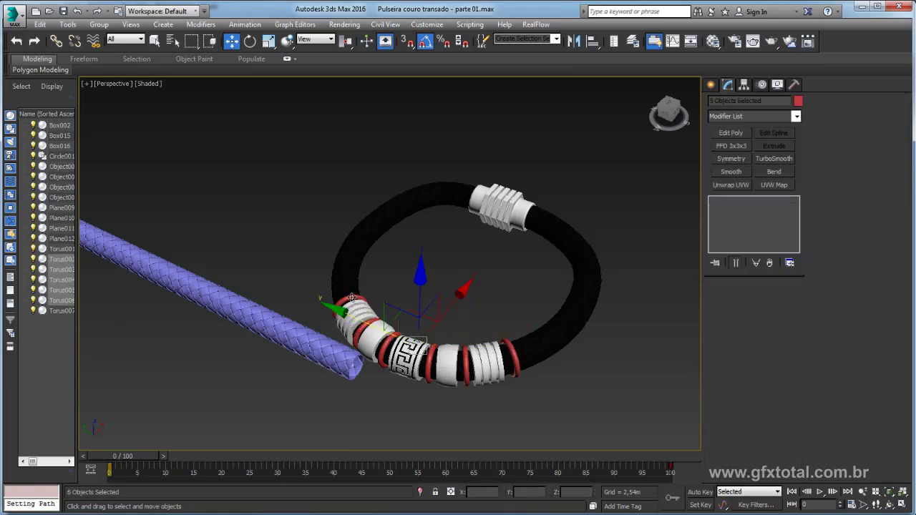
{"action": "left_click", "coordinate": [713, 41]}
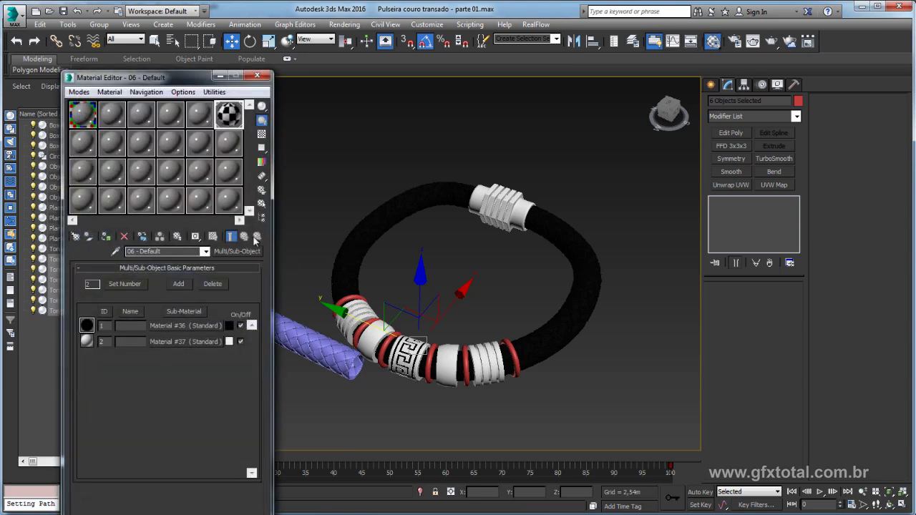
{"action": "left_click", "coordinate": [105, 236]}
{"action": "mouse_move", "coordinate": [372, 277]}
{"action": "middle_mouse_down", "text": "alt"}
{"action": "mouse_move", "coordinate": [478, 313]}
{"action": "mouse_move", "coordinate": [323, 107]}
{"action": "middle_mouse_up", "text": "alt"}
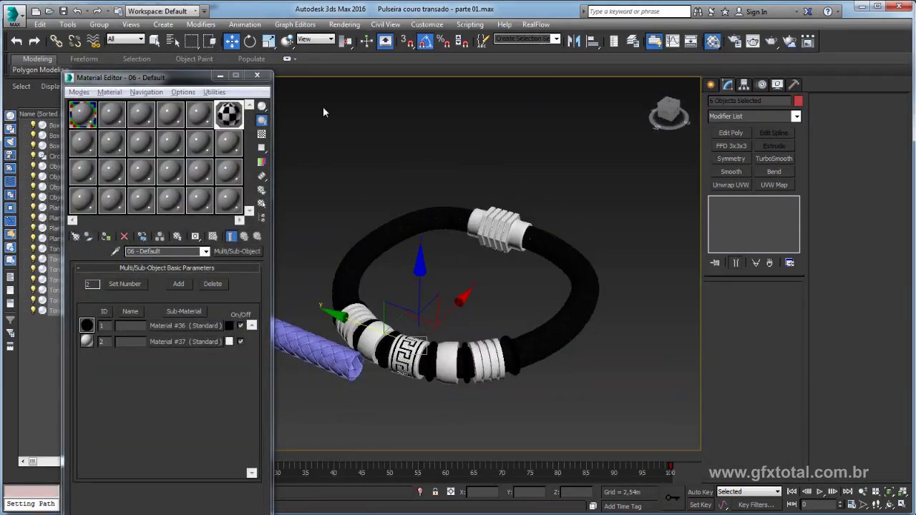
{"action": "left_click", "coordinate": [258, 76]}
{"action": "middle_click_drag", "start_coordinate": [608, 266], "coordinate": [365, 312], "text": "alt"}
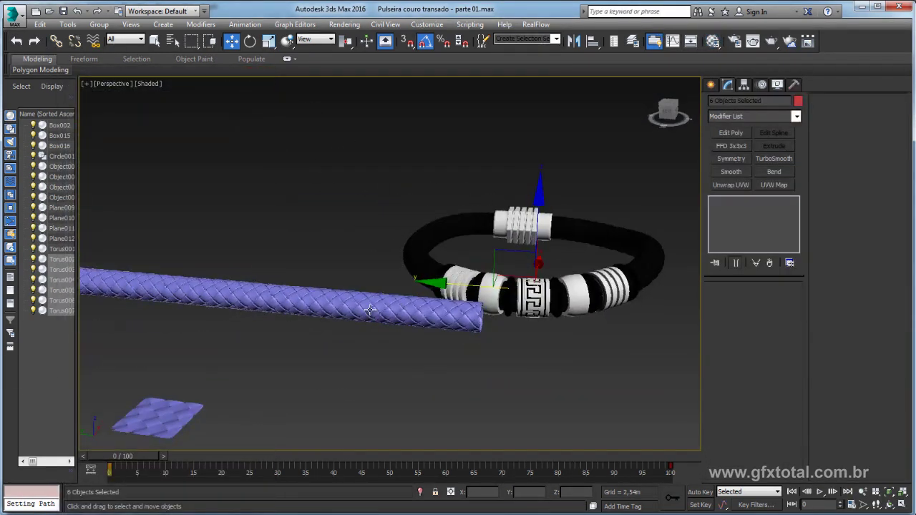
{"action": "left_click", "coordinate": [365, 312]}
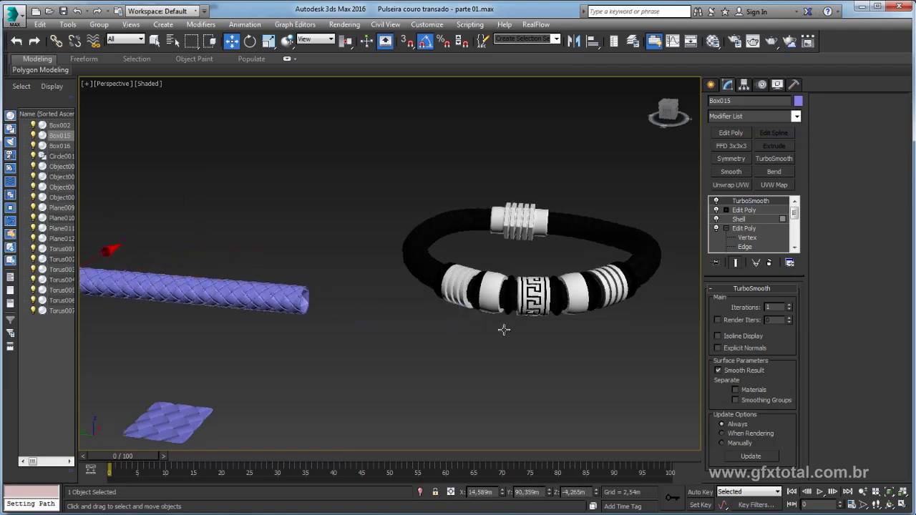
{"action": "mouse_move", "coordinate": [501, 327]}
{"action": "middle_mouse_down", "text": "alt"}
{"action": "mouse_move", "coordinate": [491, 412]}
{"action": "mouse_move", "coordinate": [474, 310]}
{"action": "middle_mouse_up", "text": "alt"}
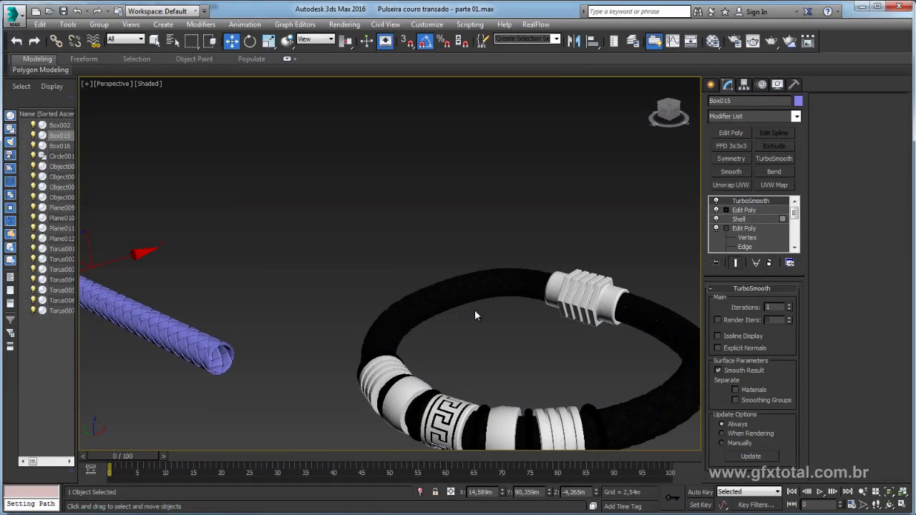
{"action": "scroll", "coordinate": [474, 310], "scroll_direction": "up", "scroll_amount": 3}
{"action": "scroll", "coordinate": [499, 293], "scroll_direction": "up", "scroll_amount": 3}
{"action": "scroll", "coordinate": [559, 325], "scroll_direction": "up", "scroll_amount": 2}
{"action": "scroll", "coordinate": [557, 321], "scroll_direction": "down", "scroll_amount": 6}
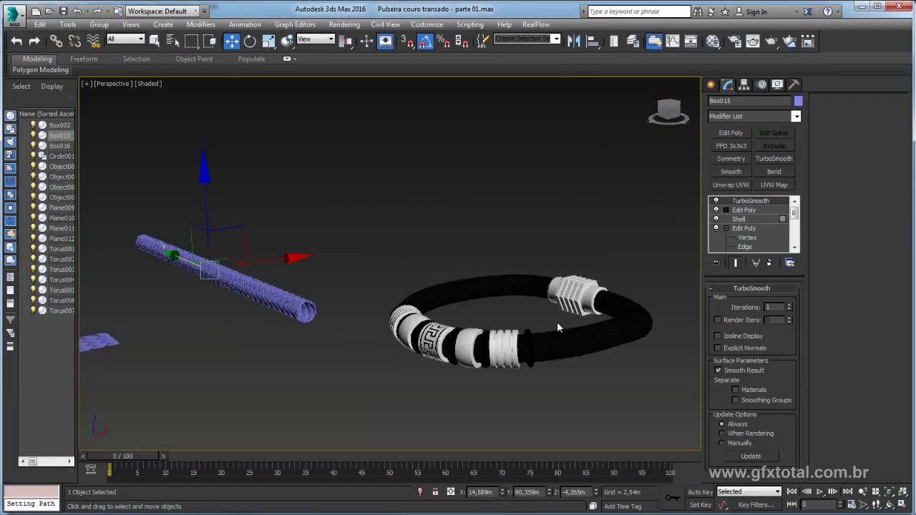
{"action": "left_click", "coordinate": [530, 346]}
{"action": "left_click", "coordinate": [531, 346]}
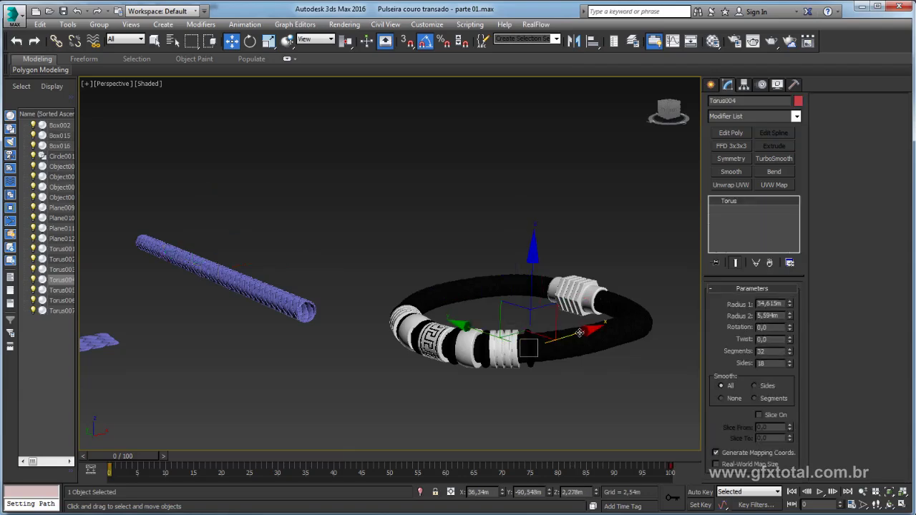
{"action": "mouse_move", "coordinate": [573, 339]}
{"action": "middle_mouse_down", "text": "alt"}
{"action": "mouse_move", "coordinate": [597, 346]}
{"action": "mouse_move", "coordinate": [577, 346]}
{"action": "middle_mouse_up", "text": "alt"}
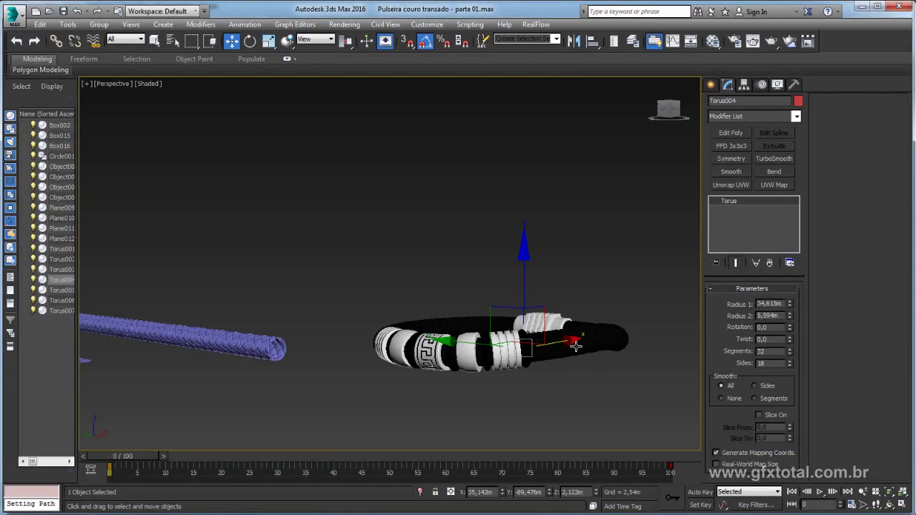
{"action": "scroll", "coordinate": [577, 346], "scroll_direction": "up", "scroll_amount": 5}
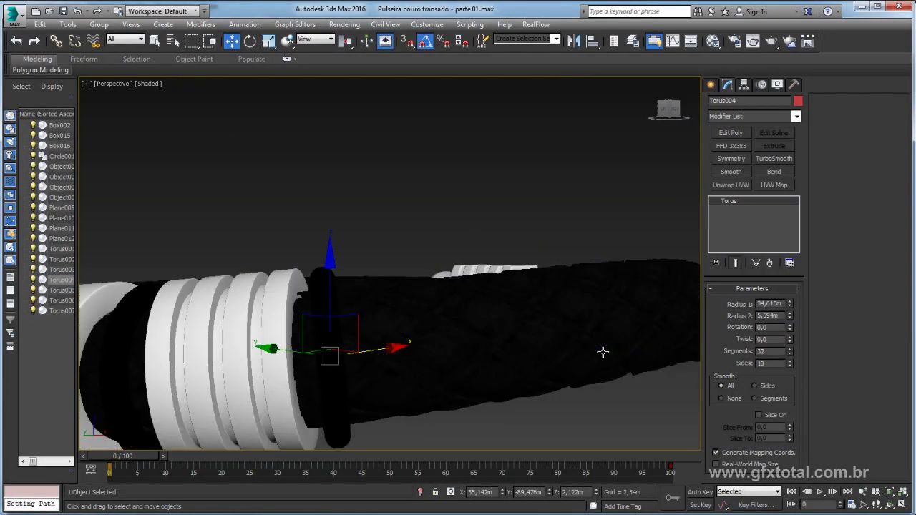
{"action": "scroll", "coordinate": [548, 351], "scroll_direction": "down", "scroll_amount": 2}
{"action": "scroll", "coordinate": [541, 355], "scroll_direction": "down", "scroll_amount": 5}
{"action": "mouse_move", "coordinate": [541, 355]}
{"action": "middle_mouse_down", "text": "alt"}
{"action": "mouse_move", "coordinate": [553, 422]}
{"action": "mouse_move", "coordinate": [599, 411]}
{"action": "mouse_move", "coordinate": [595, 441]}
{"action": "mouse_move", "coordinate": [571, 429]}
{"action": "mouse_move", "coordinate": [570, 374]}
{"action": "mouse_move", "coordinate": [418, 343]}
{"action": "middle_mouse_up", "text": "alt"}
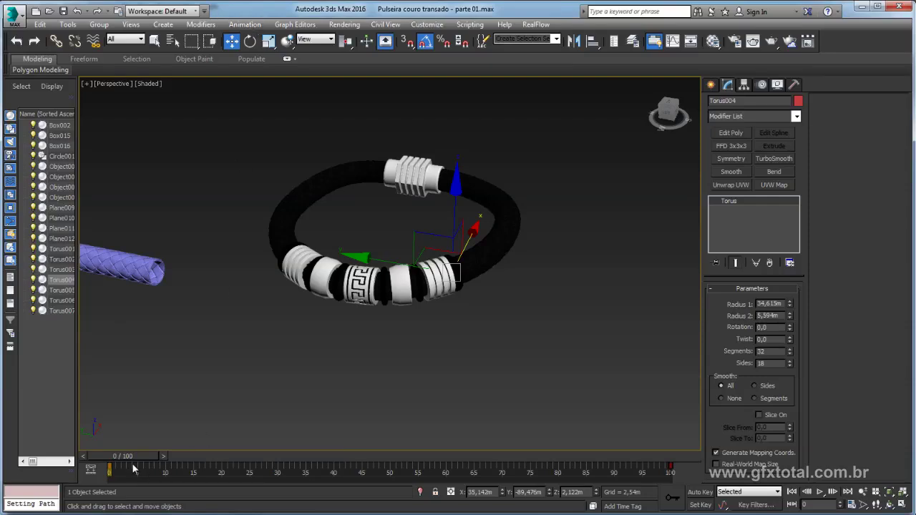
Scrub the timeline, then Delete Selected Animation from the bracelet objects and return to frame 0
{"action": "left_click_drag", "start_coordinate": [128, 457], "coordinate": [137, 458]}
{"action": "mouse_move", "coordinate": [479, 469]}
{"action": "left_mouse_down"}
{"action": "mouse_move", "coordinate": [114, 476]}
{"action": "mouse_move", "coordinate": [51, 486]}
{"action": "left_mouse_up"}
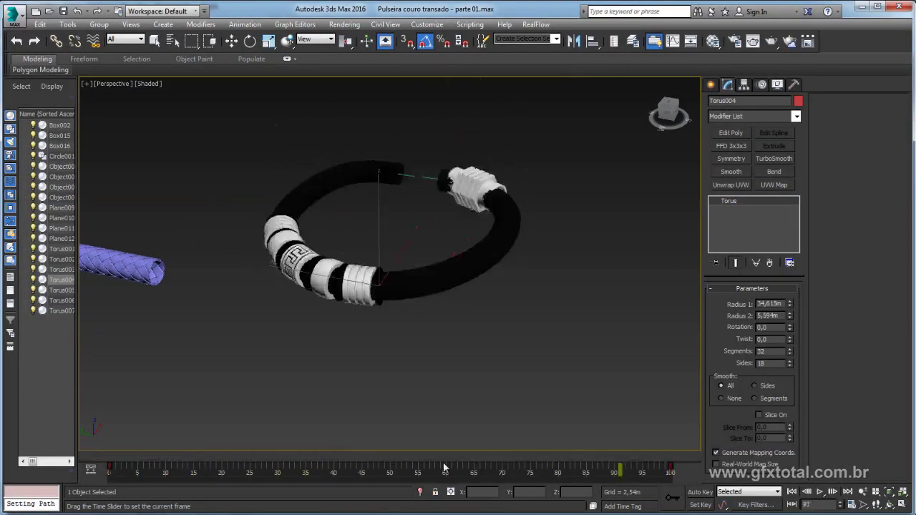
{"action": "key", "text": "w"}
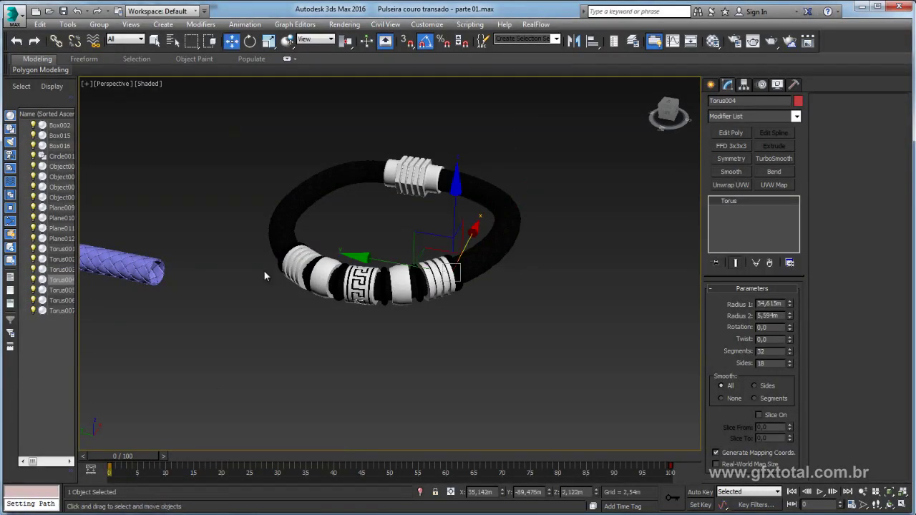
{"action": "left_click_drag", "start_coordinate": [589, 370], "coordinate": [563, 299]}
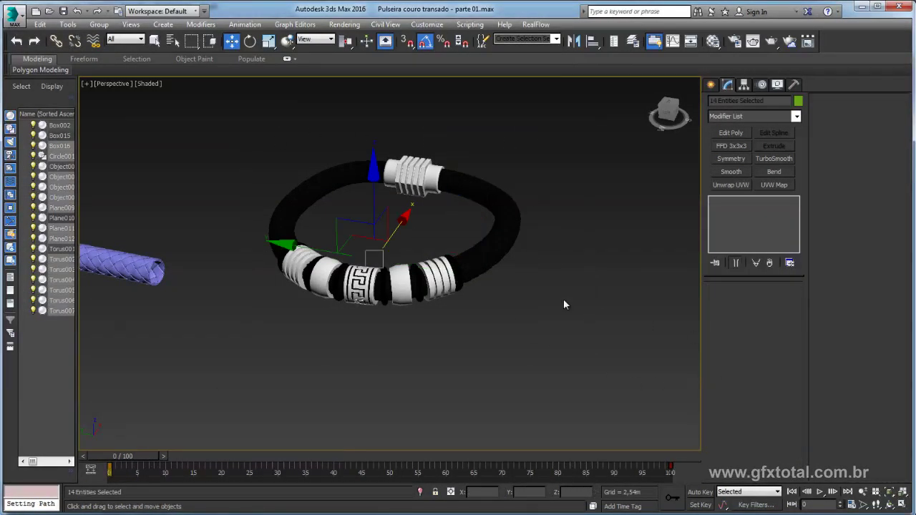
{"action": "key", "text": "alt"}
{"action": "key", "text": "alt"}
{"action": "right_click", "coordinate": [415, 170], "text": "alt"}
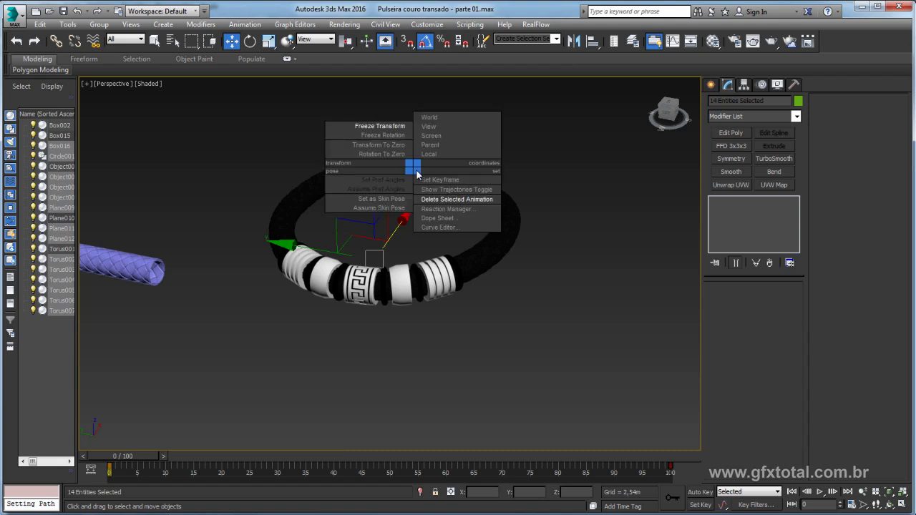
{"action": "left_click", "coordinate": [456, 199]}
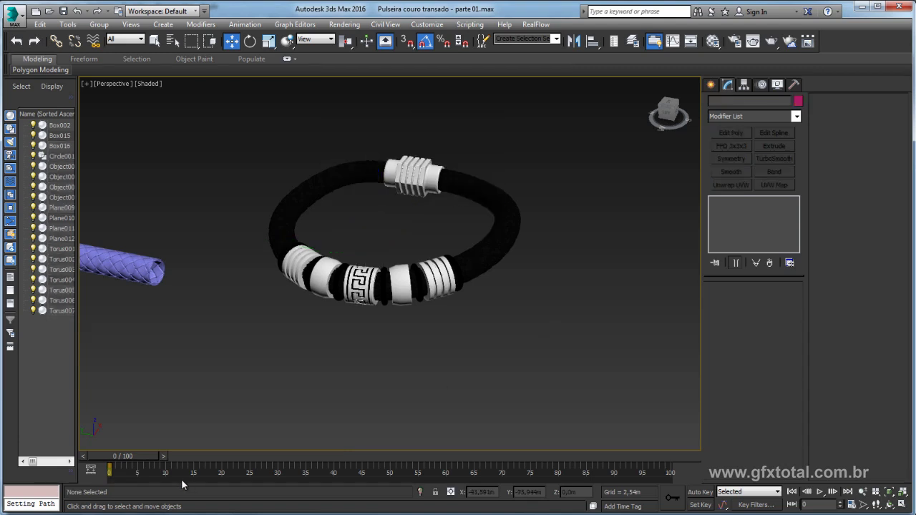
{"action": "left_click_drag", "start_coordinate": [64, 466], "coordinate": [65, 466]}
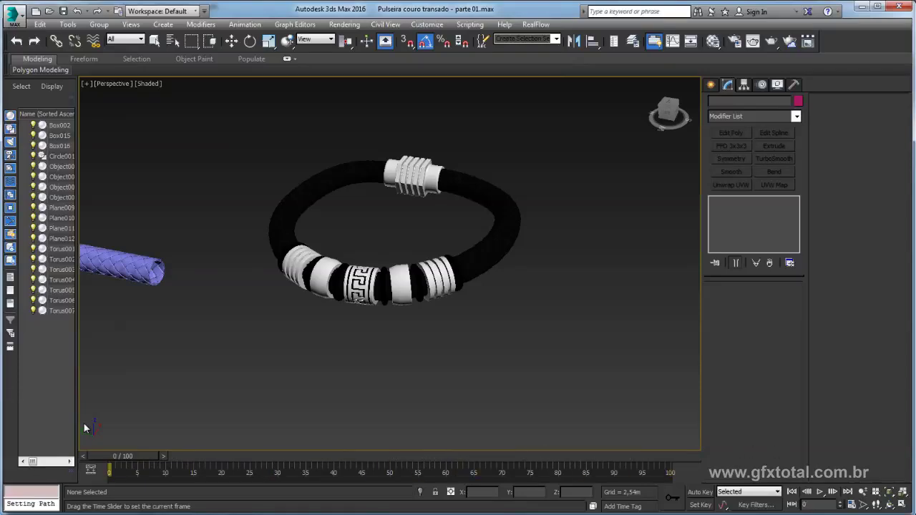
Reselect all 14 bracelet objects and orbit to inspect the whole ring
{"action": "key", "text": "w"}
{"action": "scroll", "coordinate": [466, 307], "scroll_direction": "down", "scroll_amount": 2}
{"action": "scroll", "coordinate": [476, 318], "scroll_direction": "down", "scroll_amount": 2}
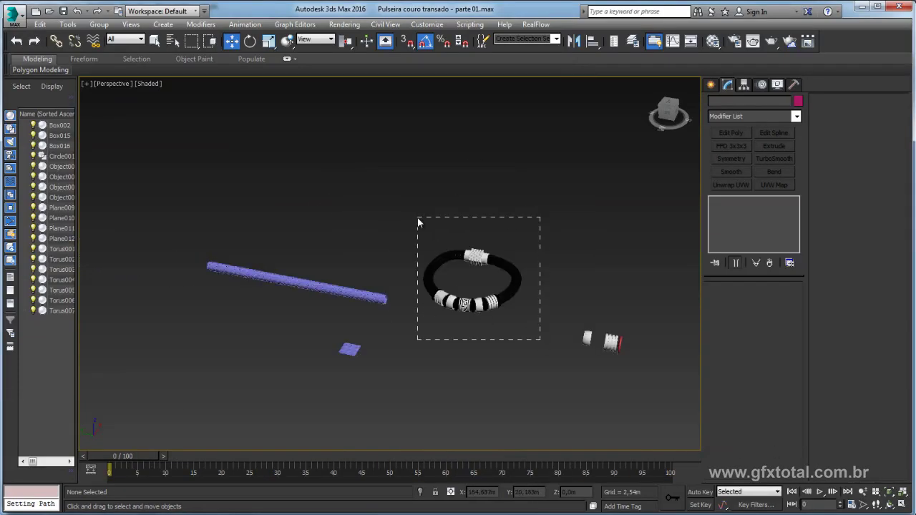
{"action": "left_click_drag", "start_coordinate": [450, 249], "coordinate": [417, 219]}
{"action": "middle_click_drag", "start_coordinate": [470, 264], "coordinate": [496, 293], "text": "alt"}
{"action": "scroll", "coordinate": [496, 292], "scroll_direction": "up", "scroll_amount": 5}
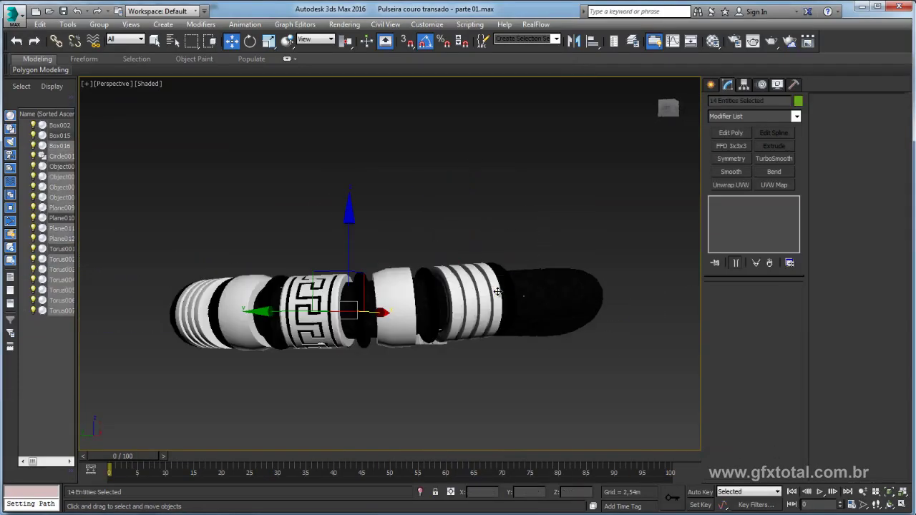
{"action": "middle_click_drag", "start_coordinate": [510, 271], "coordinate": [496, 292], "text": "alt"}
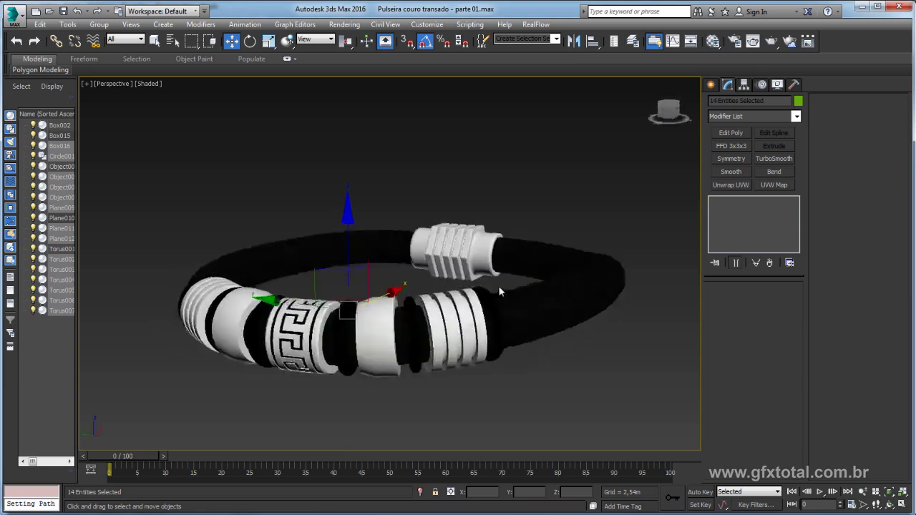